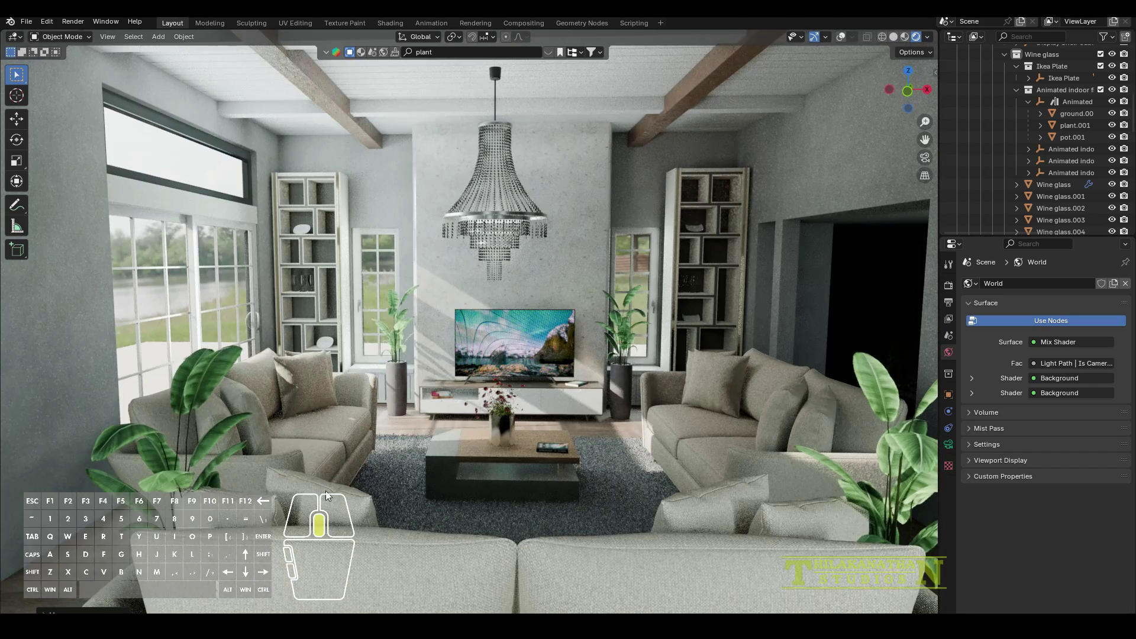
# Create a new General scene and deselect the default cube.
pyautogui.scroll(-2, 327, 496)
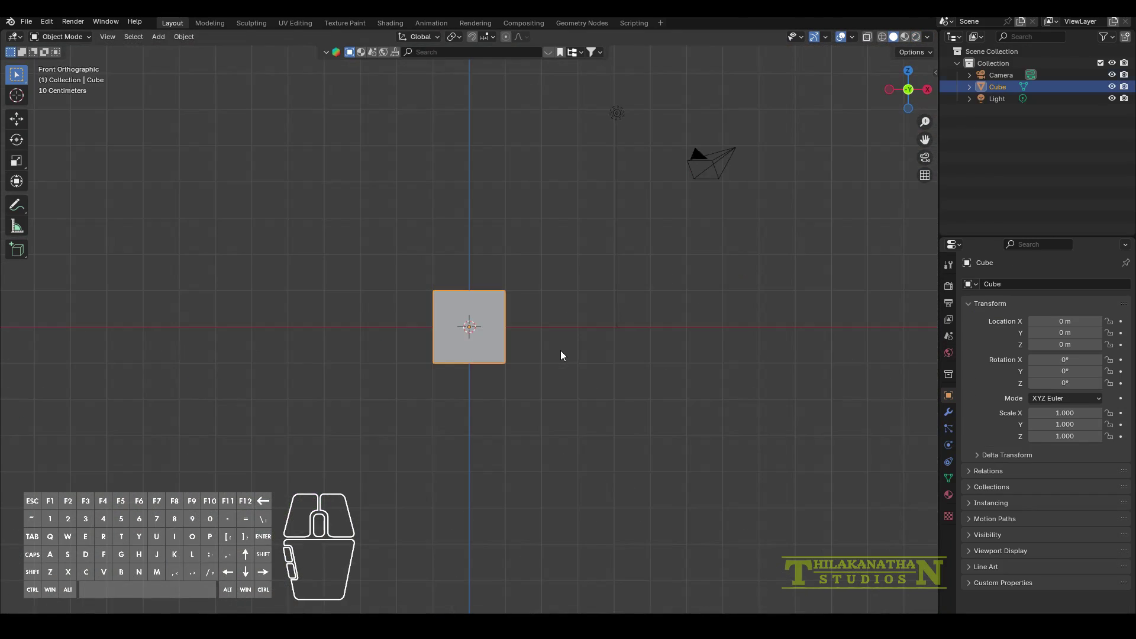
pyautogui.click(27, 22)
pyautogui.moveTo(41, 36)
pyautogui.click(168, 36)
pyautogui.click(588, 370)
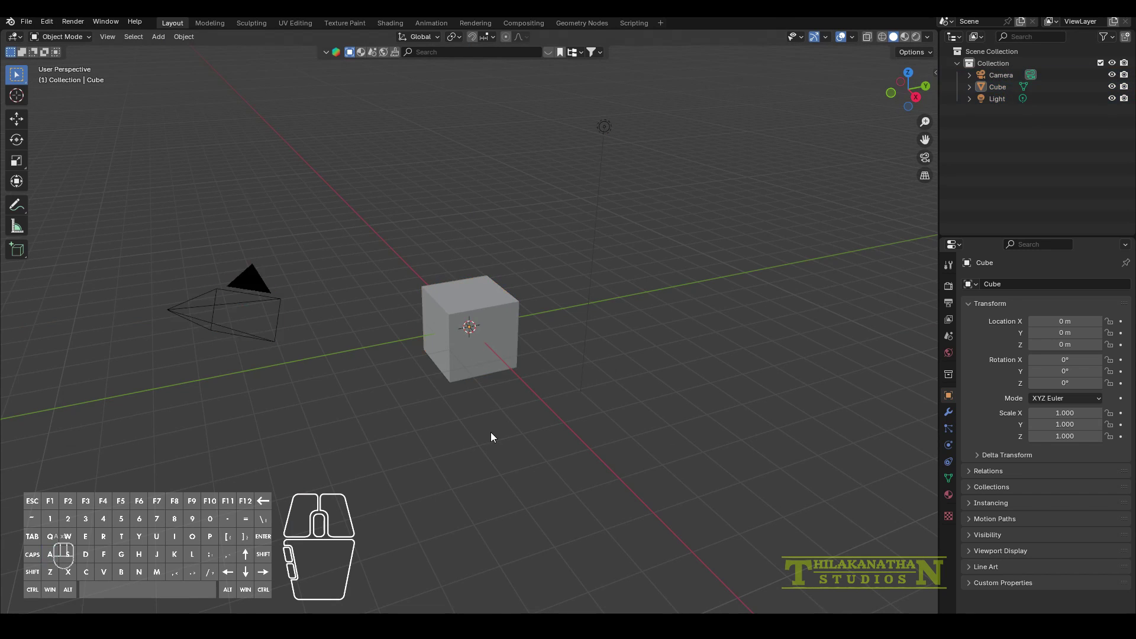
# Raise the default cube 1 m along the Z axis so it stands on the ground plane.
pyautogui.press('KP_1')
pyautogui.click(483, 343)
pyautogui.press('g')
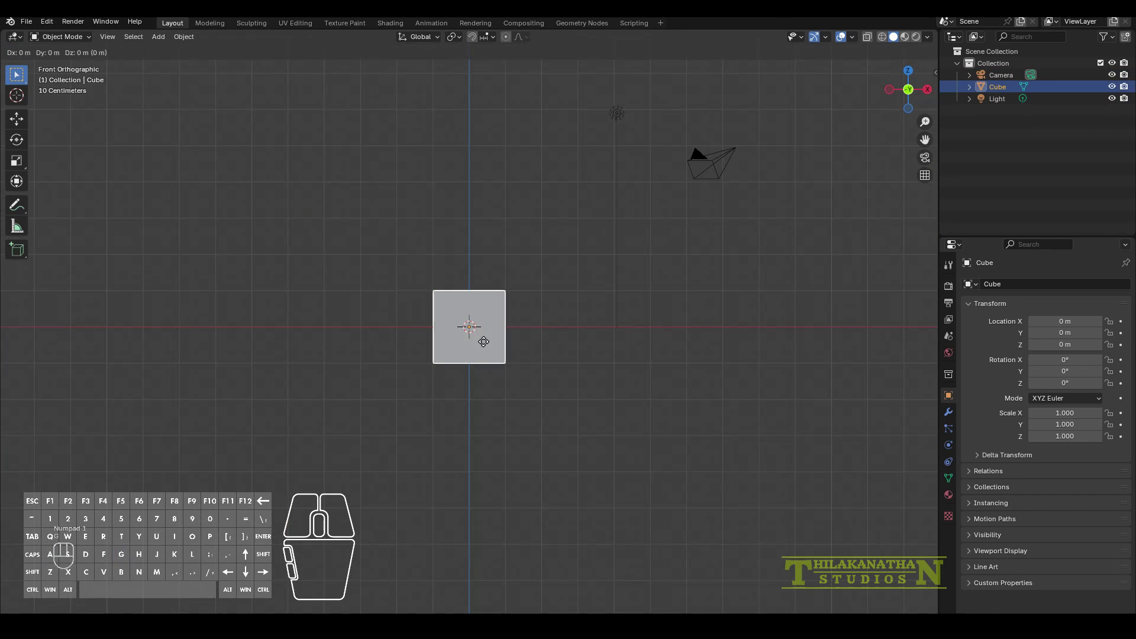
pyautogui.press('z')
pyautogui.press('1')
pyautogui.click(483, 341)
# Edit the cube's mesh and move its top face up along the Z axis to make the box taller.
pyautogui.press('Tab')
pyautogui.moveTo(479, 341); pyautogui.dragTo(484, 379, button='middle')
pyautogui.click(118, 38)
pyautogui.click(483, 262)
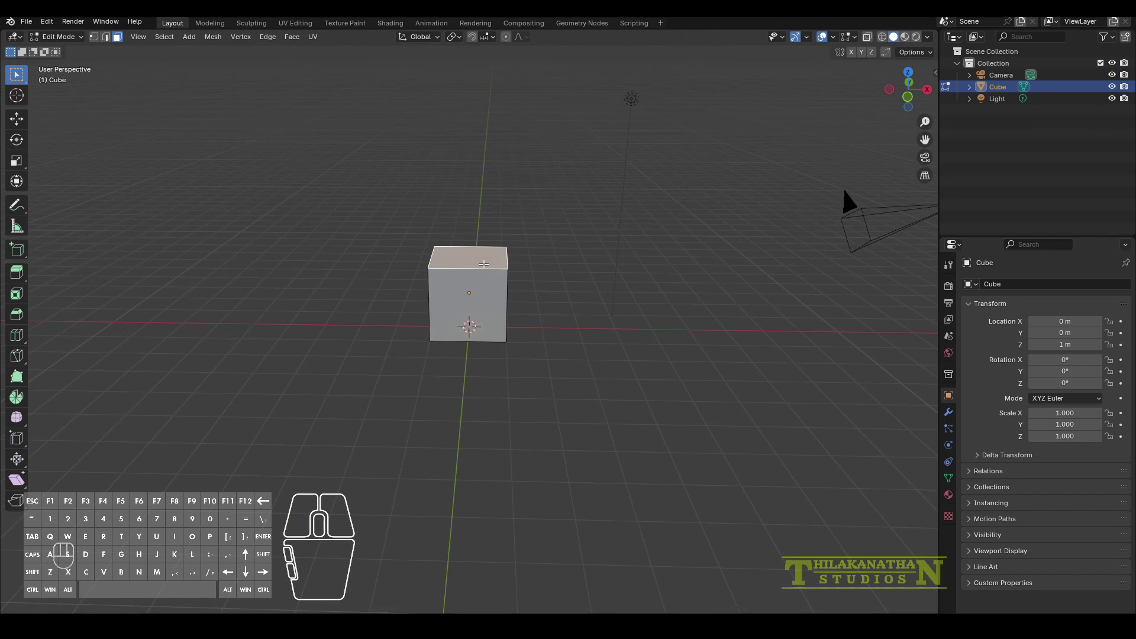
pyautogui.press('KP_1')
pyautogui.press('g')
pyautogui.press('z')
# Widen the whole box along the Y axis and undo the last unwanted operation.
pyautogui.moveTo(484, 262); pyautogui.dragTo(488, 304, button='middle')
pyautogui.press('KP_1')
pyautogui.press('a')
pyautogui.press('2')
pyautogui.press('KP_3')
pyautogui.press('y')
pyautogui.moveTo(484, 295); pyautogui.dragTo(451, 251, button='middle')
pyautogui.hotkey('ctrl', 'z')
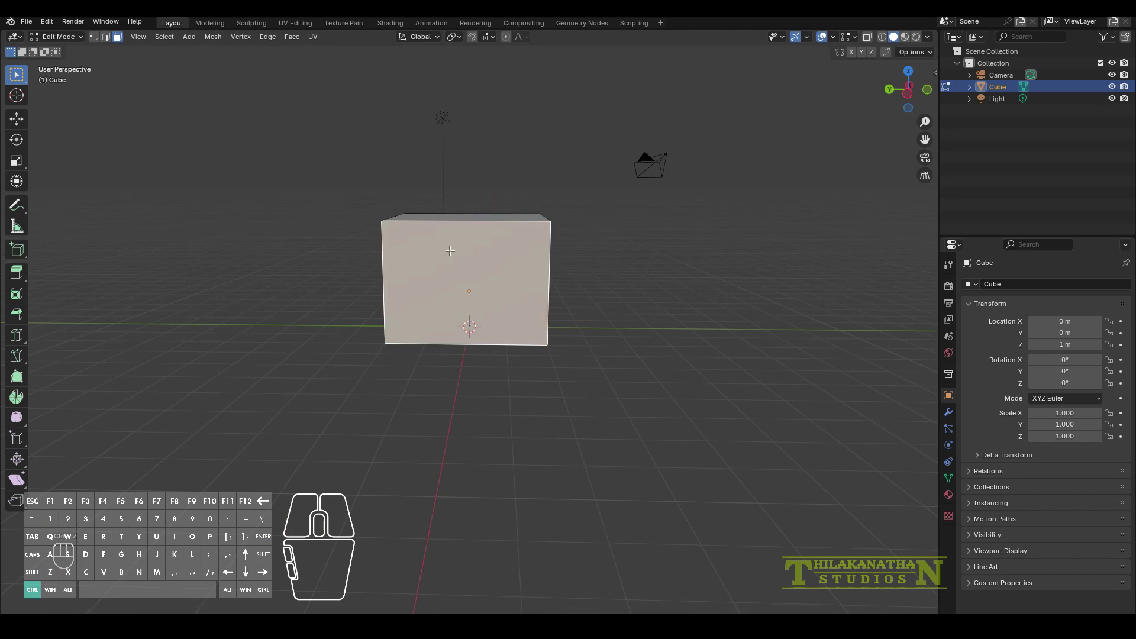
# Add two vertical loop cuts spread apart along the Y axis and two horizontal ones in the upper part of the box.
pyautogui.click(459, 232)
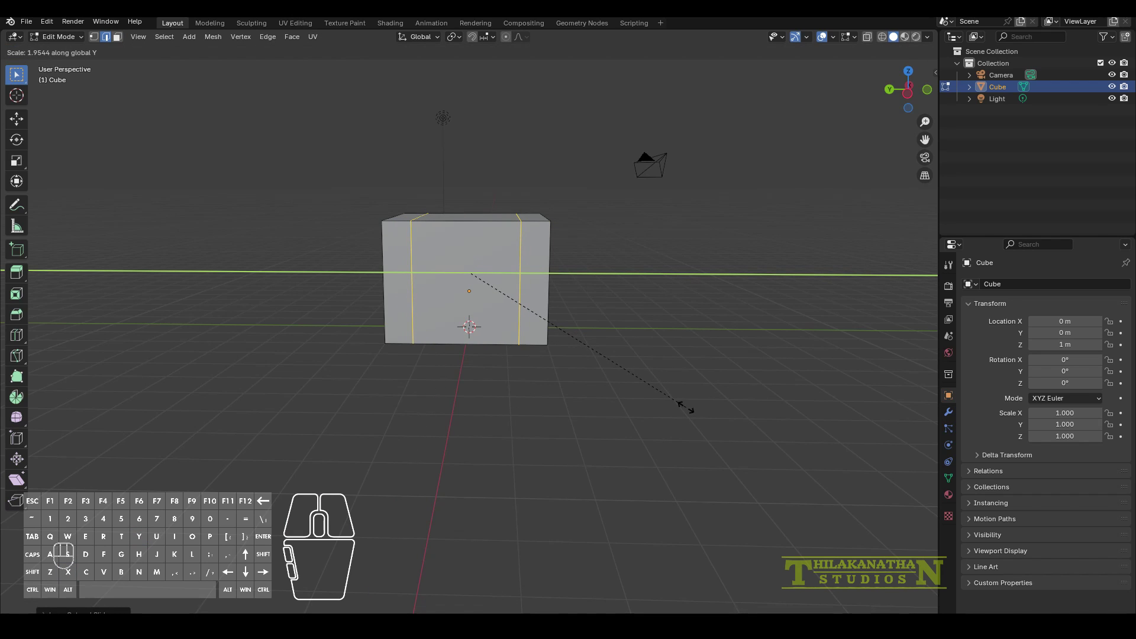
pyautogui.click(557, 230)
pyautogui.moveTo(556, 230); pyautogui.dragTo(431, 349, button='middle')
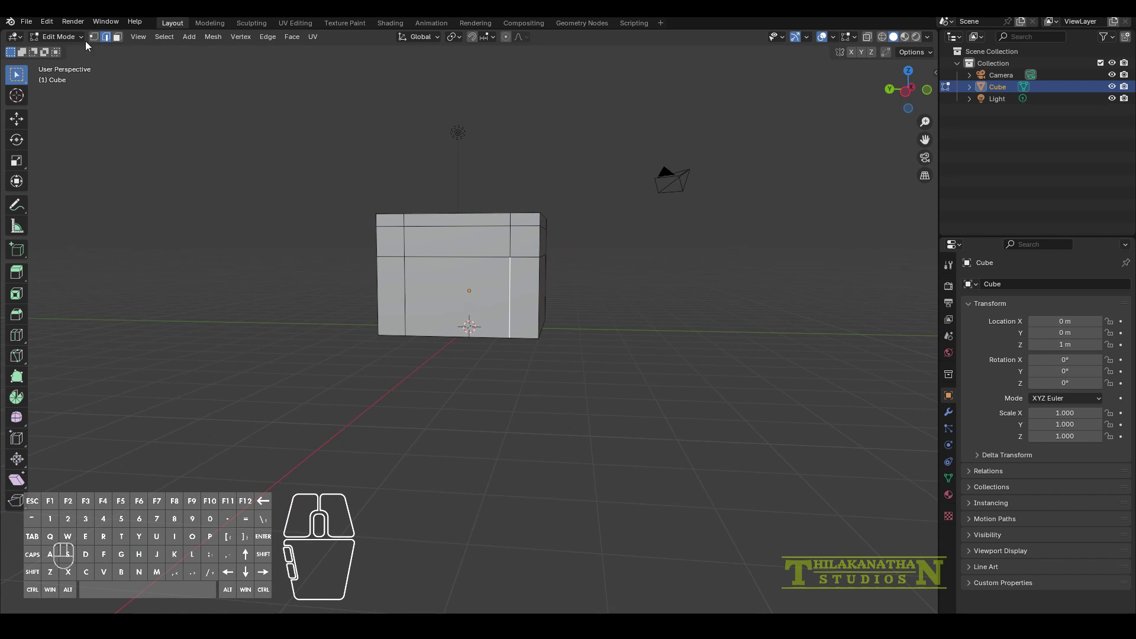
# Extrude the lower middle face of the box's divided side outward twice to form a passage and an outer block.
pyautogui.press('3')
pyautogui.click(470, 306)
pyautogui.moveTo(452, 239); pyautogui.dragTo(569, 361, button='middle')
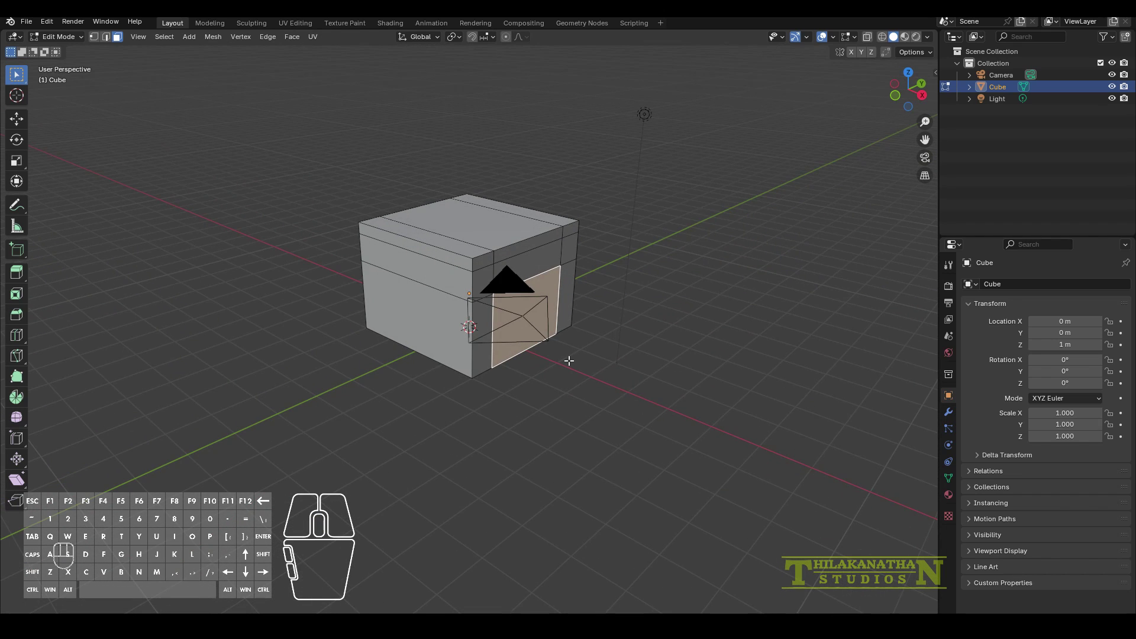
pyautogui.press('e')
pyautogui.click(383, 464)
pyautogui.moveTo(383, 464); pyautogui.dragTo(552, 403, button='middle')
pyautogui.press('e')
pyautogui.click(610, 409)
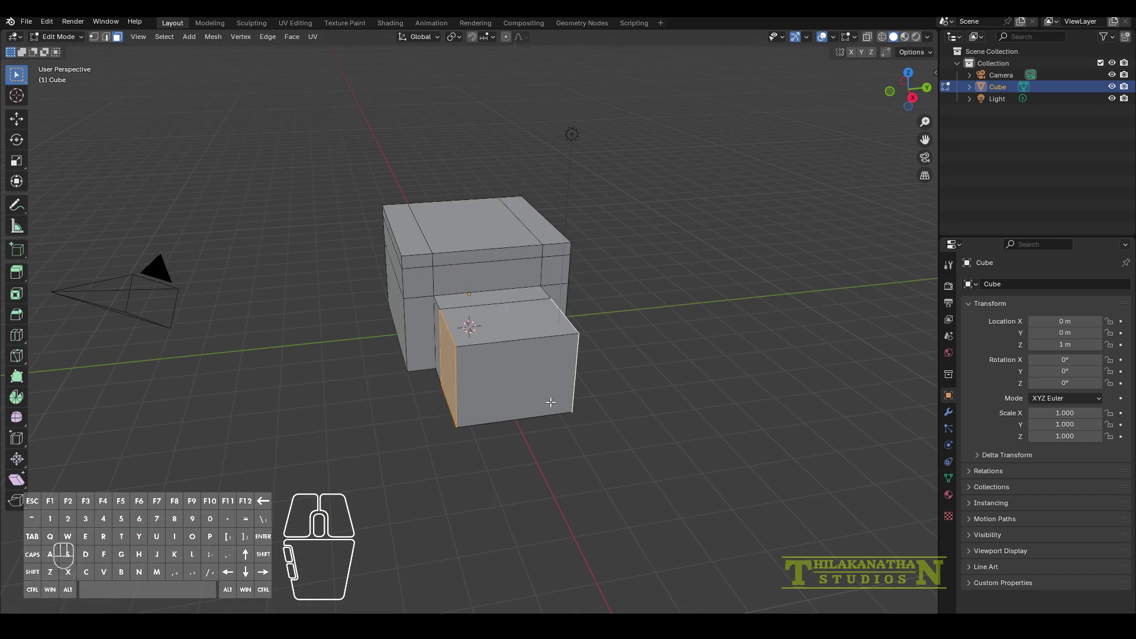
# Widen the outer block by scaling its two opposite side faces along the Y axis.
pyautogui.press('s')
pyautogui.press('x')
pyautogui.press('y')
pyautogui.click(653, 421)
# Select the stacked wall faces together with the neighbouring extension face and move them along the Y axis.
pyautogui.moveTo(653, 422); pyautogui.dragTo(680, 350, button='middle')
pyautogui.scroll(6, 558, 305)
pyautogui.moveTo(536, 281); pyautogui.dragTo(591, 329, button='middle')
pyautogui.scroll(-6, 455, 304)
pyautogui.click(530, 227)
pyautogui.keyDown('shift'); pyautogui.click(531, 257); pyautogui.keyUp('shift')
pyautogui.keyDown('shift'); pyautogui.click(542, 311); pyautogui.keyUp('shift')
pyautogui.keyDown('shift'); pyautogui.click(679, 328); pyautogui.keyUp('shift')
pyautogui.press('g')
pyautogui.press('y')
pyautogui.click(635, 335)
# Readjust the selected faces along the Y axis, return to Object Mode and check the interior.
pyautogui.moveTo(520, 367); pyautogui.dragTo(499, 375, button='middle')
pyautogui.press('g')
pyautogui.press('y')
pyautogui.click(580, 365)
pyautogui.press('Tab')
pyautogui.scroll(4, 583, 364)
pyautogui.scroll(-6, 583, 363)
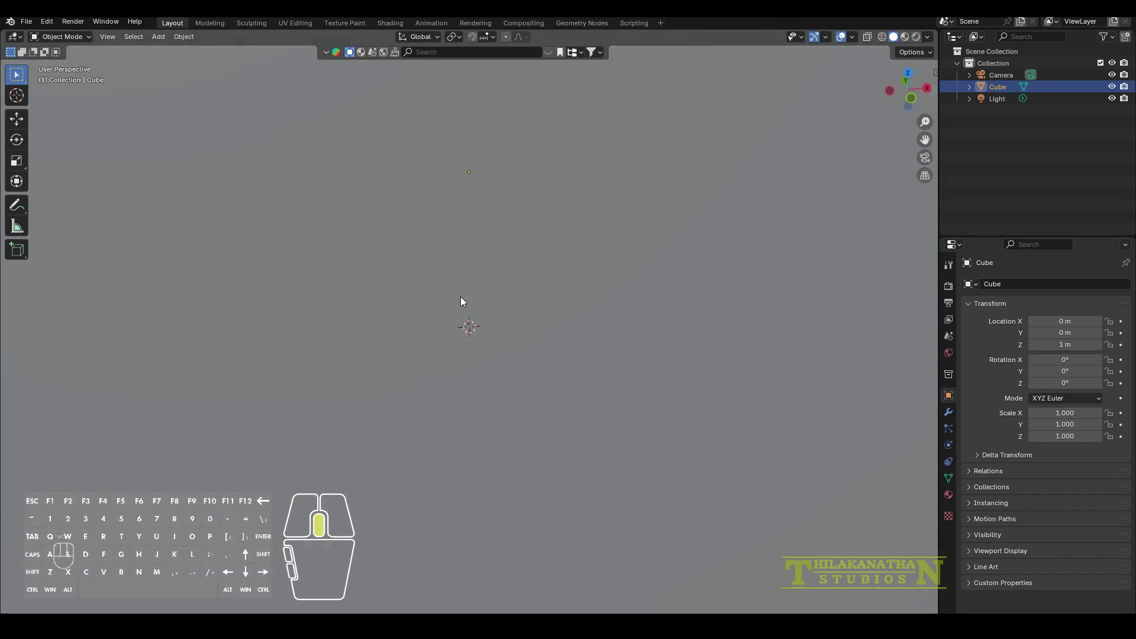
# Add four vertical loop cuts across the main room's long side and spread them along the X axis.
pyautogui.press('Tab')
pyautogui.moveTo(349, 315); pyautogui.dragTo(649, 403, button='middle')
pyautogui.hotkey('ctrl', 'r')
pyautogui.press('s')
pyautogui.press('x')
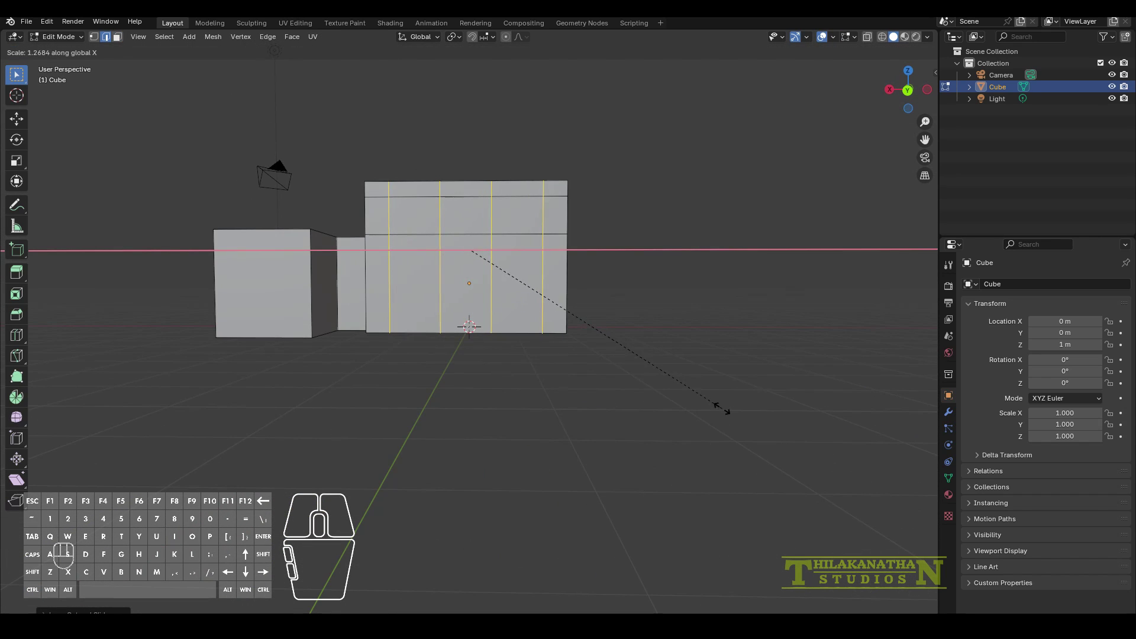
# Adjust the spacing of the inner pair of vertical loops by scaling them along the X axis.
pyautogui.press('s')
pyautogui.press('x')
pyautogui.click(595, 353)
pyautogui.moveTo(523, 346); pyautogui.dragTo(403, 330, button='middle')
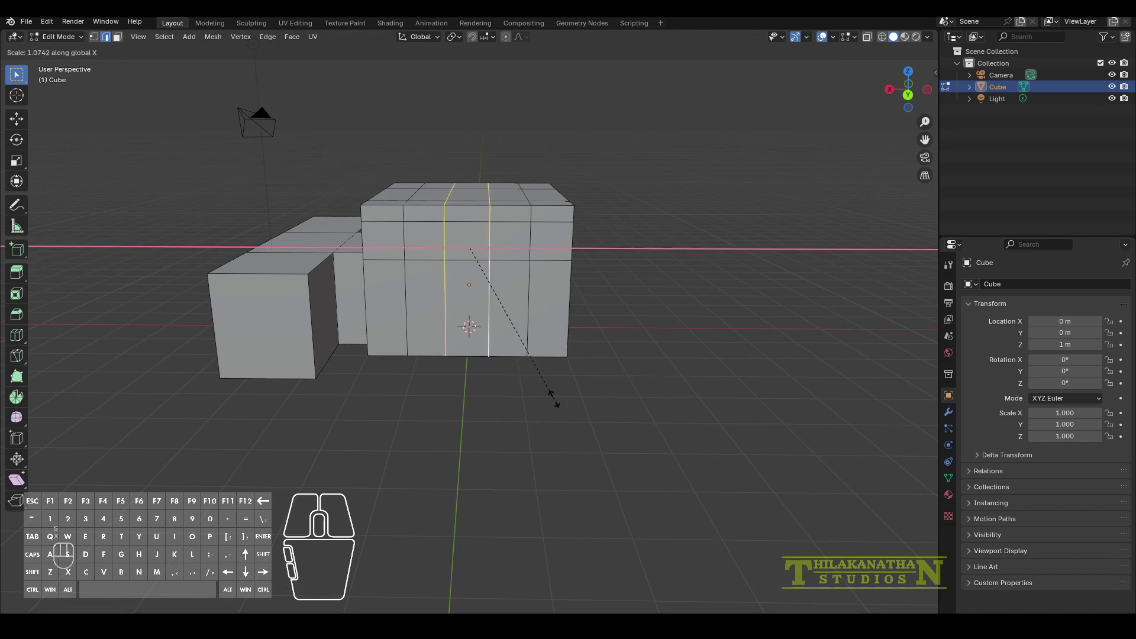
pyautogui.click(689, 401)
# Insert a horizontal loop cut around the building near its base.
pyautogui.moveTo(690, 401); pyautogui.dragTo(384, 278, button='middle')
pyautogui.click(540, 382)
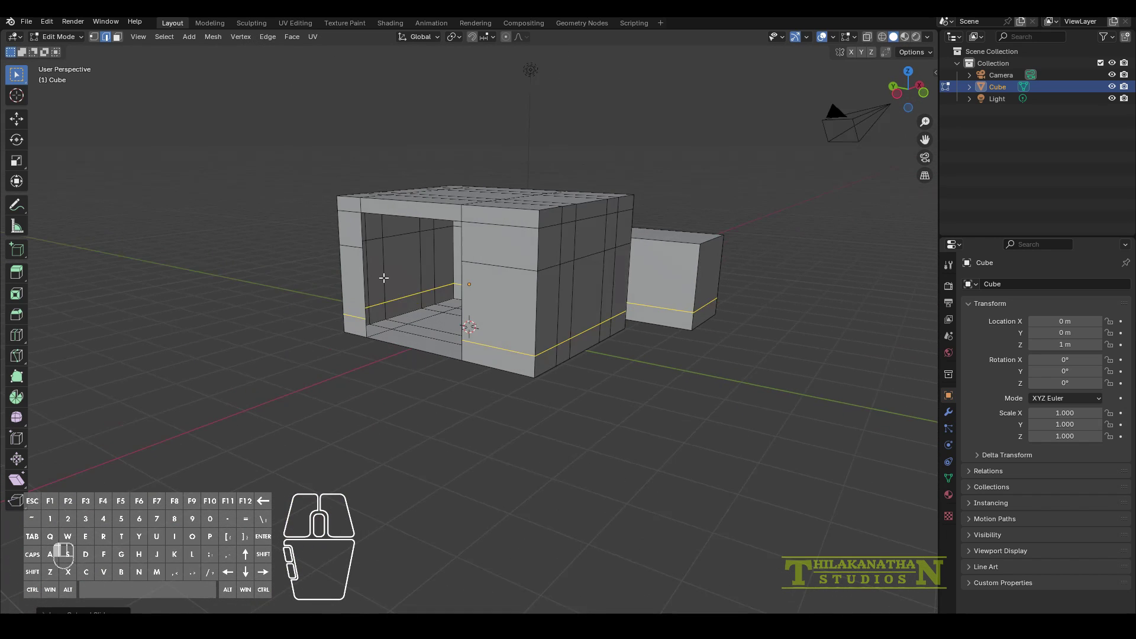
pyautogui.scroll(3, 384, 277)
# Delete two tall faces in each of the opposite long walls to open windows, and return to Object Mode.
pyautogui.click(107, 39)
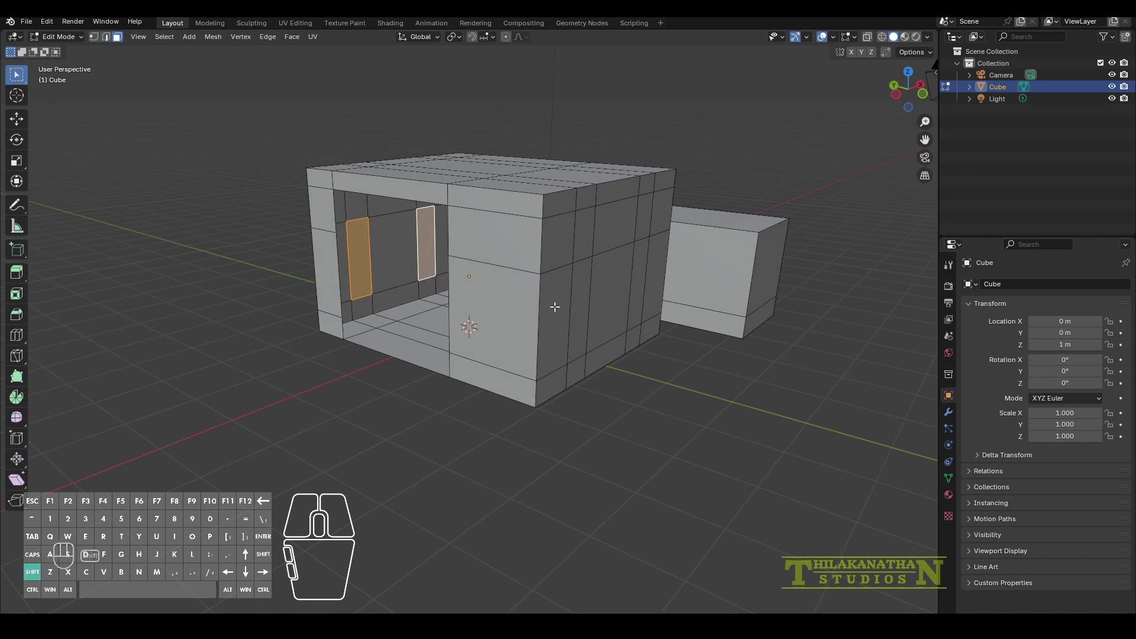
pyautogui.keyDown('shift'); pyautogui.click(648, 287); pyautogui.keyUp('shift')
pyautogui.keyDown('shift'); pyautogui.click(636, 290); pyautogui.keyUp('shift')
pyautogui.moveTo(585, 326)
pyautogui.mouseDown(button='middle')
pyautogui.moveTo(560, 330)
pyautogui.moveTo(583, 330)
pyautogui.mouseUp(button='middle')
pyautogui.moveTo(584, 253); pyautogui.dragTo(363, 381, button='middle')
pyautogui.press('Tab')
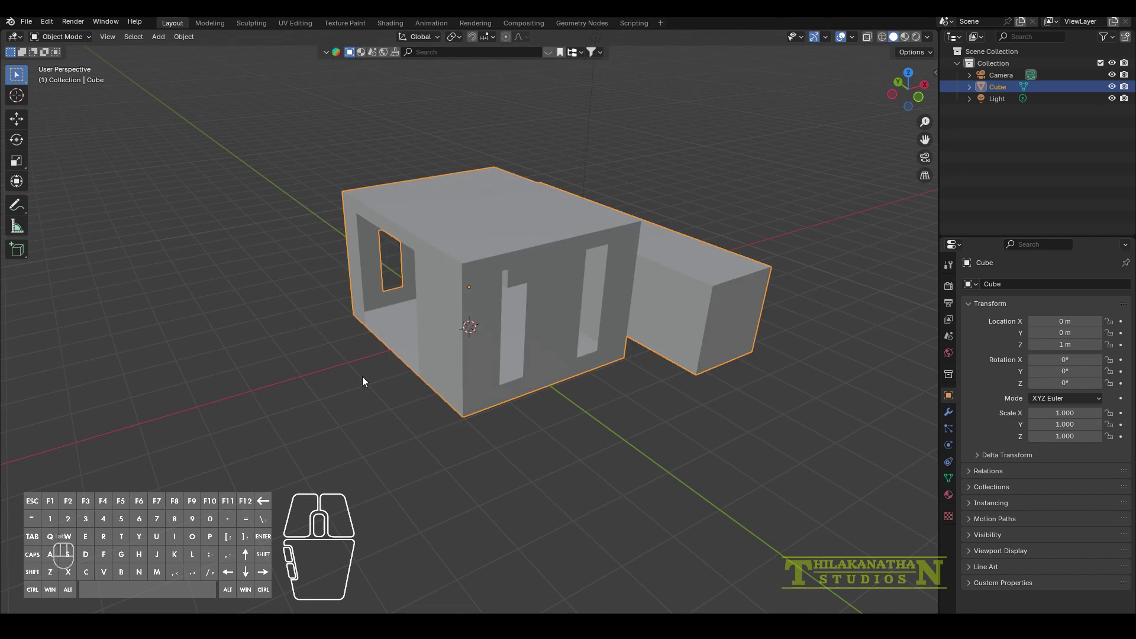
# Enable EEVEE raytracing at 1:1 resolution, with screen tracing precision 1.000 and thickness 1 m.
pyautogui.click(952, 286)
pyautogui.click(1055, 284)
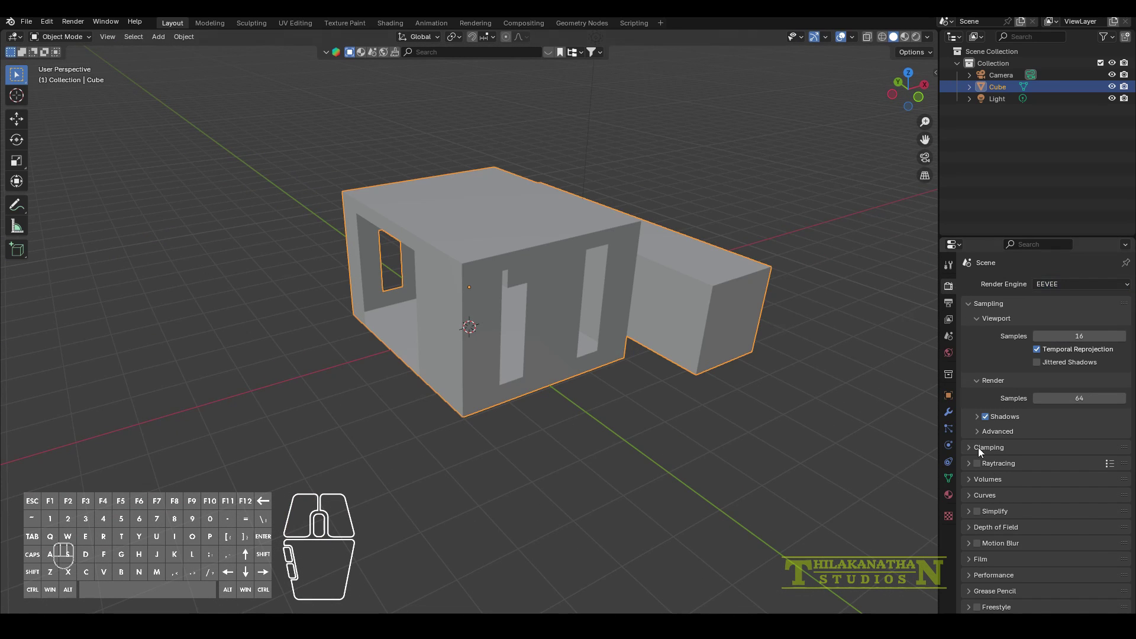
pyautogui.click(977, 463)
pyautogui.click(968, 464)
pyautogui.click(1053, 496)
pyautogui.click(1052, 504)
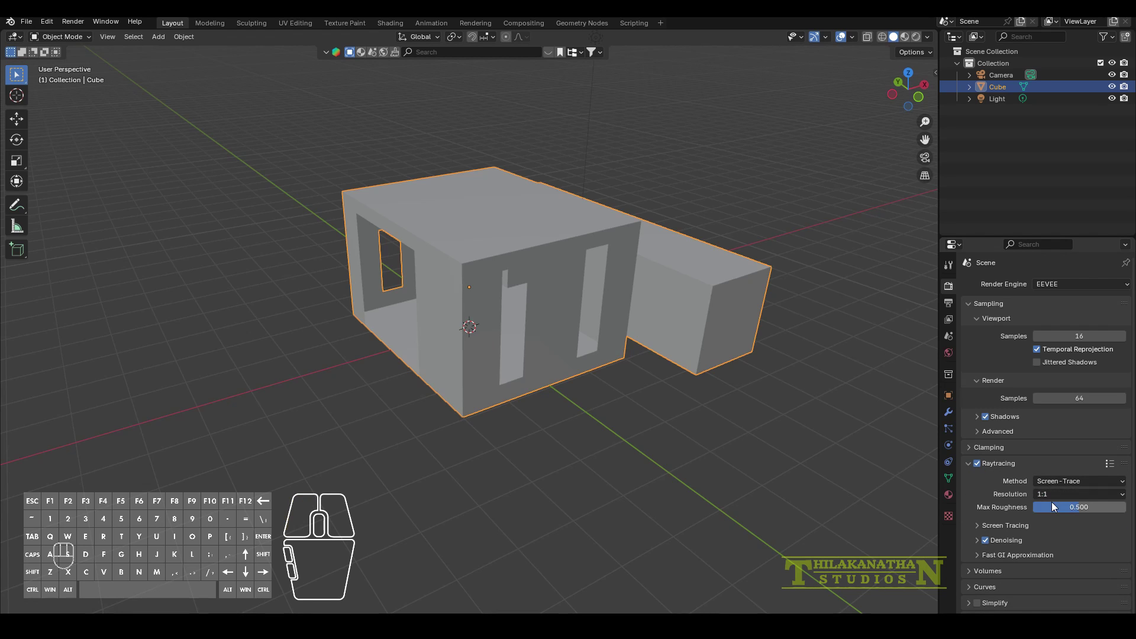
pyautogui.moveTo(1064, 542); pyautogui.dragTo(1125, 543)
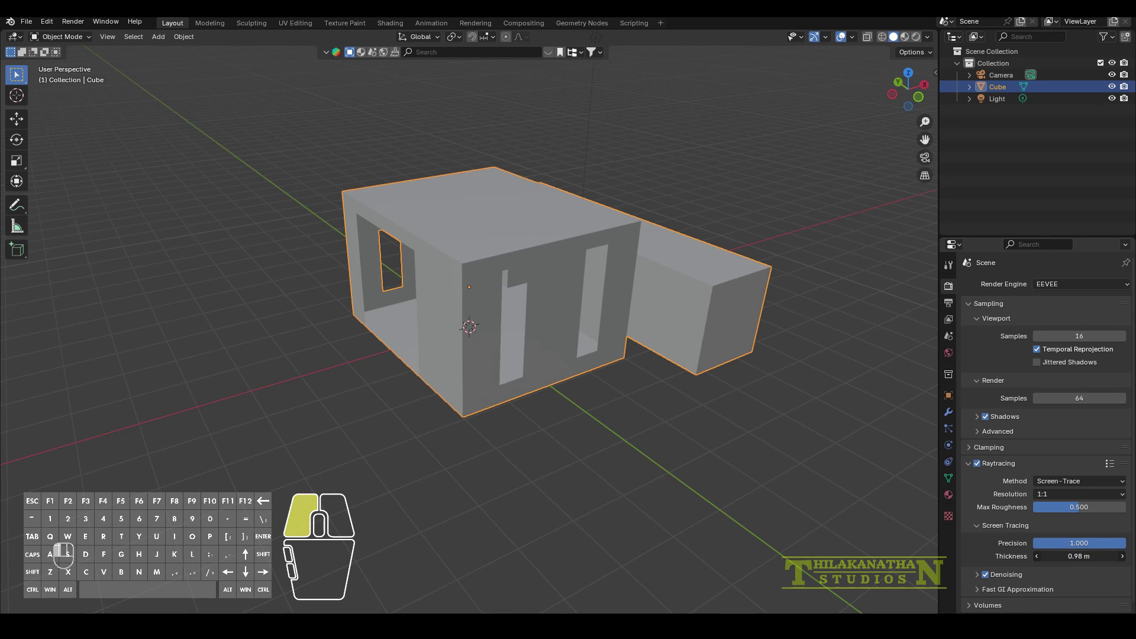
# Set the Fast GI Approximation resolution to 1:1 and its precision to 1.000.
pyautogui.scroll(-4, 1000, 545)
pyautogui.click(974, 509)
pyautogui.scroll(-1, 1059, 519)
pyautogui.click(1051, 517)
pyautogui.click(1050, 529)
pyautogui.scroll(-2, 1080, 546)
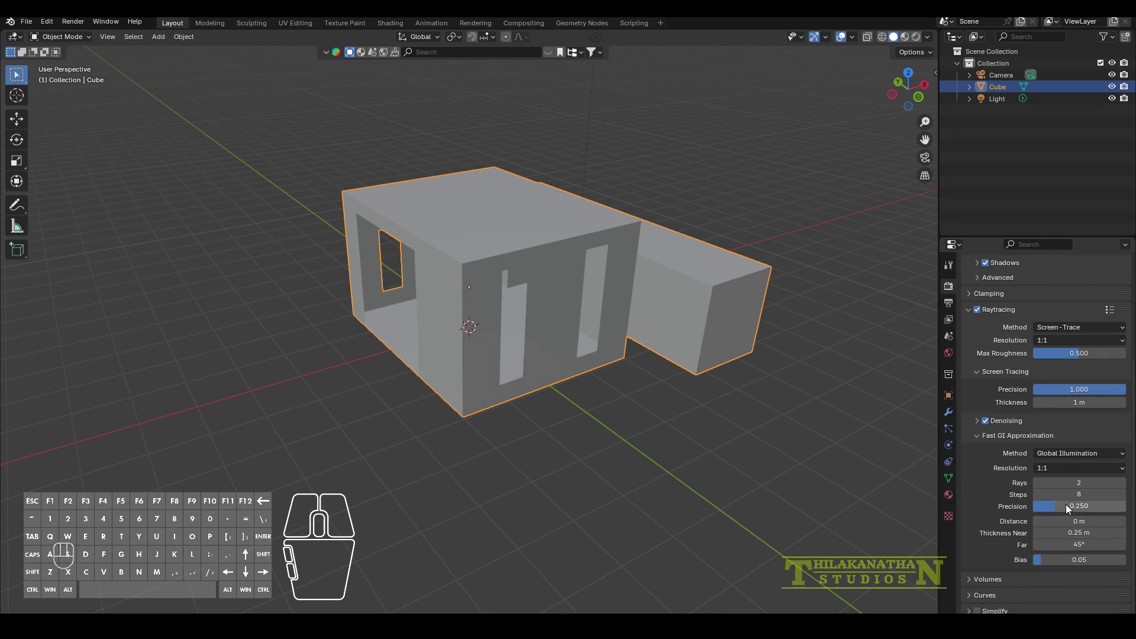
pyautogui.scroll(-2, 1046, 542)
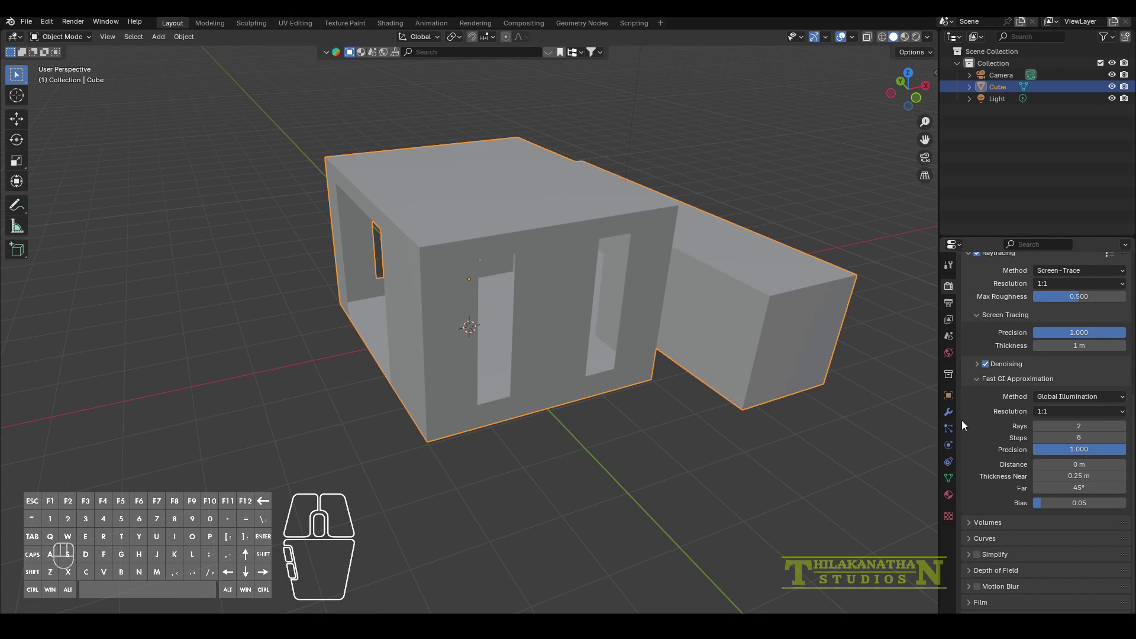
# Try a Solidify modifier on the building with a negative thickness and Even Thickness enabled.
pyautogui.click(949, 412)
pyautogui.click(1051, 284)
pyautogui.moveTo(1001, 324)
pyautogui.click(899, 409)
pyautogui.moveTo(1071, 336); pyautogui.dragTo(1040, 336)
pyautogui.click(1033, 365)
pyautogui.moveTo(517, 302); pyautogui.dragTo(629, 278, button='middle')
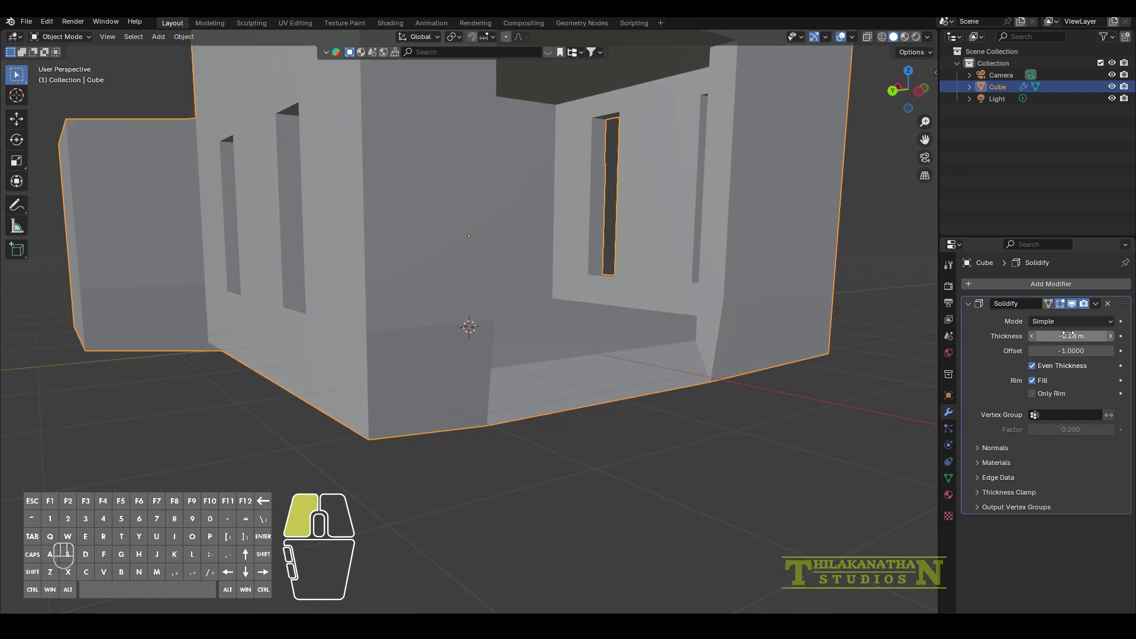
# Try a Solidify thickness of -0.13 m and inspect the resulting walls in Object and Edit Mode.
pyautogui.moveTo(1059, 336)
pyautogui.mouseDown()
pyautogui.moveTo(1092, 336)
pyautogui.moveTo(1056, 336)
pyautogui.moveTo(1079, 336)
pyautogui.mouseUp()
pyautogui.moveTo(690, 362); pyautogui.dragTo(416, 377, button='middle')
pyautogui.press('Tab')
pyautogui.scroll(-1, 447, 385)
pyautogui.moveTo(1094, 336); pyautogui.dragTo(1088, 337)
pyautogui.moveTo(622, 324); pyautogui.dragTo(752, 361, button='middle')
pyautogui.press('Tab')
pyautogui.press('Tab')
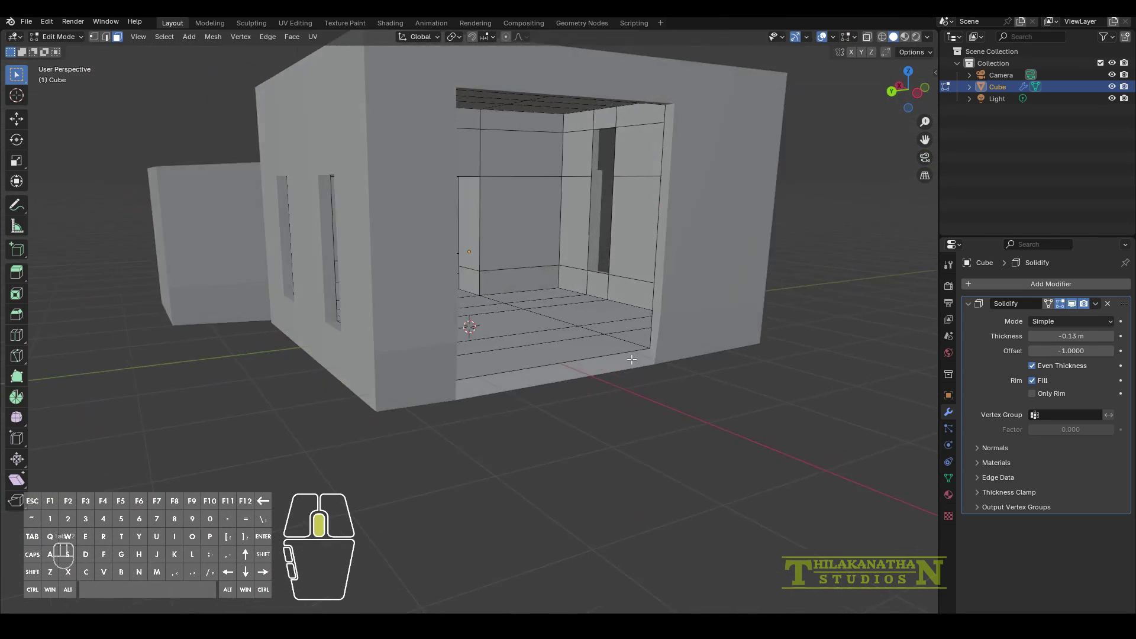
pyautogui.moveTo(751, 361); pyautogui.dragTo(728, 367, button='middle')
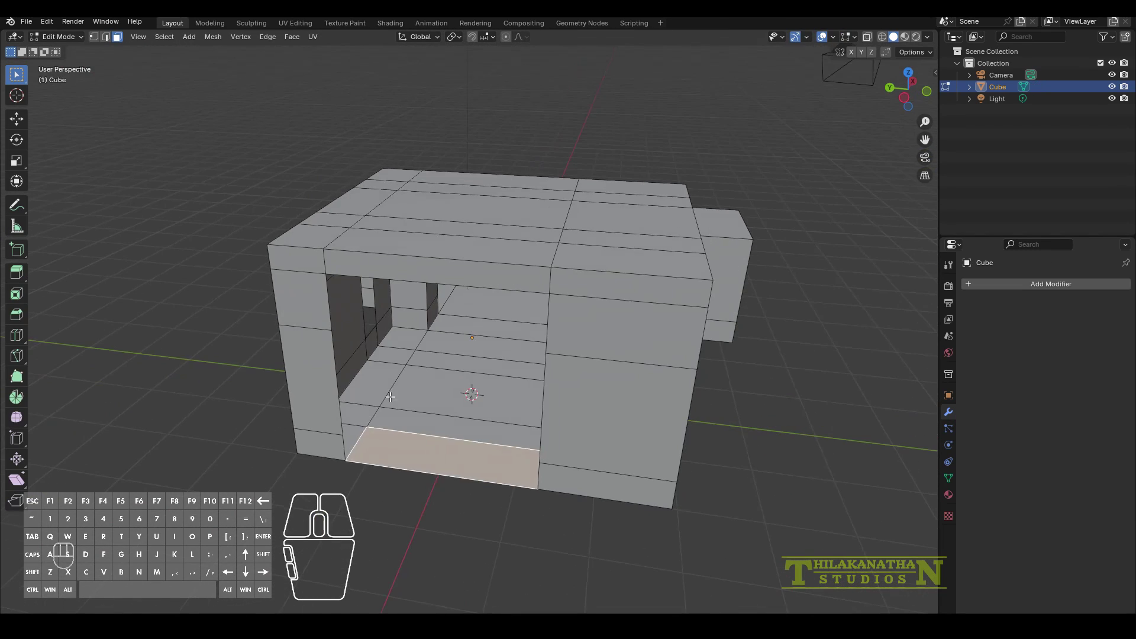
# Select all of the building's floor faces and separate them into their own object.
pyautogui.keyDown('shift'); pyautogui.click(352, 435); pyautogui.keyUp('shift')
pyautogui.keyDown('shift'); pyautogui.click(375, 385); pyautogui.keyUp('shift')
pyautogui.moveTo(391, 391); pyautogui.dragTo(509, 384, button='middle')
pyautogui.keyDown('shift'); pyautogui.click(612, 402); pyautogui.keyUp('shift')
pyautogui.keyDown('shift'); pyautogui.click(619, 425); pyautogui.keyUp('shift')
pyautogui.moveTo(592, 364); pyautogui.dragTo(474, 393, button='middle')
pyautogui.scroll(6, 474, 414)
pyautogui.scroll(-4, 474, 453)
pyautogui.moveTo(474, 453); pyautogui.dragTo(355, 411, button='middle')
pyautogui.click(385, 406)
# Select all of the roof faces, separate them into another object, and set a Solidify thickness of -0.09 m on the floor.
pyautogui.scroll(-5, 345, 411)
pyautogui.click(503, 270)
pyautogui.keyDown('shift'); pyautogui.click(516, 396); pyautogui.keyUp('shift')
pyautogui.keyDown('shift'); pyautogui.click(512, 491); pyautogui.keyUp('shift')
pyautogui.moveTo(512, 491); pyautogui.dragTo(667, 426, button='middle')
pyautogui.keyDown('shift'); pyautogui.click(459, 320); pyautogui.keyUp('shift')
pyautogui.keyDown('shift'); pyautogui.click(461, 370); pyautogui.keyUp('shift')
pyautogui.moveTo(460, 370); pyautogui.dragTo(627, 367, button='middle')
pyautogui.keyDown('shift'); pyautogui.click(537, 433); pyautogui.keyUp('shift')
pyautogui.keyDown('shift'); pyautogui.click(690, 488); pyautogui.keyUp('shift')
pyautogui.keyDown('shift'); pyautogui.click(791, 500); pyautogui.keyUp('shift')
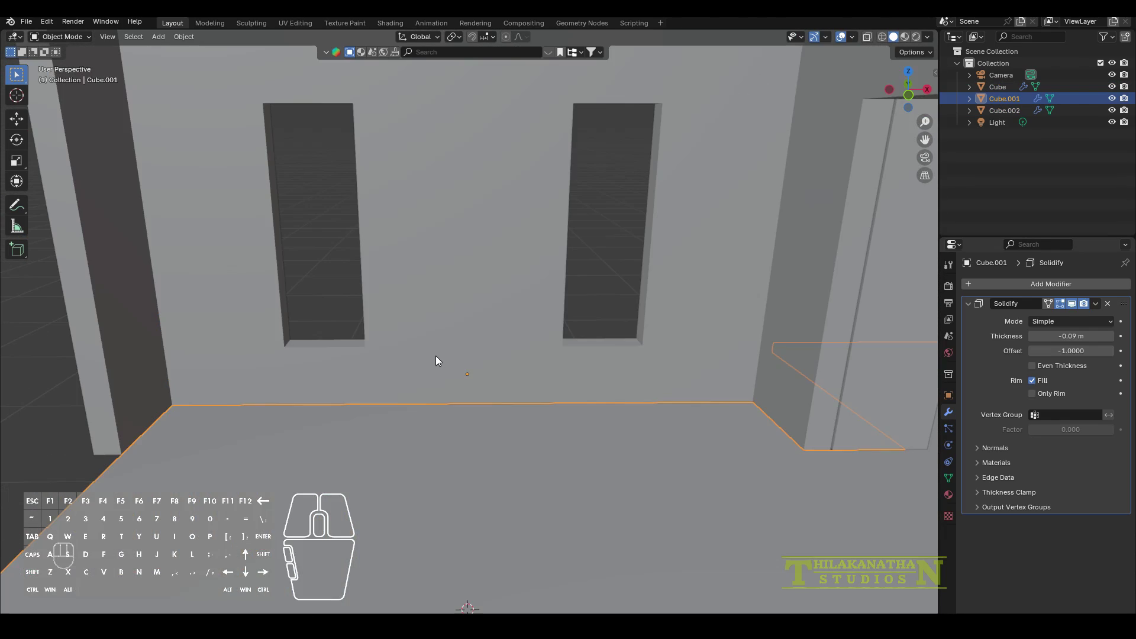
# Add a cube and position it at the wall between the two windows.
pyautogui.moveTo(436, 357); pyautogui.dragTo(598, 450, button='middle')
pyautogui.hotkey('shift', 'a')
pyautogui.moveTo(368, 429)
pyautogui.click(505, 438)
pyautogui.press('g')
pyautogui.press('x')
pyautogui.click(289, 367)
# Scale the new cube along the Y and X axes into a column that fits between the windows.
pyautogui.press('s')
pyautogui.press('y')
pyautogui.click(422, 417)
pyautogui.moveTo(554, 421); pyautogui.dragTo(637, 428, button='middle')
pyautogui.press('s')
pyautogui.press('x')
pyautogui.click(586, 402)
# Raise the column along Z and scale it along Z so it spans the wall from floor to ceiling.
pyautogui.press('KP_1')
pyautogui.press('g')
pyautogui.press('z')
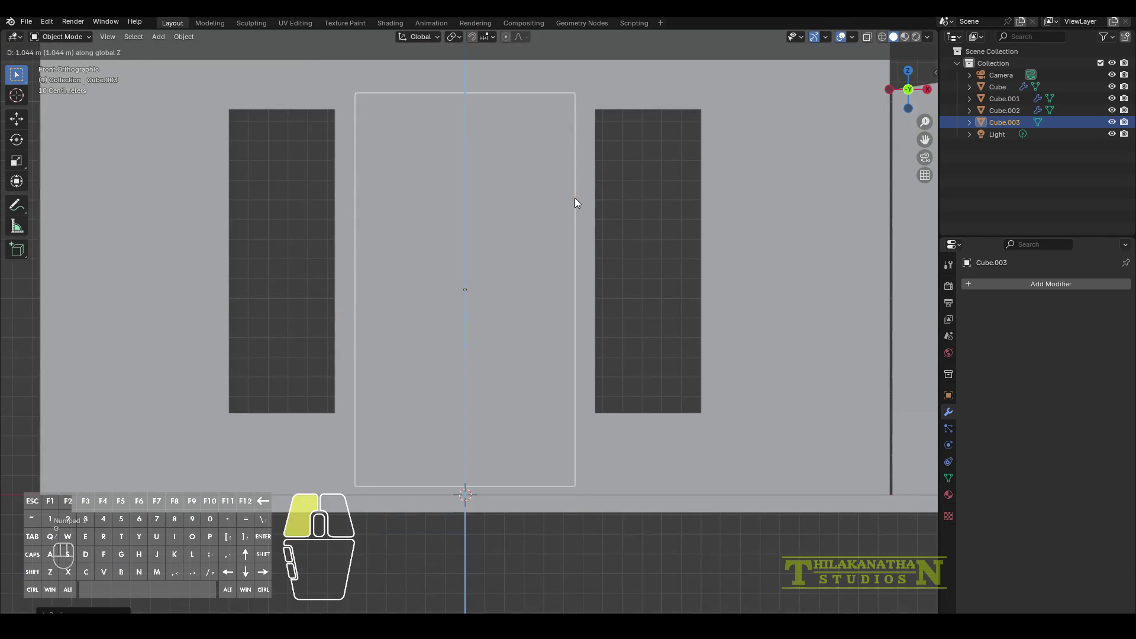
pyautogui.scroll(-4, 591, 231)
pyautogui.click(612, 230)
pyautogui.press('s')
pyautogui.press('z')
pyautogui.click(695, 223)
# Add another cube, scale it down, and raise it along Z to ceiling height.
pyautogui.moveTo(696, 223); pyautogui.dragTo(644, 380, button='middle')
pyautogui.hotkey('shift', 'a')
pyautogui.moveTo(651, 380)
pyautogui.click(692, 391)
pyautogui.press('s')
pyautogui.click(511, 474)
pyautogui.press('g')
pyautogui.press('z')
pyautogui.click(515, 77)
# Shift the small cube along Y and stretch it along Y into a long beam spanning the room.
pyautogui.moveTo(515, 77); pyautogui.dragTo(622, 138, button='middle')
pyautogui.press('KP_Decimal')
pyautogui.press('g')
pyautogui.press('z')
pyautogui.press('y')
pyautogui.click(436, 329)
pyautogui.moveTo(436, 329); pyautogui.dragTo(582, 499, button='middle')
pyautogui.press('s')
pyautogui.press('y')
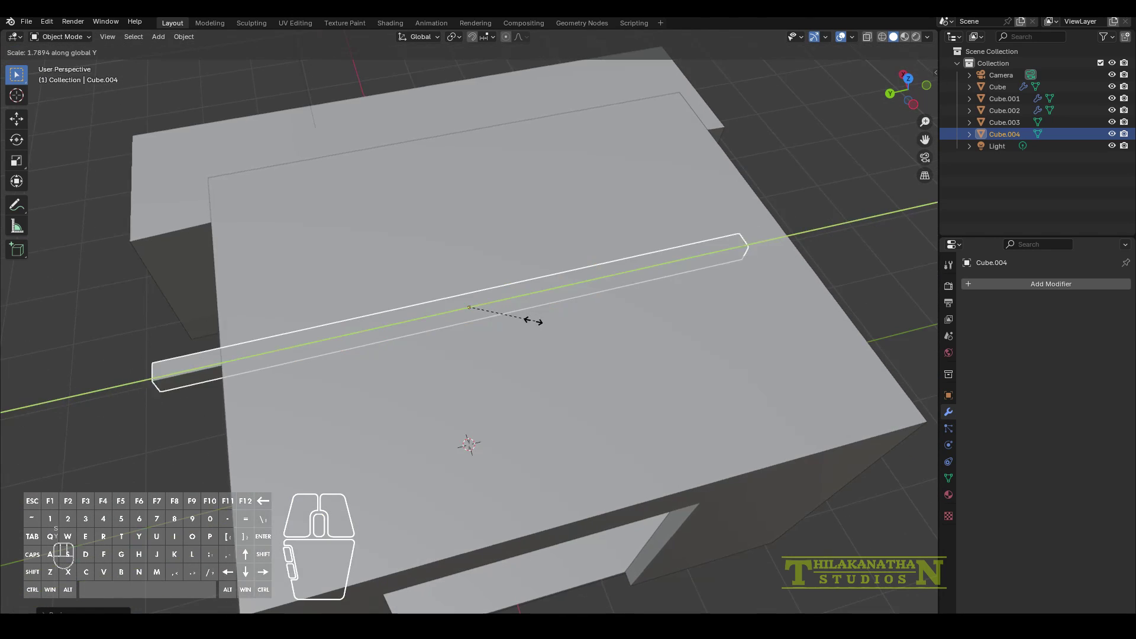
pyautogui.click(575, 315)
# Reposition the ceiling beam along X and add a Mirror modifier to it.
pyautogui.moveTo(574, 315); pyautogui.dragTo(338, 211, button='middle')
pyautogui.press('g')
pyautogui.press('x')
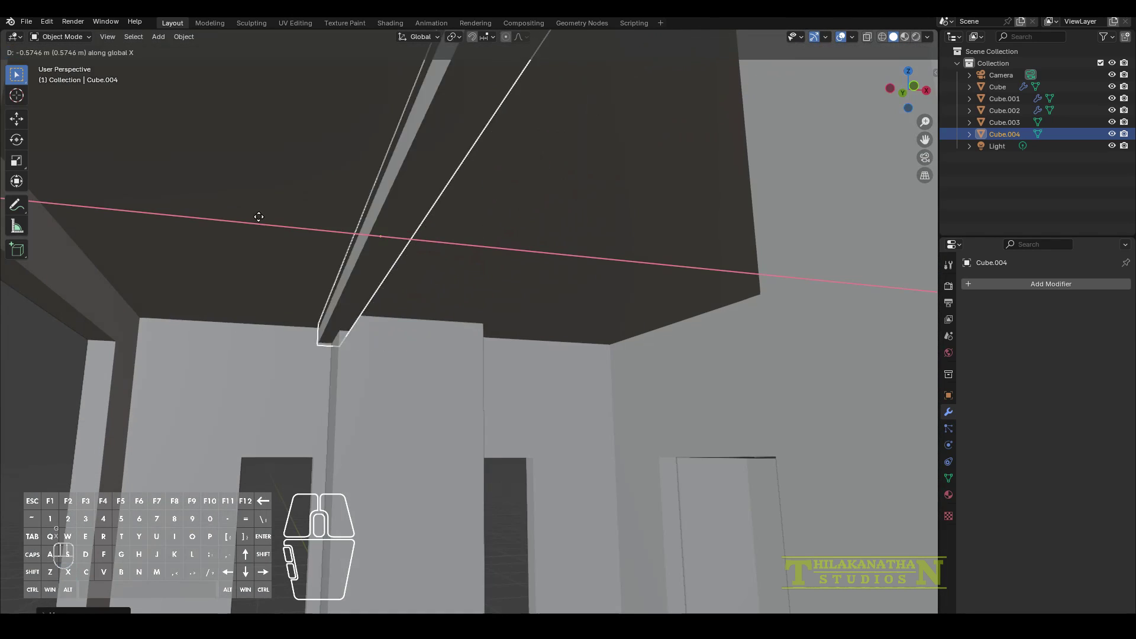
pyautogui.click(532, 249)
pyautogui.click(1000, 284)
pyautogui.moveTo(941, 293)
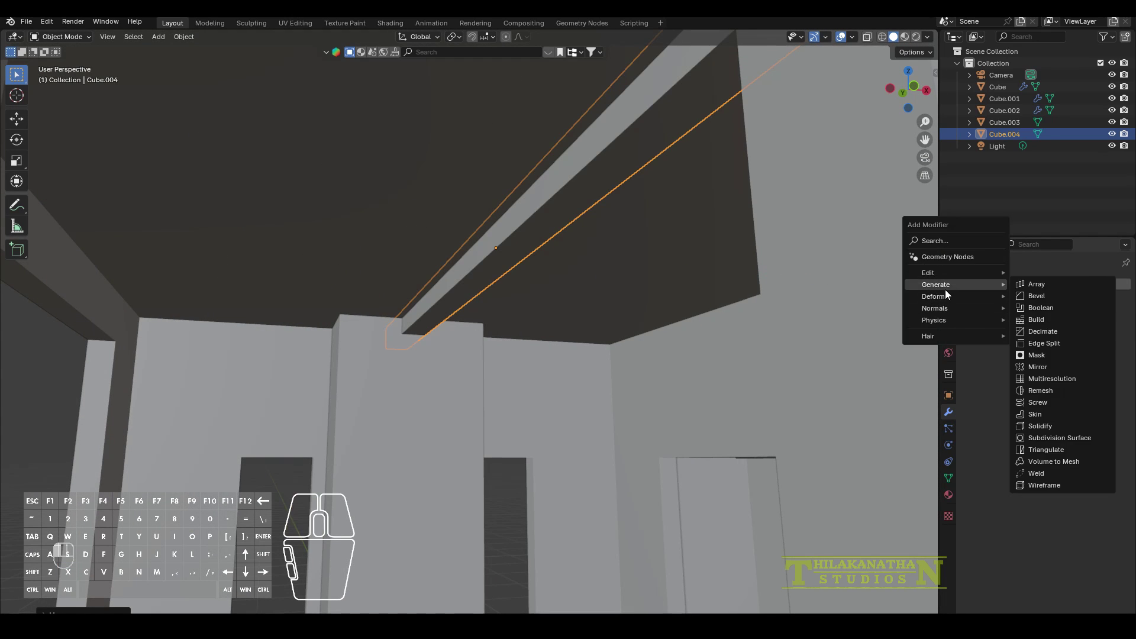
pyautogui.click(1030, 374)
# Offset the beam's geometry along X into a mirrored pair, narrow it along X, and adjust its height.
pyautogui.press('Tab')
pyautogui.press('g')
pyautogui.press('x')
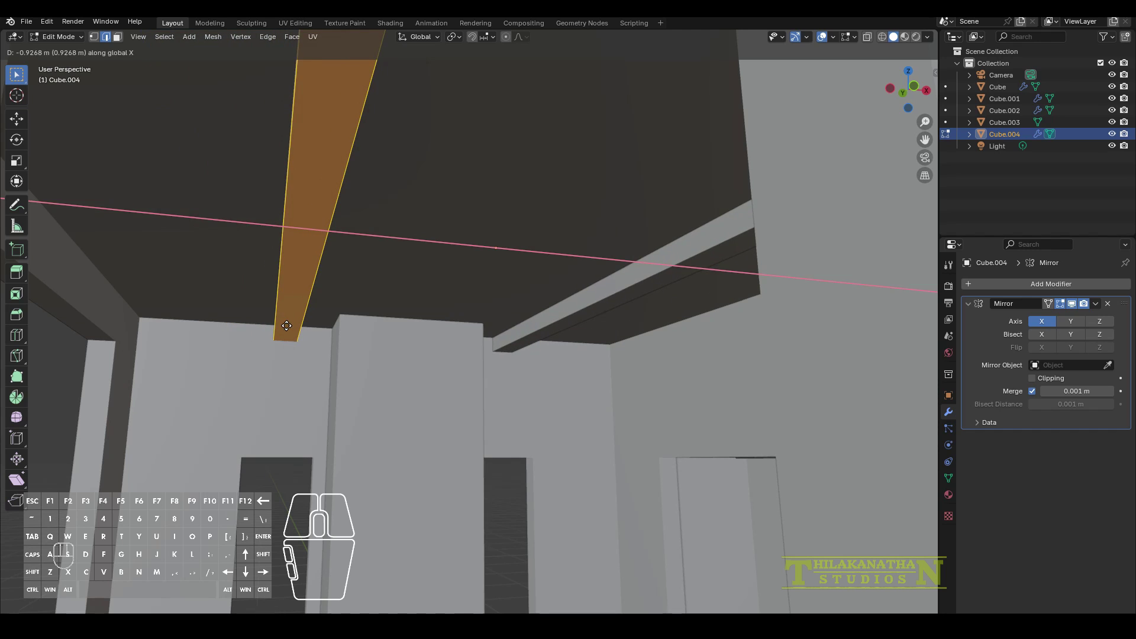
pyautogui.press('s')
pyautogui.press('x')
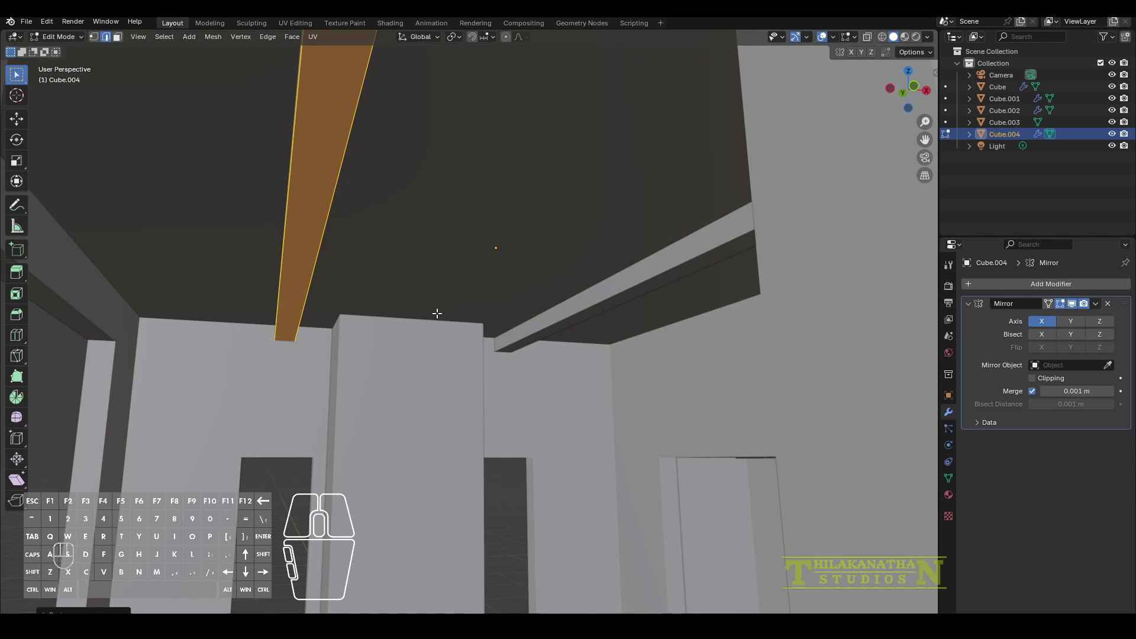
pyautogui.press('g')
pyautogui.press('z')
pyautogui.moveTo(445, 324); pyautogui.dragTo(616, 322, button='middle')
pyautogui.press('Tab')
# Duplicate the mirrored beam pair in place and rotate the copy 90 degrees about Z.
pyautogui.hotkey('shift', 'd')
pyautogui.rightClick(455, 313)
pyautogui.write('rz90')
pyautogui.press('Return')
pyautogui.scroll(-5, 457, 312)
# Scale the rotated beams' geometry along X and adjust its height so they cross the first pair.
pyautogui.press('Tab')
pyautogui.scroll(4, 609, 299)
pyautogui.press('s')
pyautogui.press('x')
pyautogui.click(621, 299)
pyautogui.scroll(-6, 644, 295)
pyautogui.press('g')
pyautogui.press('z')
pyautogui.click(630, 317)
pyautogui.moveTo(615, 323); pyautogui.dragTo(698, 329, button='middle')
pyautogui.keyDown('shift'); pyautogui.moveTo(699, 329); pyautogui.dragTo(852, 314, button='middle'); pyautogui.keyUp('shift')
pyautogui.keyDown('shift'); pyautogui.moveTo(251, 369); pyautogui.dragTo(360, 378, button='middle'); pyautogui.keyUp('shift')
pyautogui.scroll(-1, 356, 362)
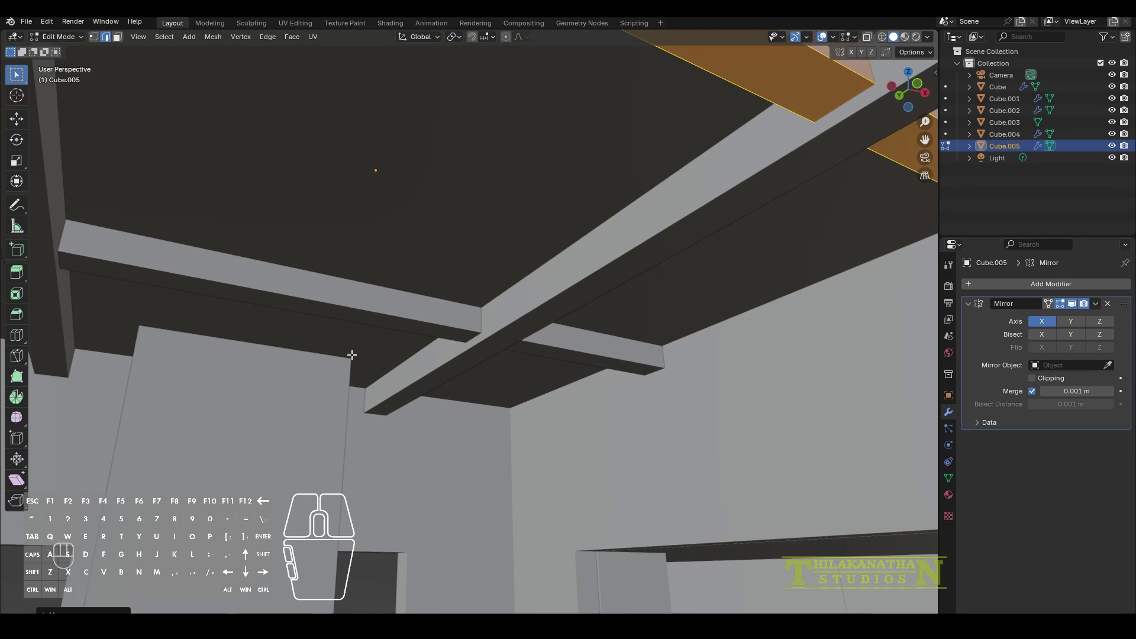
pyautogui.press('Tab')
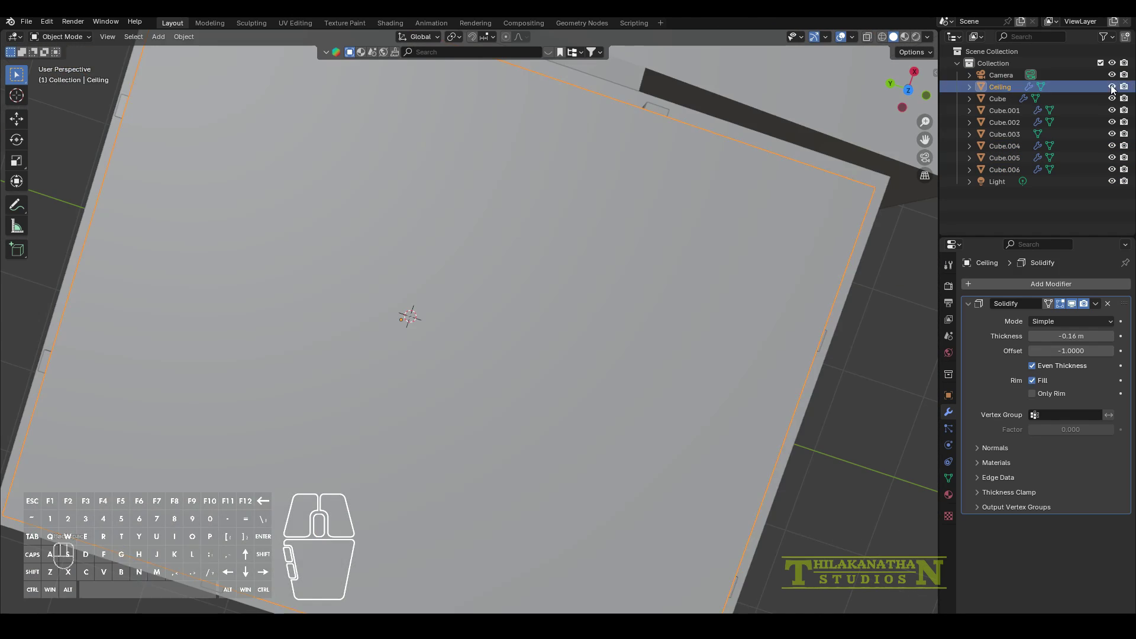
# Hide the ceiling and flatten the newest beam copy's geometry along Z into thin planks.
pyautogui.click(1113, 88)
pyautogui.moveTo(349, 373); pyautogui.dragTo(320, 261, button='middle')
pyautogui.click(341, 267)
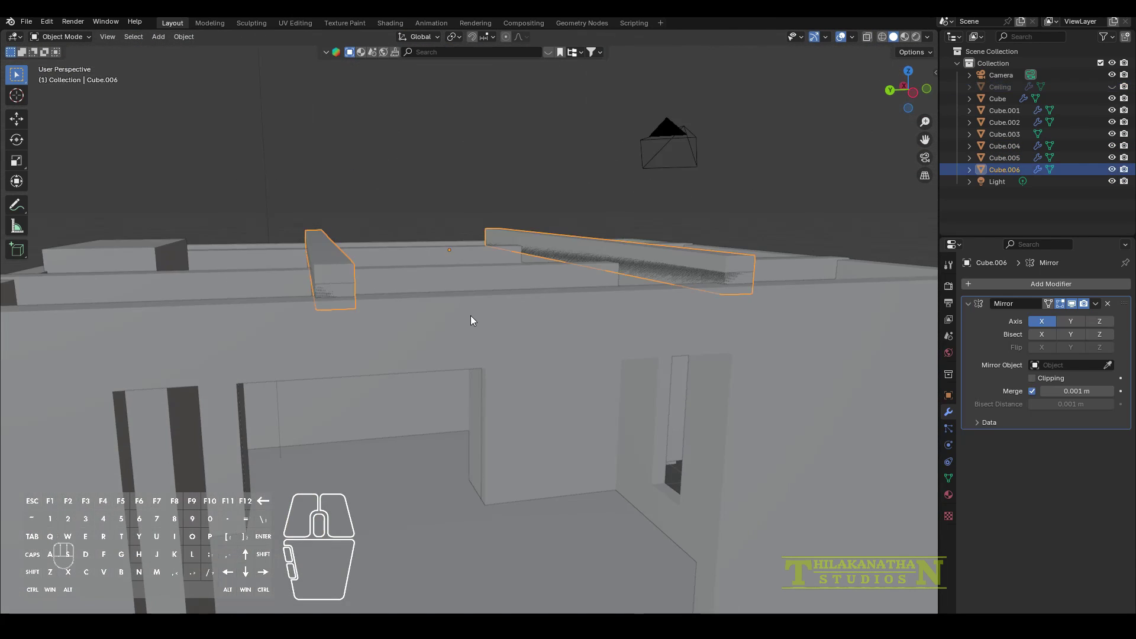
pyautogui.press('Tab')
pyautogui.moveTo(593, 332); pyautogui.dragTo(674, 350, button='middle')
pyautogui.press('a')
pyautogui.press('s')
pyautogui.press('z')
pyautogui.click(535, 260)
# Remove the plank object's Mirror modifier and move the single plank to the end of the ceiling.
pyautogui.moveTo(541, 323); pyautogui.dragTo(559, 379, button='middle')
pyautogui.click(1107, 304)
pyautogui.press('g')
pyautogui.moveTo(719, 386); pyautogui.dragTo(723, 422, button='middle')
pyautogui.scroll(-1, 723, 422)
pyautogui.press('g')
pyautogui.rightClick(723, 423)
pyautogui.press('g')
pyautogui.click(535, 410)
pyautogui.press('Tab')
pyautogui.press('g')
pyautogui.press('y')
pyautogui.click(787, 408)
pyautogui.moveTo(568, 411); pyautogui.dragTo(560, 341, button='middle')
pyautogui.scroll(3, 561, 341)
# Select the plank's long edges and bevel them.
pyautogui.press('Tab')
pyautogui.press('2')
pyautogui.moveTo(514, 413); pyautogui.dragTo(130, 508, button='middle')
pyautogui.moveTo(483, 283); pyautogui.dragTo(243, 270, button='middle')
pyautogui.keyDown('shift'); pyautogui.click(361, 331); pyautogui.keyUp('shift')
pyautogui.scroll(3, 106, 233)
pyautogui.hotkey('ctrl', 'b')
pyautogui.rightClick(344, 288)
pyautogui.keyDown('shift'); pyautogui.click(147, 315); pyautogui.keyUp('shift')
pyautogui.moveTo(149, 314); pyautogui.dragTo(610, 265, button='middle')
pyautogui.keyDown('shift'); pyautogui.click(304, 297); pyautogui.keyUp('shift')
pyautogui.scroll(3, 457, 297)
pyautogui.hotkey('ctrl', 'b')
pyautogui.click(517, 301)
# Array the plank across the ceiling with a count of 31 and a relative X offset factor of 1.010.
pyautogui.press('Tab')
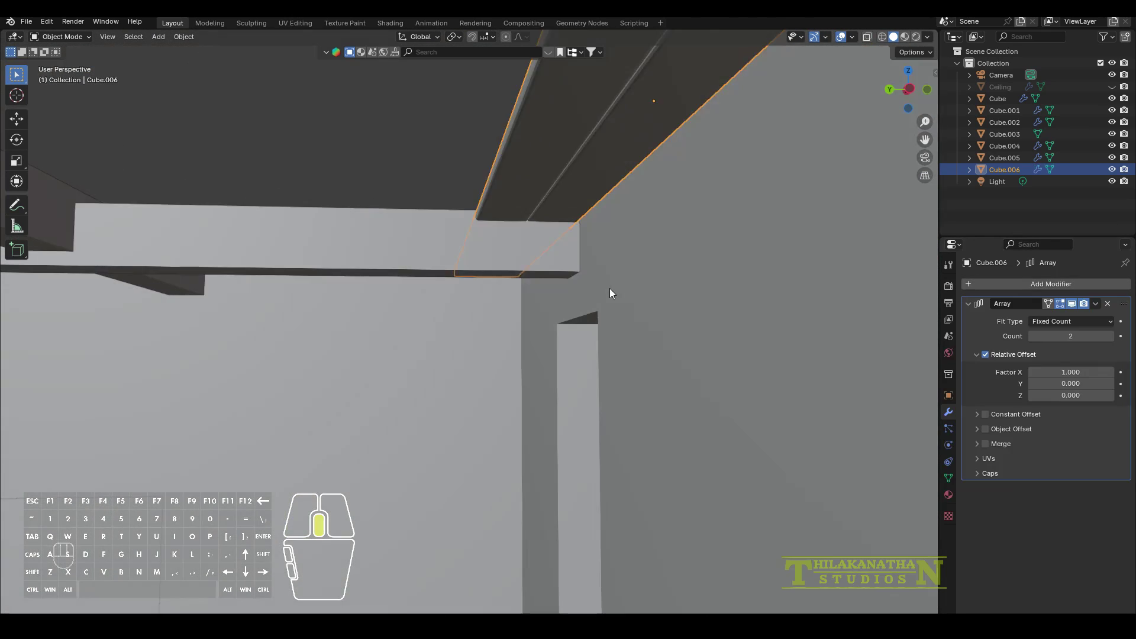
pyautogui.moveTo(1072, 336); pyautogui.dragTo(1095, 337)
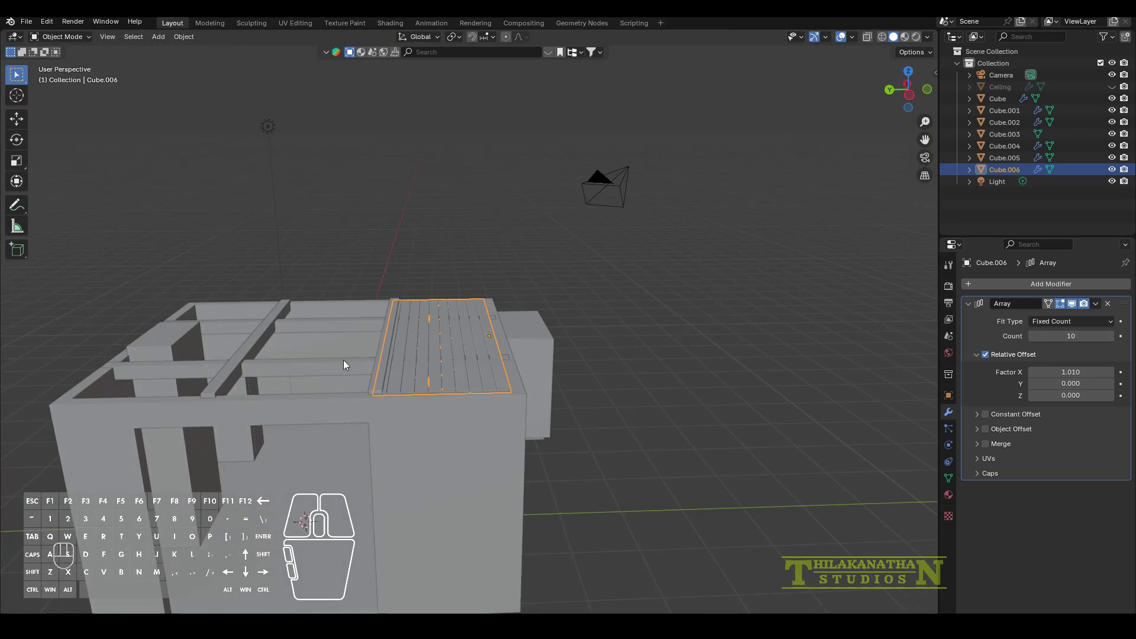
pyautogui.moveTo(1072, 336); pyautogui.dragTo(1095, 336)
# Group the ceiling slab and the planks in a new collection named Ceiling, naming the plank object "wood planks".
pyautogui.rightClick(960, 63)
pyautogui.click(960, 69)
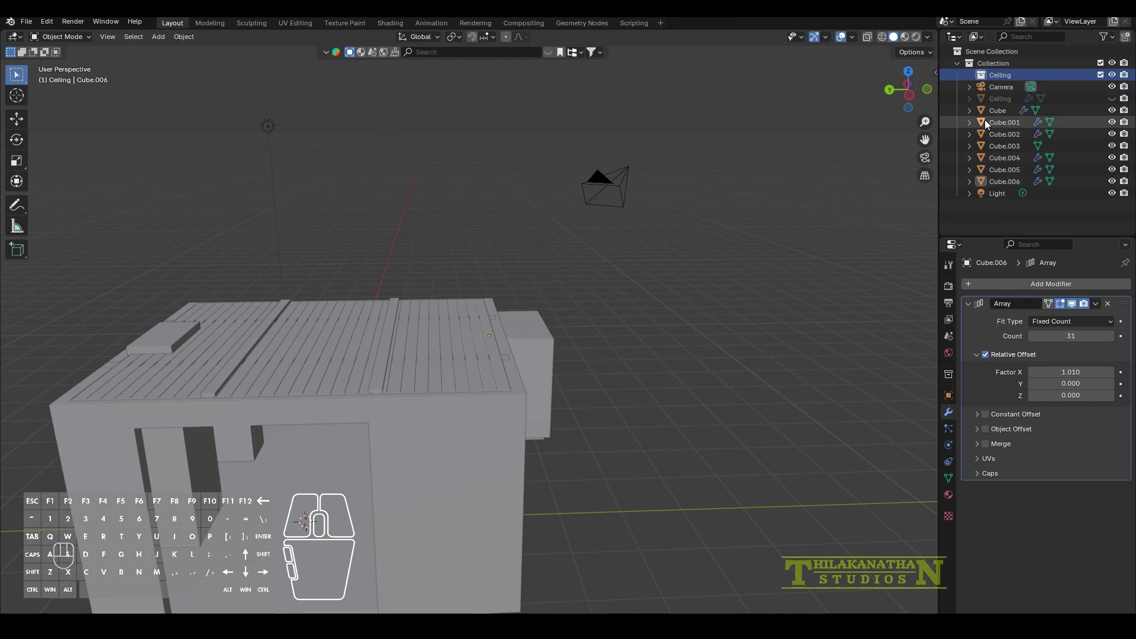
pyautogui.moveTo(1012, 101); pyautogui.dragTo(1007, 78)
# Add a Bevel modifier to the column between the windows and reduce its bevel amount.
pyautogui.moveTo(355, 314); pyautogui.dragTo(527, 299, button='middle')
pyautogui.scroll(3, 524, 314)
pyautogui.moveTo(769, 249); pyautogui.dragTo(375, 176, button='middle')
pyautogui.click(391, 315)
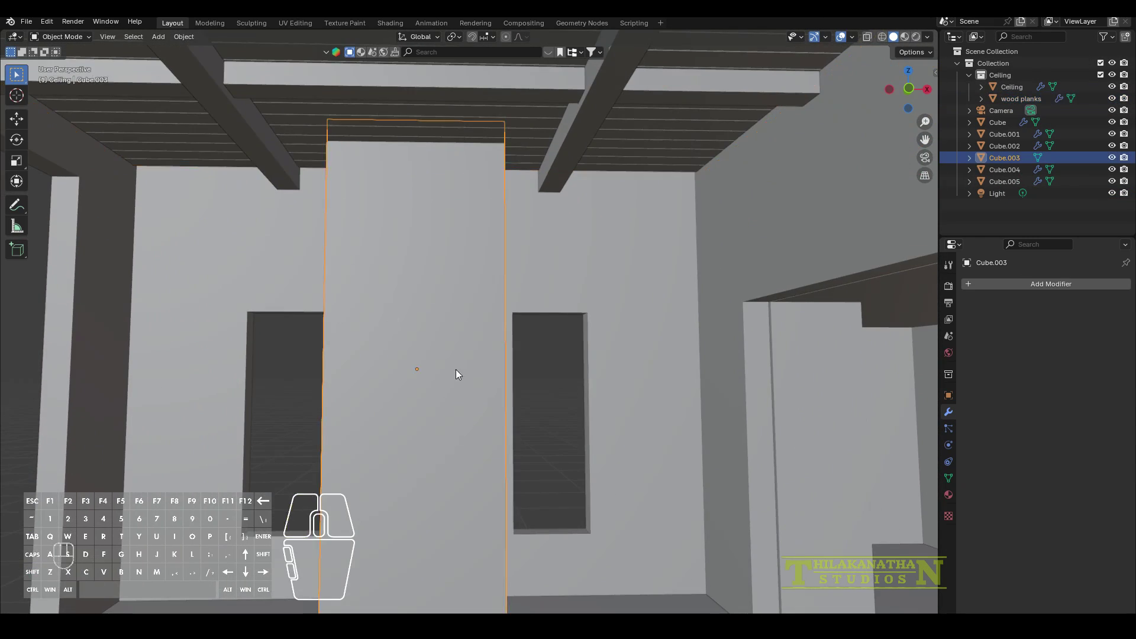
pyautogui.moveTo(389, 312); pyautogui.dragTo(467, 367, button='middle')
pyautogui.keyDown('shift'); pyautogui.moveTo(467, 367); pyautogui.dragTo(569, 384, button='middle'); pyautogui.keyUp('shift')
pyautogui.click(1051, 284)
pyautogui.moveTo(1042, 288)
pyautogui.click(950, 301)
pyautogui.moveTo(416, 393); pyautogui.dragTo(441, 390, button='middle')
pyautogui.click(1071, 350)
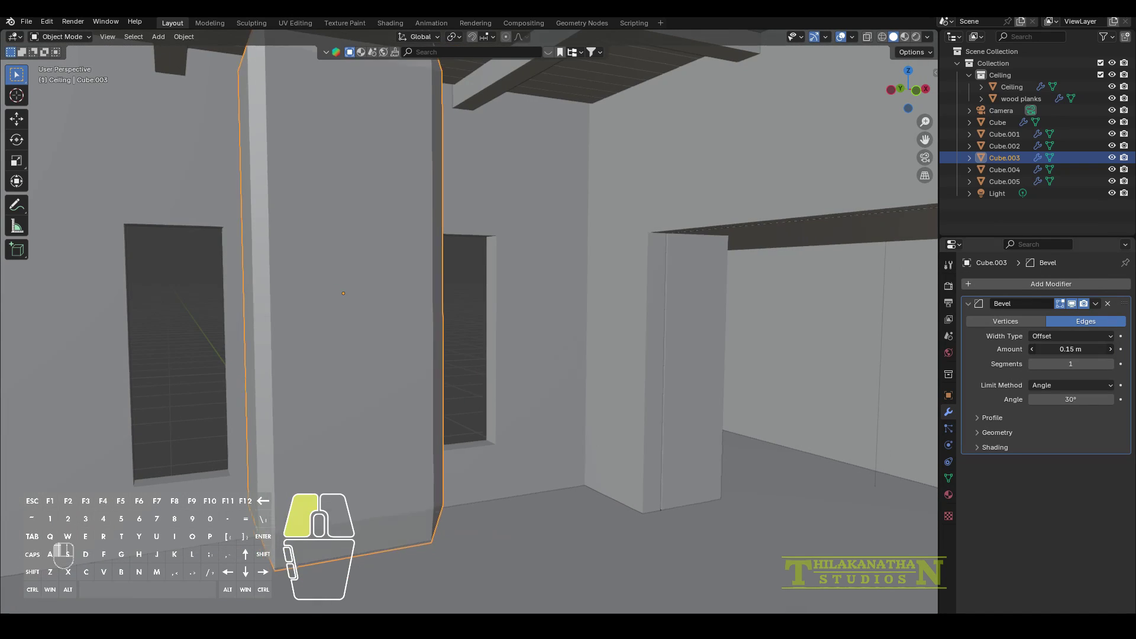
pyautogui.moveTo(1072, 350); pyautogui.dragTo(1056, 349)
# Isolate the column and delete its top and bottom faces.
pyautogui.keyDown('shift'); pyautogui.moveTo(459, 464); pyautogui.dragTo(329, 582, button='middle'); pyautogui.keyUp('shift')
pyautogui.press('Tab')
pyautogui.press('KP_Divide')
pyautogui.click(439, 101)
pyautogui.moveTo(467, 432); pyautogui.dragTo(482, 296, button='middle')
pyautogui.keyDown('shift'); pyautogui.click(496, 414); pyautogui.keyUp('shift')
pyautogui.press('x')
pyautogui.click(495, 413)
# Increase the column's bevel amount slightly and bring the rest of the scene back into view.
pyautogui.press('Tab')
pyautogui.moveTo(491, 367); pyautogui.dragTo(457, 477, button='middle')
pyautogui.moveTo(1071, 349); pyautogui.dragTo(1083, 349)
pyautogui.press('KP_Divide')
# Extrude the low wall section's end face into the side opening, and extrude the top face at its end upward.
pyautogui.moveTo(450, 172); pyautogui.dragTo(399, 216, button='middle')
pyautogui.keyDown('shift'); pyautogui.moveTo(699, 46); pyautogui.dragTo(651, 278, button='middle'); pyautogui.keyUp('shift')
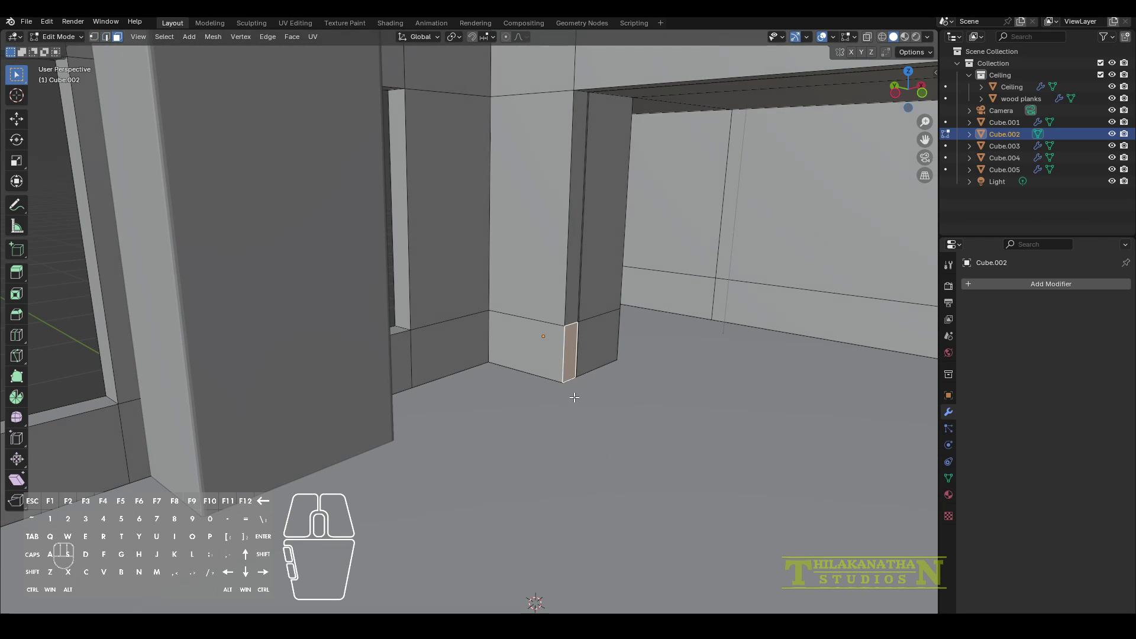
pyautogui.press('e')
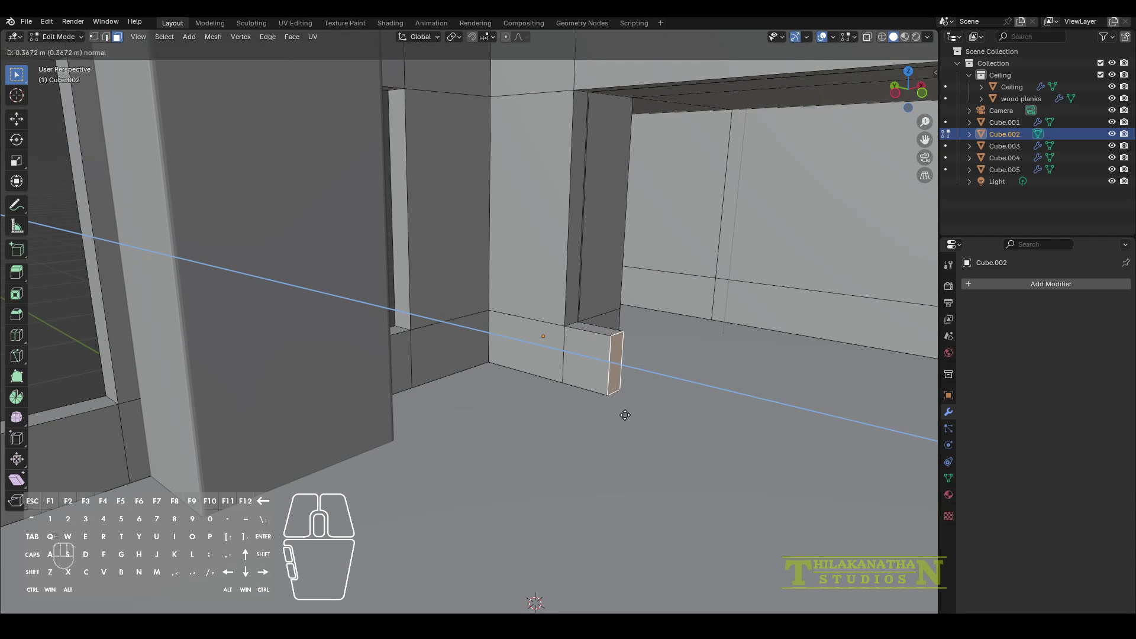
pyautogui.click(652, 413)
pyautogui.click(635, 338)
pyautogui.press('e')
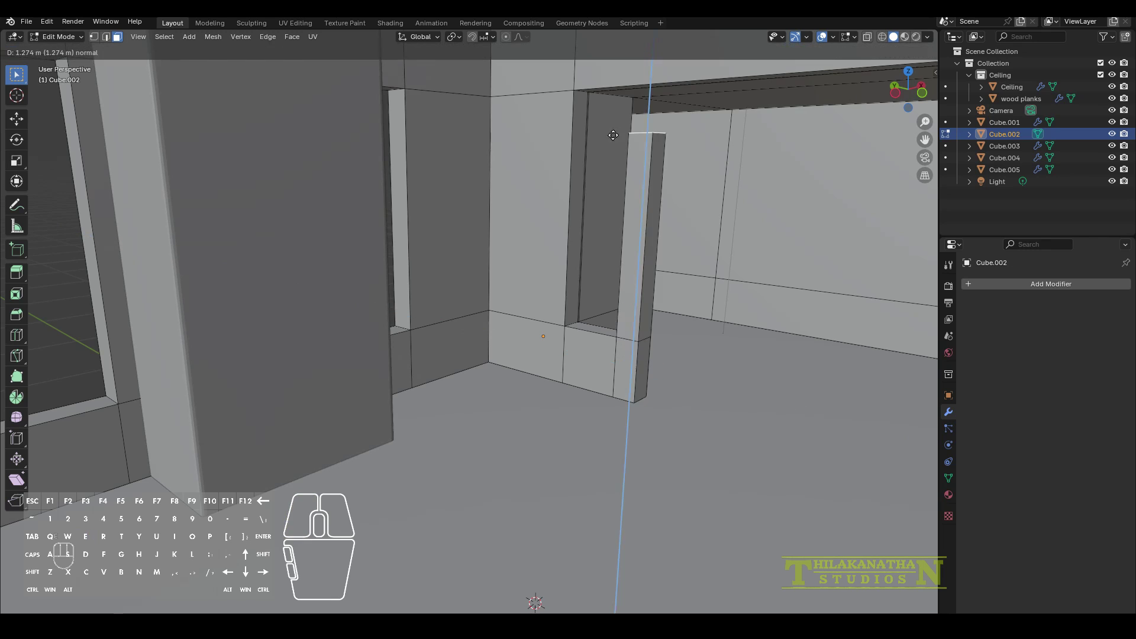
pyautogui.click(651, 148)
pyautogui.press('Tab')
pyautogui.moveTo(690, 329); pyautogui.dragTo(392, 393, button='middle')
pyautogui.scroll(-3, 491, 375)
pyautogui.press('KP_Decimal')
pyautogui.scroll(7, 470, 377)
pyautogui.scroll(-8, 392, 393)
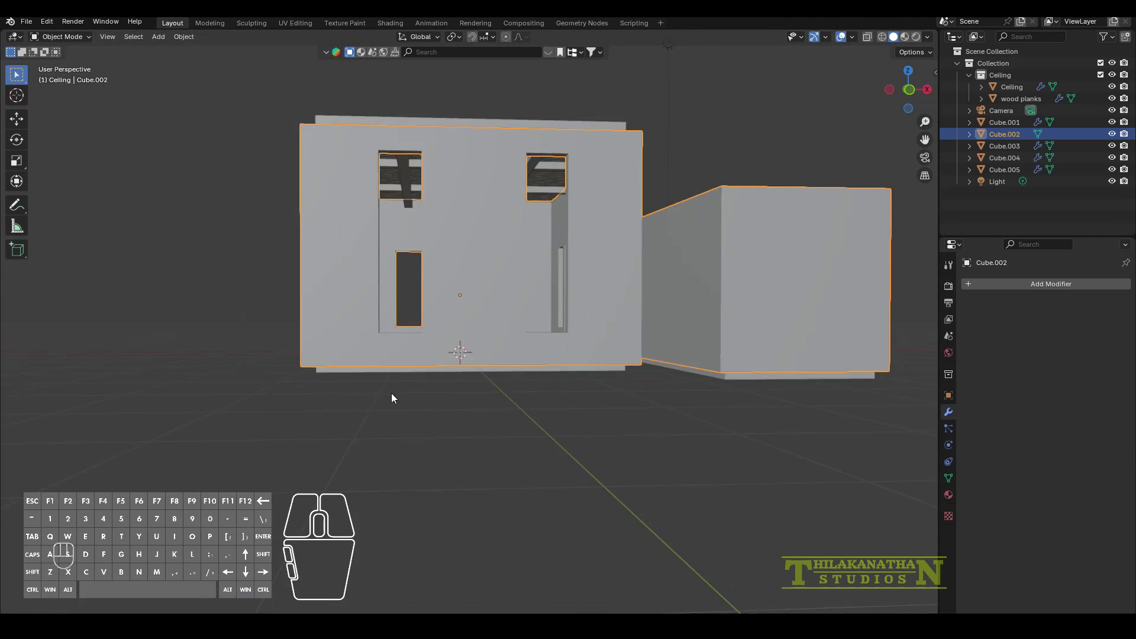
# Select the camera and align it to a front view looking into the room toward the two windows.
pyautogui.click(720, 180)
pyautogui.scroll(8, 545, 298)
pyautogui.moveTo(545, 298); pyautogui.dragTo(439, 294, button='middle')
pyautogui.press('KP_1')
pyautogui.press('ctrl+alt+KP_0')
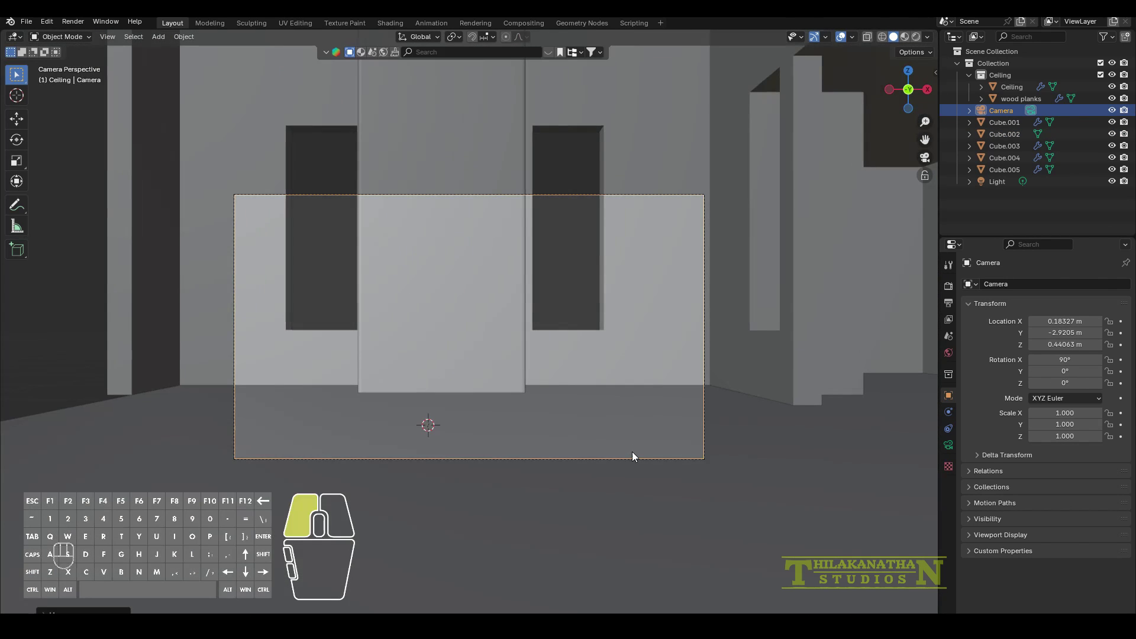
# Set the camera's focal length to 25 mm.
pyautogui.click(949, 446)
pyautogui.click(1073, 341)
pyautogui.write('35')
pyautogui.press('Return')
pyautogui.press('g')
pyautogui.press('z')
pyautogui.press('z')
pyautogui.rightClick(492, 390)
pyautogui.click(1076, 338)
pyautogui.write('25')
pyautogui.press('Return')
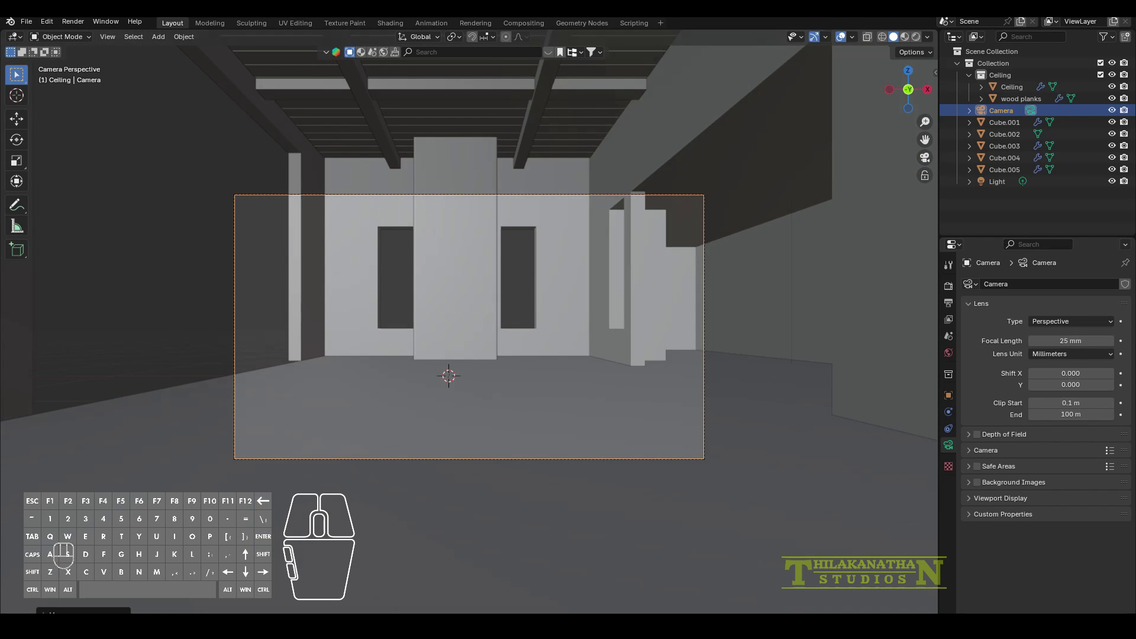
# Raise the camera by about 1 m and set its focal length to 24 mm.
pyautogui.press('g')
pyautogui.press('z')
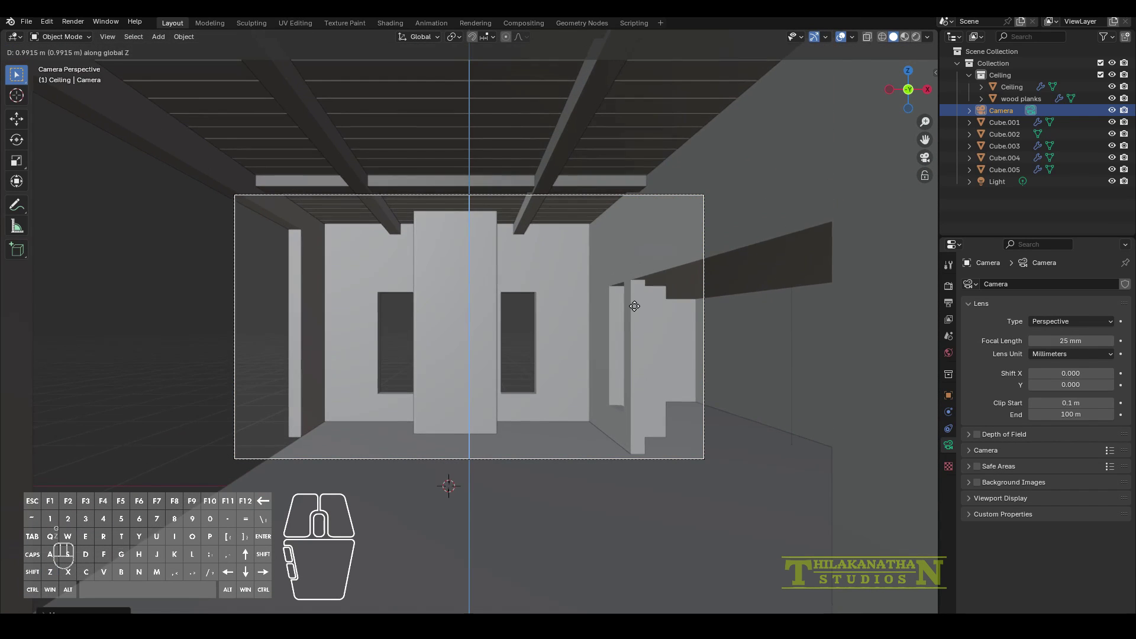
pyautogui.click(633, 314)
pyautogui.press('g')
pyautogui.press('z')
pyautogui.press('z')
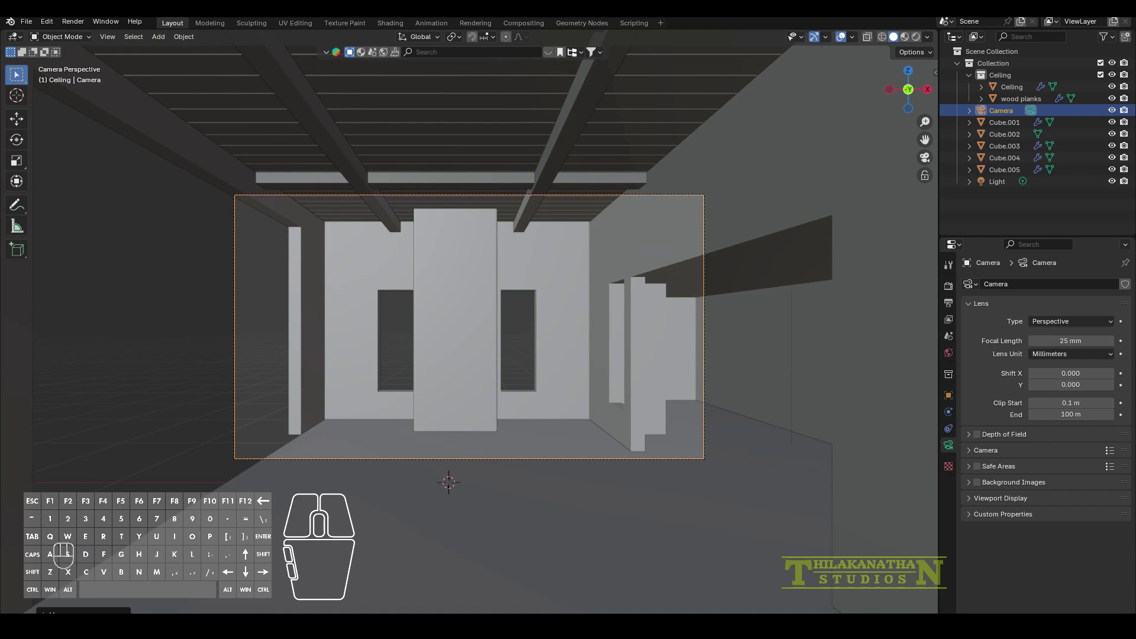
pyautogui.click(1033, 341)
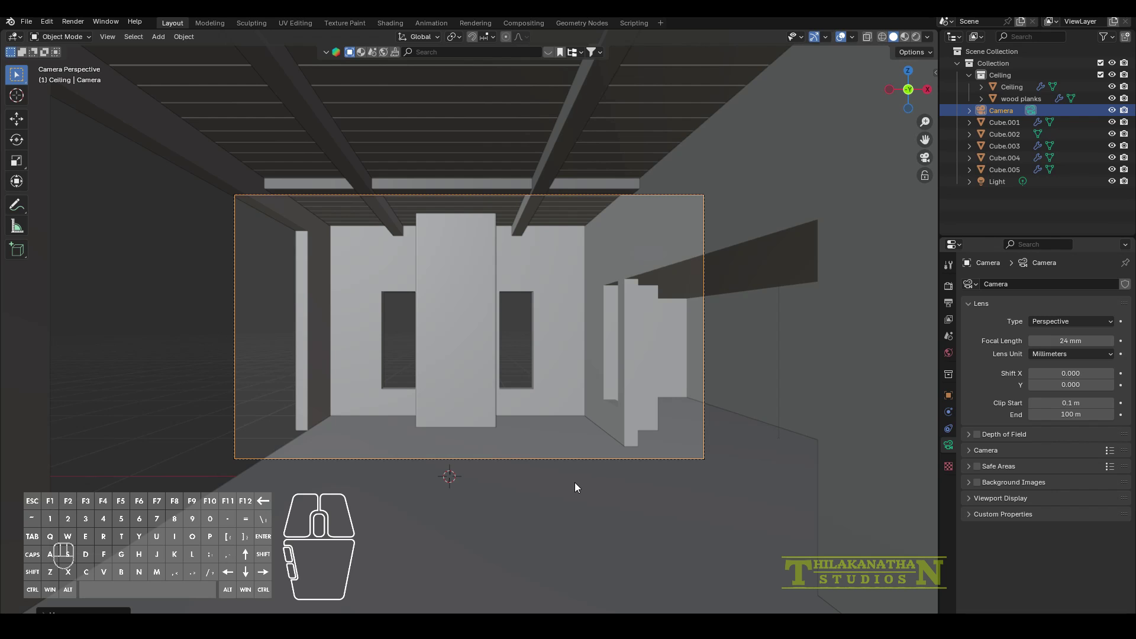
pyautogui.moveTo(582, 458); pyautogui.dragTo(390, 496, button='middle')
pyautogui.press('KP_0')
# Add a plane mesh, scale it far beyond the room, and adjust its height so it acts as outside ground.
pyautogui.click(176, 536)
pyautogui.scroll(-2, 164, 533)
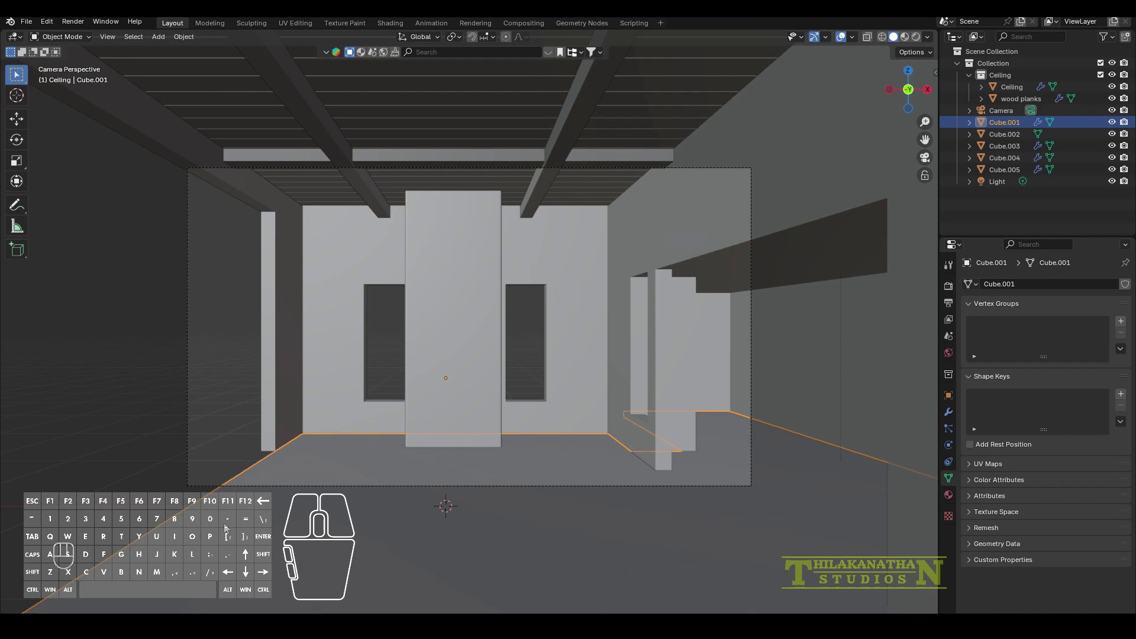
pyautogui.hotkey('shift', 'a')
pyautogui.moveTo(207, 457)
pyautogui.click(320, 454)
pyautogui.press('s')
pyautogui.click(112, 463)
pyautogui.press('g')
pyautogui.press('z')
pyautogui.click(61, 456)
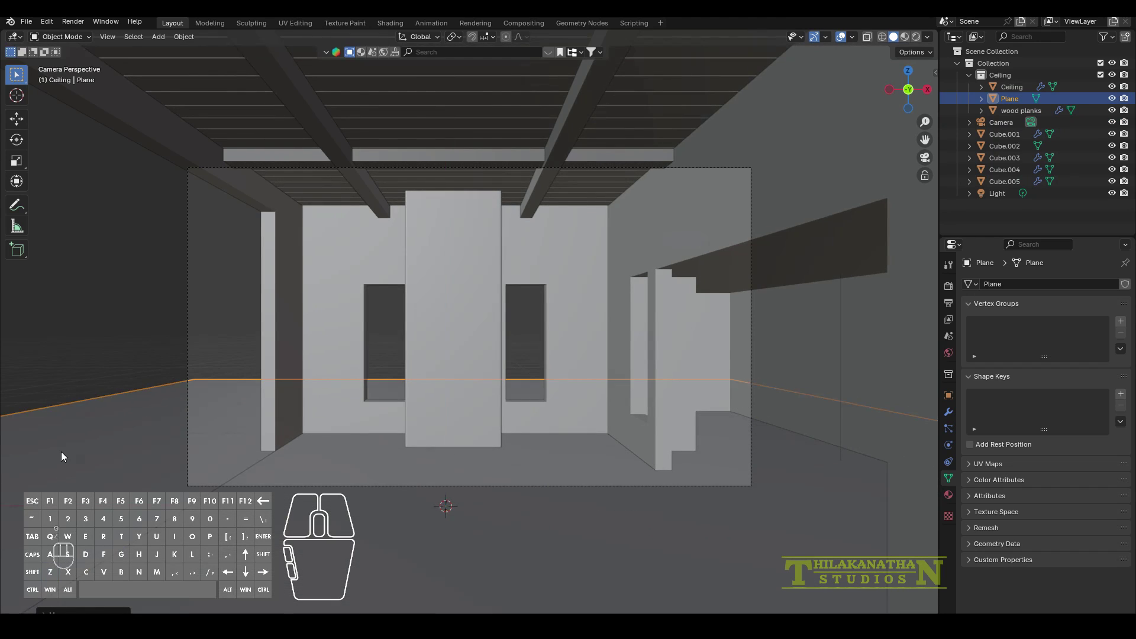
# Add a Bevel modifier to the wall object Cube.002 and set its width type to Absolute.
pyautogui.click(1004, 146)
pyautogui.click(949, 412)
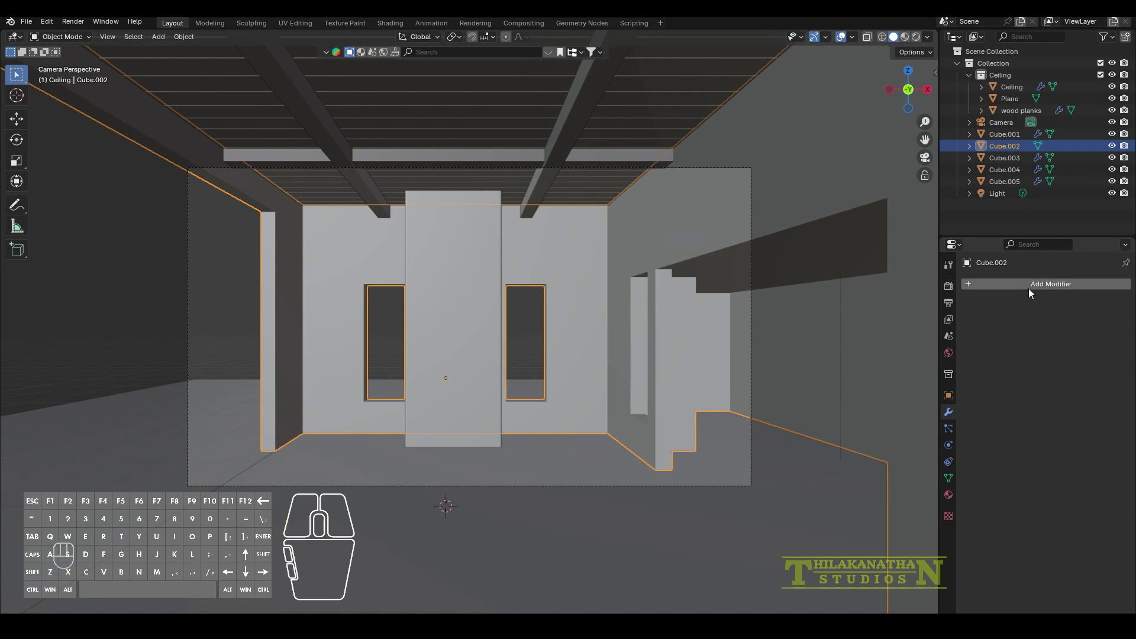
pyautogui.click(1029, 285)
pyautogui.moveTo(1006, 285)
pyautogui.click(865, 297)
pyautogui.press('KP_Decimal')
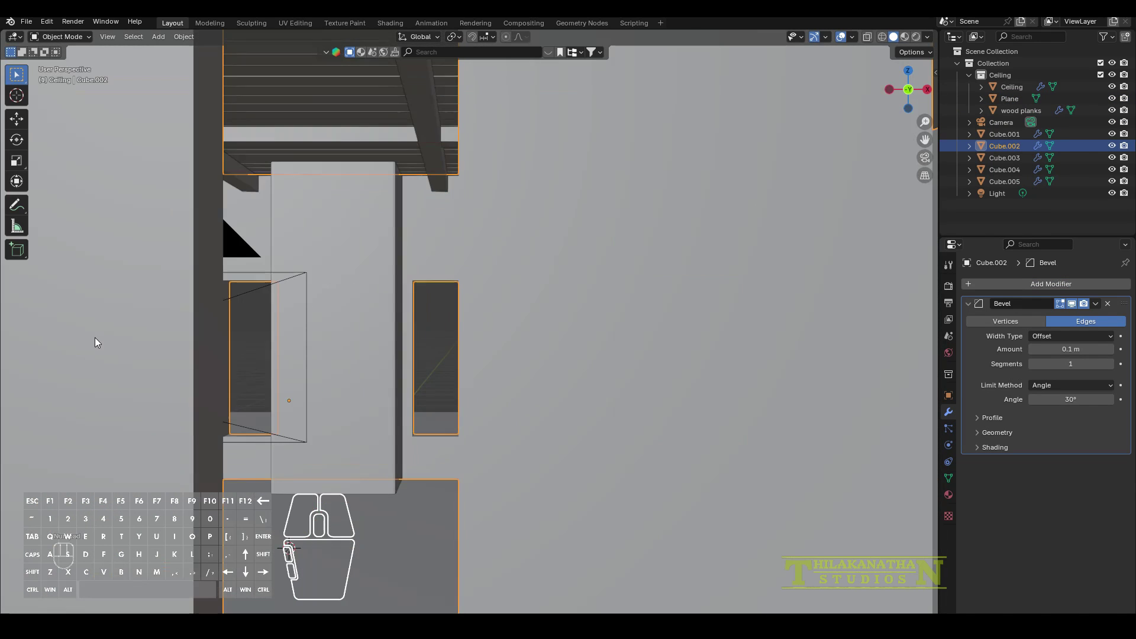
pyautogui.click(1080, 336)
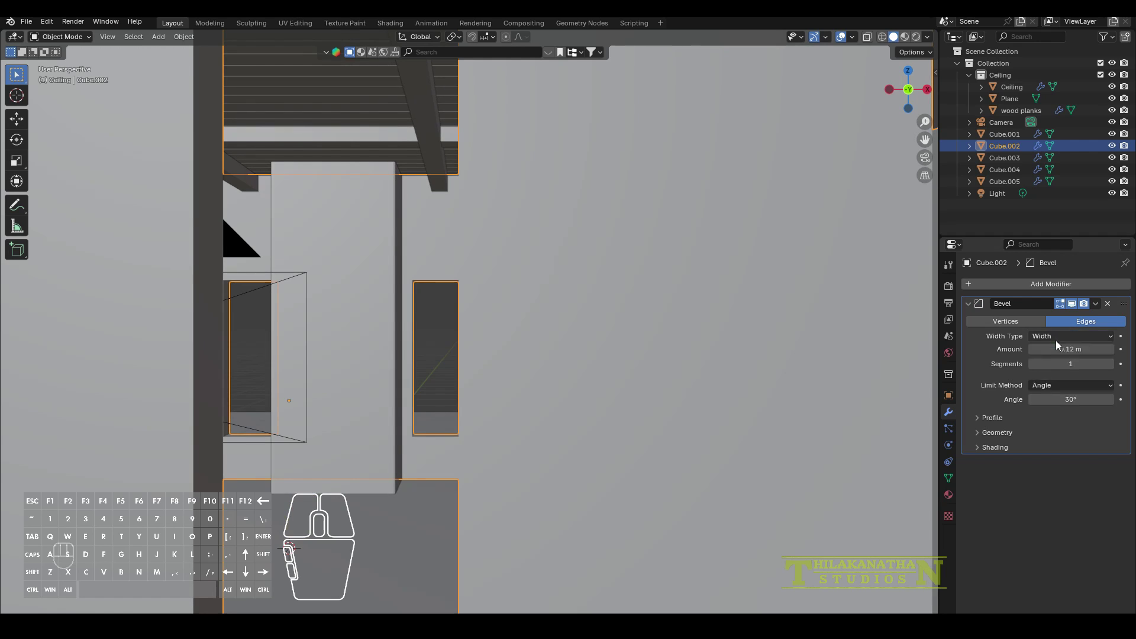
pyautogui.click(1072, 337)
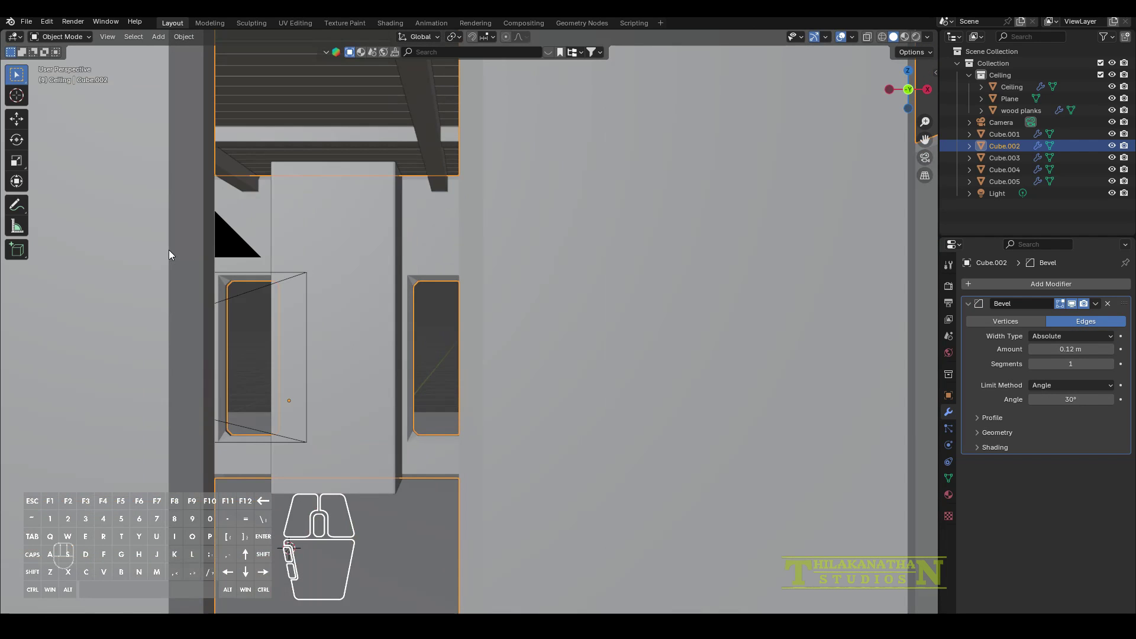
# Set the wall's bevel to 2 segments with an amount of 0.005 m.
pyautogui.click(1059, 395)
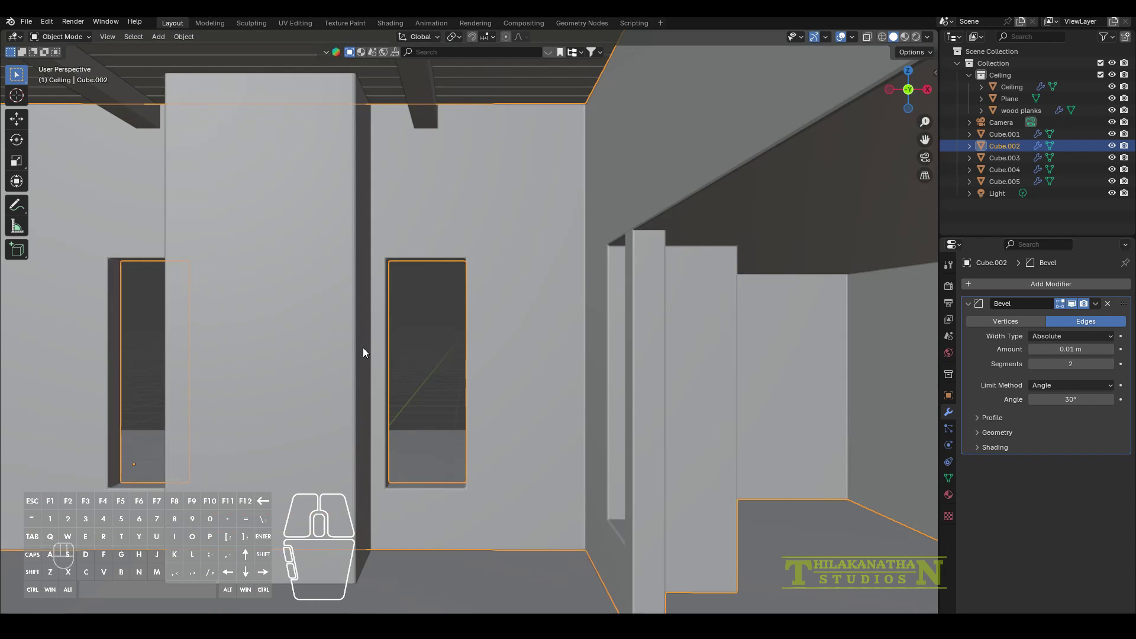
pyautogui.keyDown('shift'); pyautogui.moveTo(1071, 350); pyautogui.dragTo(1048, 349); pyautogui.keyUp('shift')
pyautogui.keyDown('shift'); pyautogui.moveTo(293, 380); pyautogui.dragTo(553, 386, button='middle'); pyautogui.keyUp('shift')
pyautogui.press('KP_0')
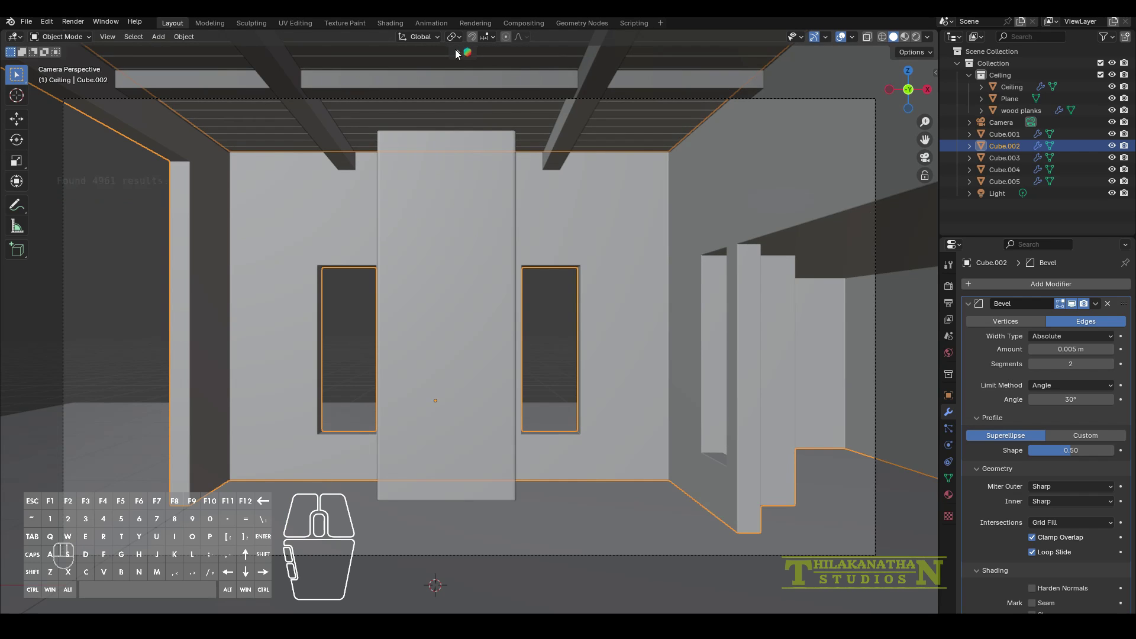
# Search the online asset library for "window" and place the four-pane window model on the room floor.
pyautogui.click(467, 53)
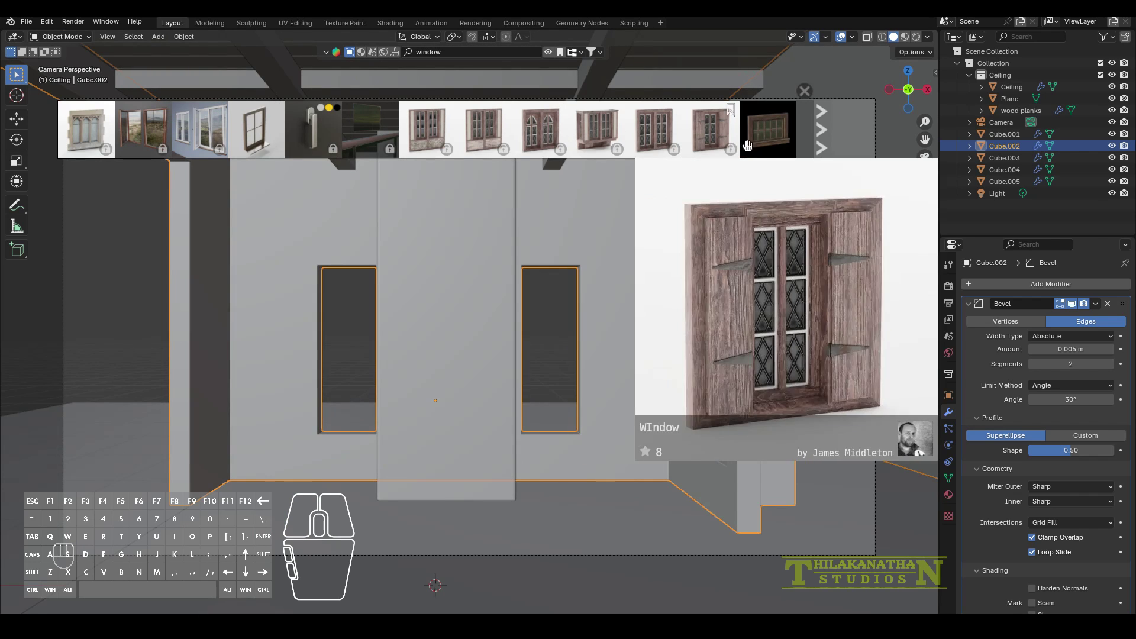
pyautogui.click(266, 144)
pyautogui.click(410, 570)
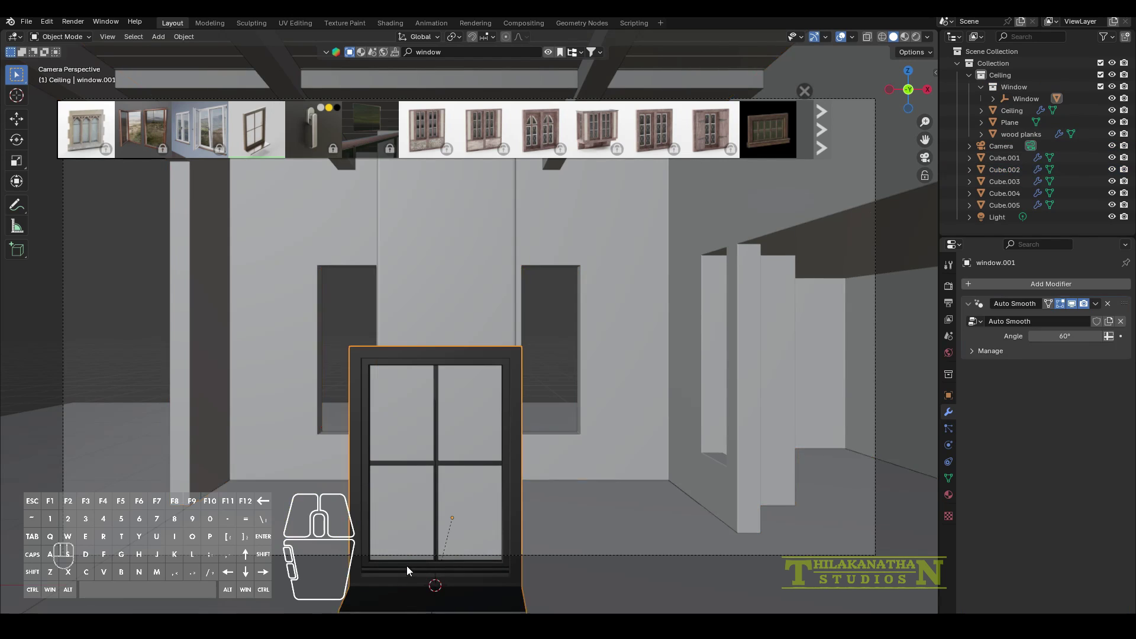
pyautogui.moveTo(379, 521); pyautogui.dragTo(415, 516, button='middle')
pyautogui.click(220, 530)
pyautogui.press('g')
pyautogui.press('y')
pyautogui.click(237, 533)
pyautogui.moveTo(237, 533); pyautogui.dragTo(416, 474, button='middle')
pyautogui.click(416, 450)
pyautogui.hotkey('ctrl', 'z')
pyautogui.hotkey('ctrl', 'z')
pyautogui.hotkey('ctrl', 'z')
pyautogui.hotkey('ctrl', 'z')
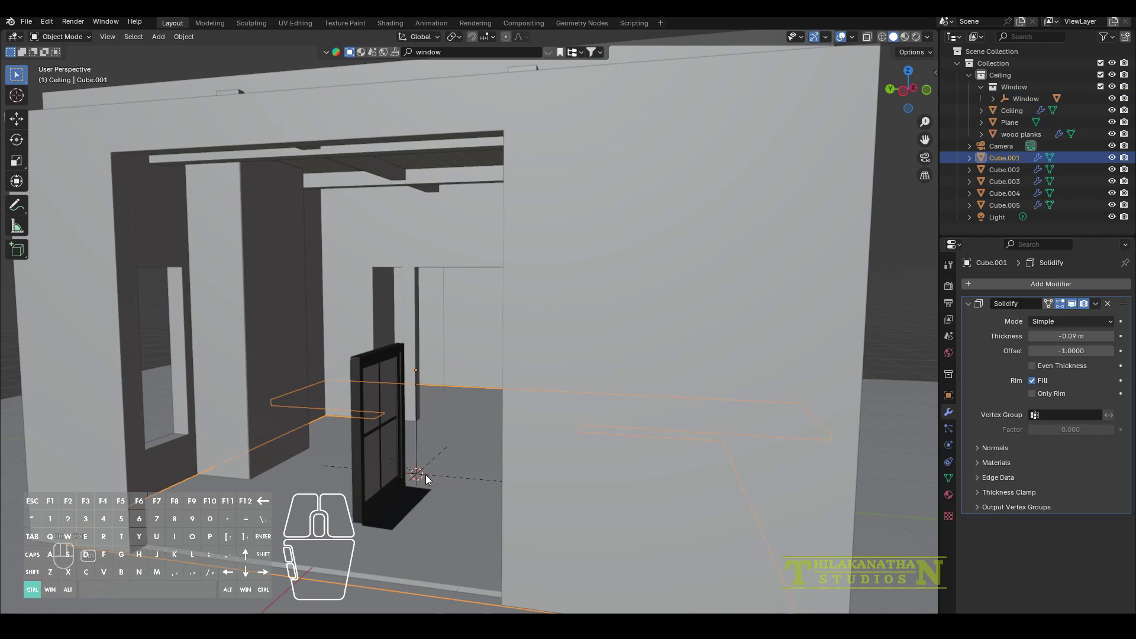
# Move the imported window out of the room, beyond the back wall, to about 8.4 m along Y.
pyautogui.scroll(-4, 476, 478)
pyautogui.press('g')
pyautogui.click(88, 474)
pyautogui.moveTo(89, 474); pyautogui.dragTo(337, 397, button='middle')
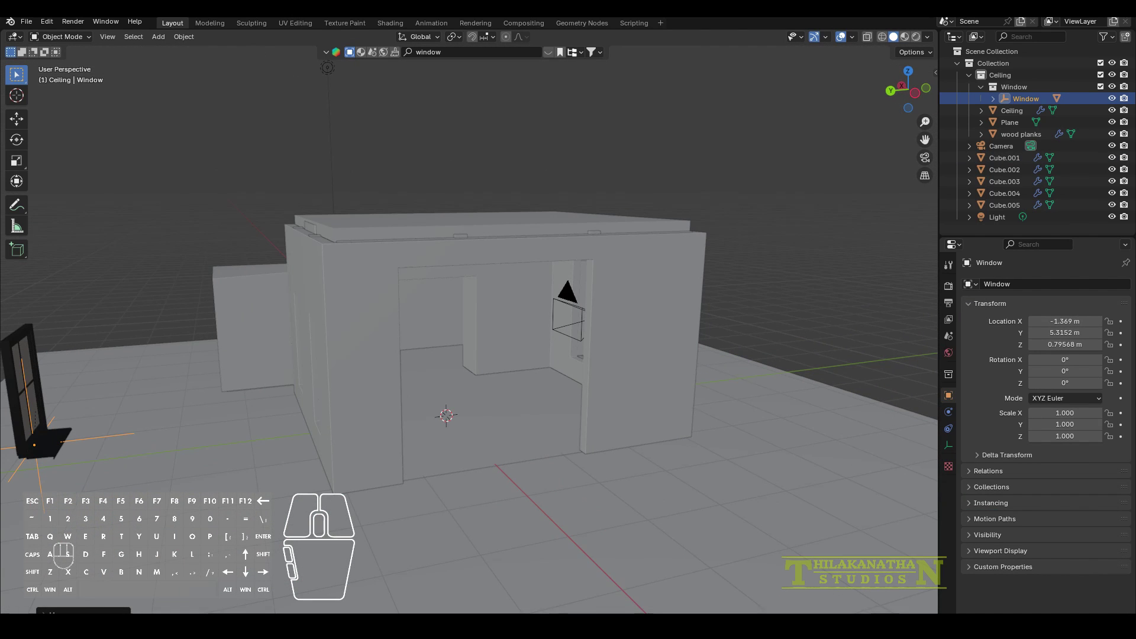
pyautogui.moveTo(72, 349); pyautogui.dragTo(136, 352, button='middle')
pyautogui.scroll(-4, 137, 357)
pyautogui.press('g')
pyautogui.press('y')
pyautogui.click(63, 331)
# Select the whole window assembly and duplicate it along X to form a row of four windows outside the building.
pyautogui.press('a')
pyautogui.press('a')
pyautogui.press('b')
pyautogui.moveTo(60, 283); pyautogui.dragTo(136, 412)
pyautogui.moveTo(137, 413); pyautogui.dragTo(153, 444, button='middle')
pyautogui.hotkey('shift', 'd')
pyautogui.press('x')
pyautogui.click(163, 348)
pyautogui.hotkey('shift', 'd')
pyautogui.press('x')
pyautogui.moveTo(65, 394); pyautogui.dragTo(44, 379, button='middle')
# Bring the original window to the back wall's opening beside the column and lower it by about 0.4 m.
pyautogui.press('a')
pyautogui.press('a')
pyautogui.press('b')
pyautogui.moveTo(78, 342); pyautogui.dragTo(121, 390)
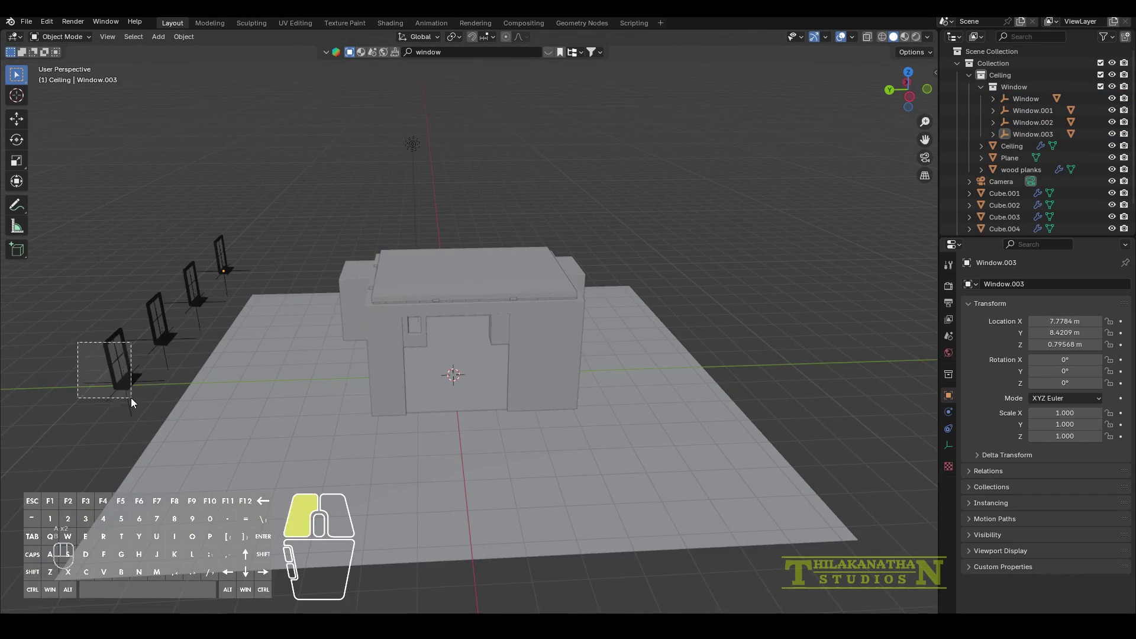
pyautogui.press('y')
pyautogui.click(393, 411)
pyautogui.press('KP_Decimal')
pyautogui.moveTo(633, 361); pyautogui.dragTo(505, 344, button='middle')
pyautogui.press('g')
pyautogui.click(544, 351)
pyautogui.press('g')
pyautogui.press('z')
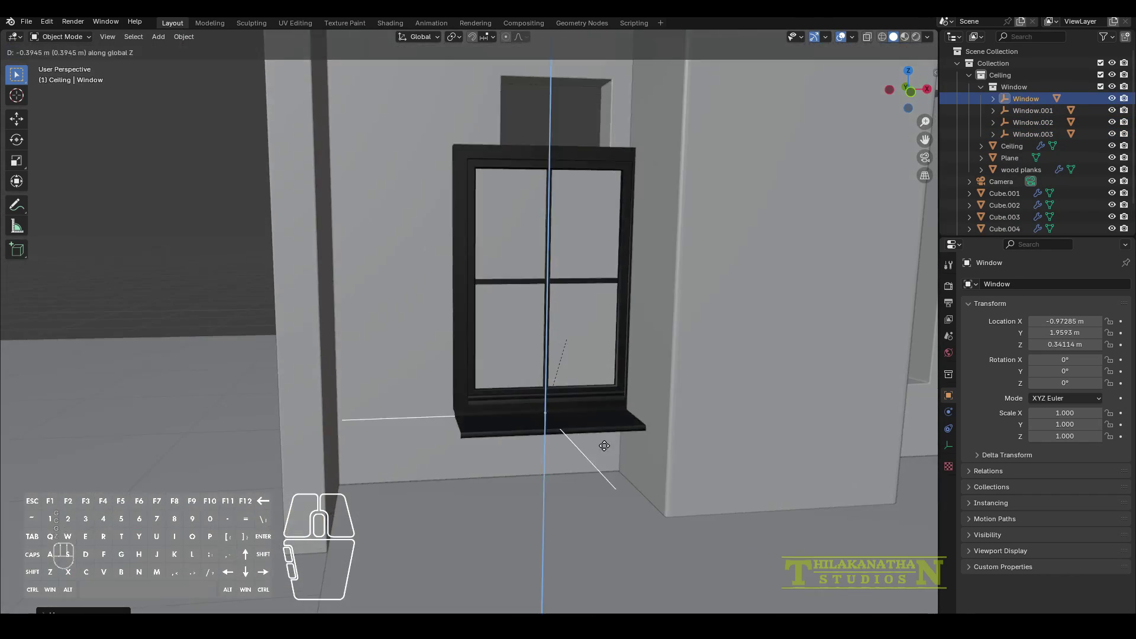
pyautogui.click(603, 448)
# Shift the window along X to line it up with the wall opening, to about -0.86 m.
pyautogui.moveTo(570, 431); pyautogui.dragTo(615, 544, button='middle')
pyautogui.press('g')
pyautogui.press('x')
pyautogui.click(630, 447)
pyautogui.press('g')
pyautogui.press('x')
pyautogui.click(668, 447)
pyautogui.press('g')
pyautogui.press('x')
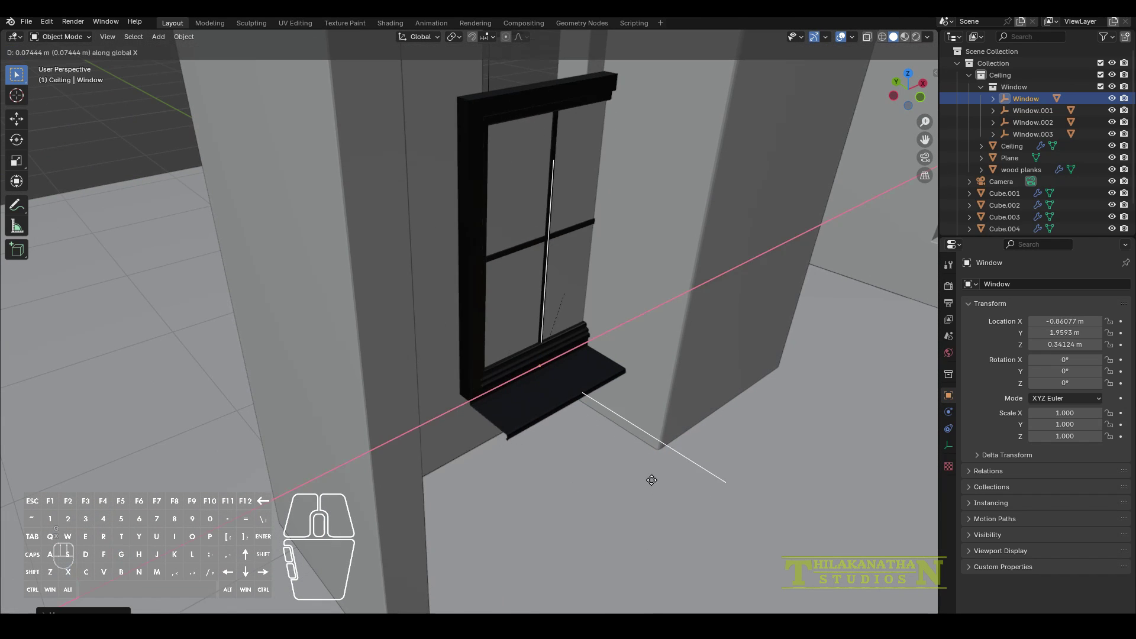
pyautogui.click(656, 478)
# Push the window back along Y into the wall opening and fine-tune its position along X.
pyautogui.press('g')
pyautogui.press('y')
pyautogui.click(648, 471)
pyautogui.moveTo(648, 472); pyautogui.dragTo(673, 464, button='middle')
pyautogui.press('g')
pyautogui.press('x')
pyautogui.press('g')
pyautogui.press('x')
pyautogui.click(616, 452)
# Try to move the windowsill's front faces along Y in Edit Mode.
pyautogui.press('Tab')
pyautogui.press('g')
pyautogui.press('y')
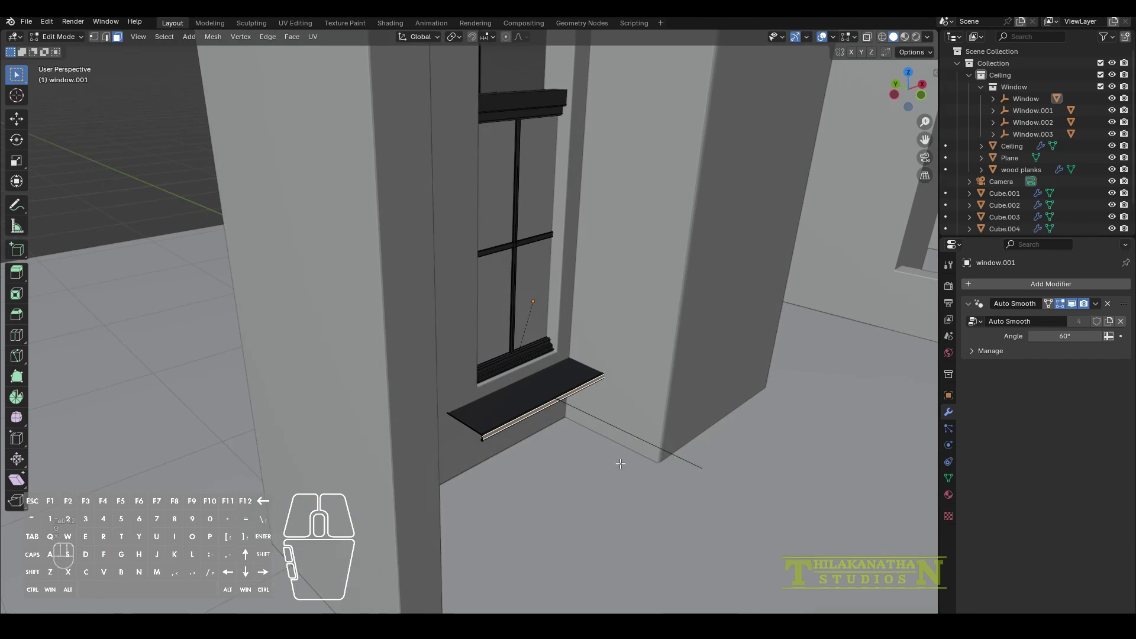
pyautogui.press('Tab')
pyautogui.press('Tab')
pyautogui.press('g')
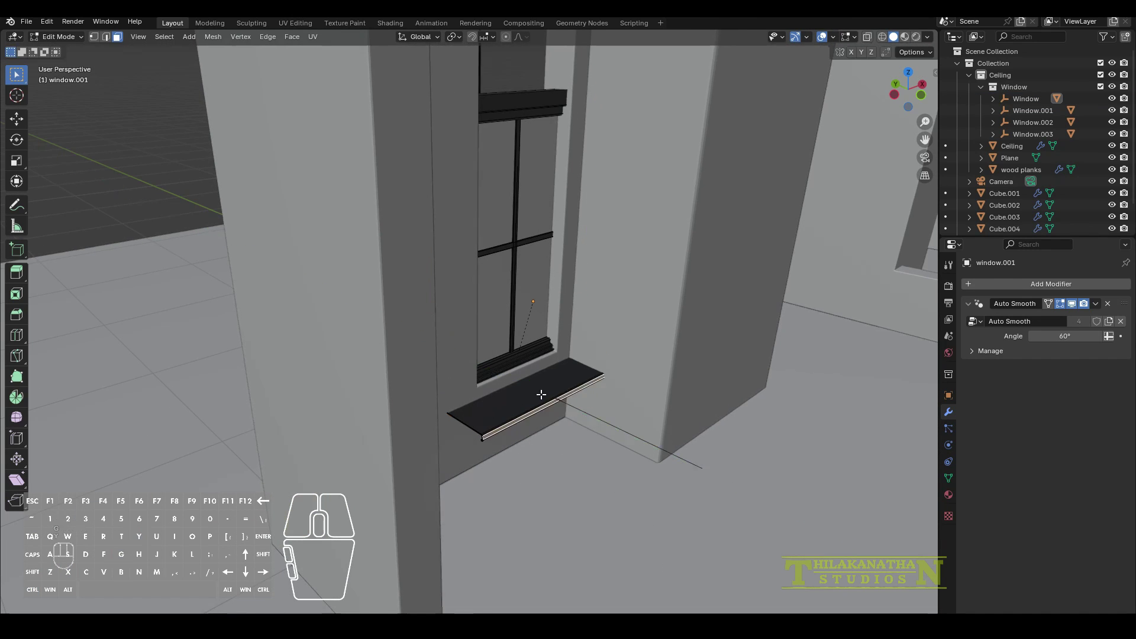
pyautogui.press('KP_Decimal')
pyautogui.click(272, 380)
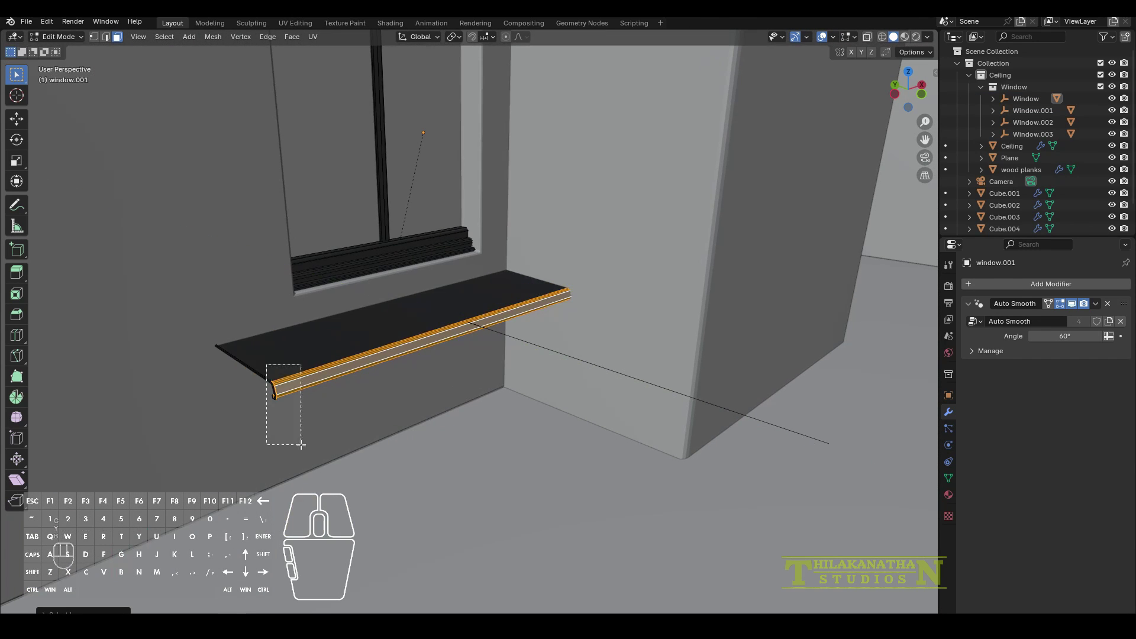
# With X-ray display on, pull the windowsill's protruding front edge back so it sits flush with the window frame.
pyautogui.hotkey('alt', 'z')
pyautogui.hotkey('alt', 'a')
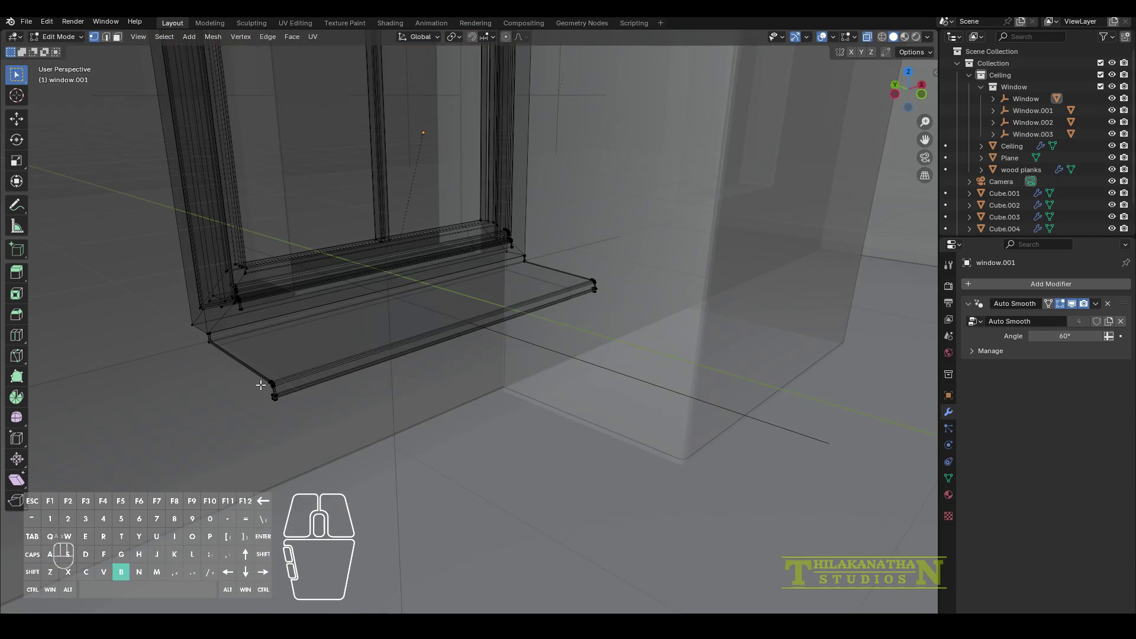
pyautogui.moveTo(541, 367); pyautogui.dragTo(320, 372, button='middle')
pyautogui.hotkey('ctrl', 'z')
pyautogui.hotkey('ctrl', 'z')
pyautogui.press('KP_1')
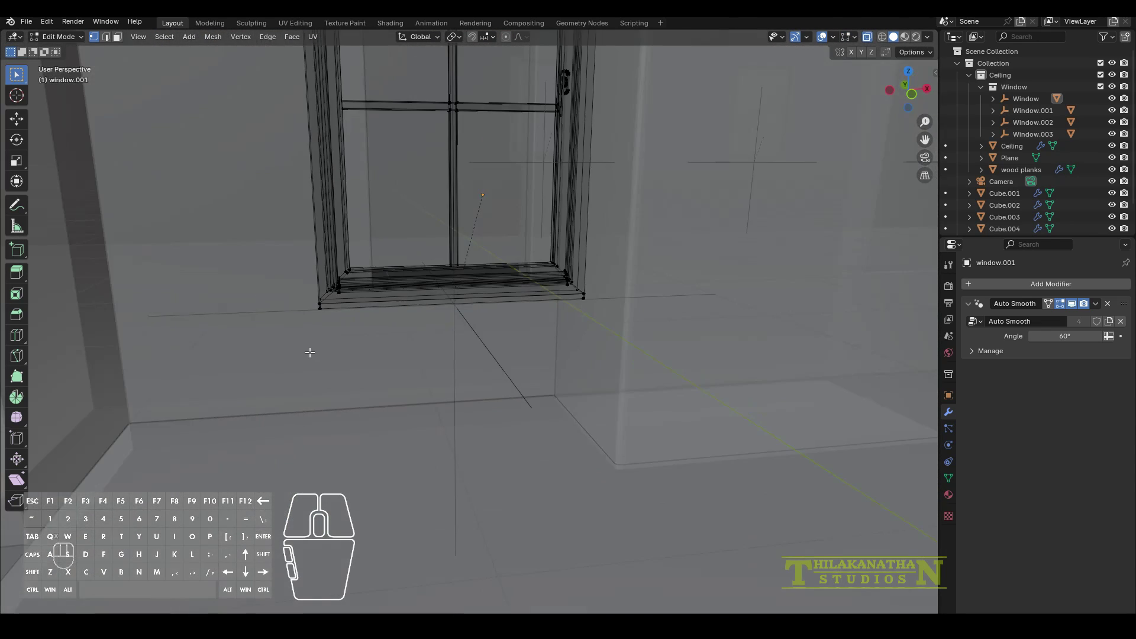
# Box-select the vertices on one vertical side of the window frame and move them along X to fit the wall opening.
pyautogui.scroll(-4, 318, 340)
pyautogui.press('a')
pyautogui.press('a')
pyautogui.press('b')
pyautogui.moveTo(381, 99); pyautogui.dragTo(440, 361)
pyautogui.press('g')
pyautogui.press('y')
pyautogui.press('x')
pyautogui.click(464, 322)
# Move the vertices of the window frame's other vertical side along X to meet the opposite edge of the opening.
pyautogui.press('a')
pyautogui.press('a')
pyautogui.press('b')
pyautogui.moveTo(519, 105); pyautogui.dragTo(589, 340)
pyautogui.press('g')
pyautogui.press('y')
pyautogui.press('x')
pyautogui.click(563, 337)
# Move the window's top vertices along Z to fit the opening's height and return to Object Mode.
pyautogui.keyDown('shift'); pyautogui.moveTo(562, 337); pyautogui.dragTo(510, 489, button='middle'); pyautogui.keyUp('shift')
pyautogui.scroll(3, 503, 483)
pyautogui.press('a')
pyautogui.press('a')
pyautogui.moveTo(266, 217); pyautogui.dragTo(495, 324)
pyautogui.press('g')
pyautogui.press('z')
pyautogui.click(499, 233)
pyautogui.press('a')
pyautogui.press('a')
pyautogui.press('Tab')
# Rotate the whole window 180° about Z.
pyautogui.moveTo(282, 426); pyautogui.dragTo(722, 470, button='middle')
pyautogui.scroll(-1, 724, 469)
pyautogui.click(496, 599)
pyautogui.scroll(-2, 496, 598)
pyautogui.press('r')
pyautogui.press('z')
pyautogui.press('1')
pyautogui.press('8')
pyautogui.press('0')
pyautogui.press('Return')
# Duplicate the linked glazing bars along Z several times in Edit Mode with X-ray on, dividing the window into more rows of panes.
pyautogui.moveTo(496, 598); pyautogui.dragTo(320, 486, button='middle')
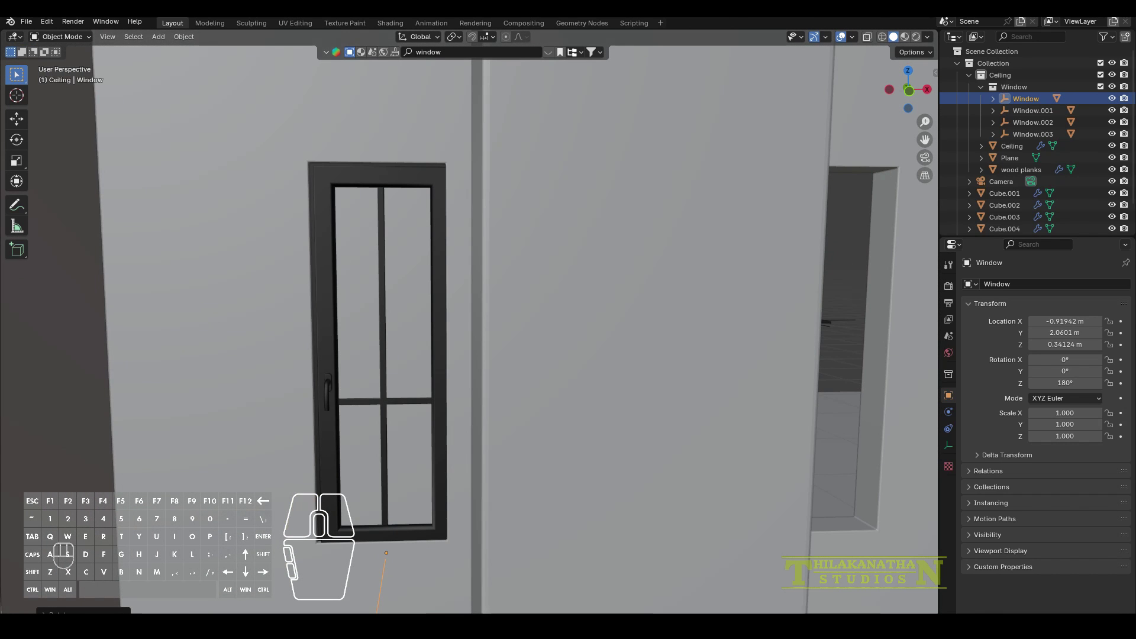
pyautogui.click(373, 405)
pyautogui.press('Tab')
pyautogui.scroll(2, 354, 432)
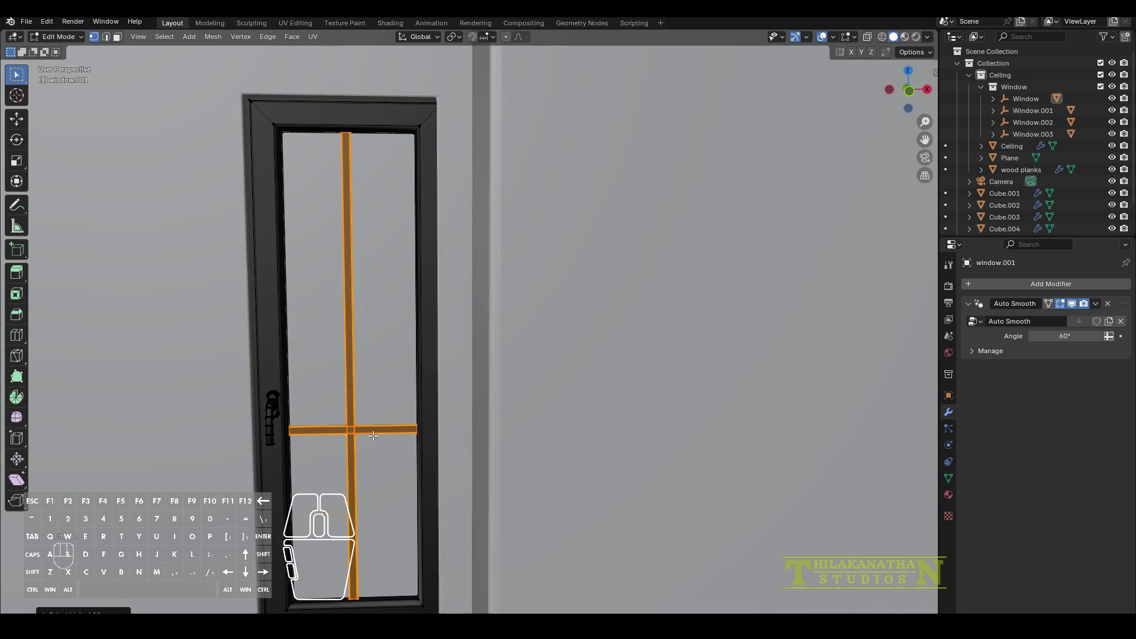
pyautogui.click(868, 37)
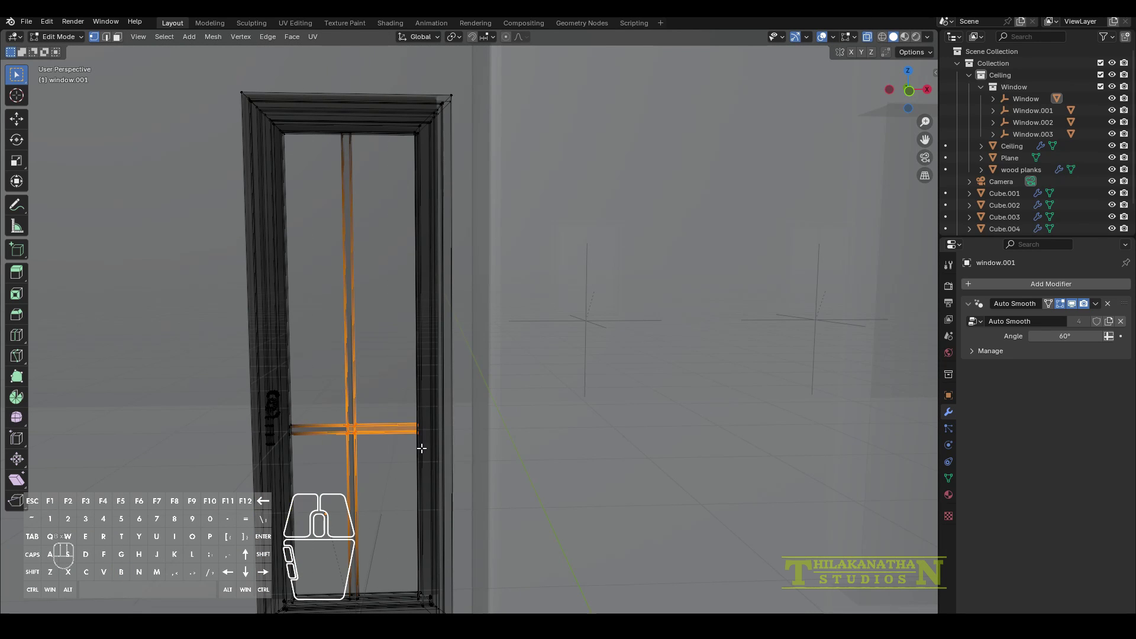
pyautogui.hotkey('shift', 'd')
pyautogui.press('z')
pyautogui.click(377, 229)
pyautogui.hotkey('shift', 'd')
pyautogui.press('z')
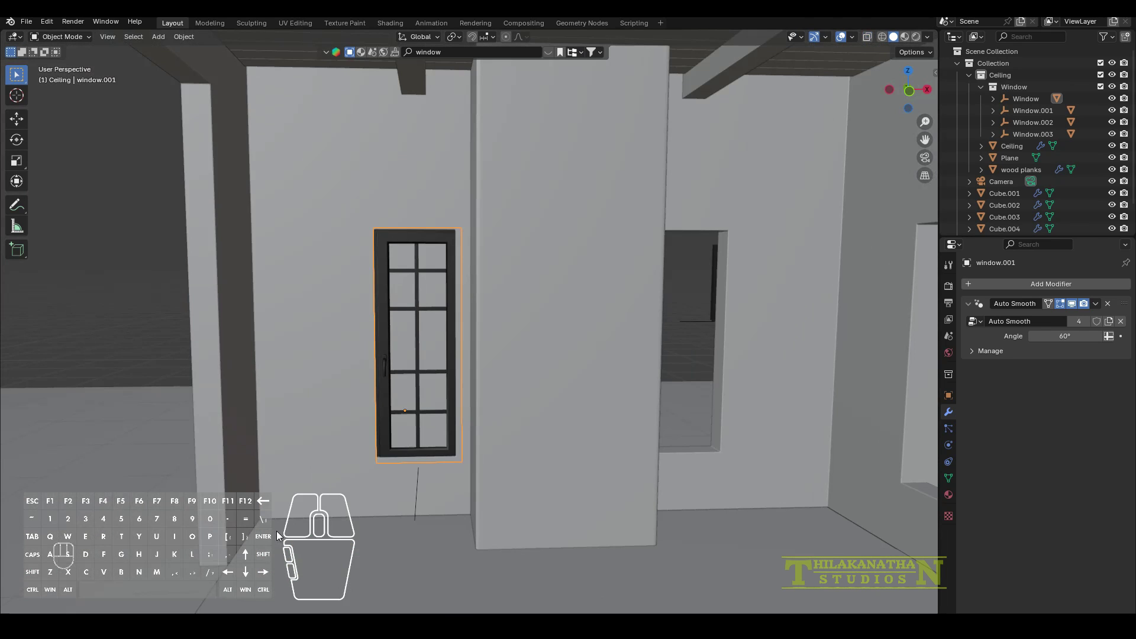
pyautogui.press('Tab')
pyautogui.hotkey('shift', 'd')
pyautogui.press('z')
pyautogui.press('Tab')
# Nudge the window along X to centre it in the wall opening, at about -0.94 m.
pyautogui.moveTo(434, 454); pyautogui.dragTo(389, 504, button='middle')
pyautogui.click(421, 466)
pyautogui.press('g')
pyautogui.press('x')
pyautogui.click(415, 481)
pyautogui.press('g')
pyautogui.press('x')
pyautogui.click(423, 477)
pyautogui.press('g')
pyautogui.press('x')
pyautogui.click(422, 483)
# Select the window's parent object and move it out of the wall along Y, to about 7.76 m.
pyautogui.moveTo(464, 484); pyautogui.dragTo(465, 485)
pyautogui.keyDown('shift'); pyautogui.click(149, 474); pyautogui.keyUp('shift')
pyautogui.moveTo(591, 353); pyautogui.dragTo(724, 349, button='middle')
pyautogui.click(425, 492)
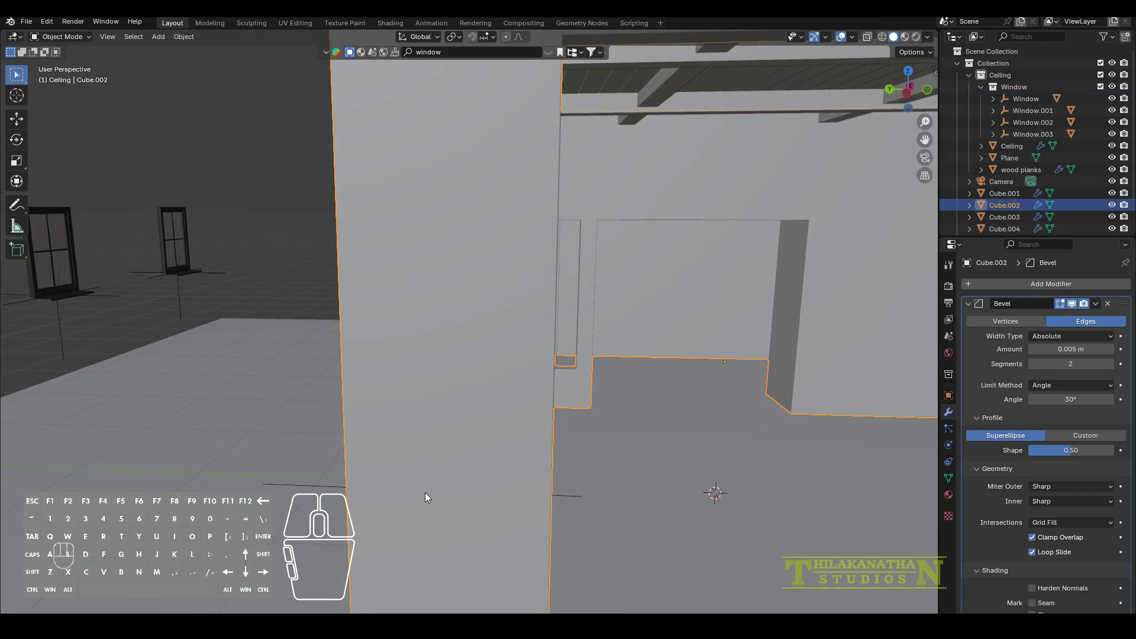
pyautogui.click(303, 494)
pyautogui.scroll(-3, 304, 494)
pyautogui.moveTo(175, 470); pyautogui.dragTo(219, 462, button='middle')
pyautogui.scroll(-3, 329, 450)
pyautogui.press('g')
pyautogui.press('x')
pyautogui.click(330, 449)
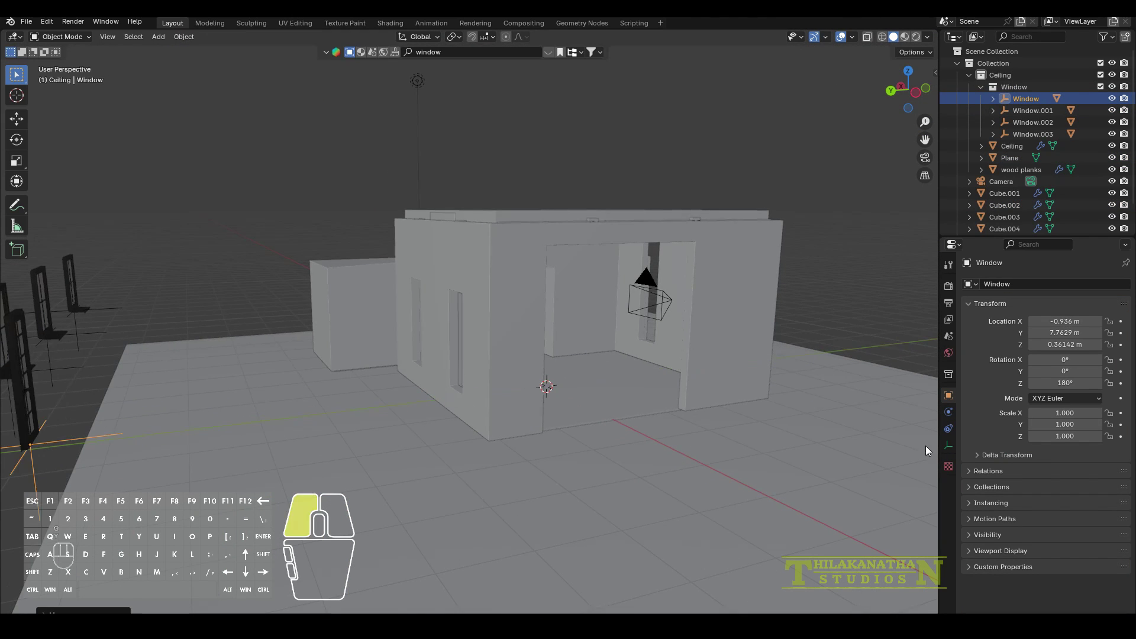
pyautogui.click(931, 446)
# Box-select the complete window outside the building and duplicate it along X.
pyautogui.moveTo(931, 446); pyautogui.dragTo(101, 474, button='middle')
pyautogui.moveTo(53, 441); pyautogui.dragTo(85, 482)
pyautogui.moveTo(89, 415); pyautogui.dragTo(254, 313, button='middle')
pyautogui.hotkey('shift', 'd')
pyautogui.press('x')
pyautogui.click(301, 293)
# Move the original window back along Y into its wall opening, to about 2.12 m.
pyautogui.click(251, 317)
pyautogui.press('g')
pyautogui.press('y')
pyautogui.click(453, 381)
pyautogui.scroll(5, 453, 382)
pyautogui.moveTo(461, 382); pyautogui.dragTo(583, 377, button='middle')
pyautogui.press('g')
pyautogui.press('y')
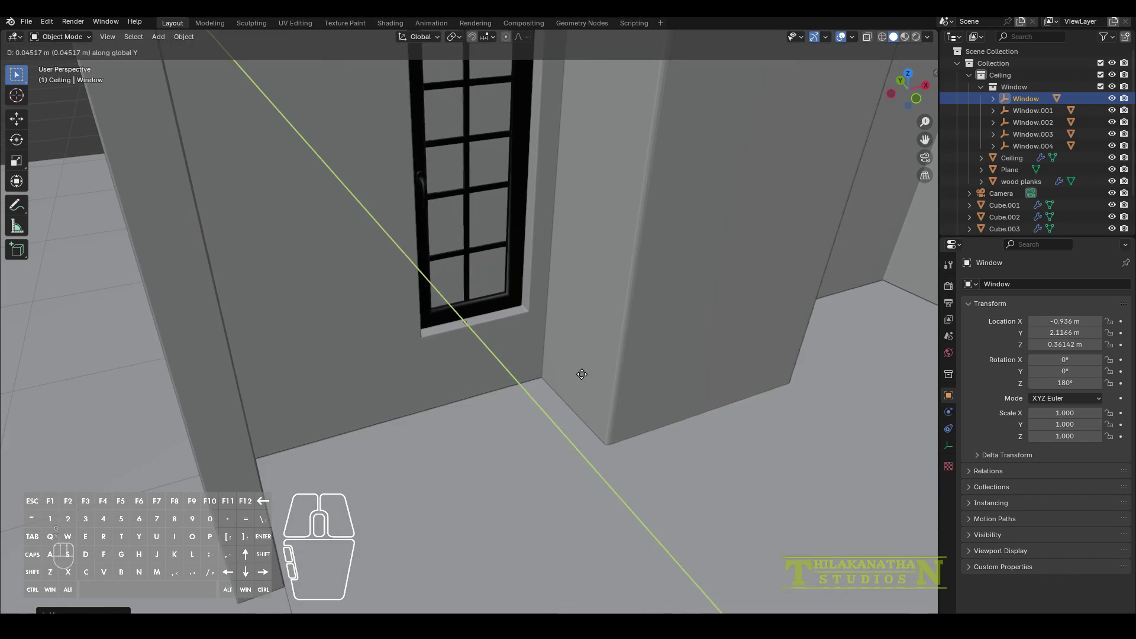
pyautogui.click(577, 375)
# Select the duplicated window outside and move it along Y to the same wall.
pyautogui.moveTo(485, 385); pyautogui.dragTo(533, 373, button='middle')
pyautogui.scroll(-5, 533, 373)
pyautogui.click(103, 400)
pyautogui.press('g')
pyautogui.press('y')
pyautogui.click(457, 370)
# Shift the duplicated window along X into the opening on the other side of the column.
pyautogui.moveTo(457, 370); pyautogui.dragTo(689, 350, button='middle')
pyautogui.press('g')
pyautogui.press('x')
pyautogui.click(507, 365)
pyautogui.press('g')
pyautogui.press('x')
pyautogui.click(709, 348)
# Select the duplicated window's handle and its backplate in Edit Mode and move them along X to the opposite side of the frame.
pyautogui.keyDown('shift'); pyautogui.moveTo(689, 350); pyautogui.dragTo(640, 424, button='middle'); pyautogui.keyUp('shift')
pyautogui.click(542, 324)
pyautogui.press('Tab')
pyautogui.click(541, 323)
pyautogui.hotkey('ctrl', 'l')
pyautogui.press('KP_Decimal')
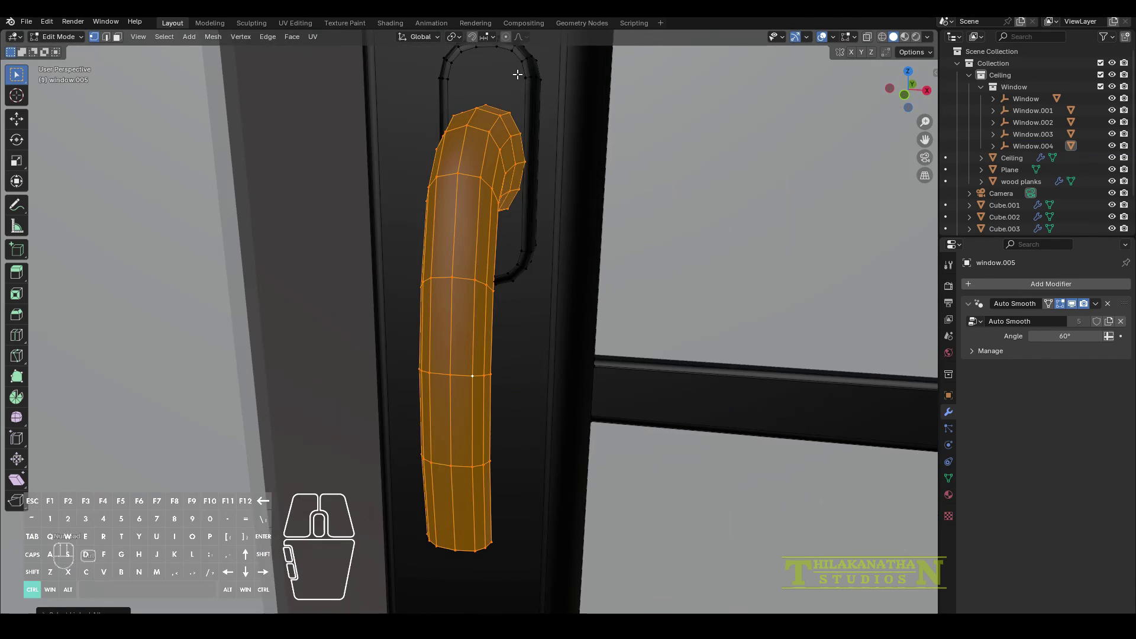
pyautogui.scroll(-10, 463, 287)
pyautogui.scroll(-1, 467, 289)
pyautogui.scroll(9, 466, 288)
pyautogui.press('l')
pyautogui.scroll(-9, 467, 288)
pyautogui.press('g')
pyautogui.press('x')
pyautogui.press('x')
pyautogui.click(537, 295)
pyautogui.press('Tab')
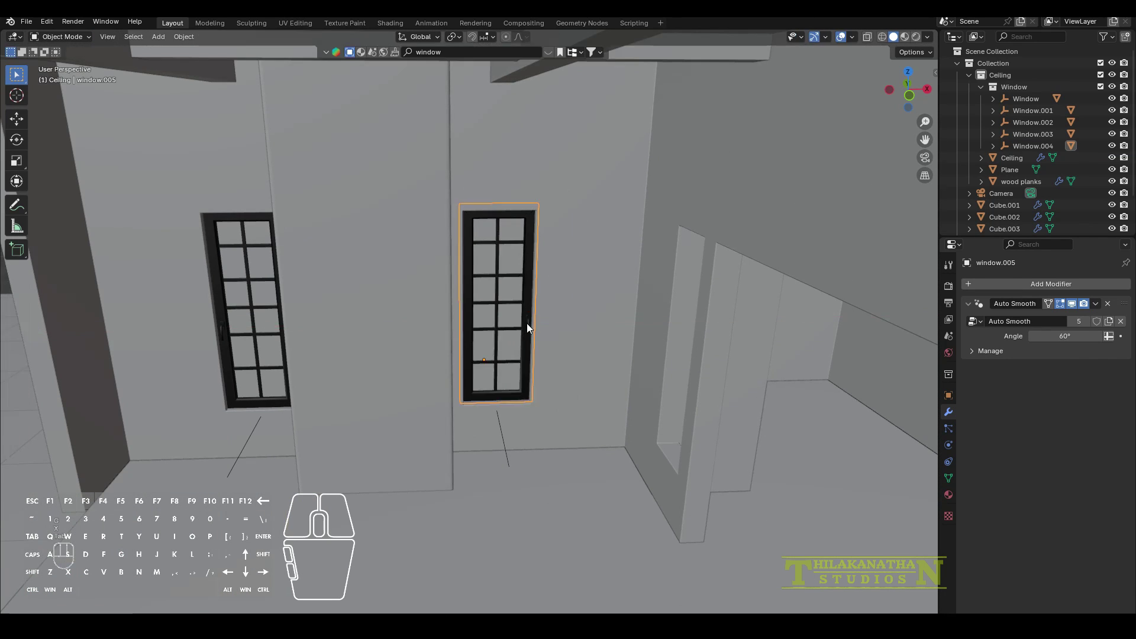
# Remove two spare windows outside the building and move a duplicate of another window along Y to the opposite wall.
pyautogui.scroll(-11, 374, 331)
pyautogui.moveTo(374, 332); pyautogui.dragTo(405, 346, button='middle')
pyautogui.scroll(6, 405, 350)
pyautogui.scroll(-2, 406, 348)
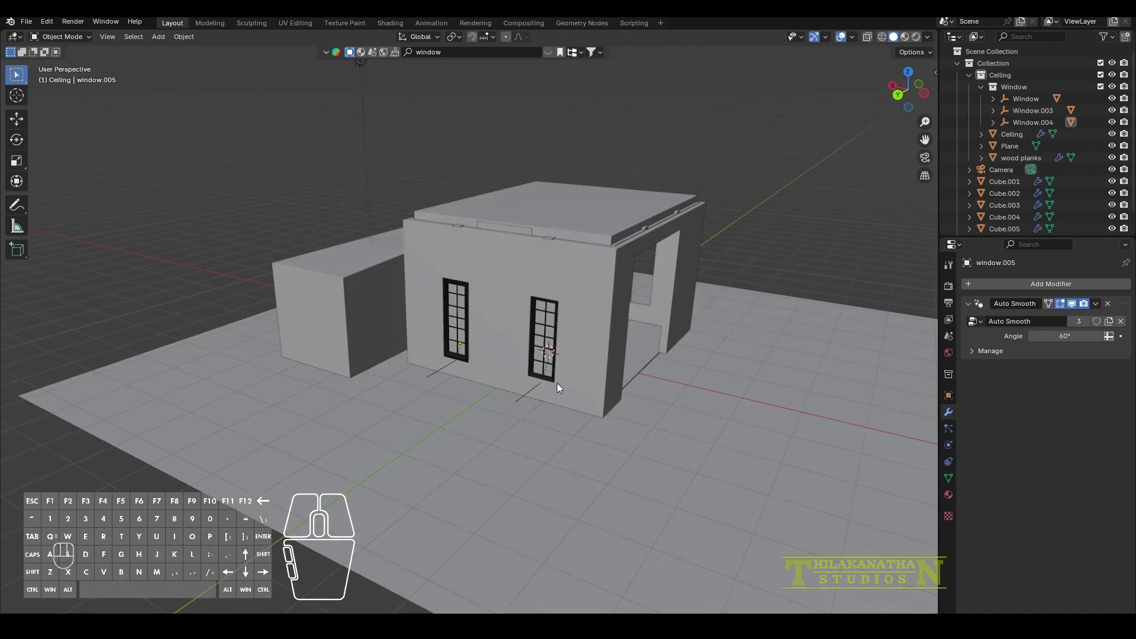
pyautogui.scroll(-4, 567, 379)
pyautogui.scroll(5, 550, 425)
pyautogui.press('g')
pyautogui.scroll(-5, 532, 356)
pyautogui.press('y')
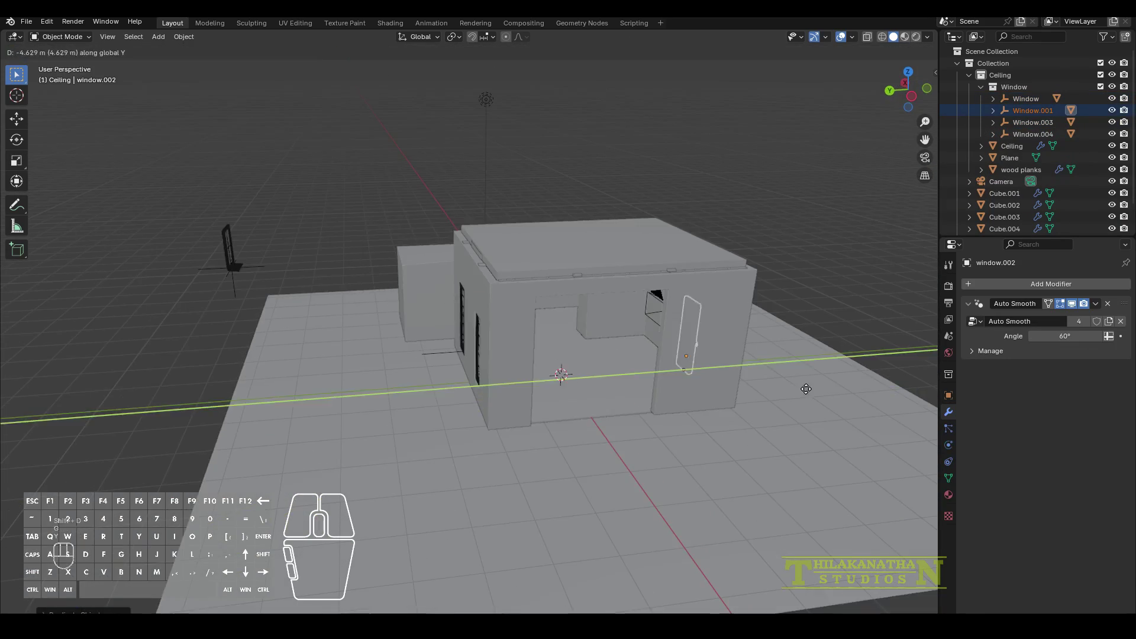
pyautogui.moveTo(803, 388); pyautogui.dragTo(537, 510, button='middle')
pyautogui.click(475, 436)
# Rotate the new window about Z and adjust its height along Z to line up with the bottom of the tall opening.
pyautogui.press('KP_Decimal')
pyautogui.moveTo(475, 436); pyautogui.dragTo(477, 404, button='middle')
pyautogui.press('r')
pyautogui.press('z')
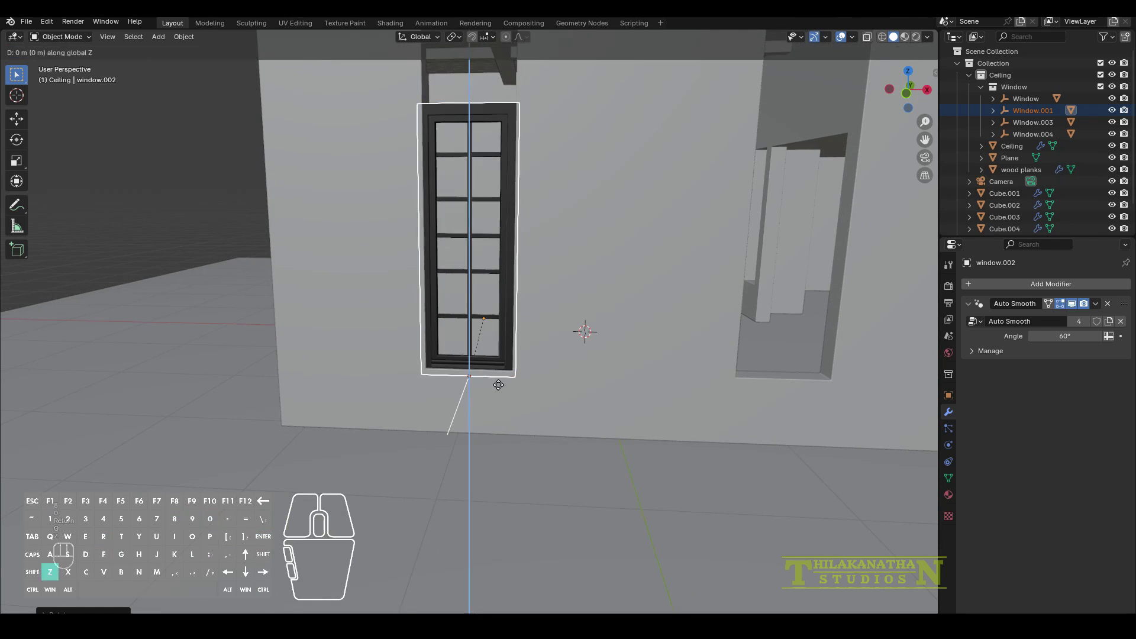
pyautogui.click(498, 385)
pyautogui.scroll(-3, 495, 306)
pyautogui.keyDown('shift'); pyautogui.moveTo(553, 211); pyautogui.dragTo(568, 296, button='middle'); pyautogui.keyUp('shift')
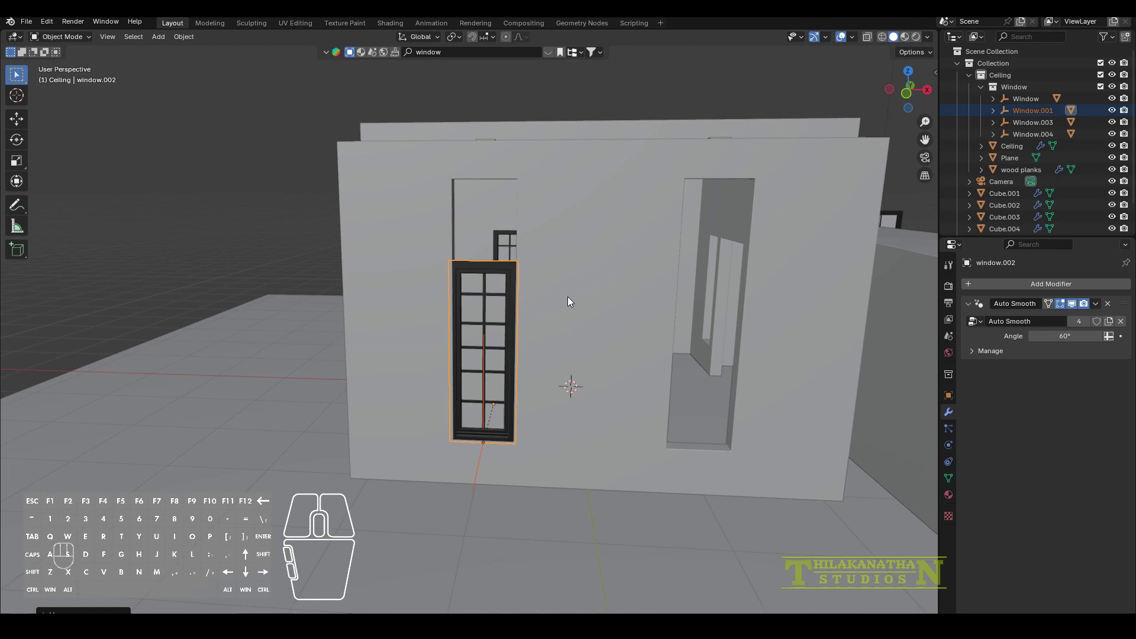
pyautogui.scroll(2, 567, 297)
pyautogui.press('Tab')
pyautogui.press('Tab')
pyautogui.click(567, 296)
pyautogui.press('Tab')
pyautogui.press('Tab')
pyautogui.click(524, 302)
pyautogui.press('Tab')
pyautogui.press('a')
pyautogui.press('a')
pyautogui.press('b')
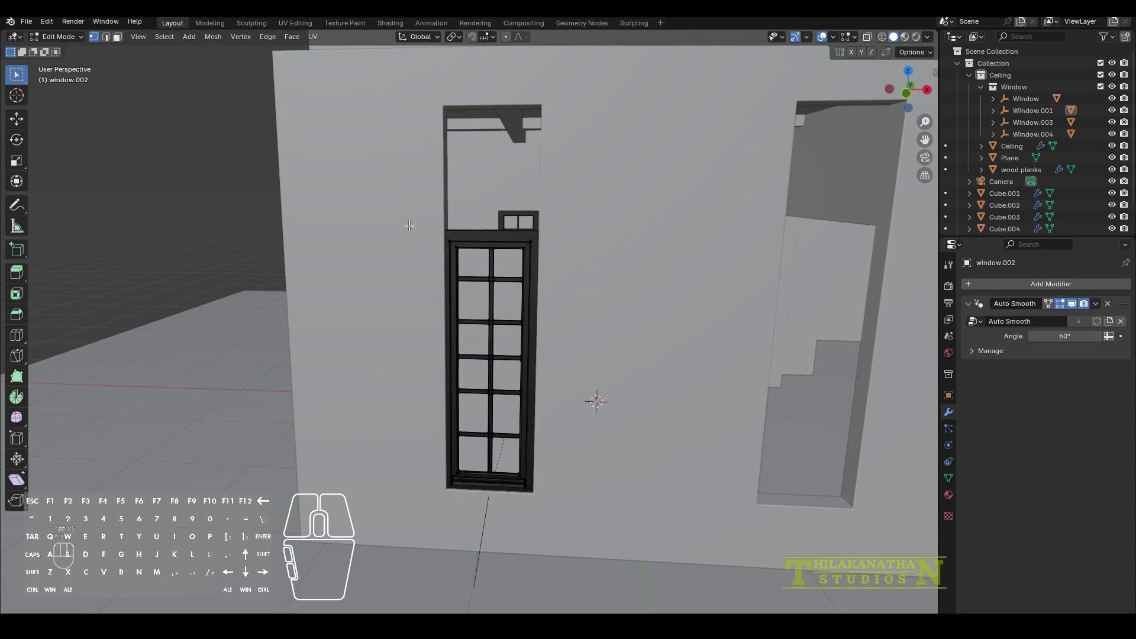
pyautogui.moveTo(433, 210); pyautogui.dragTo(549, 349)
pyautogui.press('g')
pyautogui.press('z')
pyautogui.rightClick(556, 314)
# Turn on X-ray, select the upper part of the window's mesh and move it up along Z to the top of the tall opening.
pyautogui.click(867, 36)
pyautogui.press('a')
pyautogui.press('a')
pyautogui.press('b')
pyautogui.moveTo(434, 208); pyautogui.dragTo(547, 356)
pyautogui.press('a')
pyautogui.press('a')
pyautogui.press('b')
pyautogui.moveTo(388, 216); pyautogui.dragTo(571, 334)
pyautogui.press('g')
pyautogui.press('z')
pyautogui.click(570, 206)
pyautogui.press('Tab')
# Select the window's lower crossbars together with its handle in Edit Mode and move them up along Z.
pyautogui.scroll(-2, 510, 335)
pyautogui.scroll(2, 509, 336)
pyautogui.press('a')
pyautogui.press('a')
pyautogui.press('b')
pyautogui.moveTo(389, 320); pyautogui.dragTo(550, 452)
pyautogui.click(444, 300)
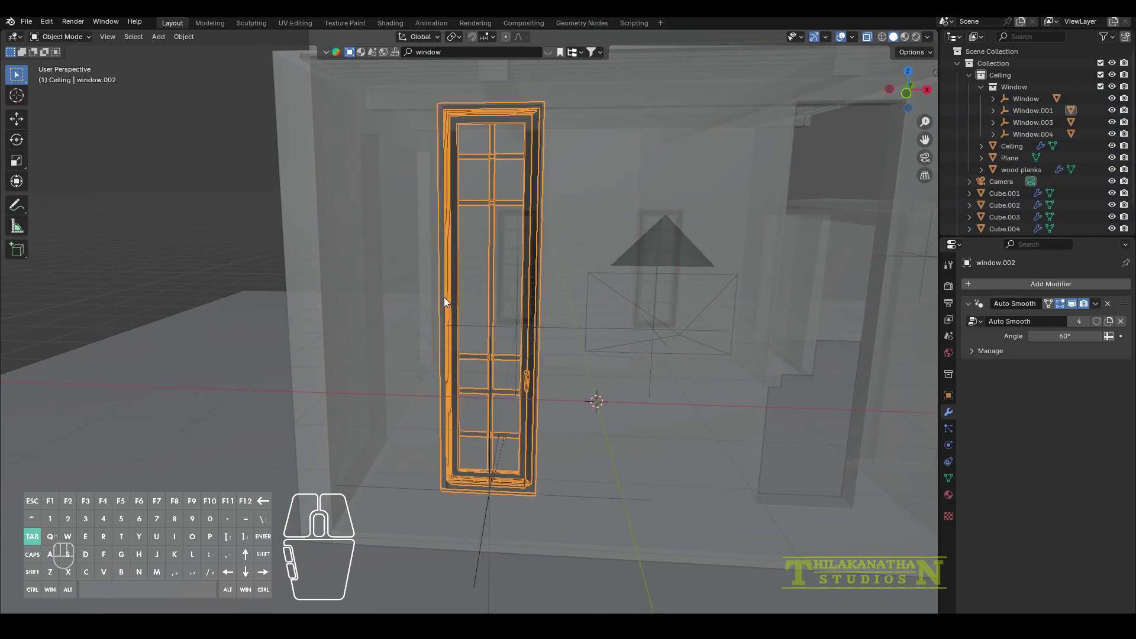
pyautogui.press('Tab')
pyautogui.press('a')
pyautogui.press('a')
pyautogui.press('b')
pyautogui.moveTo(411, 324); pyautogui.dragTo(540, 446)
pyautogui.press('g')
pyautogui.press('z')
pyautogui.click(538, 335)
# Select only the handle geometry of the tall window and lower it along Z.
pyautogui.press('a')
pyautogui.press('a')
pyautogui.scroll(3, 569, 261)
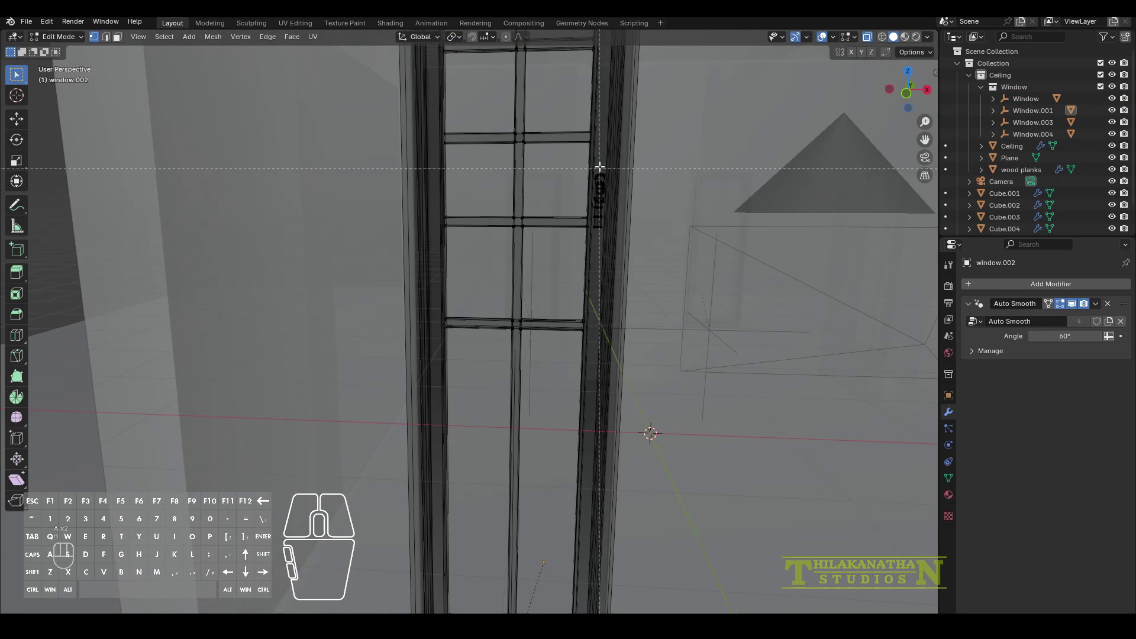
pyautogui.scroll(-6, 609, 202)
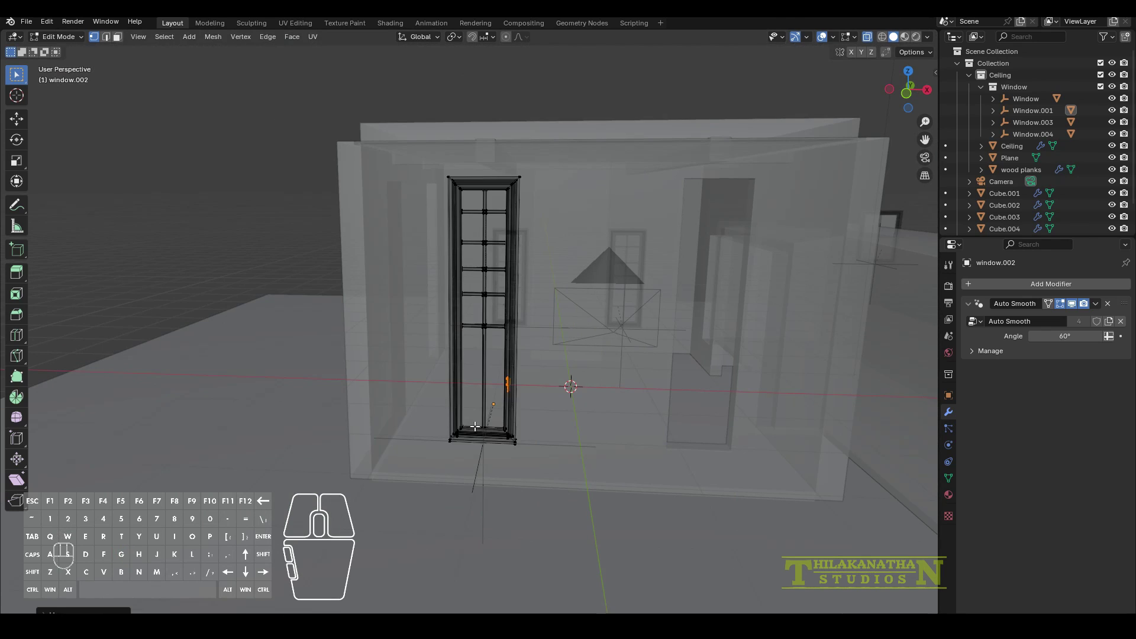
pyautogui.press('Tab')
# Duplicate the tall window about 1.87 m along X into the other tall opening.
pyautogui.click(476, 467)
pyautogui.hotkey('shift', 'd')
pyautogui.press('x')
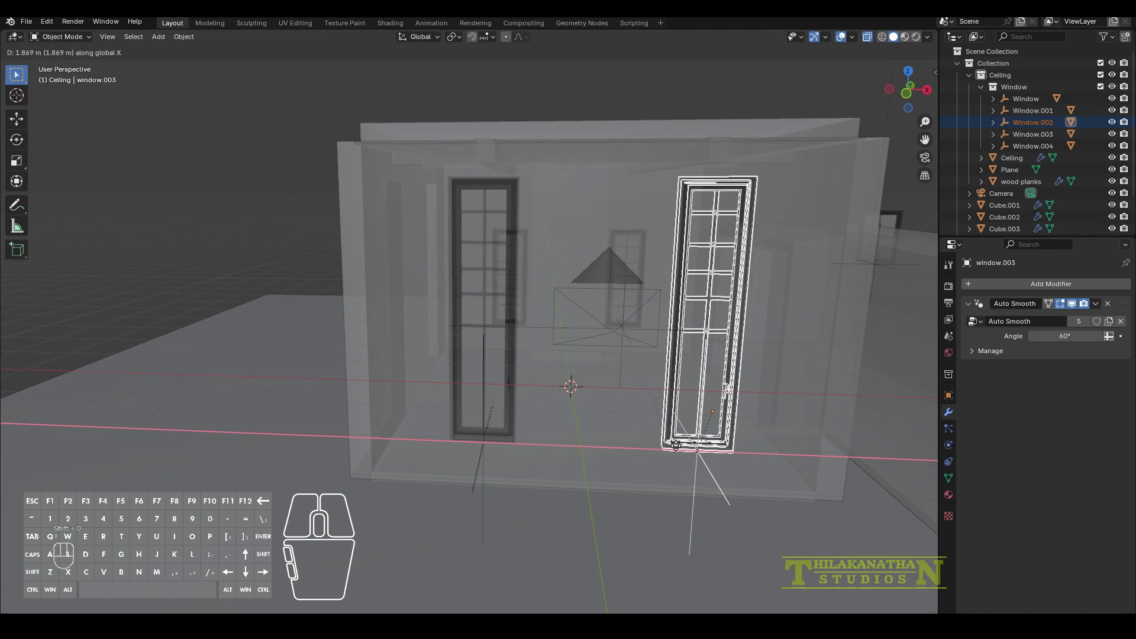
# Turn off X-ray and nudge the duplicated window slightly along Z to fit its opening.
pyautogui.moveTo(400, 384); pyautogui.dragTo(201, 438, button='middle')
pyautogui.hotkey('alt', 'z')
pyautogui.scroll(4, 200, 458)
pyautogui.keyDown('shift'); pyautogui.moveTo(435, 577); pyautogui.dragTo(297, 462, button='middle'); pyautogui.keyUp('shift')
pyautogui.scroll(-12, 298, 462)
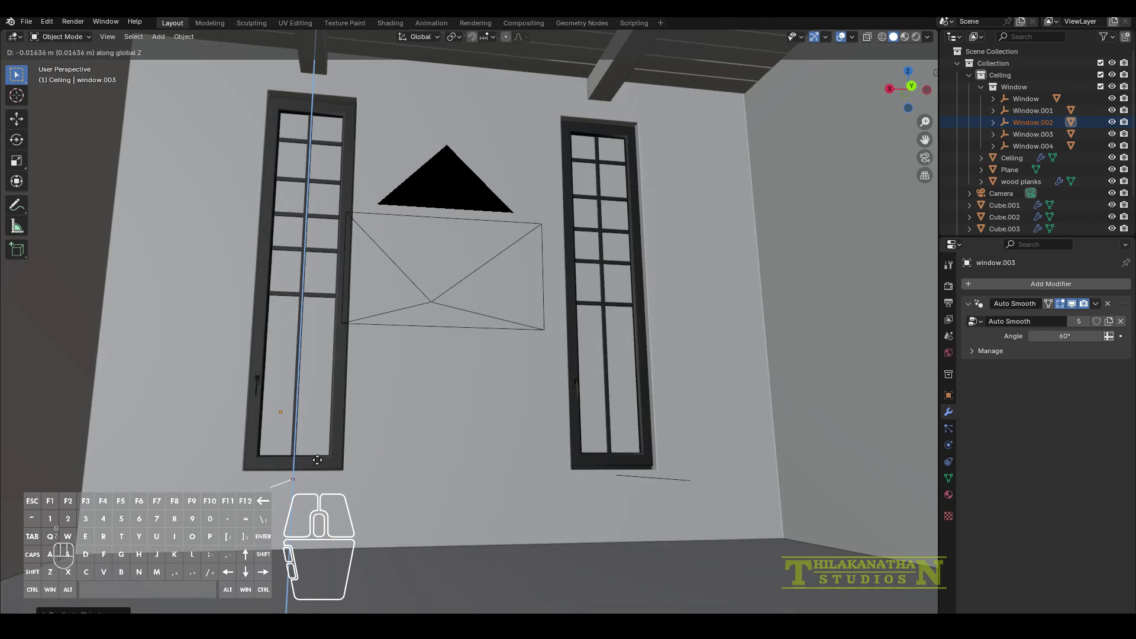
pyautogui.scroll(3, 302, 364)
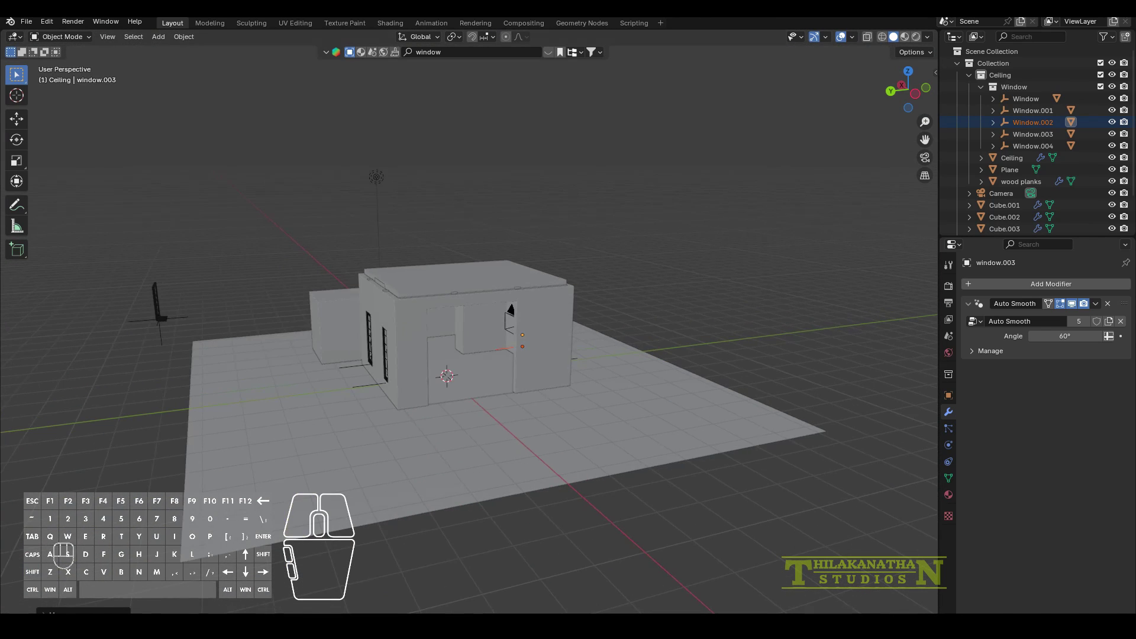
# Delete the spare window standing outside the building and the light above the roof.
pyautogui.moveTo(121, 266); pyautogui.dragTo(198, 355)
pyautogui.press('Delete')
pyautogui.scroll(3, 341, 178)
pyautogui.click(341, 143)
pyautogui.press('Delete')
pyautogui.scroll(-3, 408, 355)
pyautogui.moveTo(497, 435); pyautogui.dragTo(428, 437, button='middle')
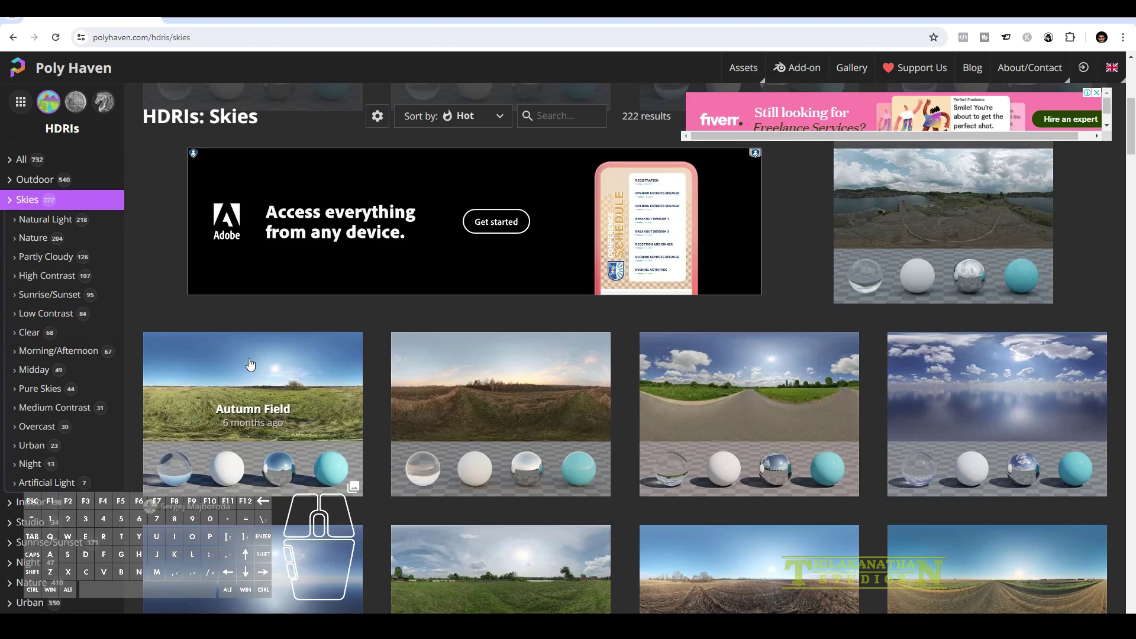
# Switch to the Poly Haven website and browse the Skies HDRIs for the Resting Place panorama.
pyautogui.scroll(-2, 481, 468)
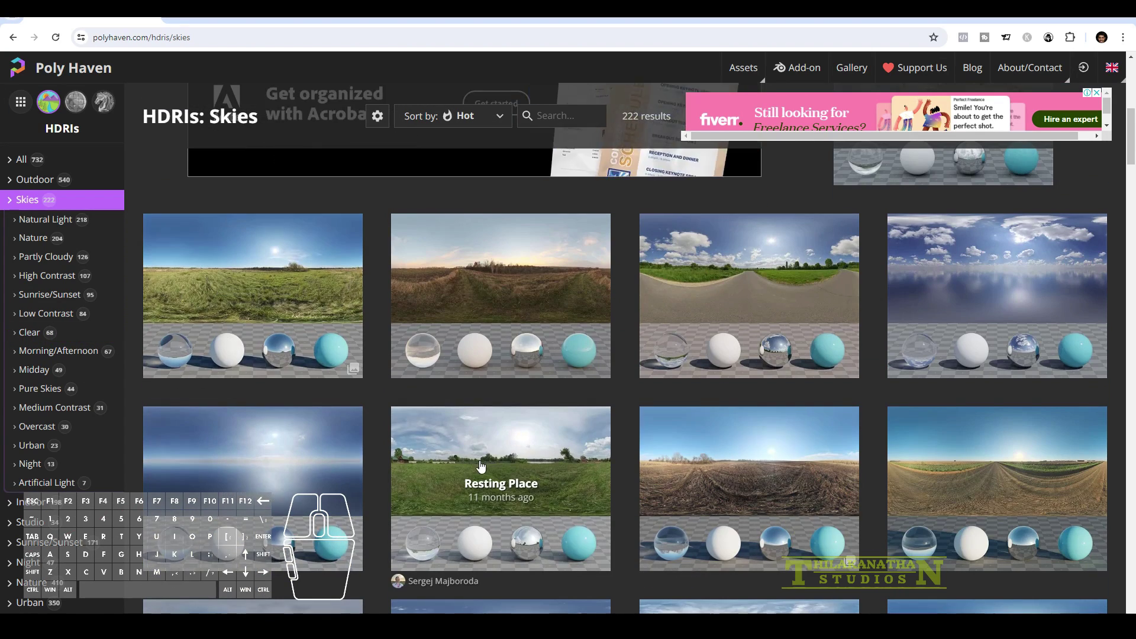
pyautogui.scroll(-1, 481, 467)
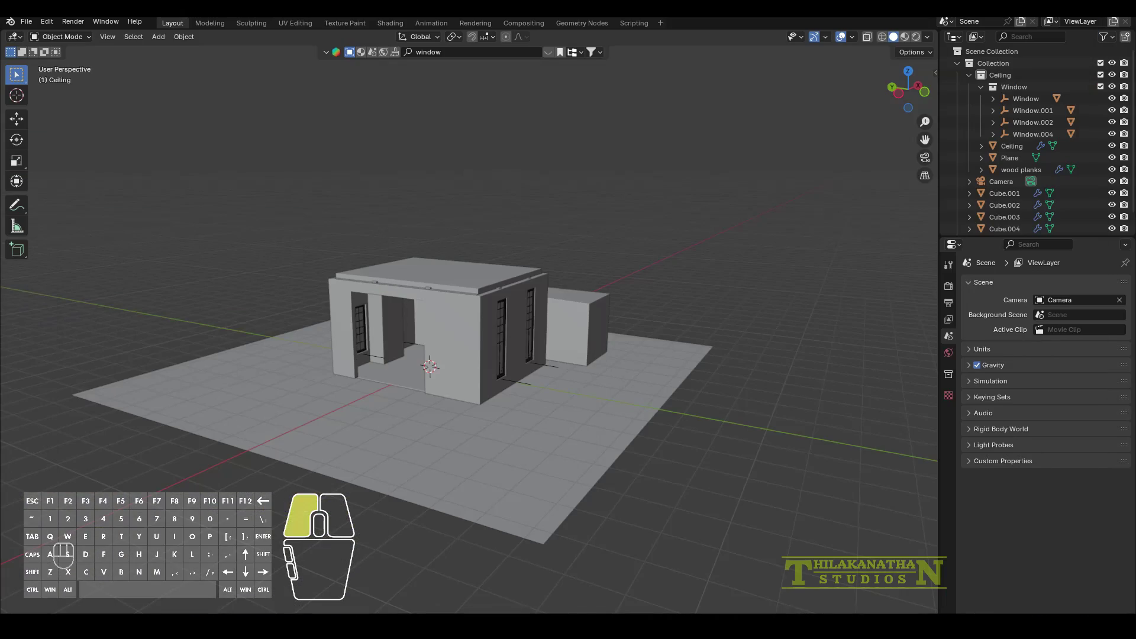
# Return to Blender and show the room interior in Rendered viewport shading.
pyautogui.scroll(10, 360, 342)
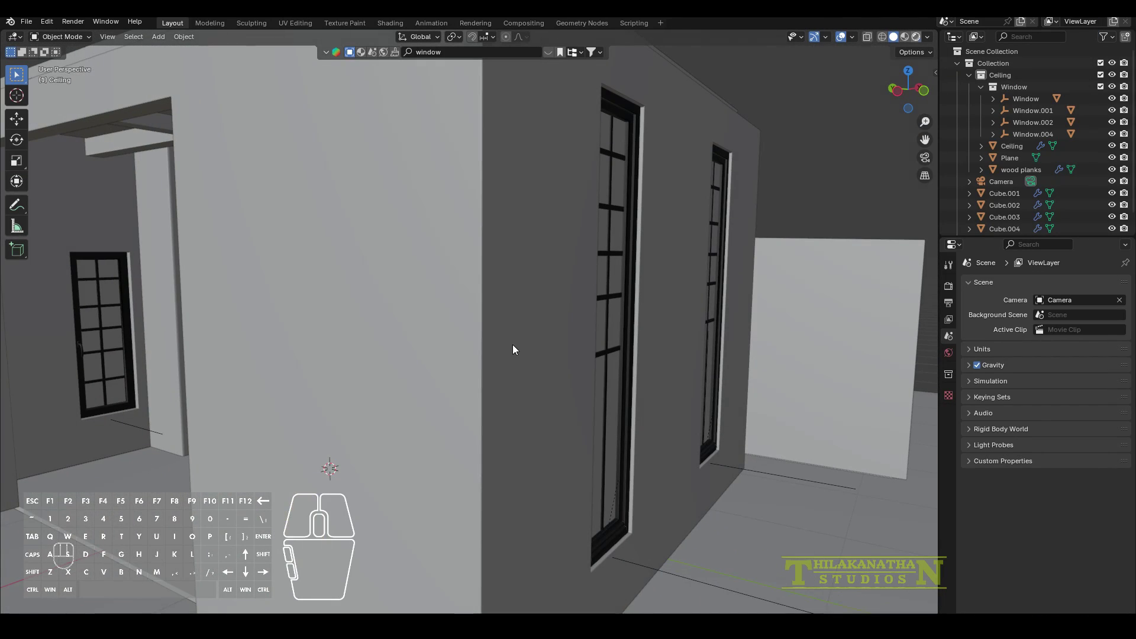
pyautogui.press('z')
pyautogui.press('8')
pyautogui.scroll(-2, 512, 345)
pyautogui.moveTo(258, 399); pyautogui.dragTo(349, 404, button='middle')
pyautogui.scroll(5, 653, 385)
# Set the World background color to an Environment Texture and load resting_place_4k.exr into it.
pyautogui.click(948, 287)
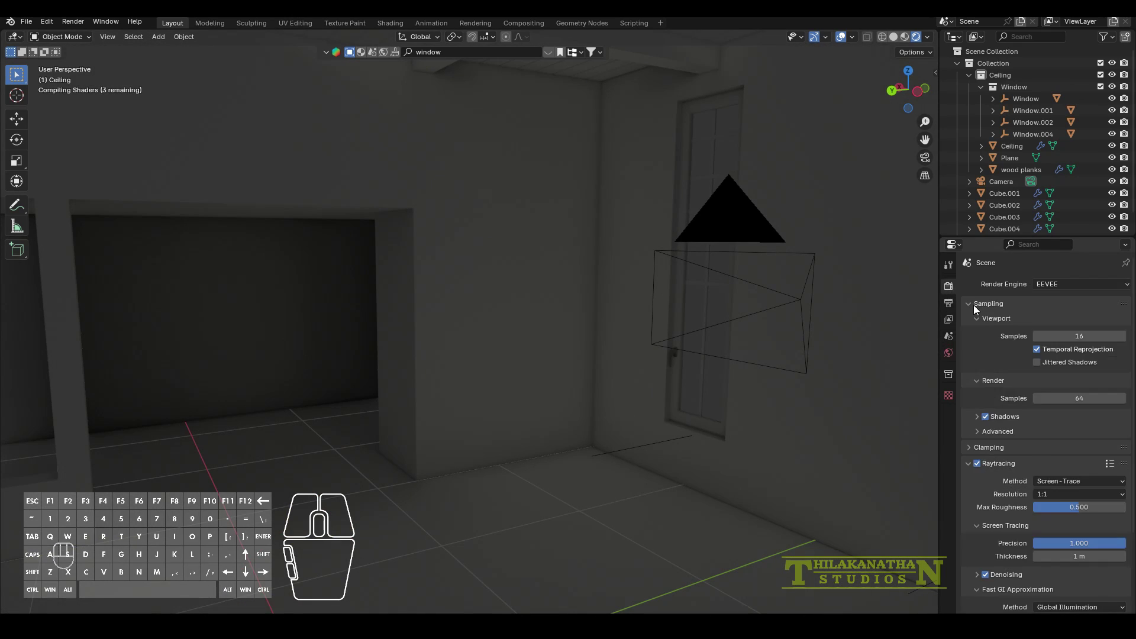
pyautogui.click(949, 352)
pyautogui.click(1034, 364)
pyautogui.click(769, 410)
pyautogui.click(1080, 379)
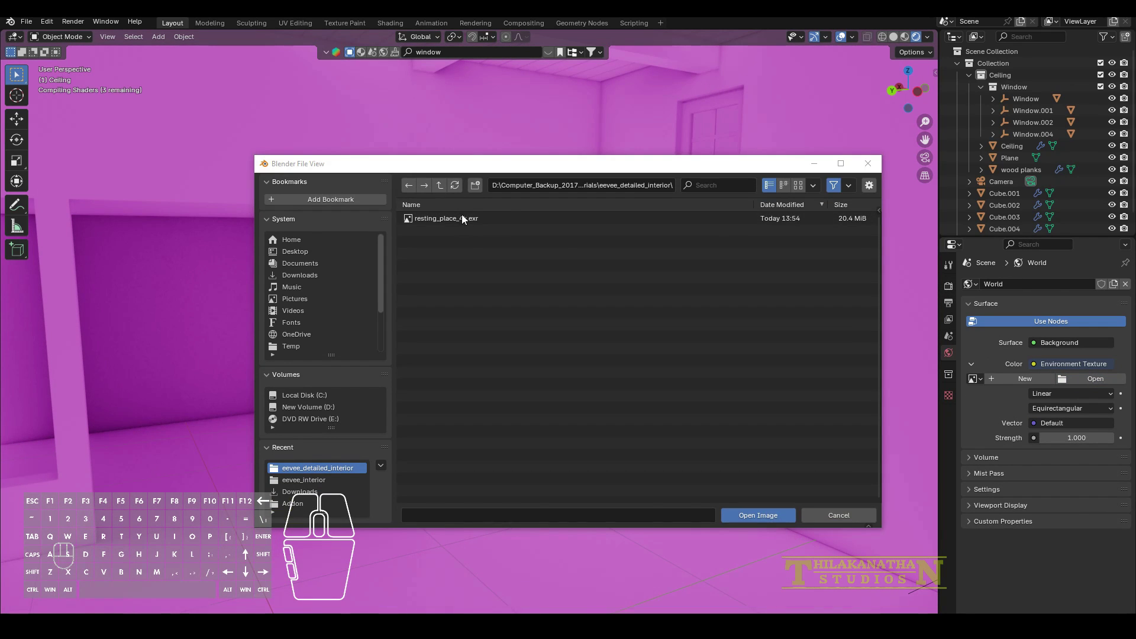
pyautogui.click(462, 217)
pyautogui.click(758, 515)
pyautogui.moveTo(389, 434); pyautogui.dragTo(212, 451, button='middle')
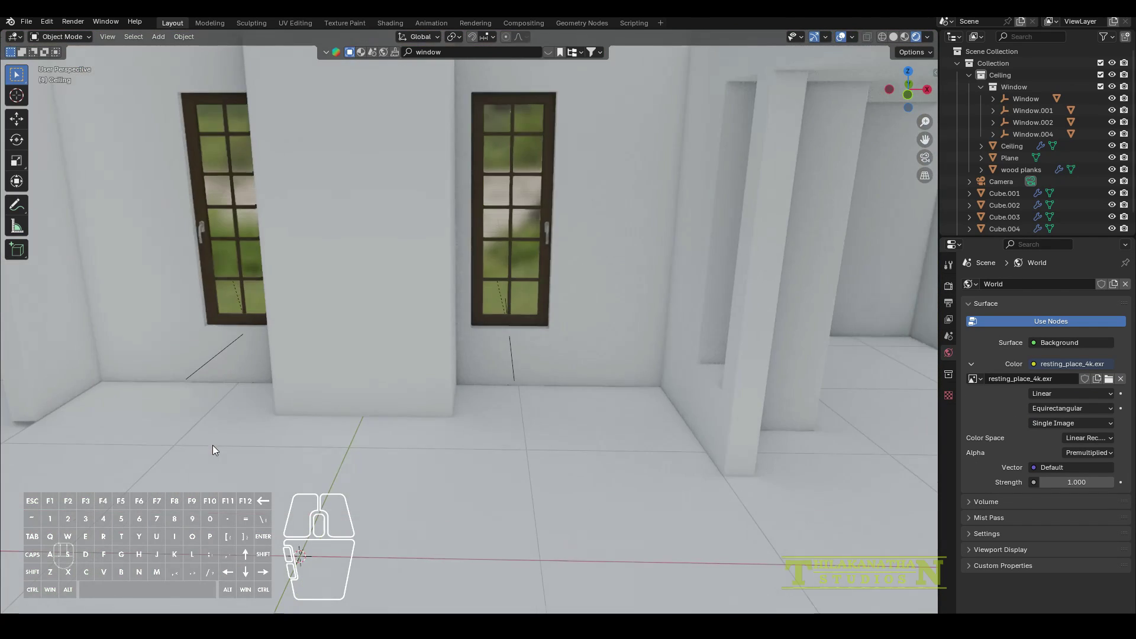
# Show the rendered camera view in the Shading workspace and display the World's node tree fitted to its editor.
pyautogui.press('KP_0')
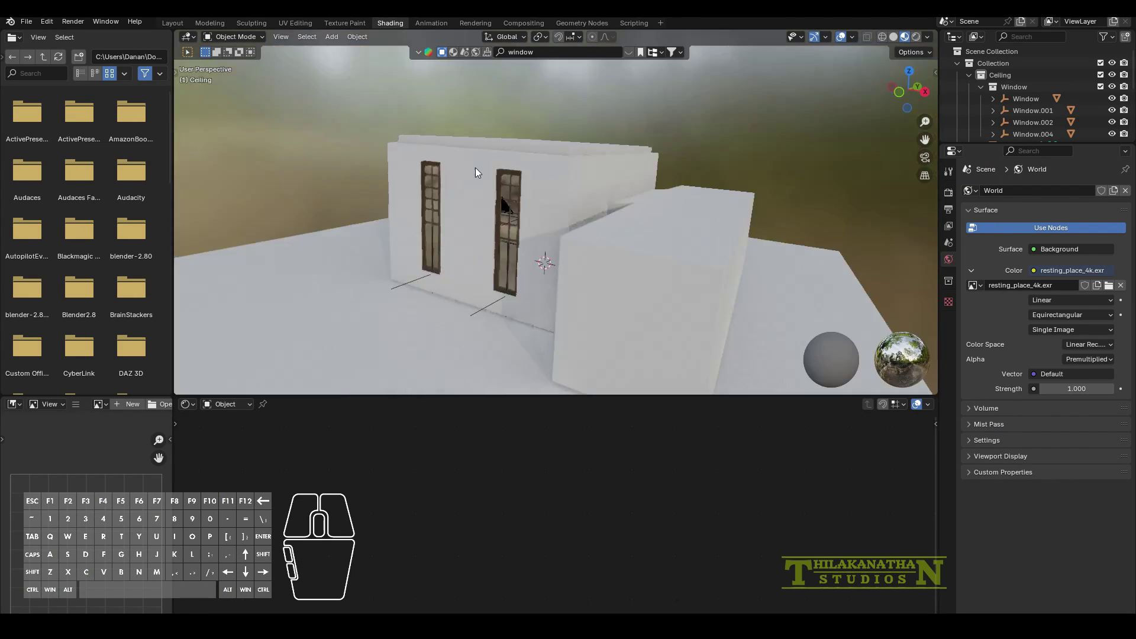
pyautogui.press('KP_0')
pyautogui.click(916, 37)
pyautogui.click(211, 404)
pyautogui.click(222, 418)
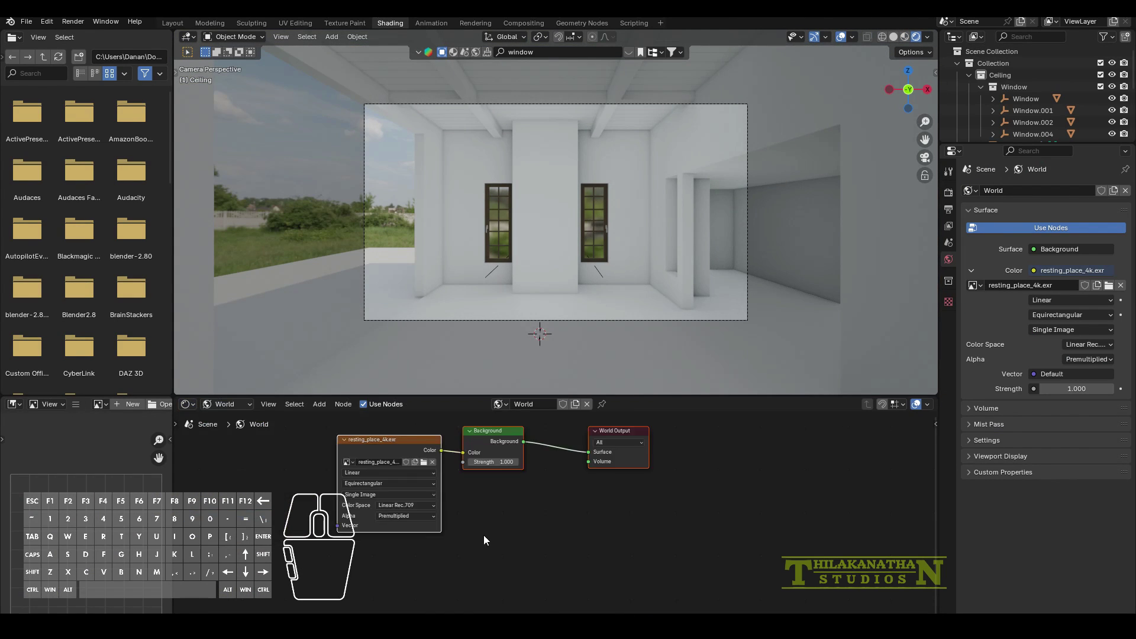
pyautogui.press('Home')
# Add Texture Coordinate and Mapping nodes, linking Generated through Mapping to the Vector input of the environment texture.
pyautogui.hotkey('shift', 'a')
pyautogui.moveTo(246, 554)
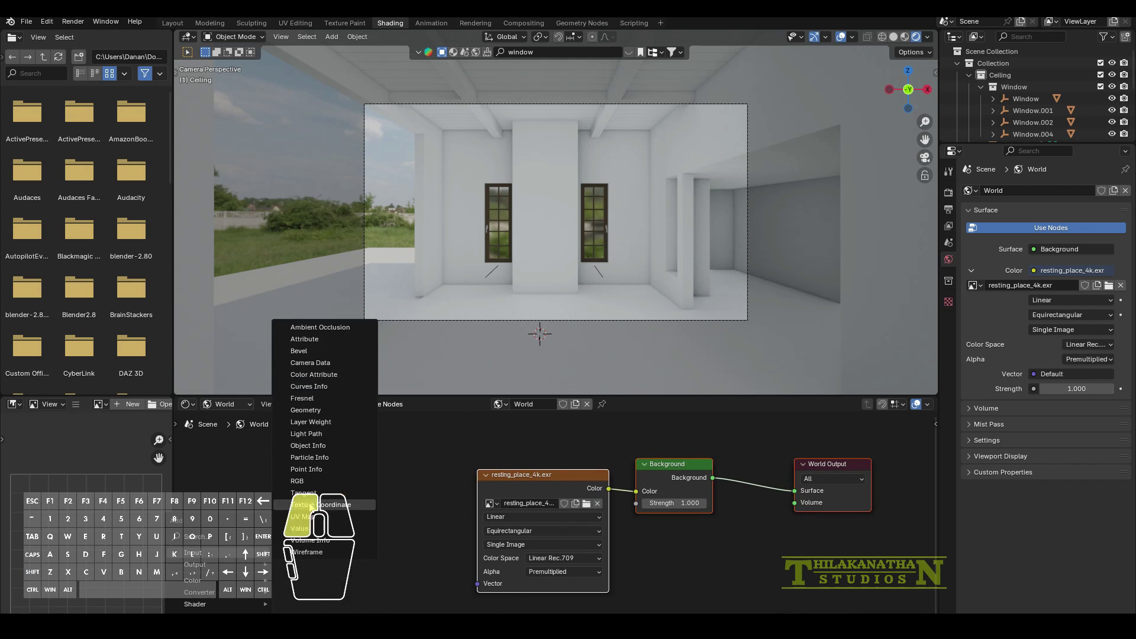
pyautogui.click(299, 505)
pyautogui.click(200, 460)
pyautogui.hotkey('shift', 'a')
pyautogui.click(341, 503)
pyautogui.click(337, 432)
pyautogui.moveTo(279, 485); pyautogui.dragTo(340, 485)
pyautogui.moveTo(416, 459); pyautogui.dragTo(477, 584)
# Set the Mapping node's rotation to -201° on Z and 2.9° on Y to turn the HDRI.
pyautogui.moveTo(382, 574); pyautogui.dragTo(181, 574)
pyautogui.moveTo(379, 563); pyautogui.dragTo(382, 563)
pyautogui.scroll(1, 403, 228)
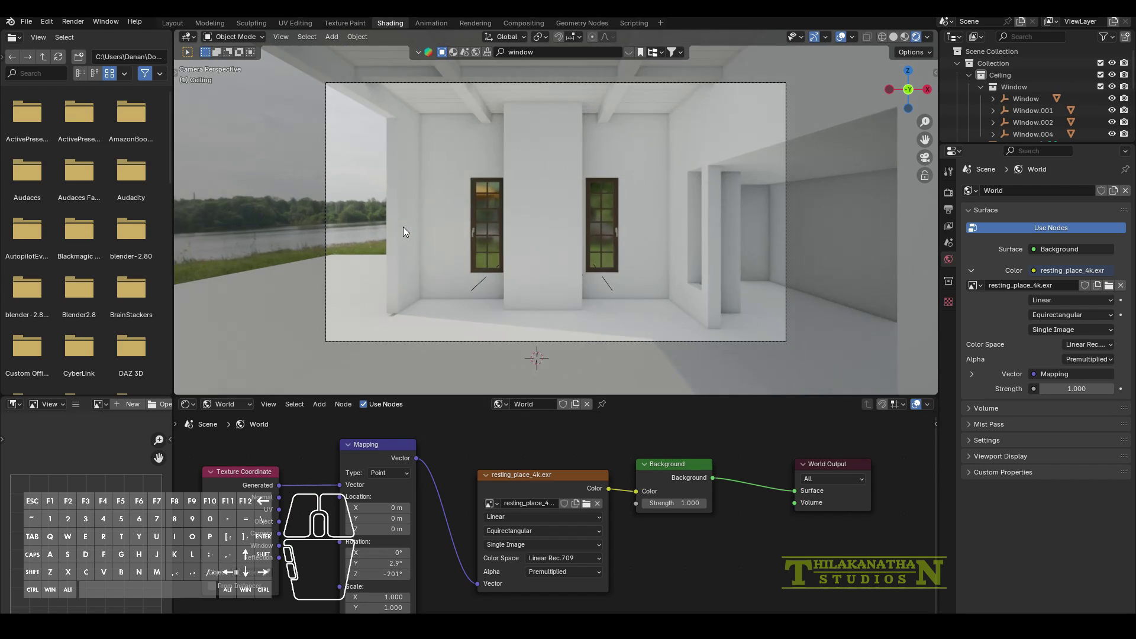
pyautogui.scroll(1, 403, 231)
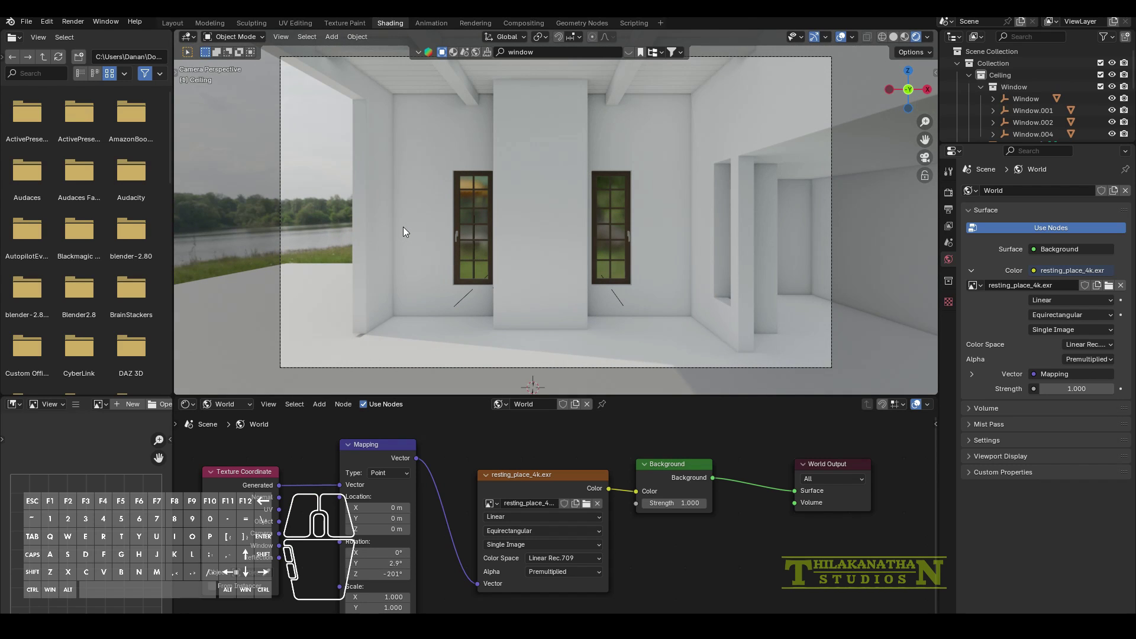
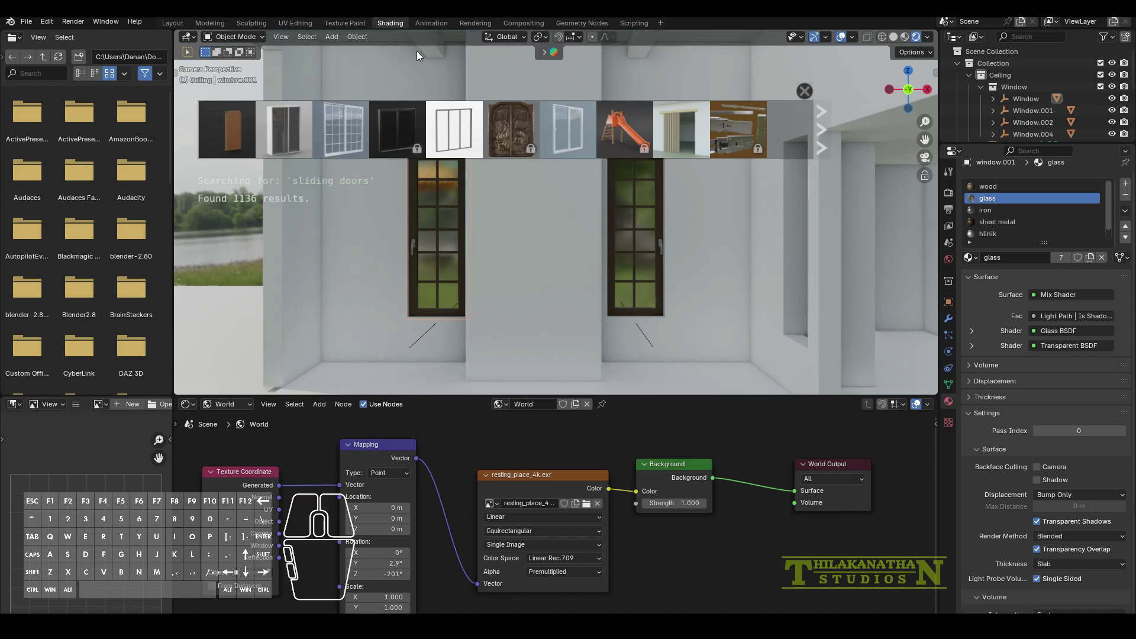
# Search the asset library for "sliding doors" and place the Sliding patio door on the ground beside the wide side opening.
pyautogui.moveTo(452, 123); pyautogui.dragTo(379, 168)
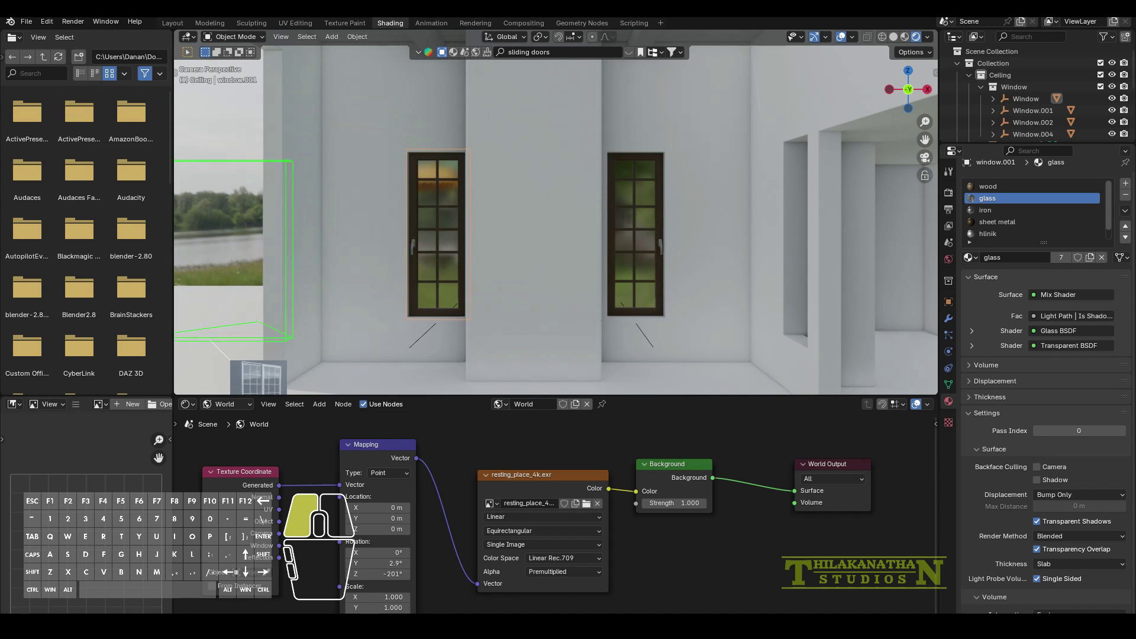
pyautogui.moveTo(209, 339); pyautogui.dragTo(210, 340)
pyautogui.scroll(-3, 407, 251)
pyautogui.click(368, 229)
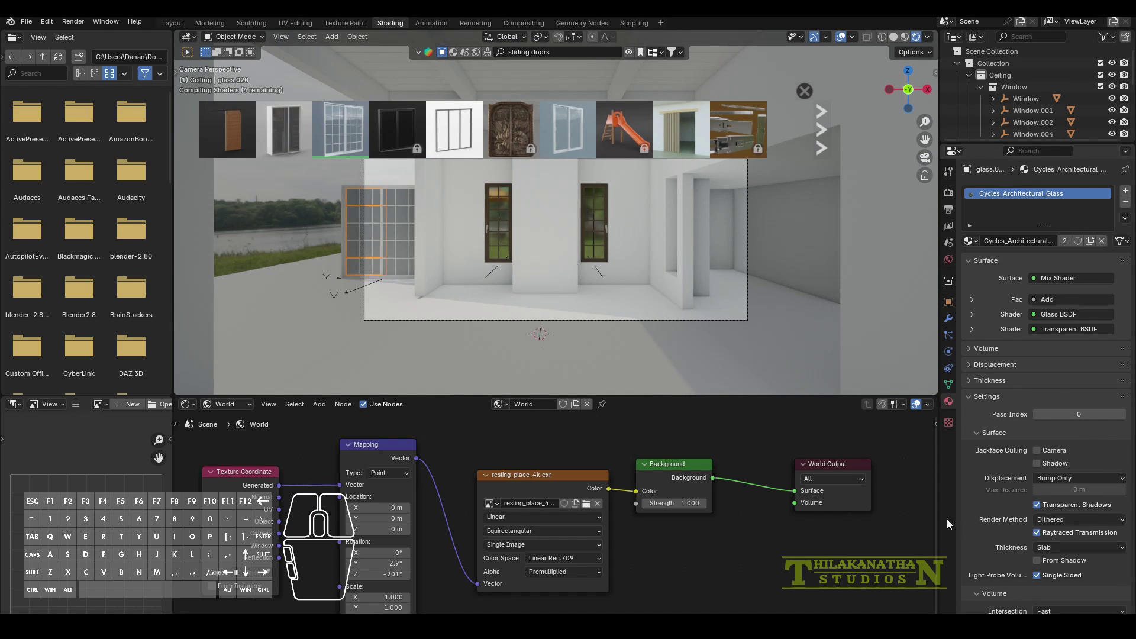
# Dismiss the asset search results and return to the Layout workspace with the patio door's frame selected.
pyautogui.click(351, 294)
pyautogui.moveTo(351, 294); pyautogui.dragTo(371, 297, button='middle')
pyautogui.scroll(-5, 372, 297)
pyautogui.click(299, 290)
pyautogui.click(299, 290)
pyautogui.moveTo(300, 290); pyautogui.dragTo(394, 344, button='middle')
pyautogui.click(805, 91)
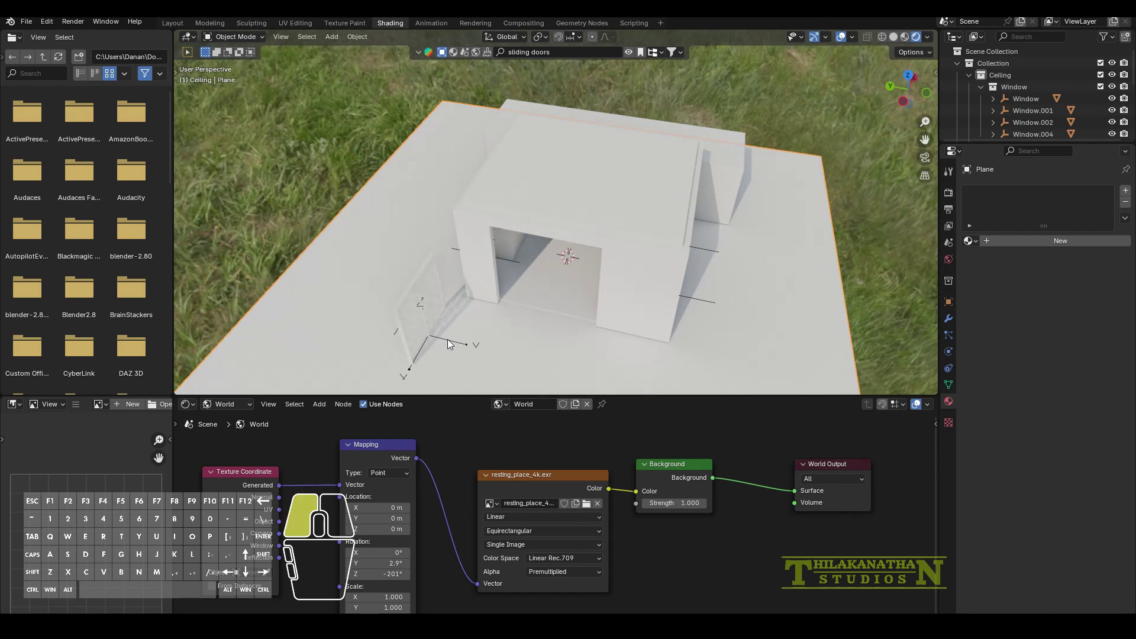
pyautogui.click(434, 299)
pyautogui.click(172, 23)
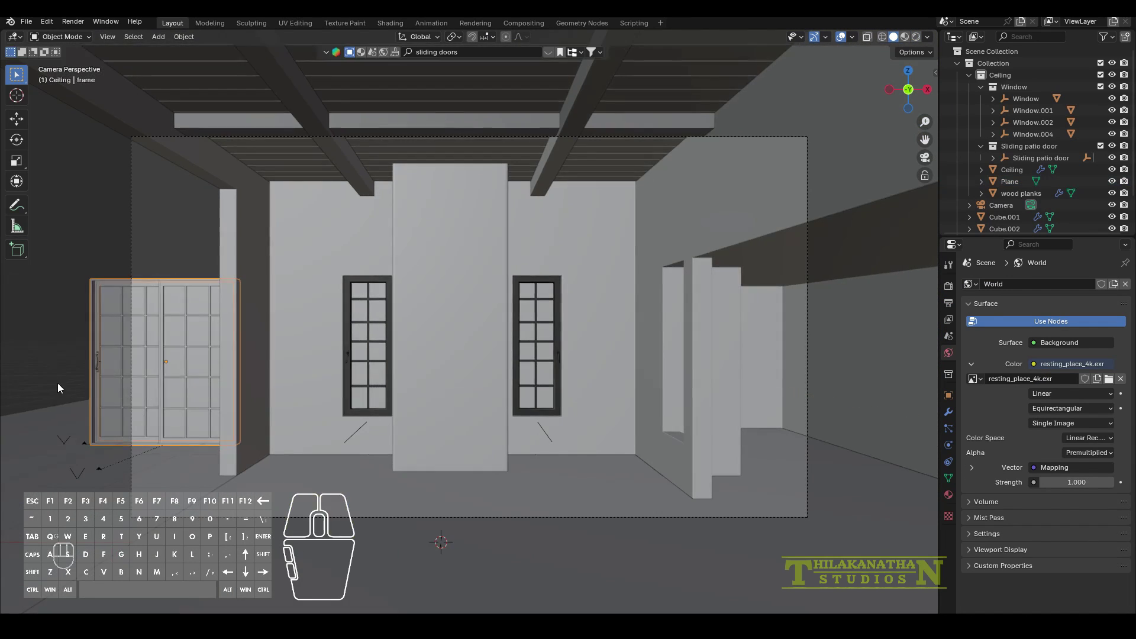
# Move the Sliding patio door in front of the wide wall opening and rotate it 90° about Z.
pyautogui.moveTo(58, 382); pyautogui.dragTo(388, 442, button='middle')
pyautogui.moveTo(507, 403); pyautogui.dragTo(356, 522, button='middle')
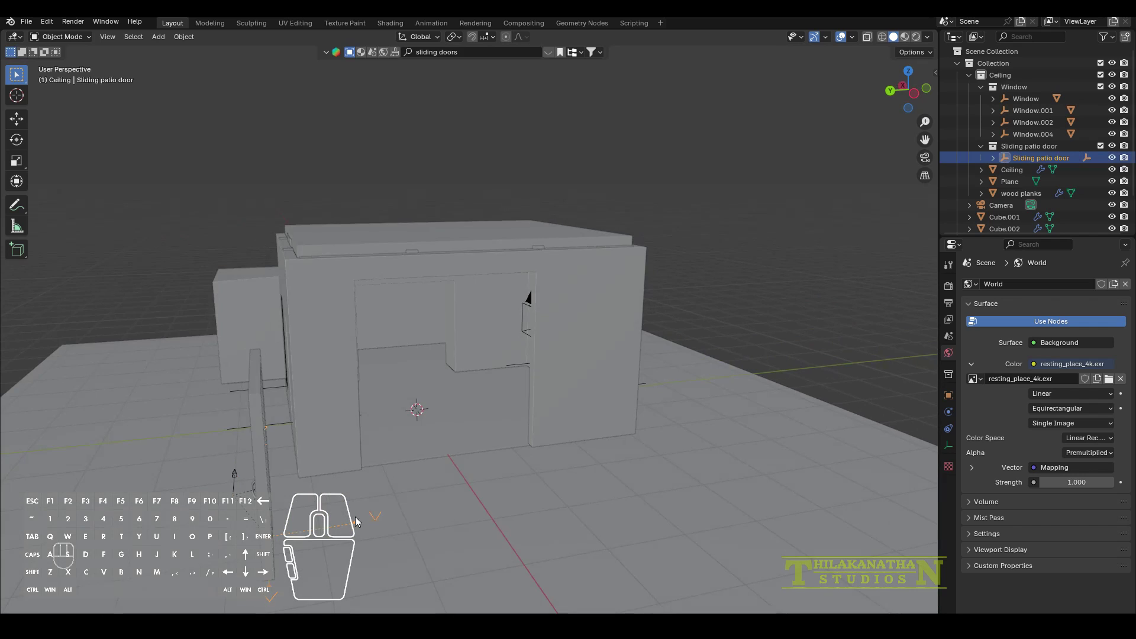
pyautogui.click(744, 474)
pyautogui.rightClick(744, 465)
pyautogui.write('rz90')
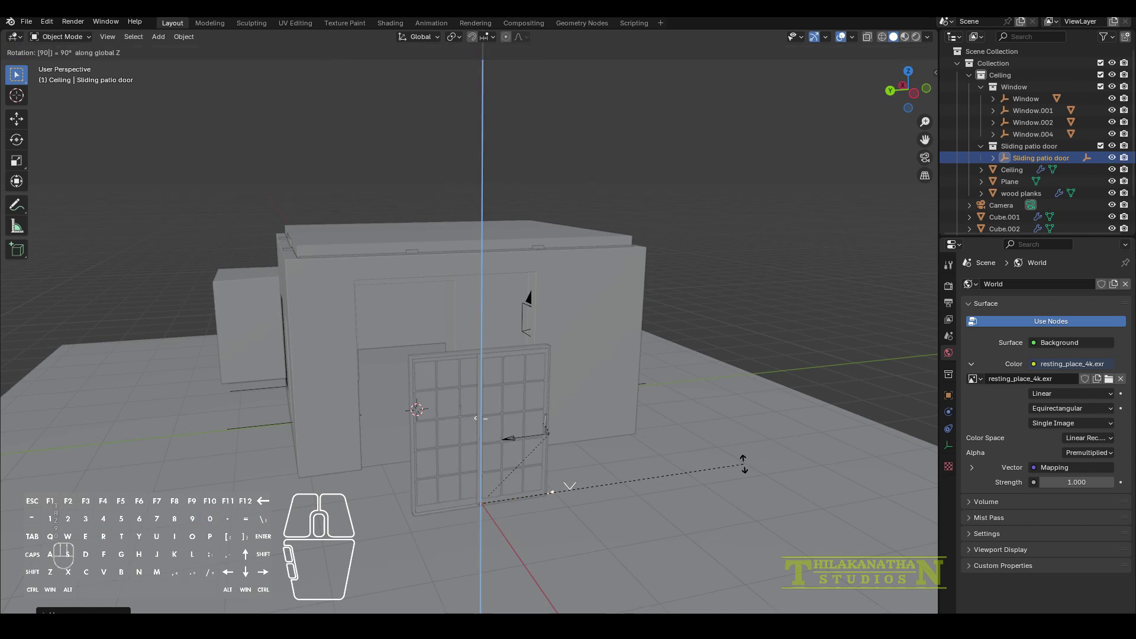
pyautogui.click(744, 465)
# Position the rotated patio door inside the wide wall opening, resting on the floor.
pyautogui.moveTo(553, 468); pyautogui.dragTo(530, 459, button='middle')
pyautogui.scroll(2, 401, 444)
pyautogui.moveTo(401, 443); pyautogui.dragTo(370, 492, button='middle')
pyautogui.scroll(-2, 414, 454)
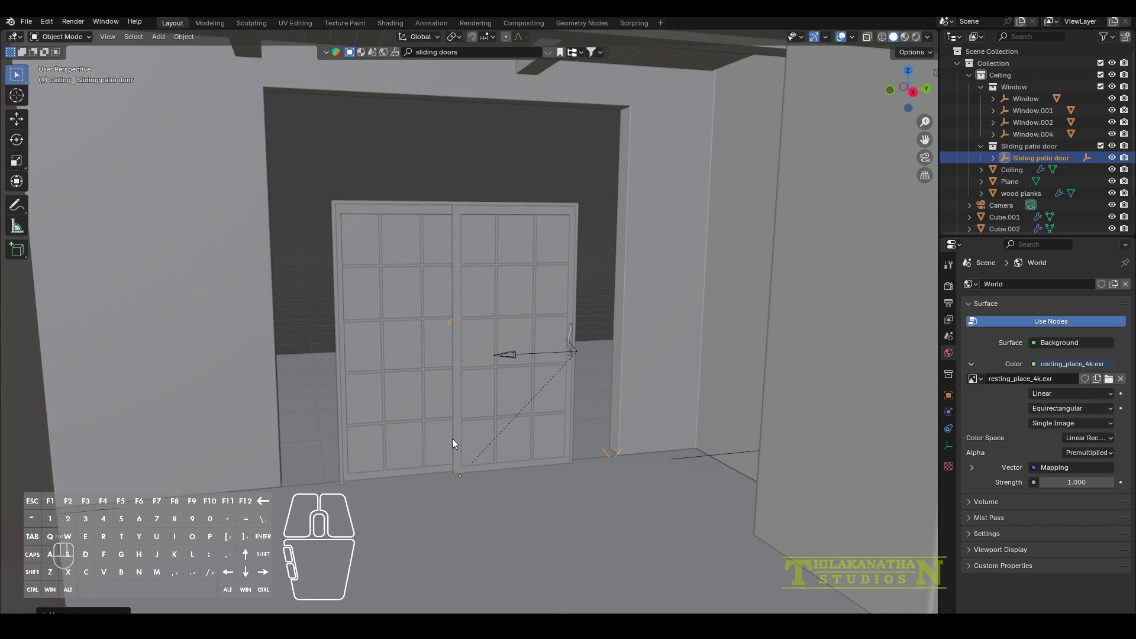
pyautogui.moveTo(452, 439); pyautogui.dragTo(478, 402, button='middle')
pyautogui.scroll(-2, 1018, 151)
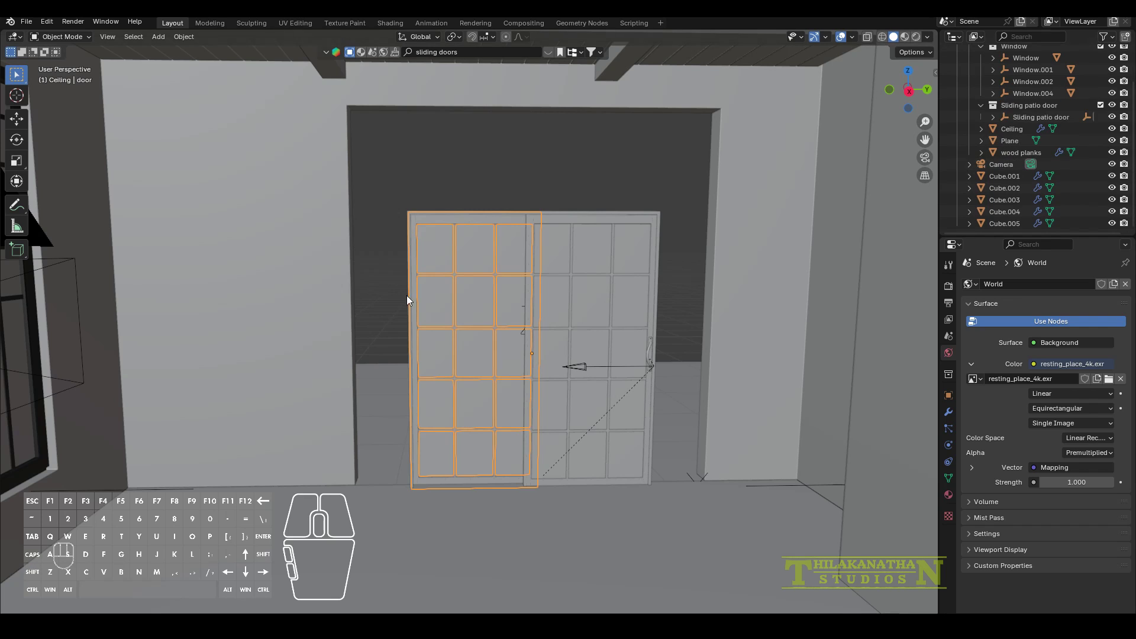
# Select the Sliding patio door with all its child parts and scale it along Y by about 1.48 to span the opening.
pyautogui.press('KP_Decimal')
pyautogui.click(1007, 124)
pyautogui.rightClick(1007, 112)
pyautogui.click(1000, 206)
pyautogui.press('s')
pyautogui.press('x')
pyautogui.rightClick(687, 391)
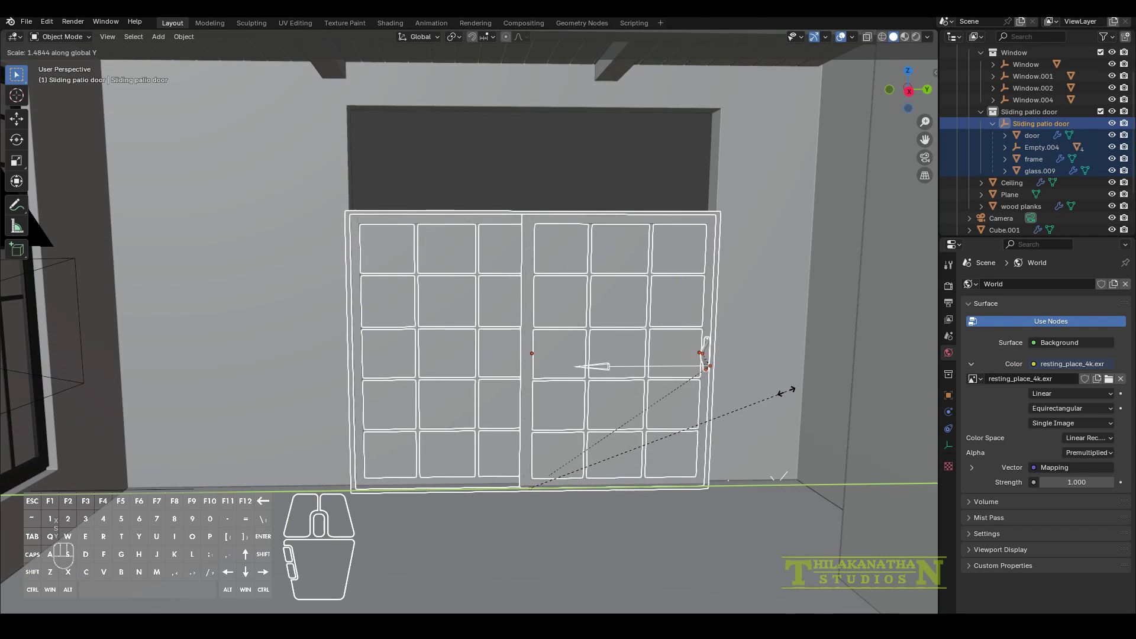
pyautogui.press('KP_Divide')
pyautogui.press('KP_Divide')
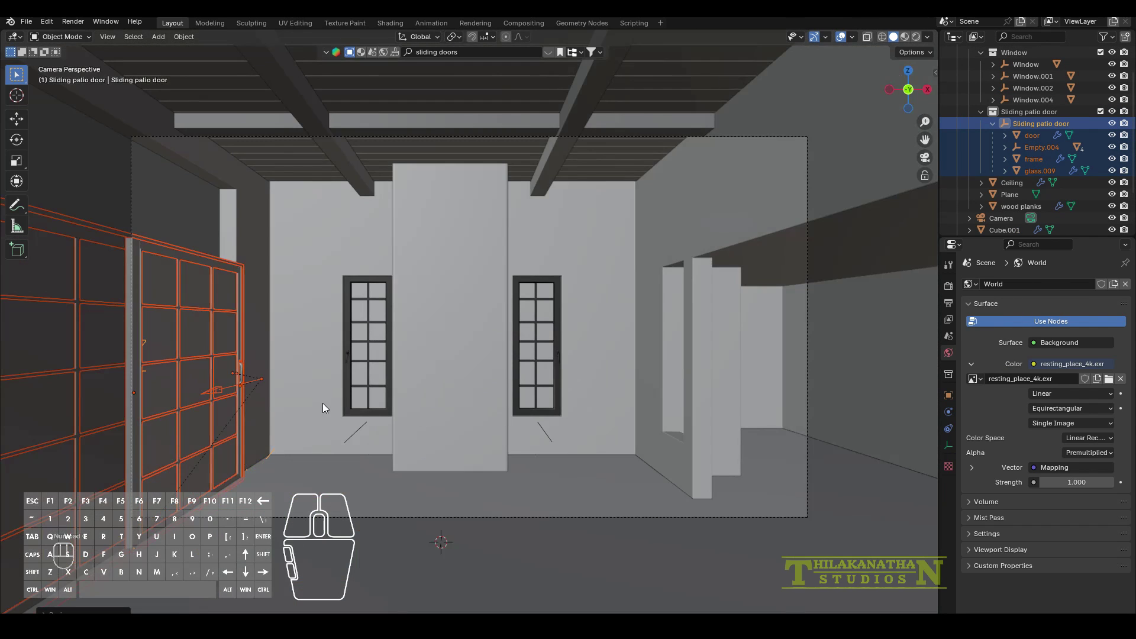
# Select the Sliding patio door parent and shift it slightly along negative X within the wall opening.
pyautogui.click(1042, 147)
pyautogui.click(1034, 159)
pyautogui.scroll(-3, 304, 370)
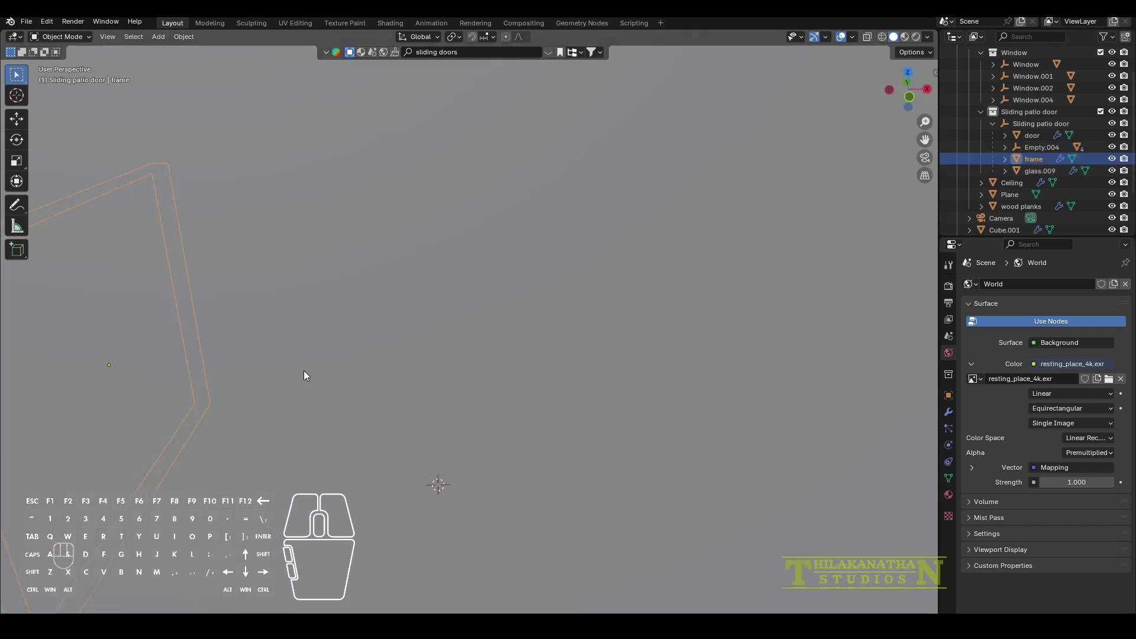
pyautogui.moveTo(304, 371); pyautogui.dragTo(351, 459, button='middle')
pyautogui.click(166, 535)
pyautogui.scroll(-5, 351, 459)
pyautogui.press('g')
pyautogui.press('y')
pyautogui.press('x')
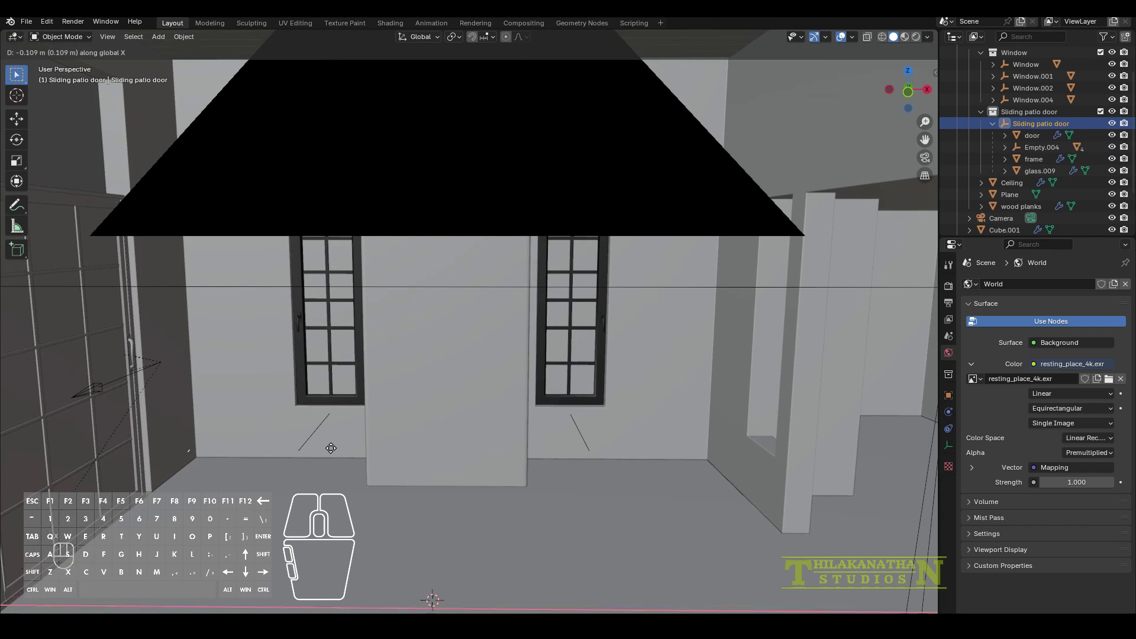
pyautogui.click(336, 441)
pyautogui.moveTo(336, 441); pyautogui.dragTo(185, 442, button='middle')
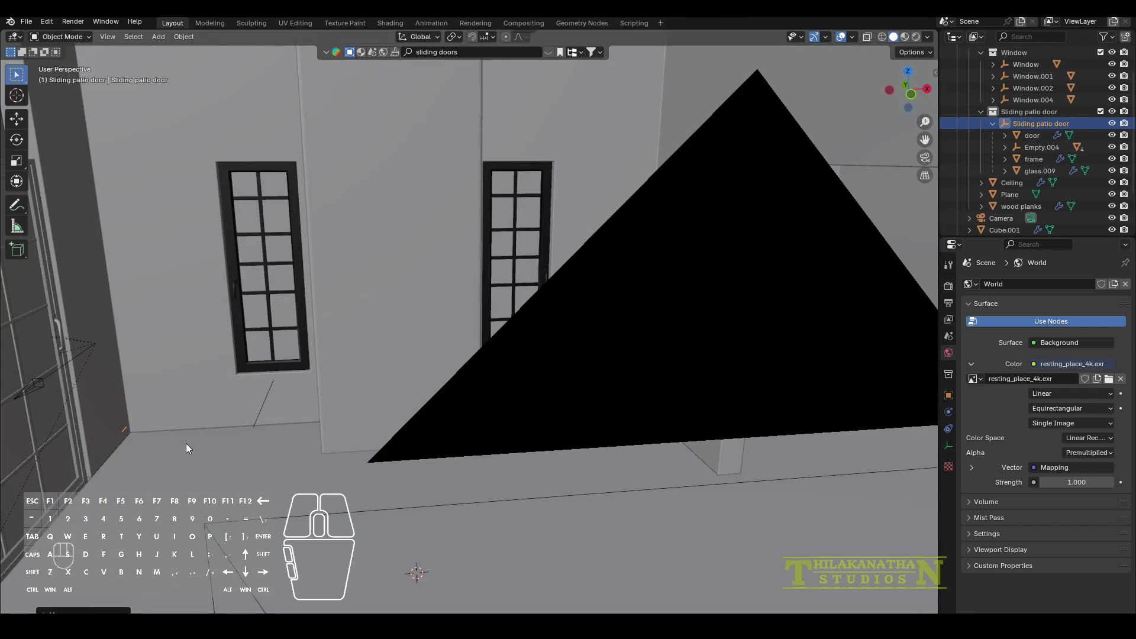
# Select the patio door's Empty.004 and move it along negative Y.
pyautogui.keyDown('shift'); pyautogui.moveTo(186, 526); pyautogui.dragTo(315, 456, button='middle'); pyautogui.keyUp('shift')
pyautogui.click(314, 456)
pyautogui.press('Tab')
pyautogui.scroll(-1, 264, 389)
pyautogui.scroll(1, 264, 388)
pyautogui.keyDown('shift'); pyautogui.moveTo(264, 388); pyautogui.dragTo(285, 323, button='middle'); pyautogui.keyUp('shift')
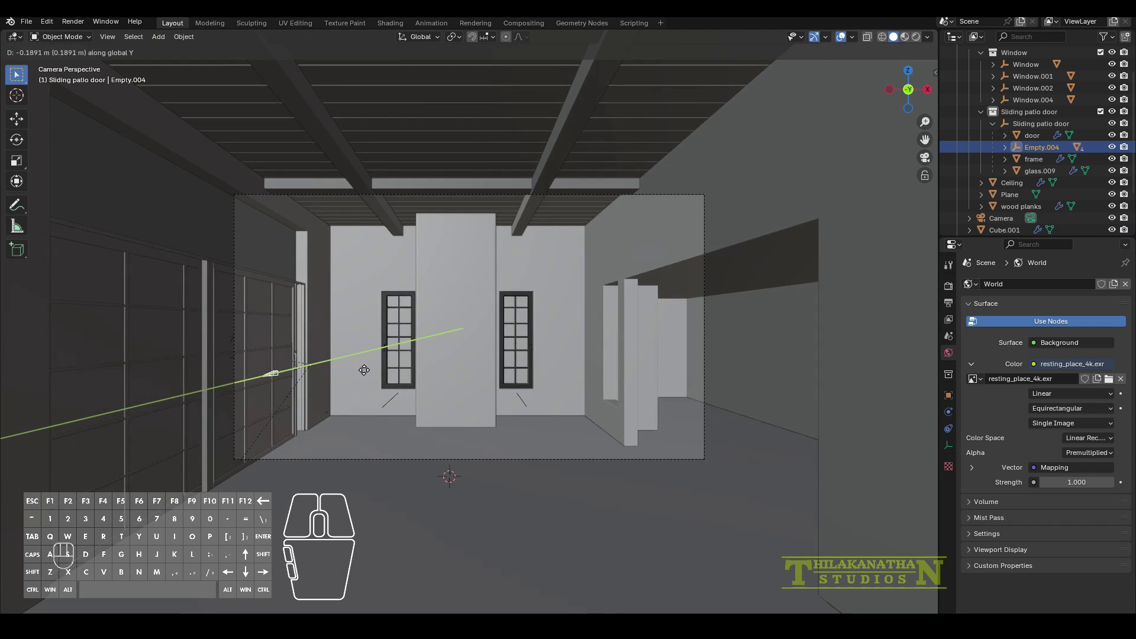
pyautogui.click(338, 385)
pyautogui.scroll(1, 338, 385)
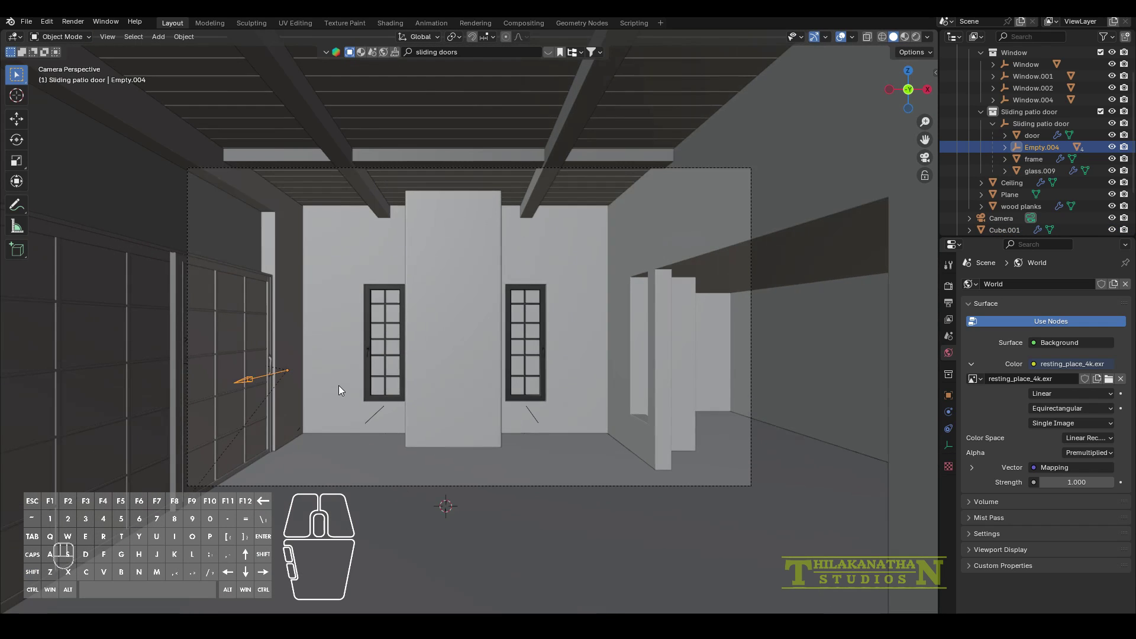
# Search the asset library for window simple and place two copies of it, the second on the floor before the central column.
pyautogui.scroll(2, 338, 386)
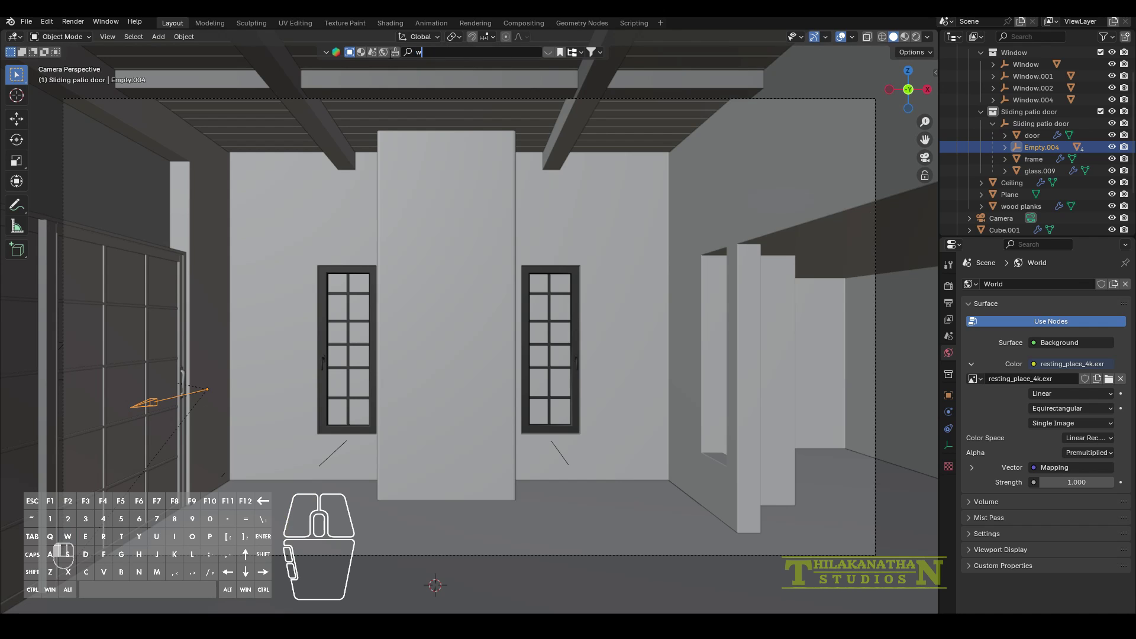
pyautogui.click(326, 52)
pyautogui.moveTo(106, 127); pyautogui.dragTo(115, 204)
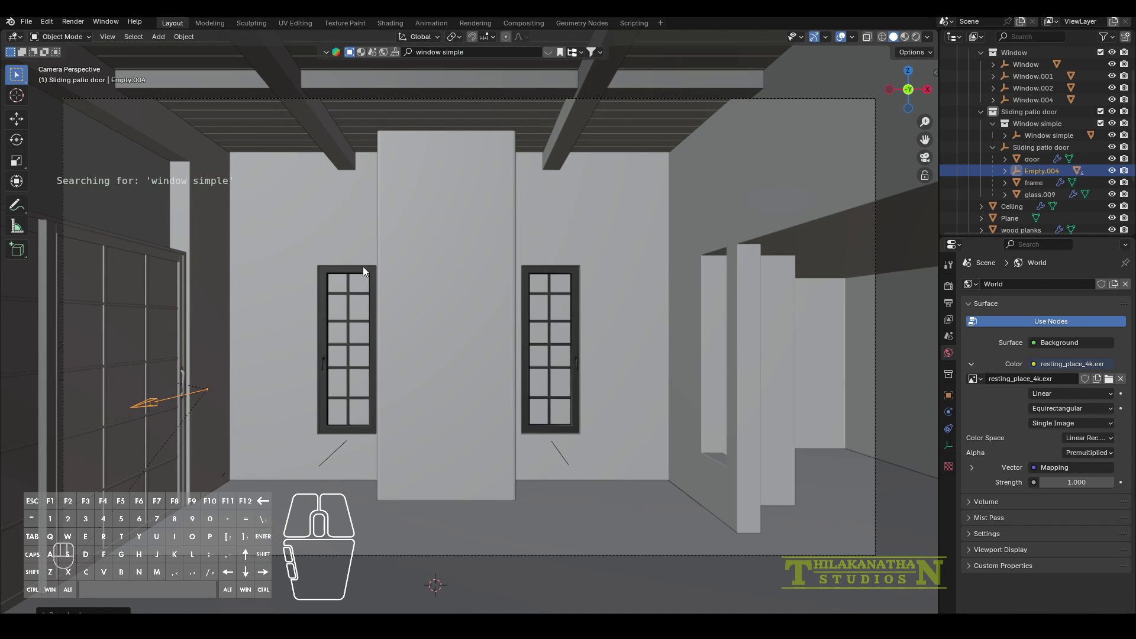
pyautogui.scroll(1, 364, 267)
pyautogui.click(326, 52)
pyautogui.click(456, 51)
pyautogui.moveTo(86, 129); pyautogui.dragTo(442, 533)
pyautogui.scroll(-3, 443, 506)
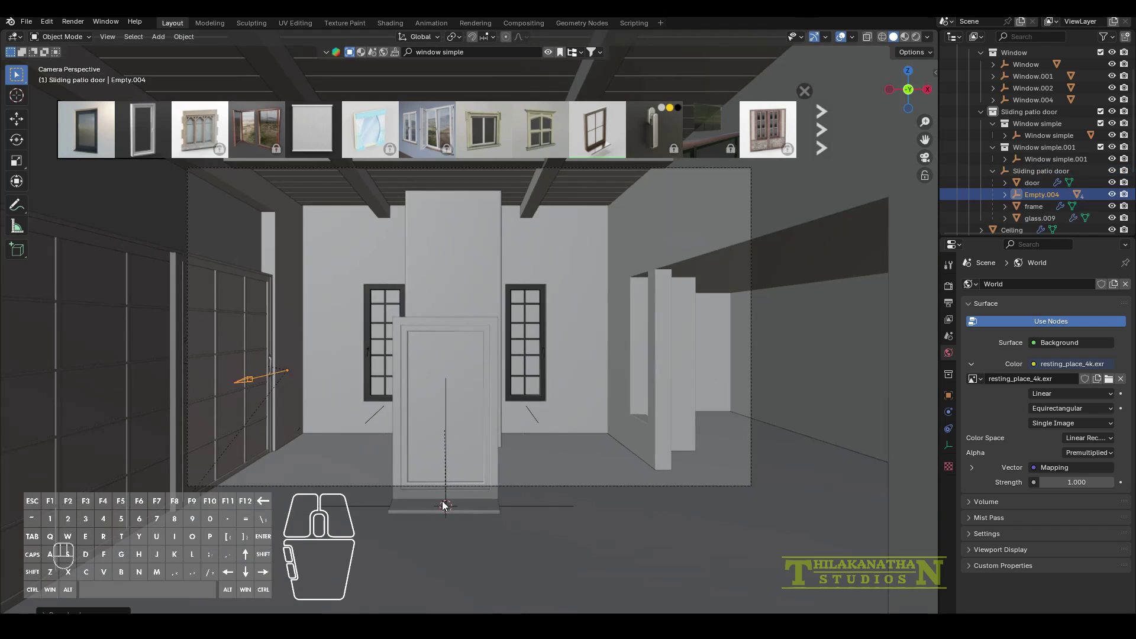
# Raise the newly placed Window simple.001 along Z to about the patio door's top and rotate it 90 degrees about Z.
pyautogui.press('g')
pyautogui.press('z')
pyautogui.click(446, 264)
pyautogui.press('r')
pyautogui.press('z')
pyautogui.press('9')
pyautogui.press('0')
pyautogui.click(476, 323)
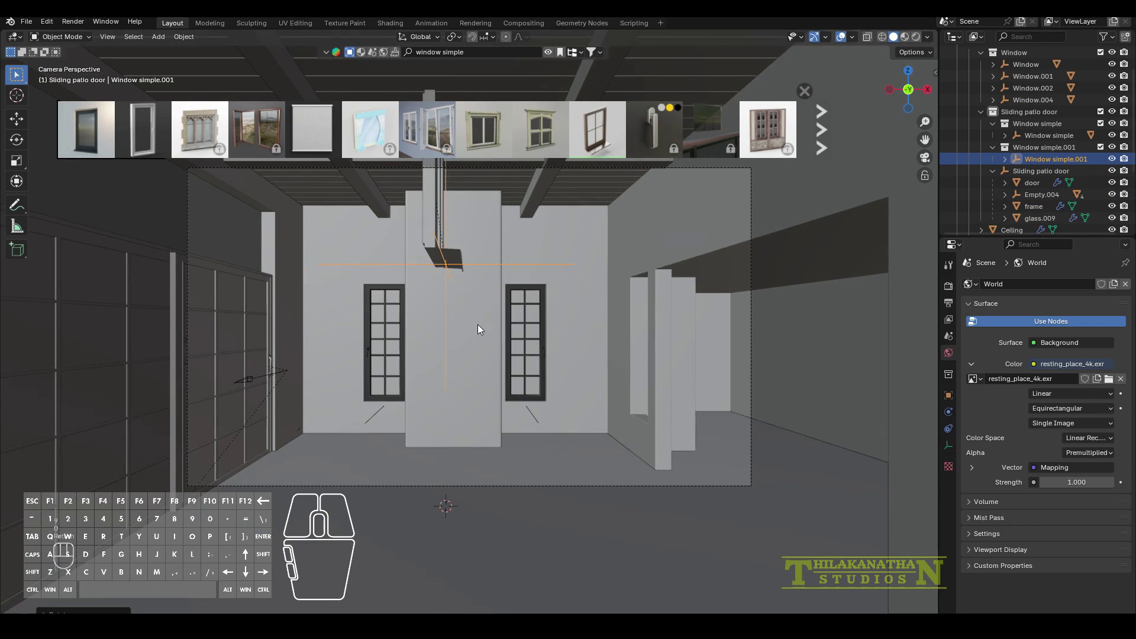
# Move Window simple.001 along X into the side wall opening and adjust its height to sit above the patio door.
pyautogui.moveTo(478, 324); pyautogui.dragTo(534, 339, button='middle')
pyautogui.scroll(-8, 534, 342)
pyautogui.press('g')
pyautogui.press('x')
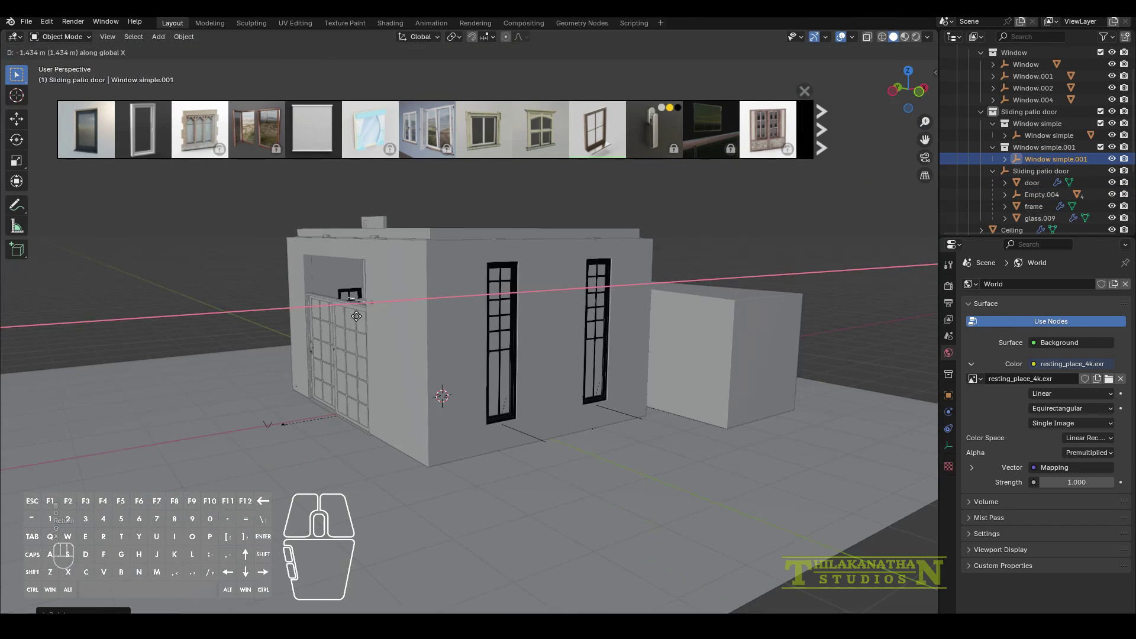
pyautogui.press('KP_Decimal')
pyautogui.press('g')
pyautogui.press('x')
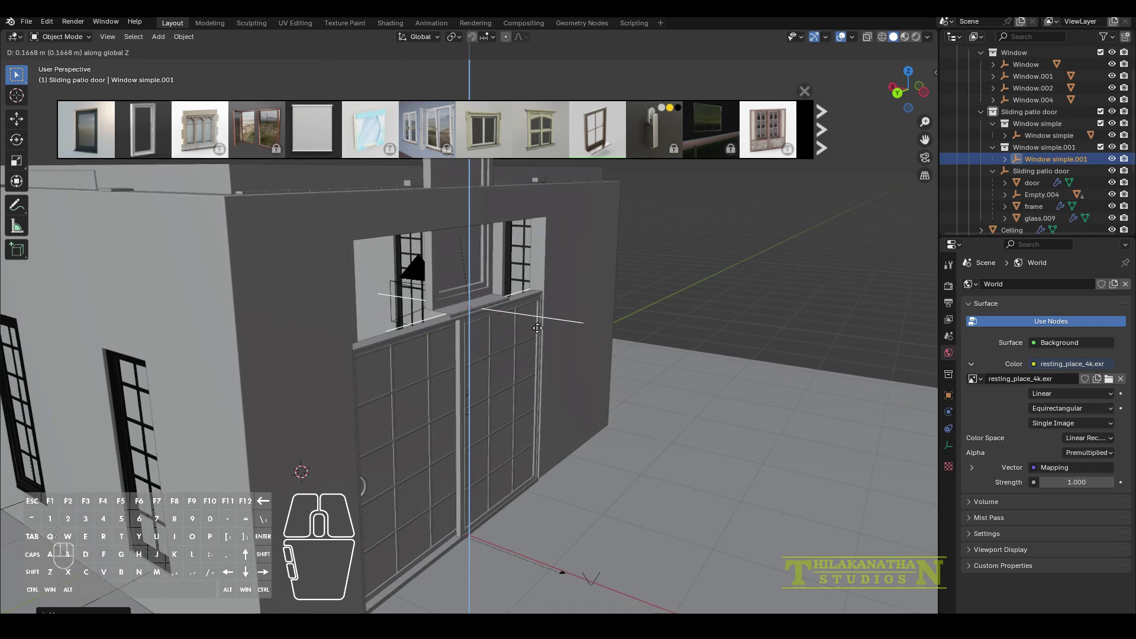
pyautogui.click(537, 328)
# Snap the 3D cursor to Window simple.001, add a cube there and scale it down to a small block.
pyautogui.moveTo(537, 329); pyautogui.dragTo(559, 367, button='middle')
pyautogui.scroll(2, 557, 371)
pyautogui.hotkey('shift', 's')
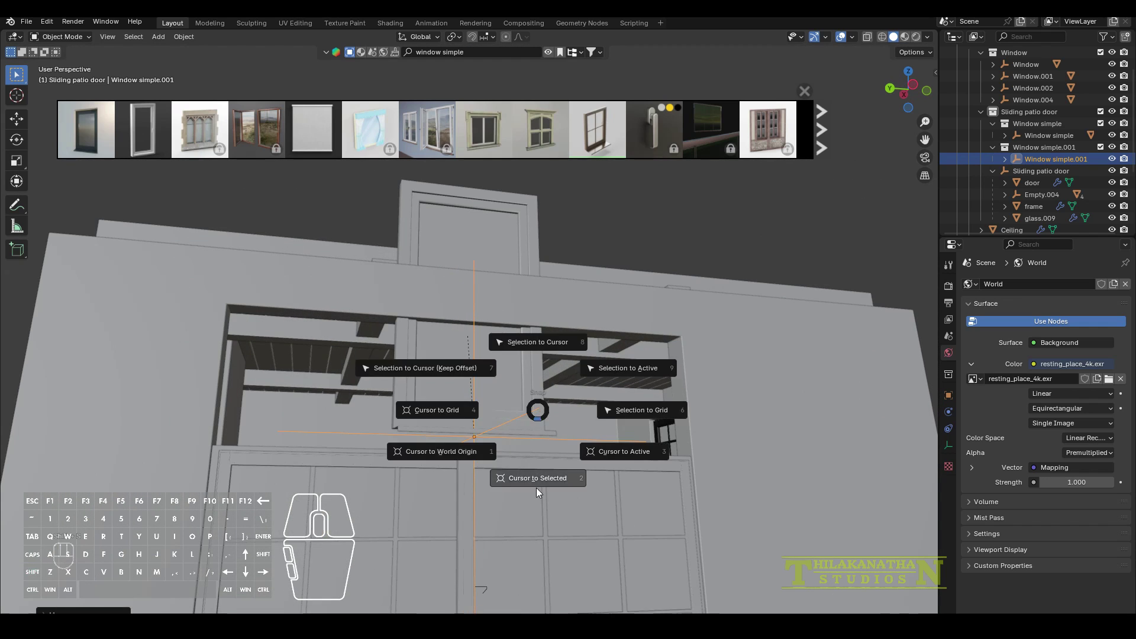
pyautogui.click(536, 484)
pyautogui.hotkey('shift', 'a')
pyautogui.click(592, 446)
pyautogui.press('s')
pyautogui.click(502, 460)
# Shift the cube about 0.01 m along X and stretch it along Y into a beam spanning the opening above the patio door.
pyautogui.moveTo(502, 460); pyautogui.dragTo(609, 468, button='middle')
pyautogui.press('g')
pyautogui.press('x')
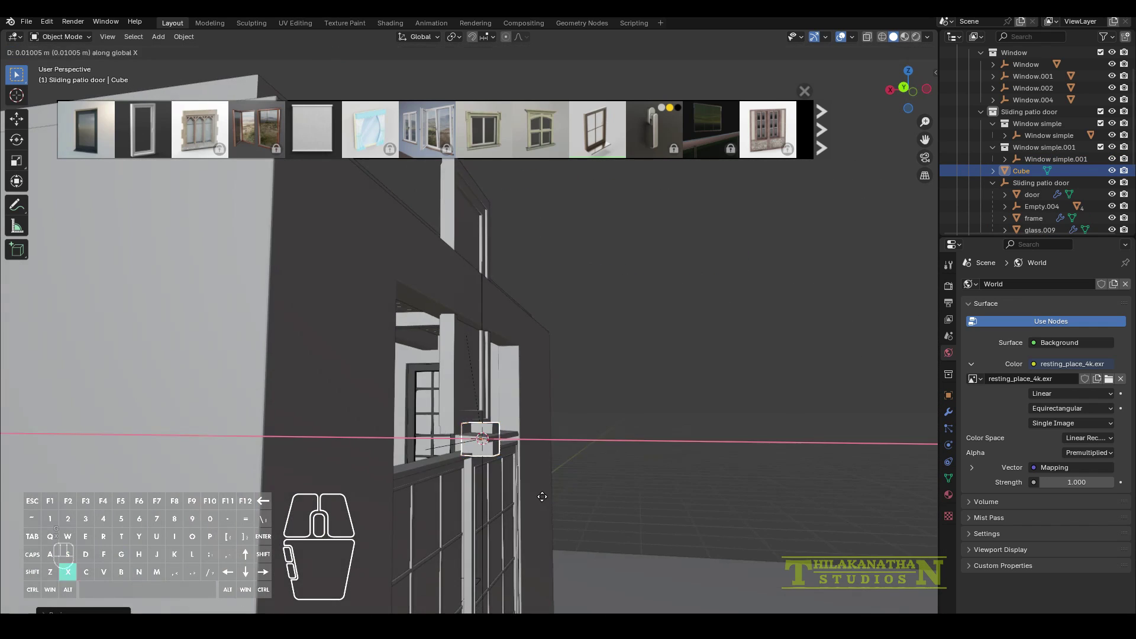
pyautogui.click(541, 497)
pyautogui.moveTo(540, 497); pyautogui.dragTo(439, 505, button='middle')
pyautogui.scroll(-2, 439, 505)
pyautogui.press('s')
pyautogui.press('y')
pyautogui.click(535, 498)
# Edit the window.004 mesh and lower its top frame along Z to meet the wall opening's upper edge.
pyautogui.moveTo(334, 502); pyautogui.dragTo(374, 472, button='middle')
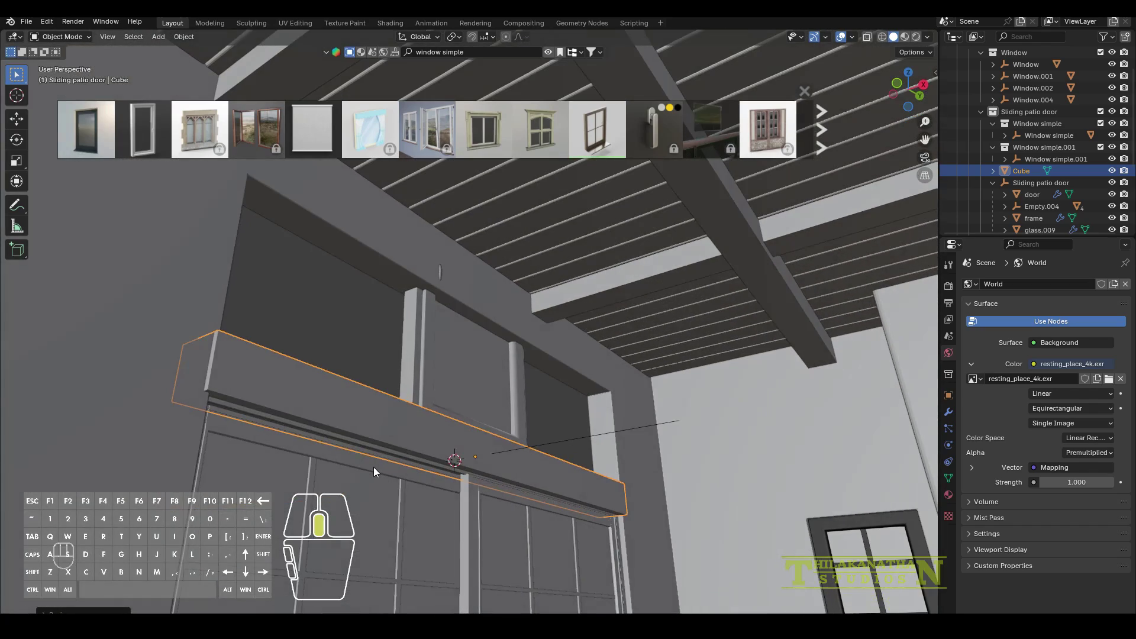
pyautogui.moveTo(244, 324); pyautogui.dragTo(528, 463, button='middle')
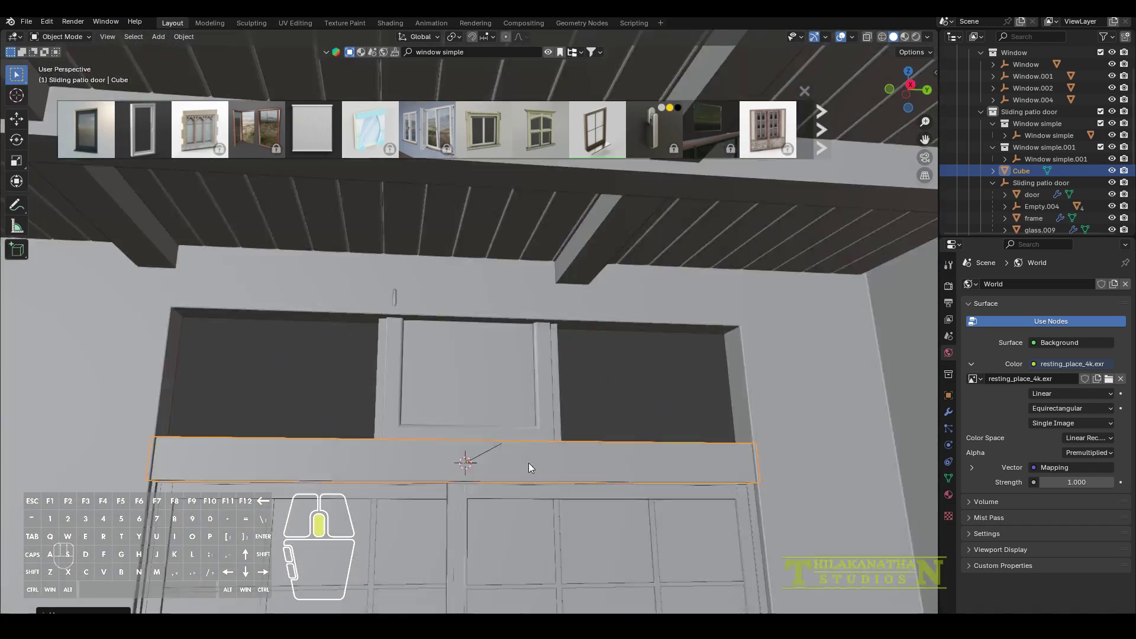
pyautogui.click(374, 425)
pyautogui.moveTo(374, 424); pyautogui.dragTo(663, 467, button='middle')
pyautogui.press('Tab')
pyautogui.hotkey('alt', 'z')
pyautogui.press('b')
pyautogui.moveTo(365, 180); pyautogui.dragTo(568, 249)
pyautogui.press('g')
pyautogui.press('z')
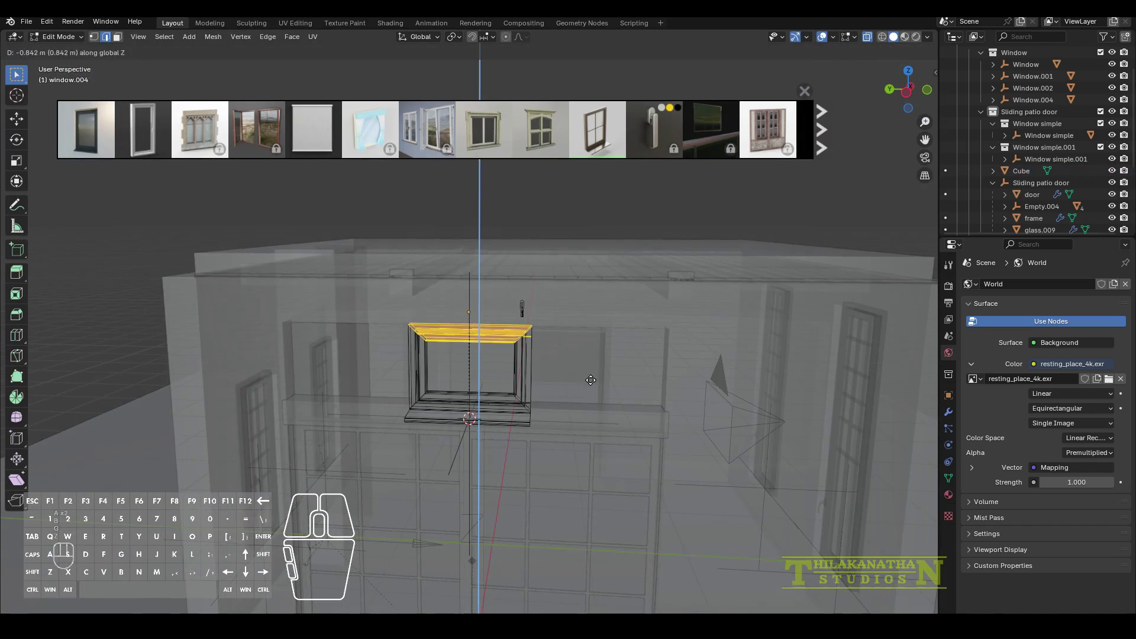
pyautogui.click(514, 323)
pyautogui.press('KP_Decimal')
pyautogui.press('g')
pyautogui.press('z')
pyautogui.click(491, 348)
# Stretch the positive-Y end of the window.004 frame along Y to reach that side of the wall opening.
pyautogui.scroll(-4, 509, 367)
pyautogui.press('b')
pyautogui.moveTo(442, 287); pyautogui.dragTo(296, 488)
pyautogui.press('g')
pyautogui.press('y')
pyautogui.click(38, 488)
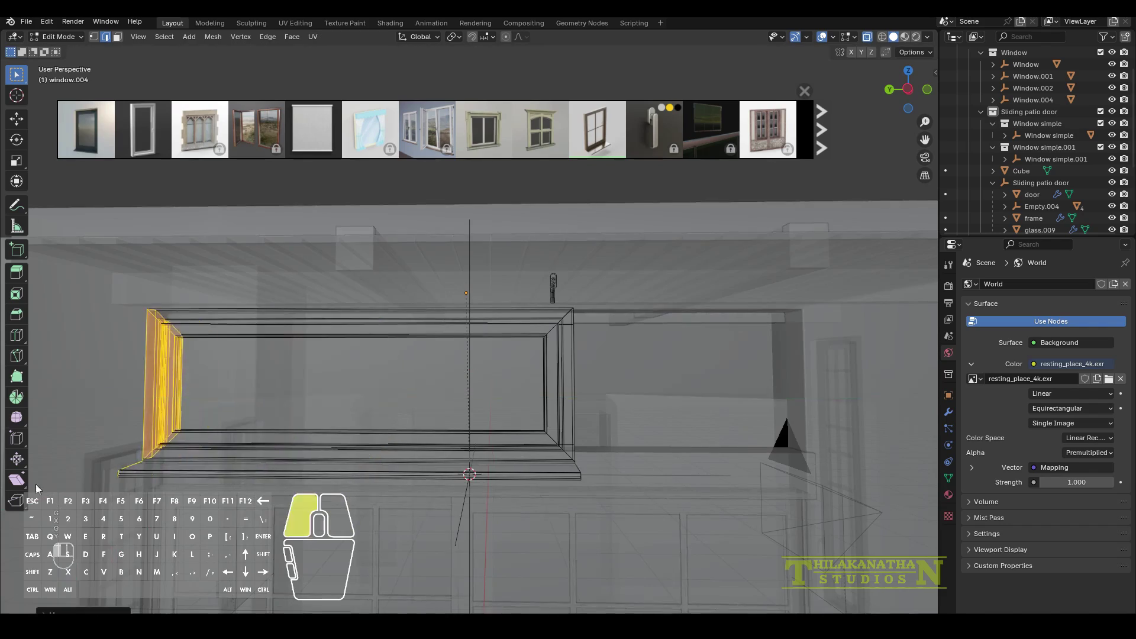
# Select the detached handle geometry above the window.004 frame and hide it.
pyautogui.moveTo(468, 332); pyautogui.dragTo(508, 287, button='middle')
pyautogui.press('a')
pyautogui.press('a')
pyautogui.press('b')
pyautogui.moveTo(553, 296); pyautogui.dragTo(561, 311)
pyautogui.moveTo(561, 311); pyautogui.dragTo(518, 309, button='middle')
pyautogui.press('h')
# Stretch the negative-Y end of the window.004 frame to the opening's other side, leave mesh editing and return to the camera view.
pyautogui.press('a')
pyautogui.press('a')
pyautogui.press('b')
pyautogui.moveTo(522, 293); pyautogui.dragTo(613, 507)
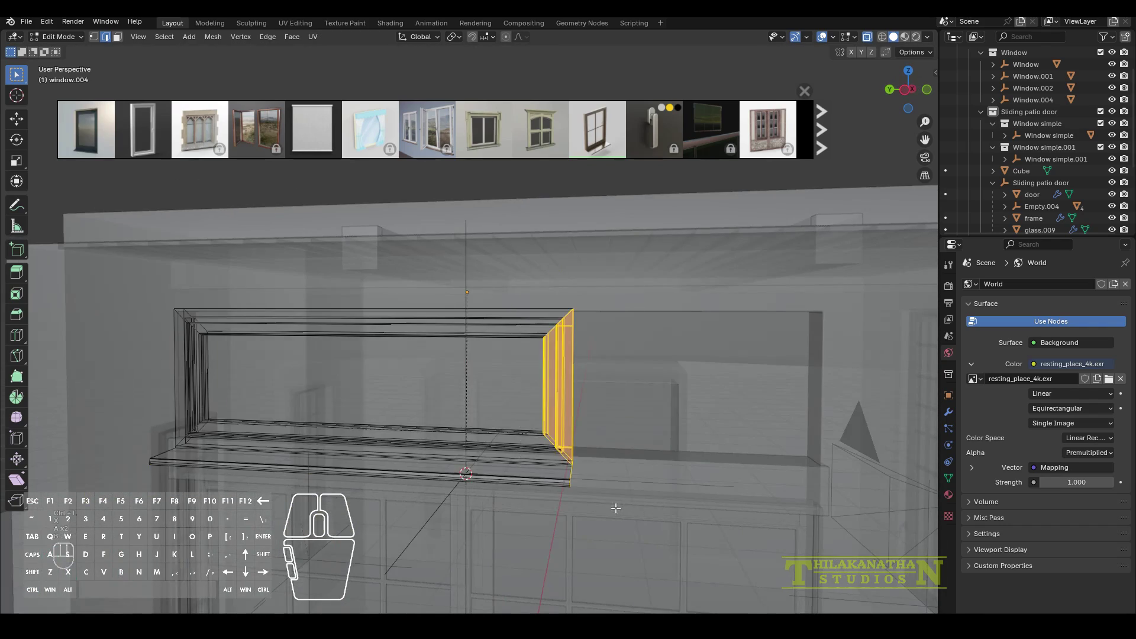
pyautogui.press('g')
pyautogui.press('x')
pyautogui.rightClick(643, 511)
pyautogui.press('g')
pyautogui.press('y')
pyautogui.click(923, 495)
pyautogui.moveTo(924, 495)
pyautogui.mouseDown(button='middle')
pyautogui.moveTo(497, 426)
pyautogui.moveTo(453, 479)
pyautogui.moveTo(471, 462)
pyautogui.moveTo(501, 467)
pyautogui.mouseUp(button='middle')
pyautogui.press('Tab')
pyautogui.click(868, 37)
pyautogui.press('KP_0')
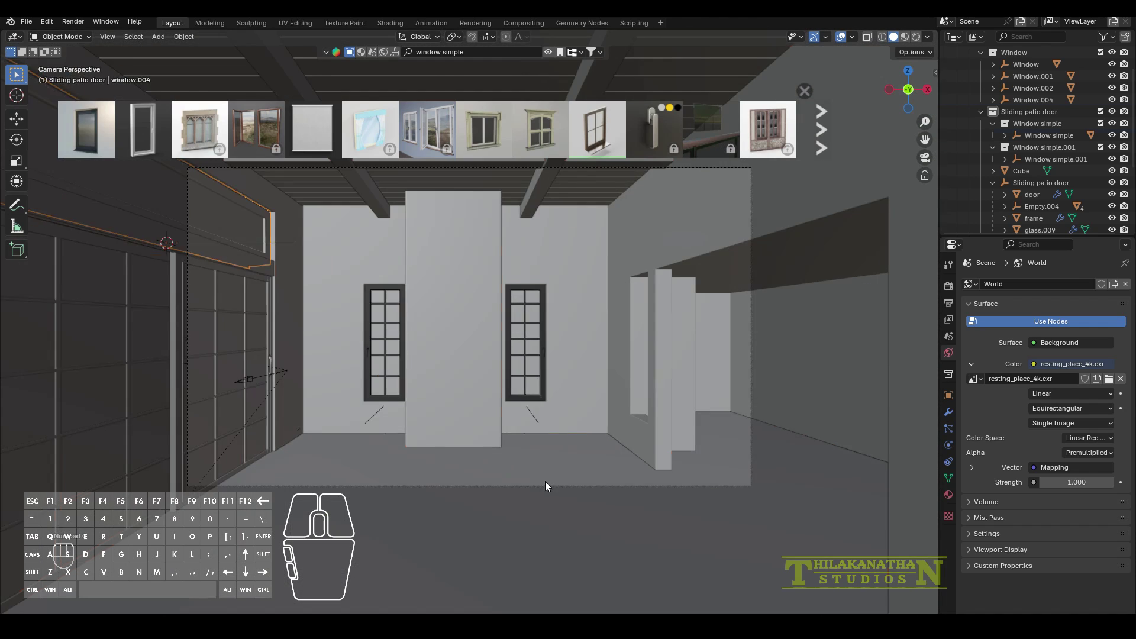
# Deselect everything, save the file and switch to the Shading workspace in camera view.
pyautogui.press('a')
pyautogui.press('a')
pyautogui.click(26, 22)
pyautogui.click(42, 97)
pyautogui.click(384, 24)
pyautogui.press('KP_0')
# Select window.004 above the patio door, edit its mesh and choose its sklo.001 glass material slot.
pyautogui.scroll(3, 516, 342)
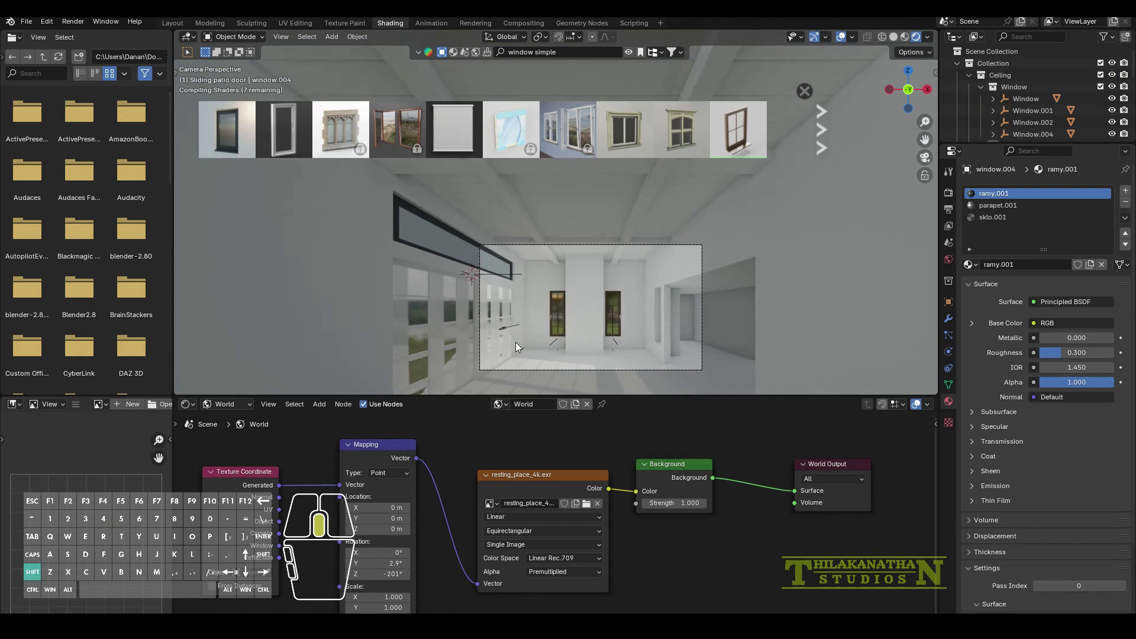
pyautogui.keyDown('shift'); pyautogui.moveTo(583, 338); pyautogui.dragTo(593, 191, button='middle'); pyautogui.keyUp('shift')
pyautogui.scroll(2, 534, 308)
pyautogui.scroll(-5, 532, 303)
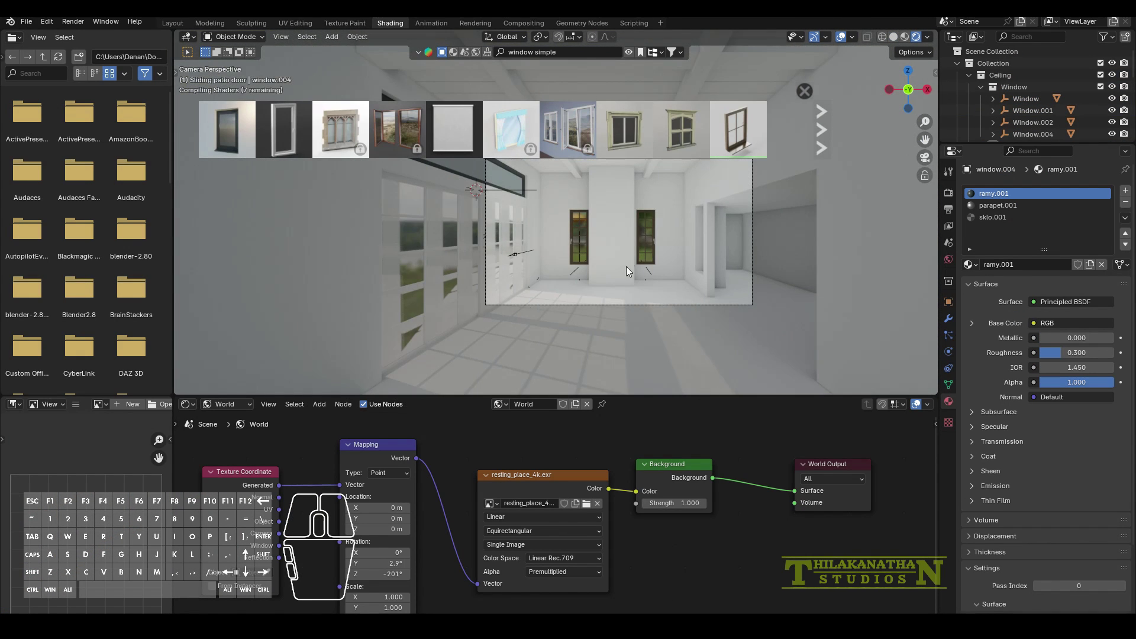
pyautogui.click(626, 267)
pyautogui.scroll(5, 510, 187)
pyautogui.scroll(-3, 508, 184)
pyautogui.click(496, 170)
pyautogui.press('Tab')
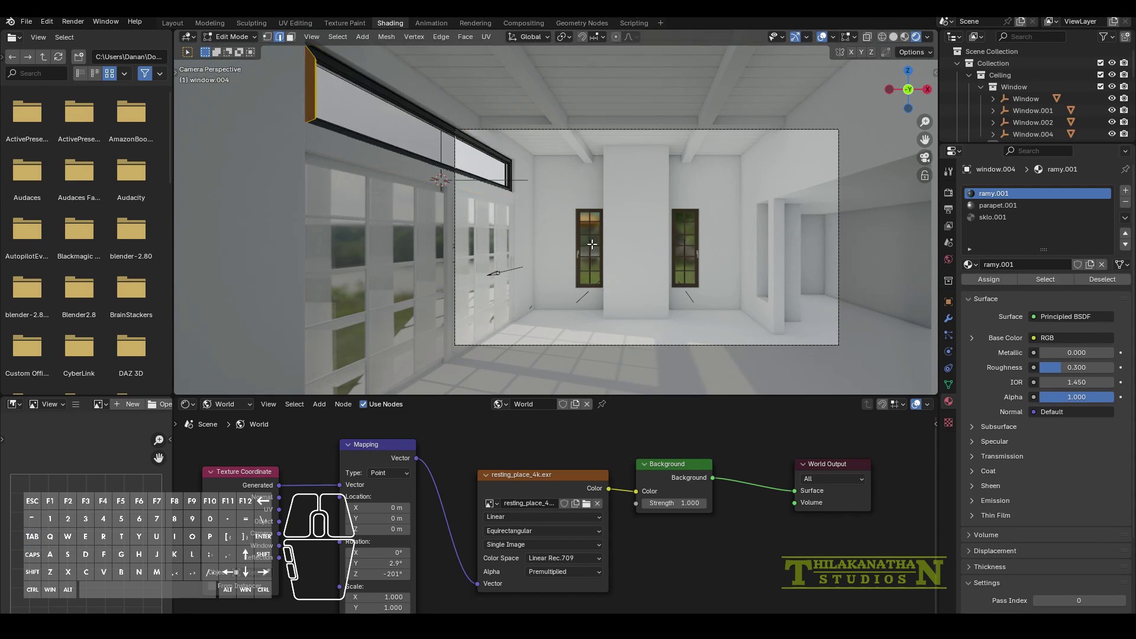
pyautogui.click(1025, 216)
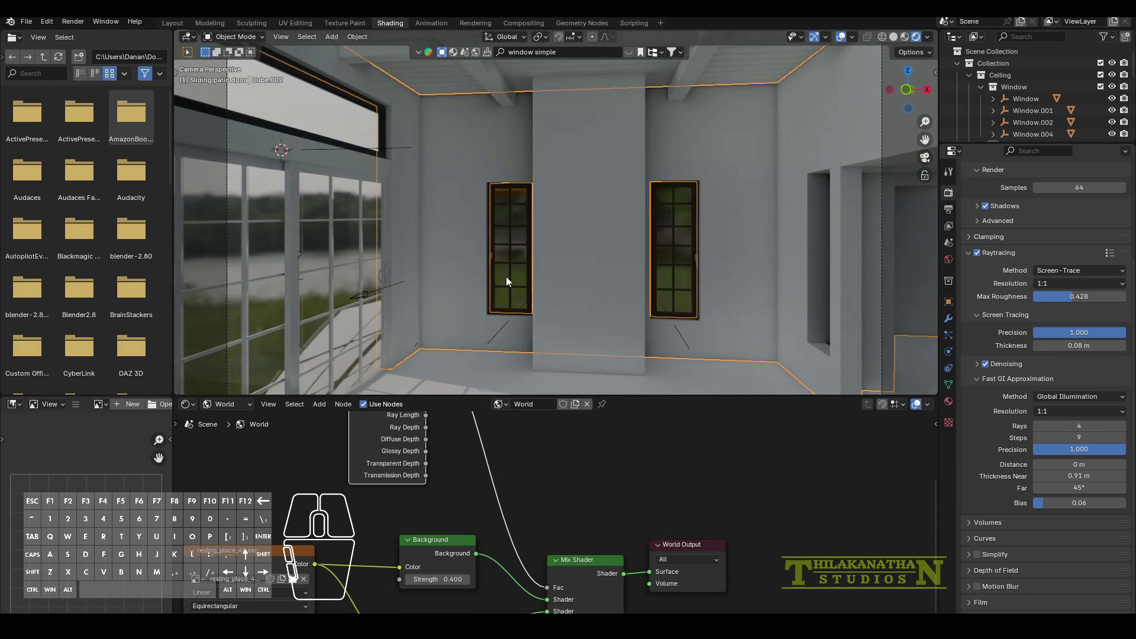
# Set the Background node's strength to 0.700 in the world shader.
pyautogui.scroll(-1, 506, 277)
pyautogui.moveTo(438, 579)
pyautogui.mouseDown()
pyautogui.moveTo(413, 579)
pyautogui.moveTo(467, 579)
pyautogui.moveTo(434, 579)
pyautogui.moveTo(449, 580)
pyautogui.mouseUp()
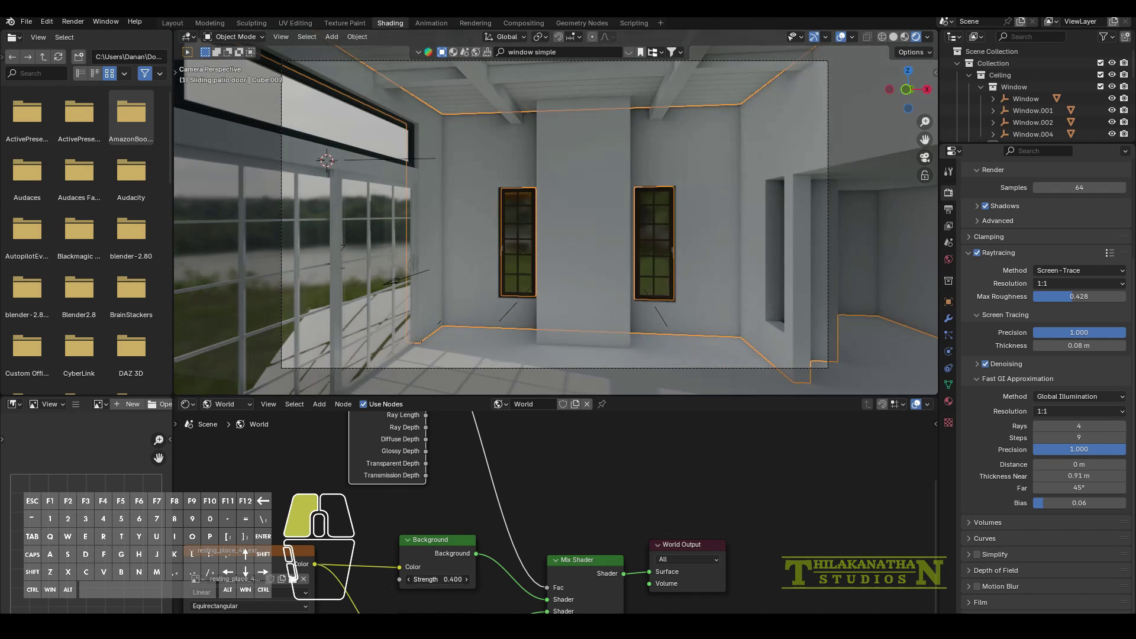
pyautogui.scroll(-1, 460, 244)
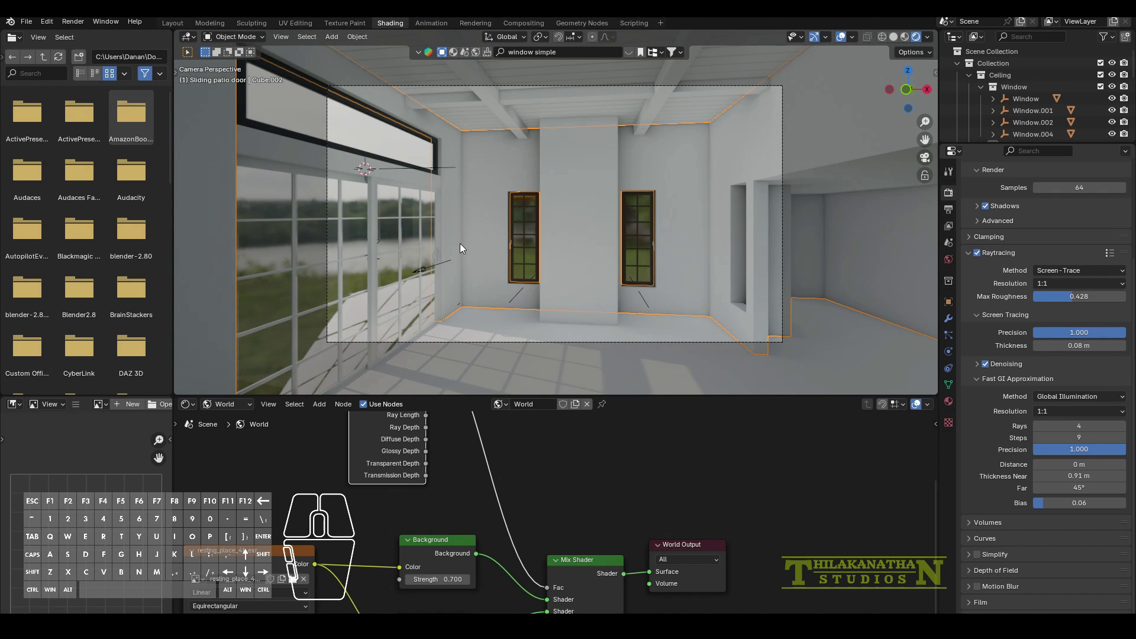
# Browse the wood materials, search for hardwood and apply the grey-brown hardwood material to the room floor.
pyautogui.click(46, 21)
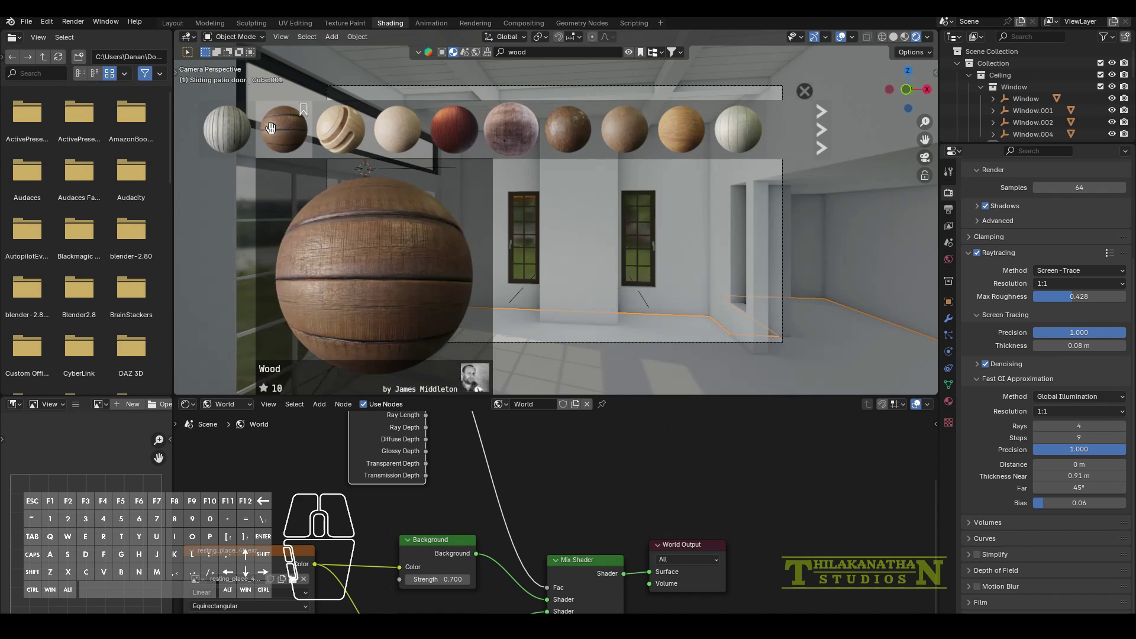
pyautogui.click(822, 129)
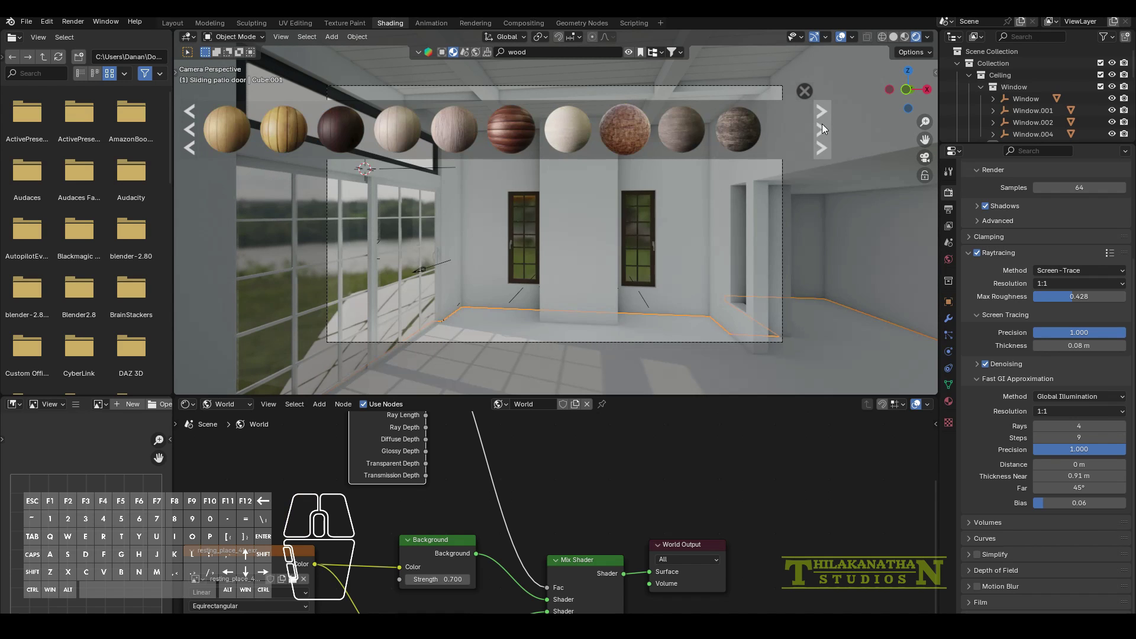
pyautogui.click(823, 129)
pyautogui.write('wood')
pyautogui.press('Return')
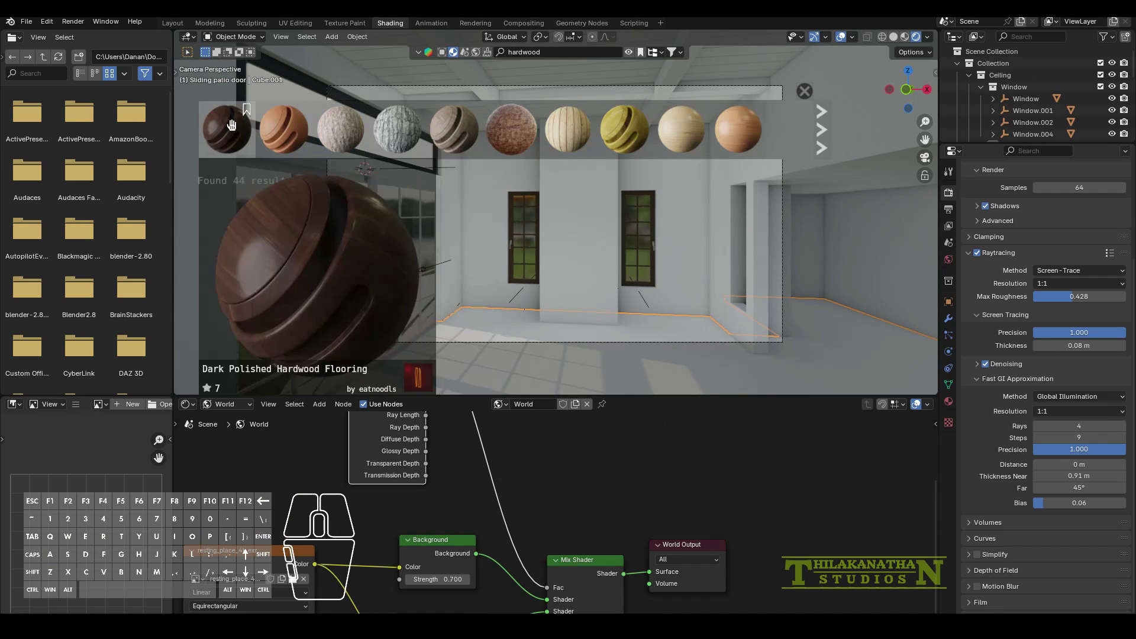
pyautogui.moveTo(461, 130); pyautogui.dragTo(663, 329)
# Select the room walls, search the material library for stucco and plaster, and apply the smooth grey plaster material to them.
pyautogui.click(702, 213)
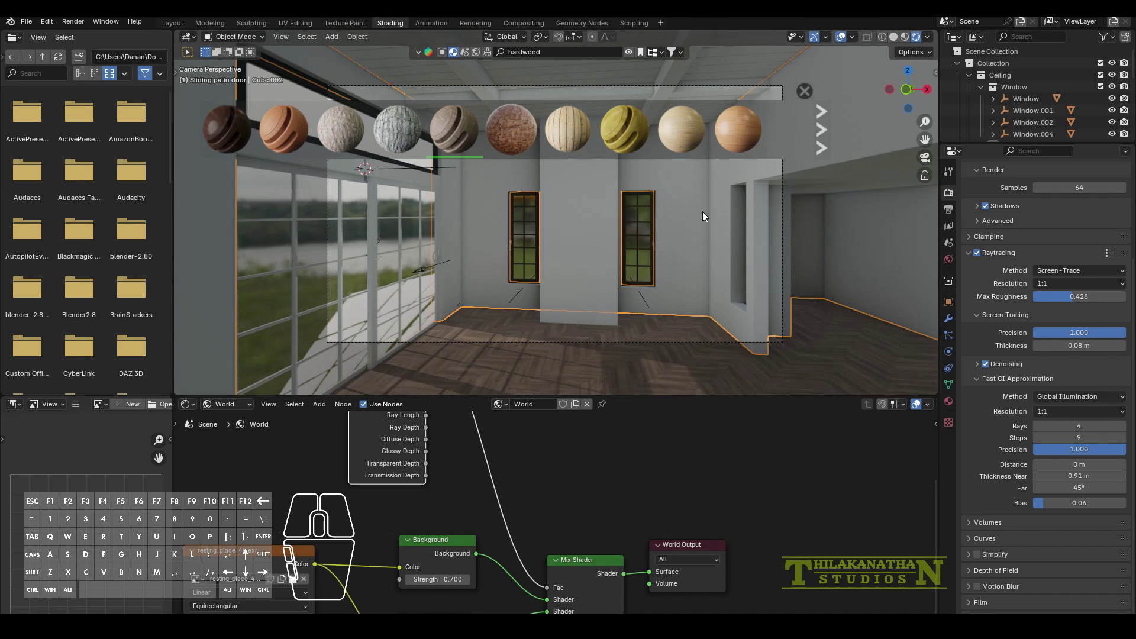
pyautogui.click(548, 52)
pyautogui.write('stucco')
pyautogui.press('Return')
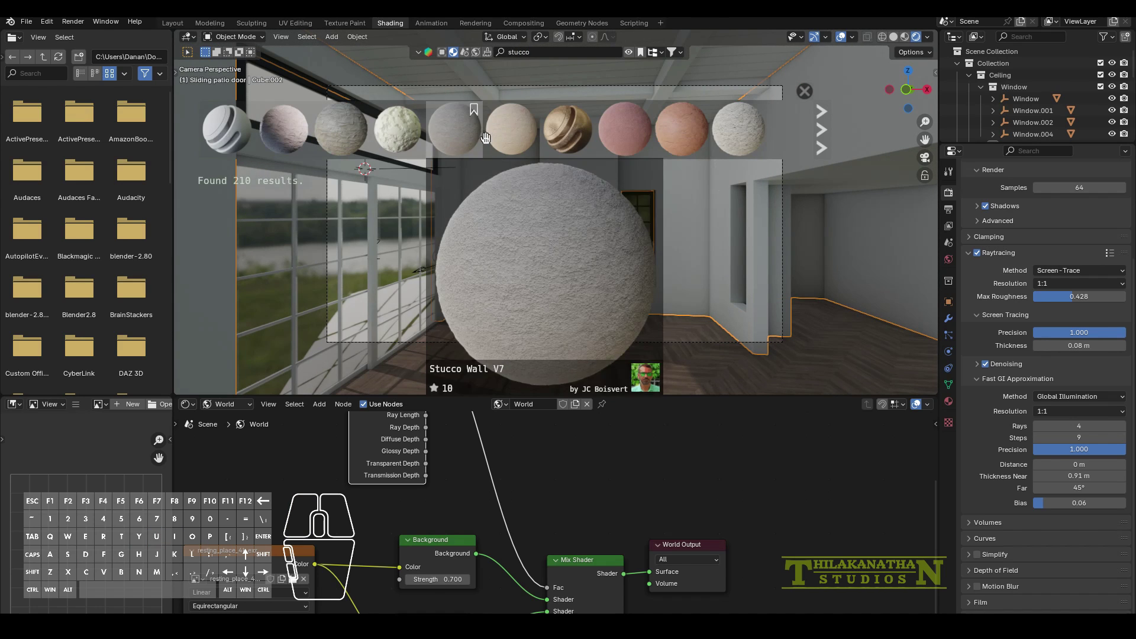
pyautogui.press('BackSpace')
pyautogui.press('BackSpace')
pyautogui.press('BackSpace')
pyautogui.press('BackSpace')
pyautogui.press('BackSpace')
pyautogui.press('BackSpace')
pyautogui.write('plaster')
pyautogui.press('Return')
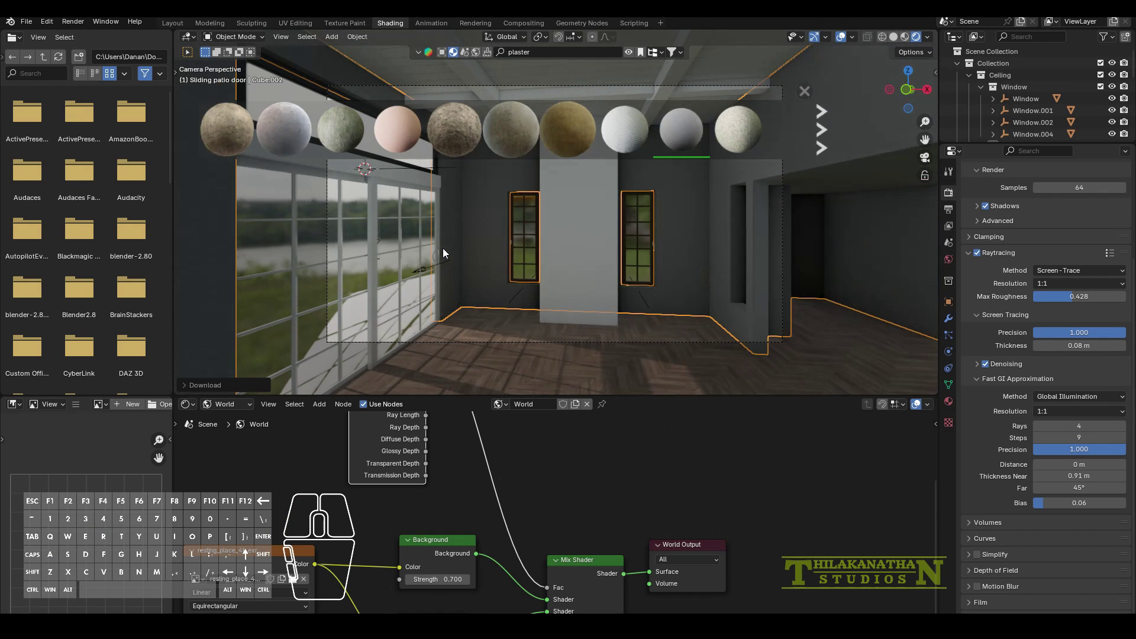
# Select the tall central column, search the material library for marble and apply the Grey Marble material to it.
pyautogui.scroll(2, 698, 288)
pyautogui.scroll(5, 719, 271)
pyautogui.scroll(-5, 718, 269)
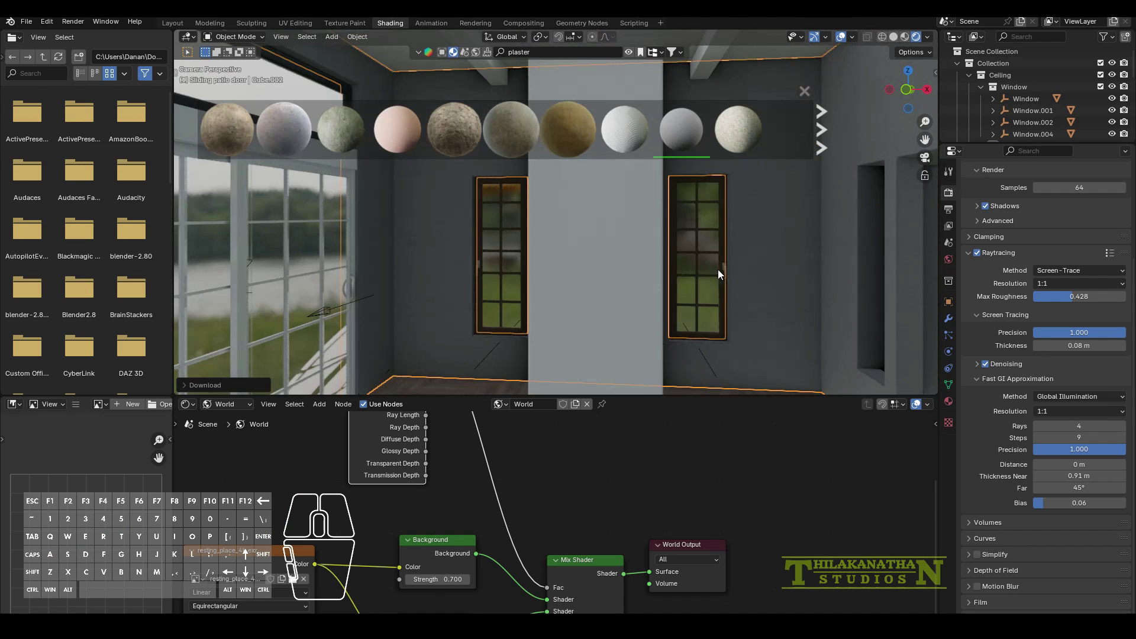
pyautogui.click(627, 205)
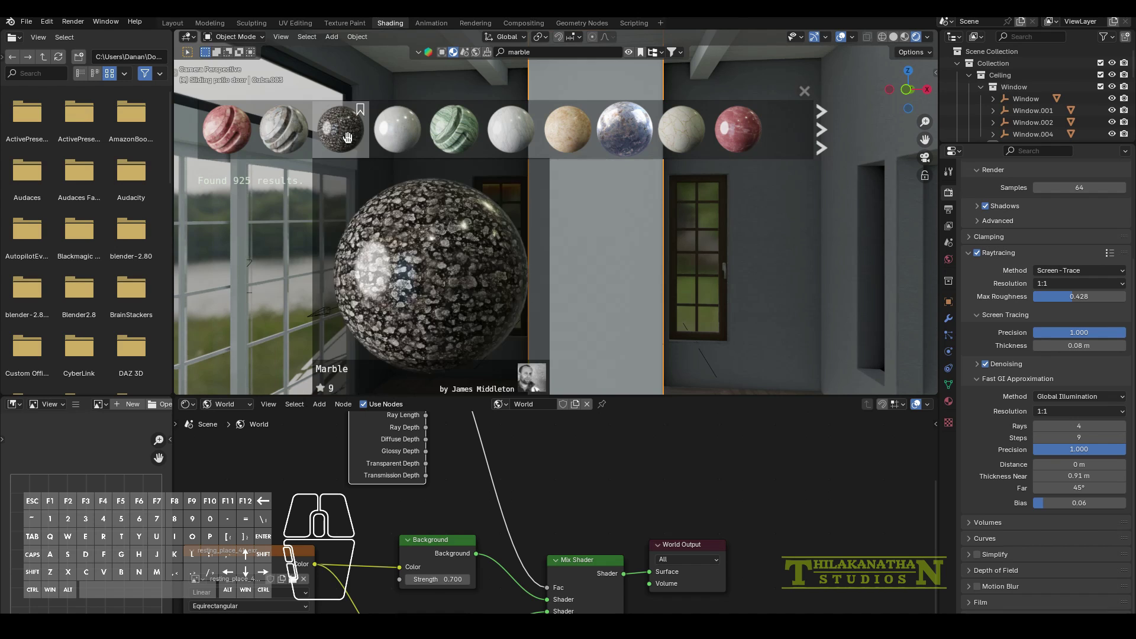
pyautogui.click(283, 129)
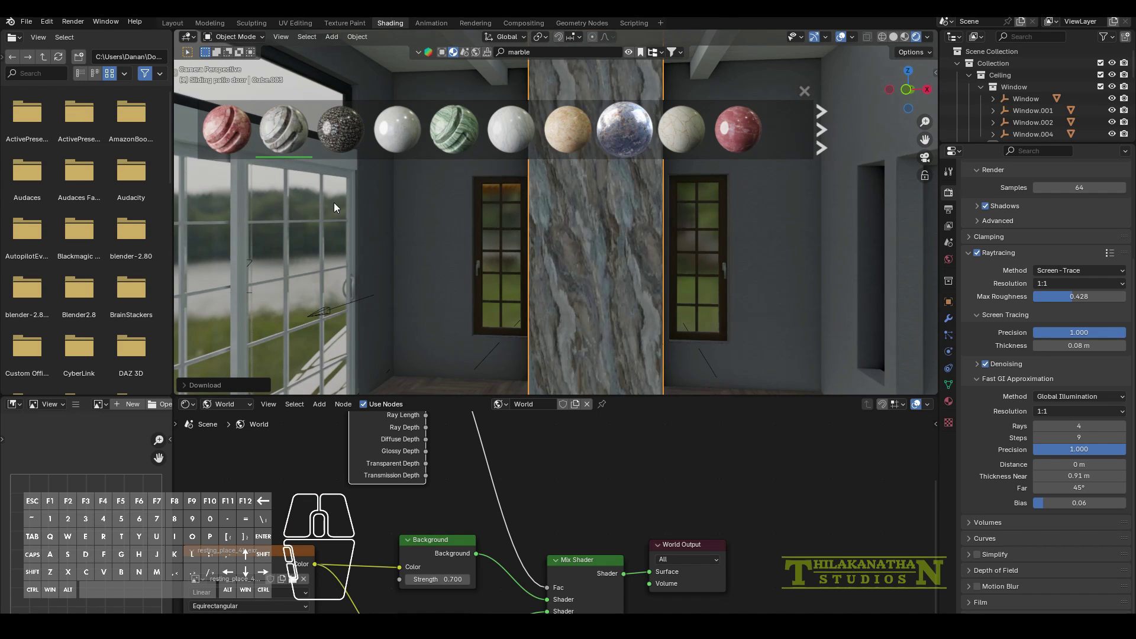
# Unwrap the column in edit mode and show greymarble_6_basecolor-2K.png behind its UVs in the UV Editing workspace.
pyautogui.scroll(-3, 334, 203)
pyautogui.press('Tab')
pyautogui.press('u')
pyautogui.click(599, 261)
pyautogui.click(295, 23)
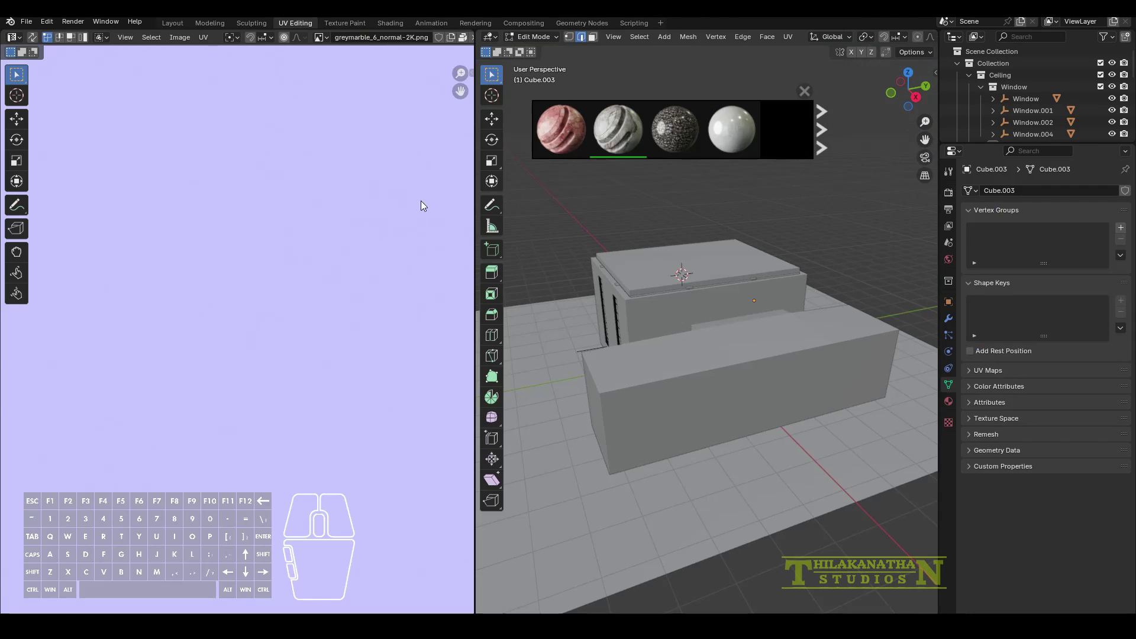
pyautogui.click(949, 401)
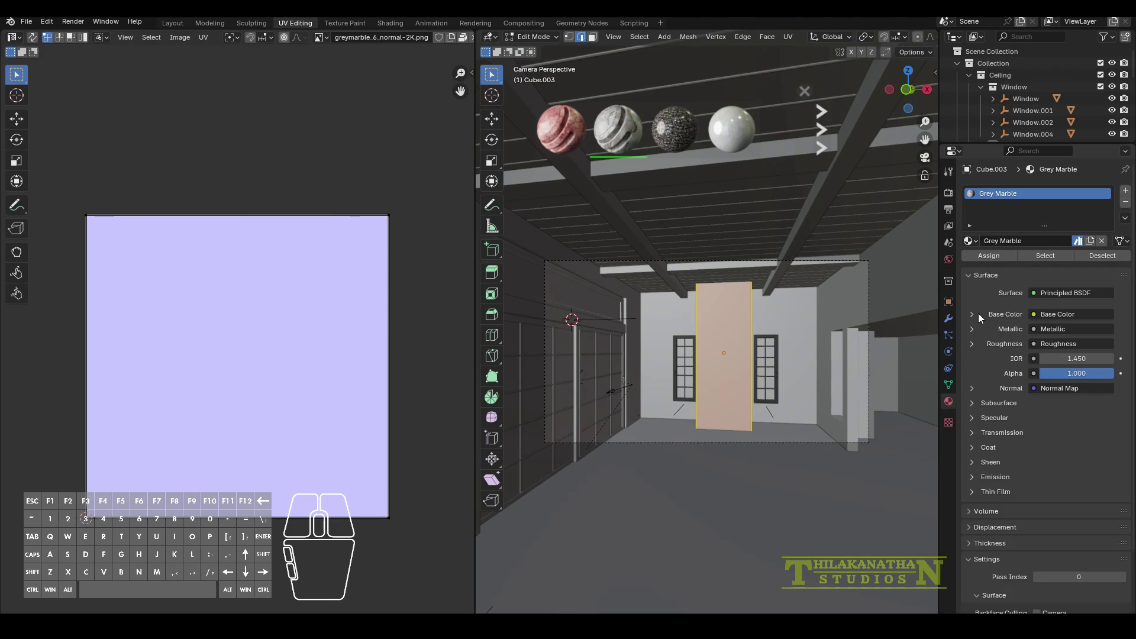
pyautogui.click(321, 37)
pyautogui.click(333, 105)
# Try to project the column's UVs from the front view and scale them up over the marble image.
pyautogui.press('KP_1')
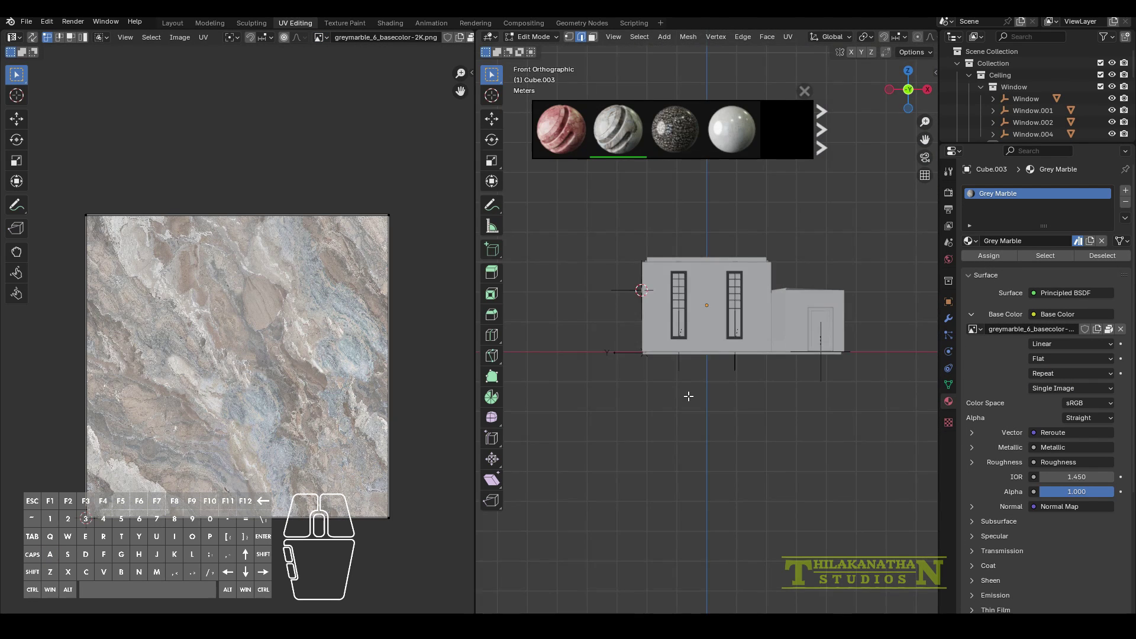
pyautogui.press('KP_0')
pyautogui.press('KP_1')
pyautogui.press('KP_Decimal')
pyautogui.press('u')
pyautogui.click(670, 436)
pyautogui.press('a')
pyautogui.press('s')
pyautogui.click(829, 424)
pyautogui.press('KP_0')
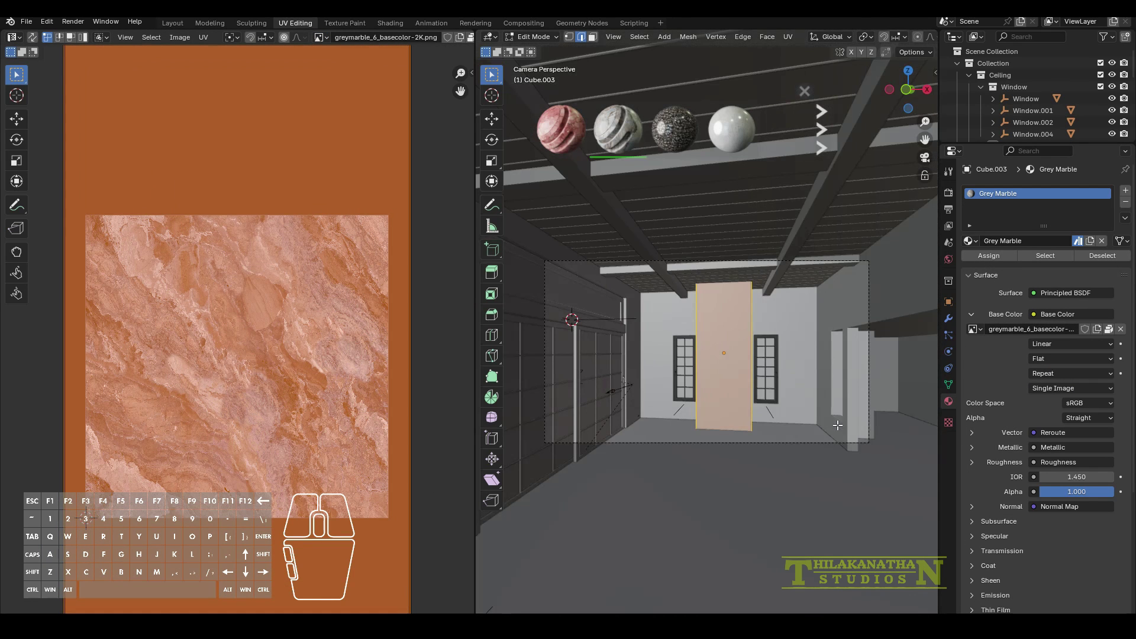
# Remap the column's UVs with Lightmap Pack.
pyautogui.moveTo(836, 331); pyautogui.dragTo(746, 367, button='middle')
pyautogui.press('u')
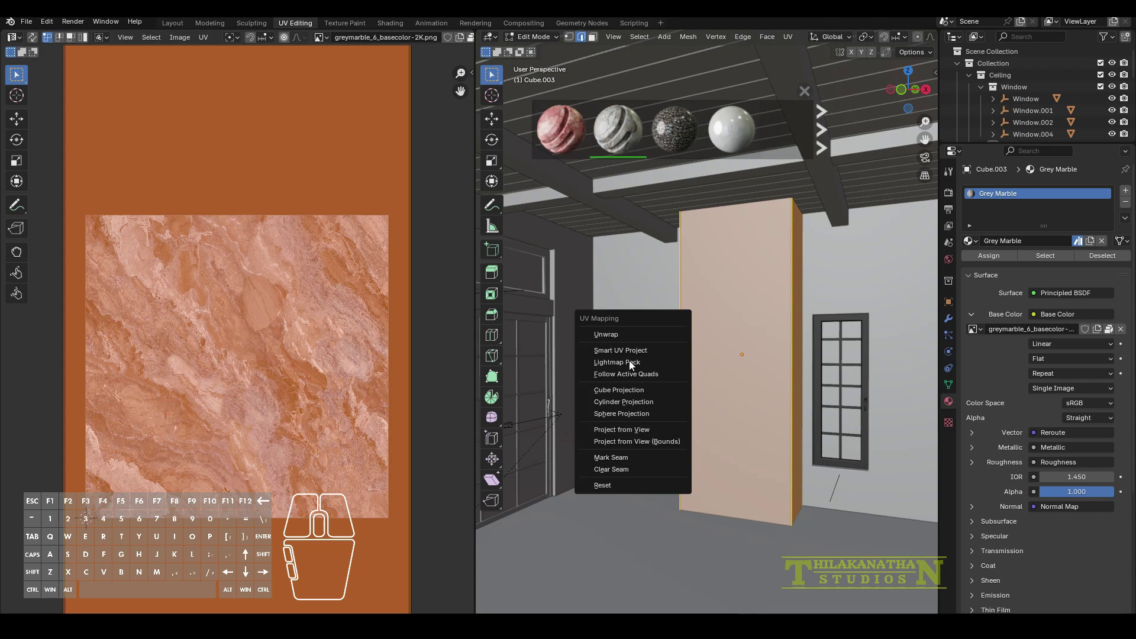
pyautogui.click(632, 361)
pyautogui.click(597, 462)
# Isolate the column in local view, mark its vertical corner edge as a seam and select the whole mesh.
pyautogui.moveTo(755, 413); pyautogui.dragTo(888, 349, button='middle')
pyautogui.press('KP_Divide')
pyautogui.click(726, 330)
pyautogui.hotkey('ctrl', 'e')
pyautogui.click(608, 517)
pyautogui.press('a')
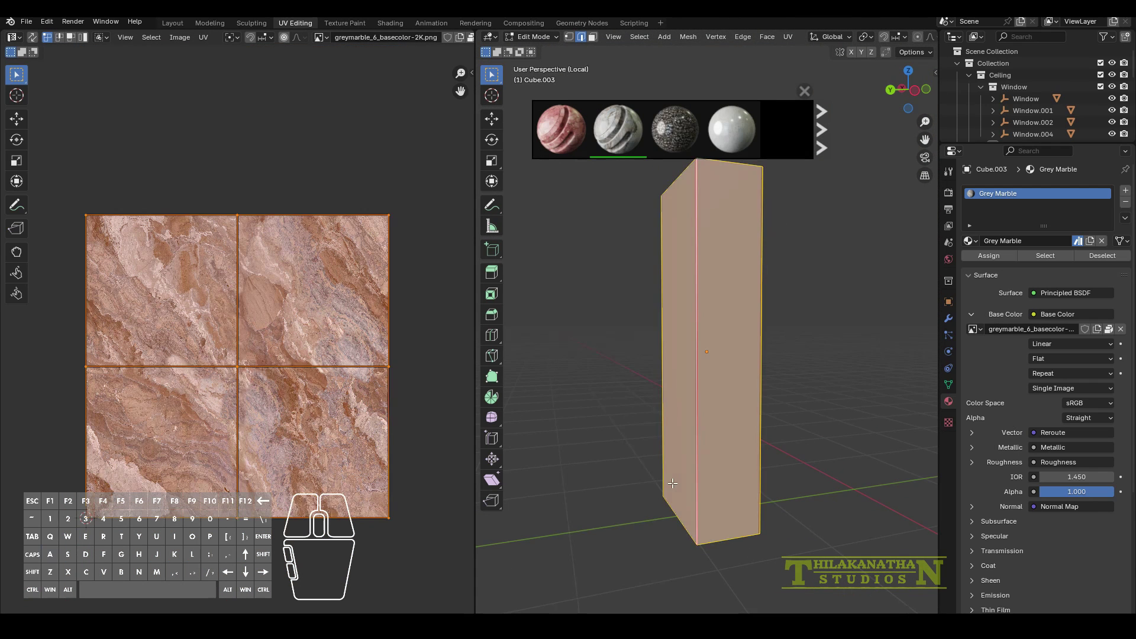
# Try to unwrap the column's mesh along its marked seam, repeating the mapping from the front view.
pyautogui.press('u')
pyautogui.click(619, 464)
pyautogui.moveTo(600, 405); pyautogui.dragTo(478, 296, button='middle')
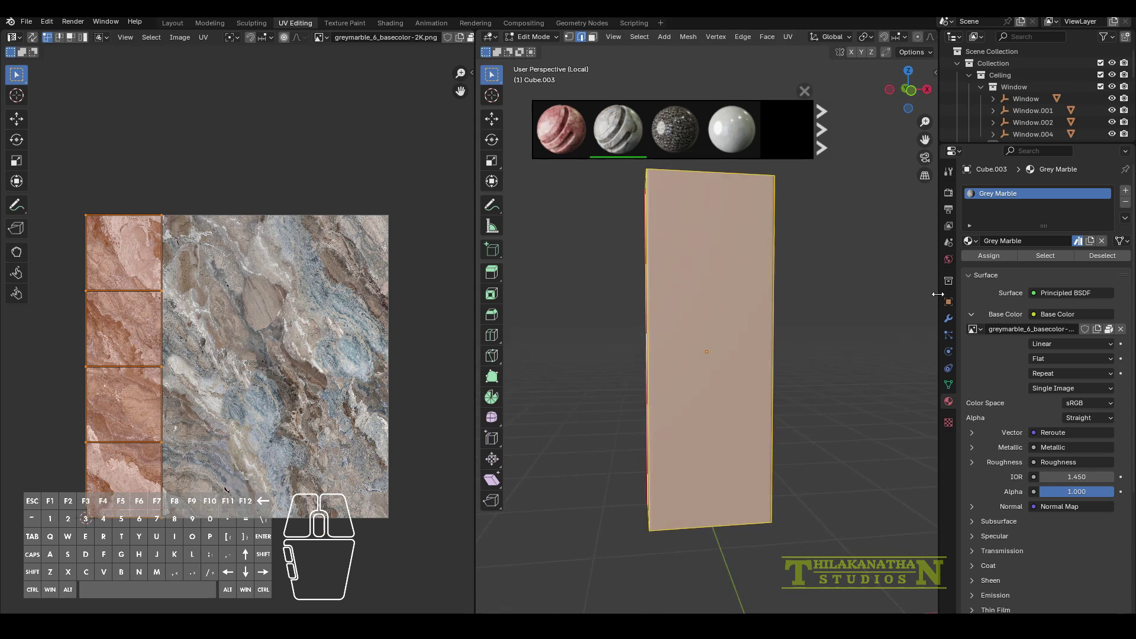
pyautogui.press('KP_1')
pyautogui.press('u')
pyautogui.click(716, 284)
# Apply all of the column's transforms in object mode and unwrap its mesh again in edit mode.
pyautogui.press('Tab')
pyautogui.hotkey('ctrl', 'a')
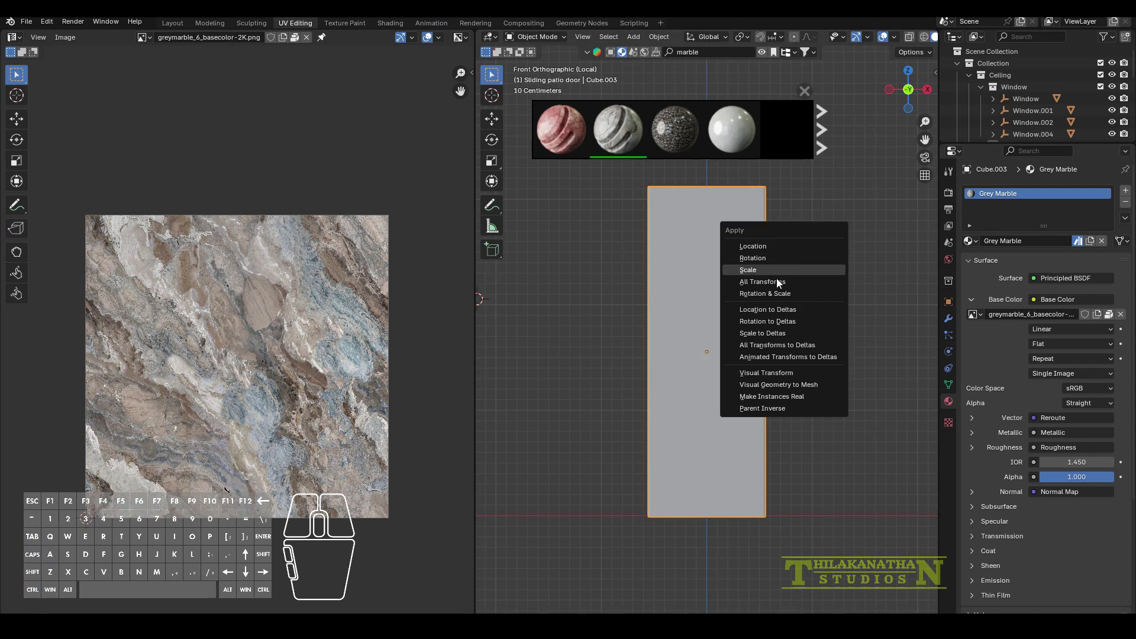
pyautogui.hotkey('ctrl', 'a')
pyautogui.click(578, 335)
pyautogui.press('Tab')
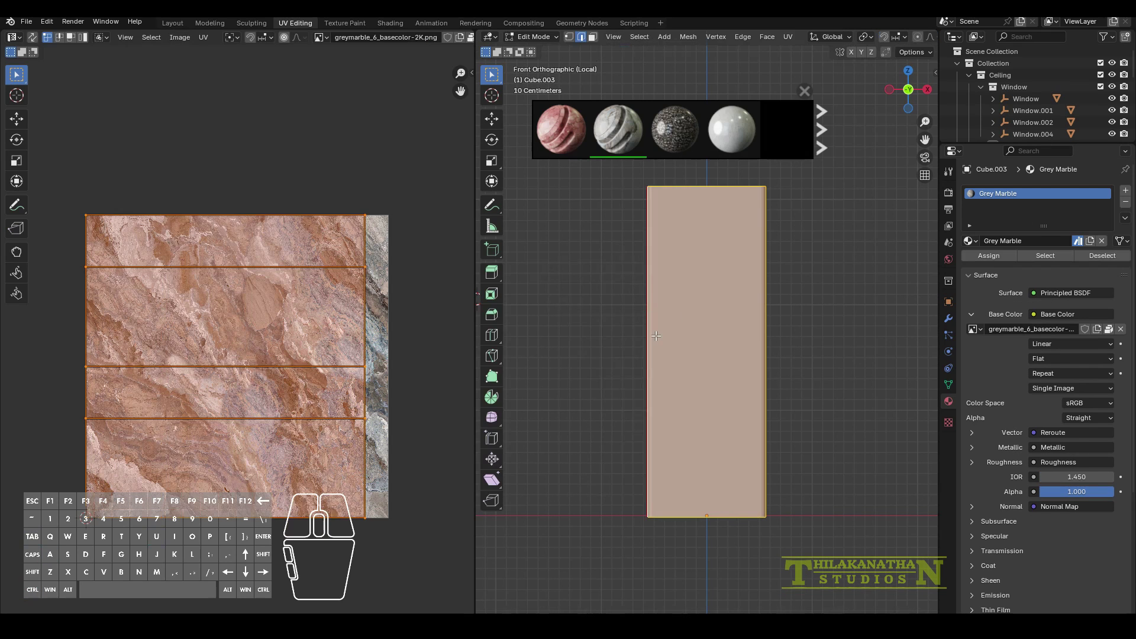
# Turn the column's UV strips upright and scale them up over the marble image, checking the pattern in material preview.
pyautogui.press('s')
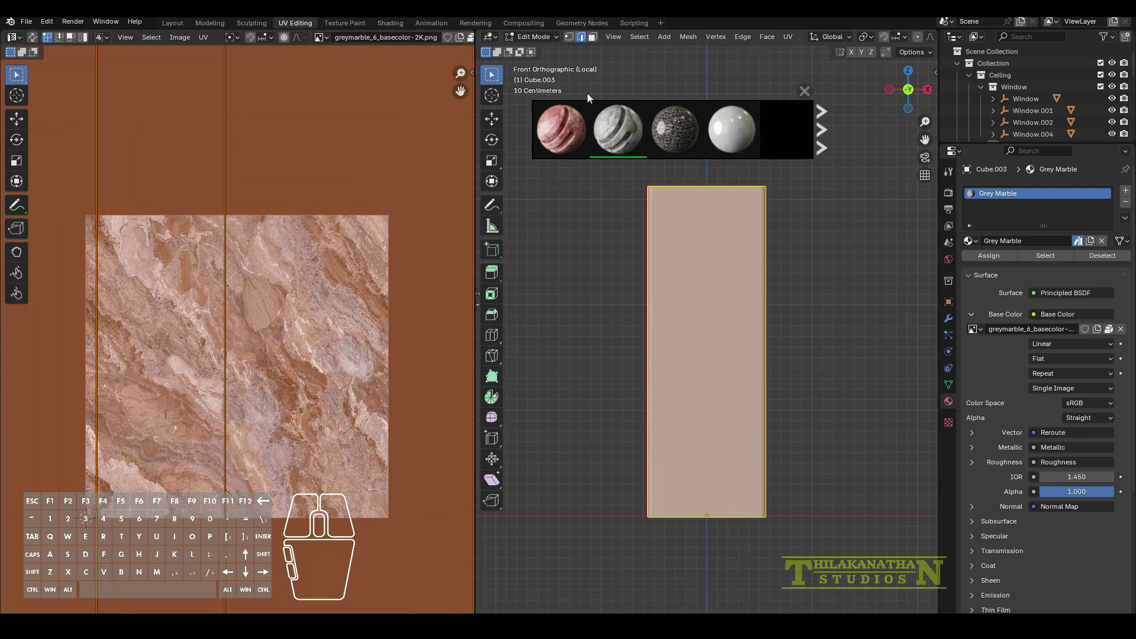
pyautogui.scroll(-7, 711, 36)
pyautogui.click(906, 37)
pyautogui.press('Tab')
pyautogui.press('Tab')
pyautogui.press('s')
pyautogui.click(77, 450)
pyautogui.press('Tab')
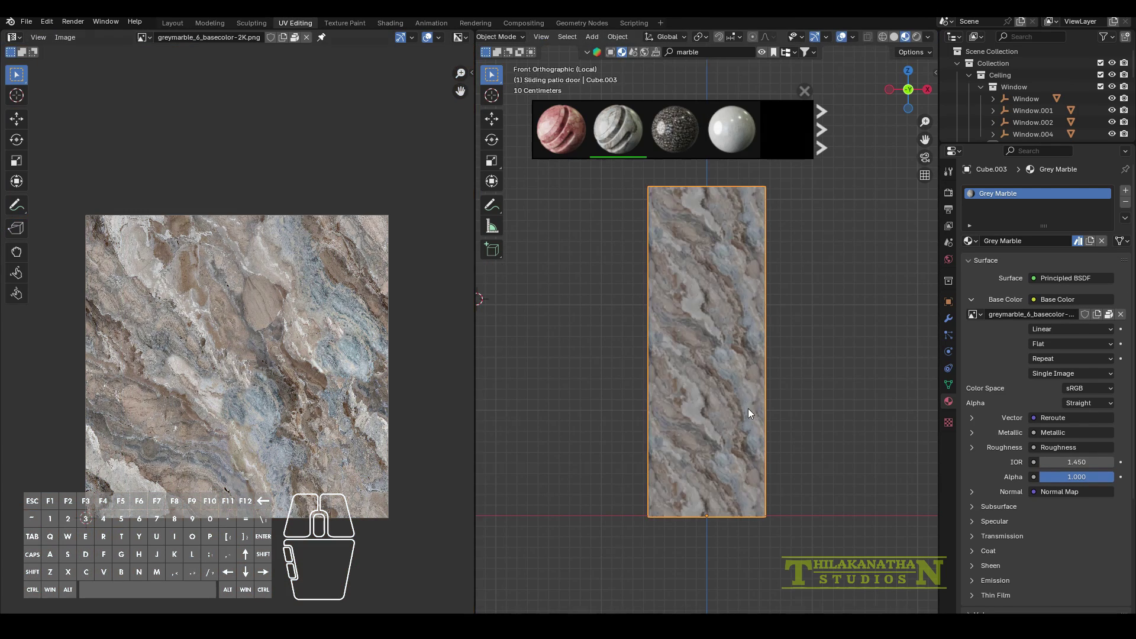
# Return to the full scene in the Layout workspace, save the file and show the column in rendered shading.
pyautogui.press('KP_Divide')
pyautogui.click(172, 22)
pyautogui.click(26, 21)
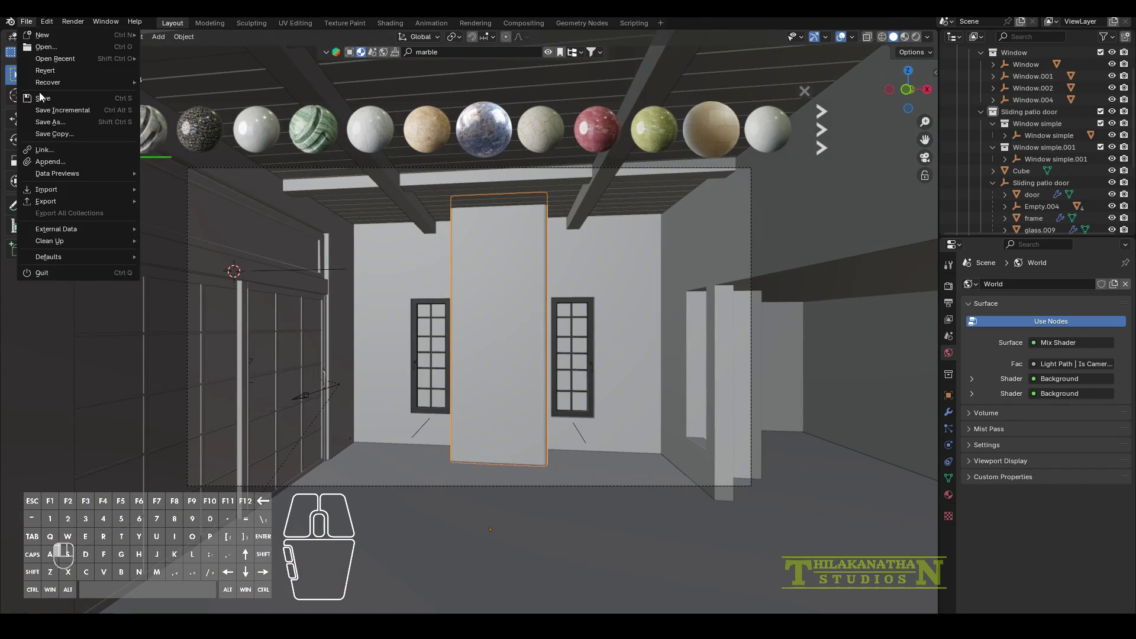
pyautogui.click(42, 98)
pyautogui.click(916, 37)
pyautogui.scroll(5, 532, 405)
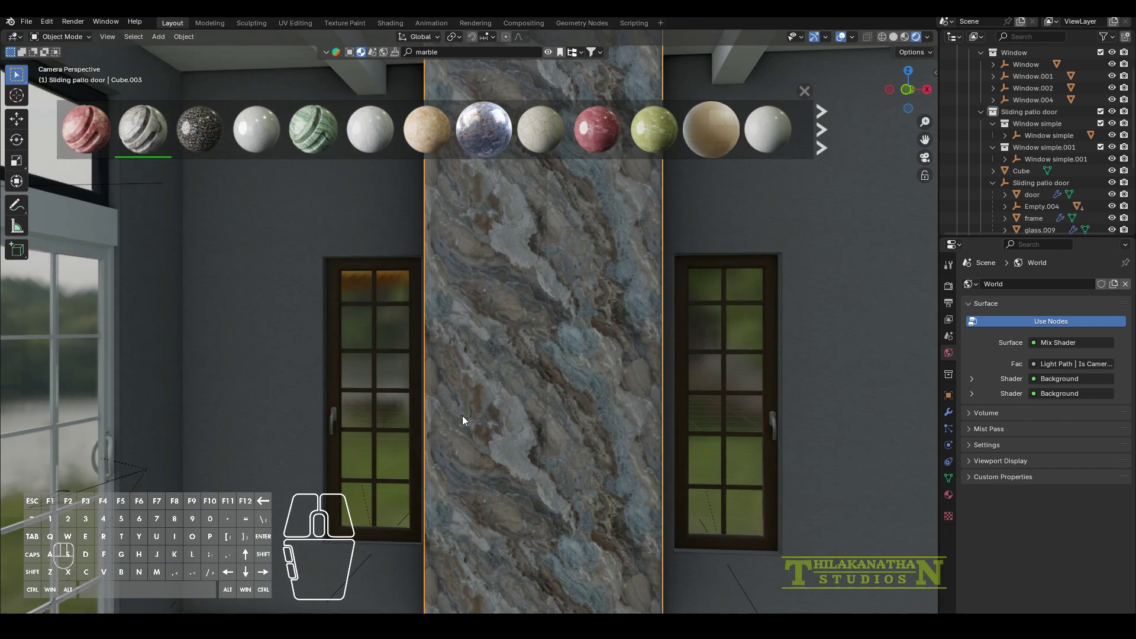
# Apply the white speckled Marble material to the column and scale its UVs down in the UV Editing workspace.
pyautogui.moveTo(242, 145)
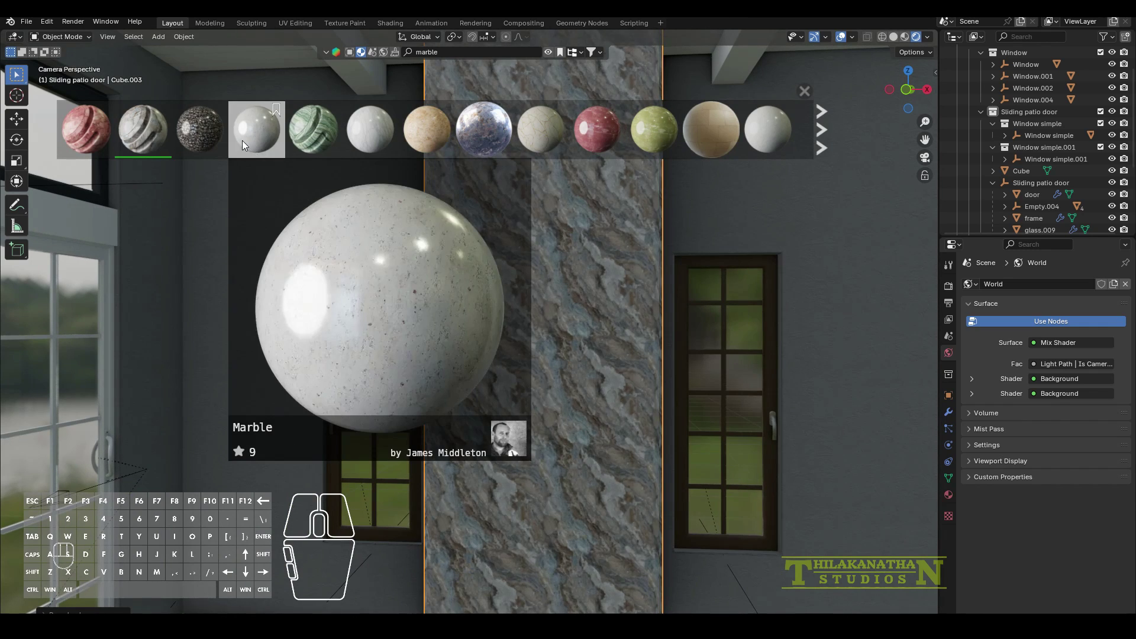
pyautogui.moveTo(243, 140); pyautogui.dragTo(581, 328)
pyautogui.click(304, 22)
pyautogui.press('s')
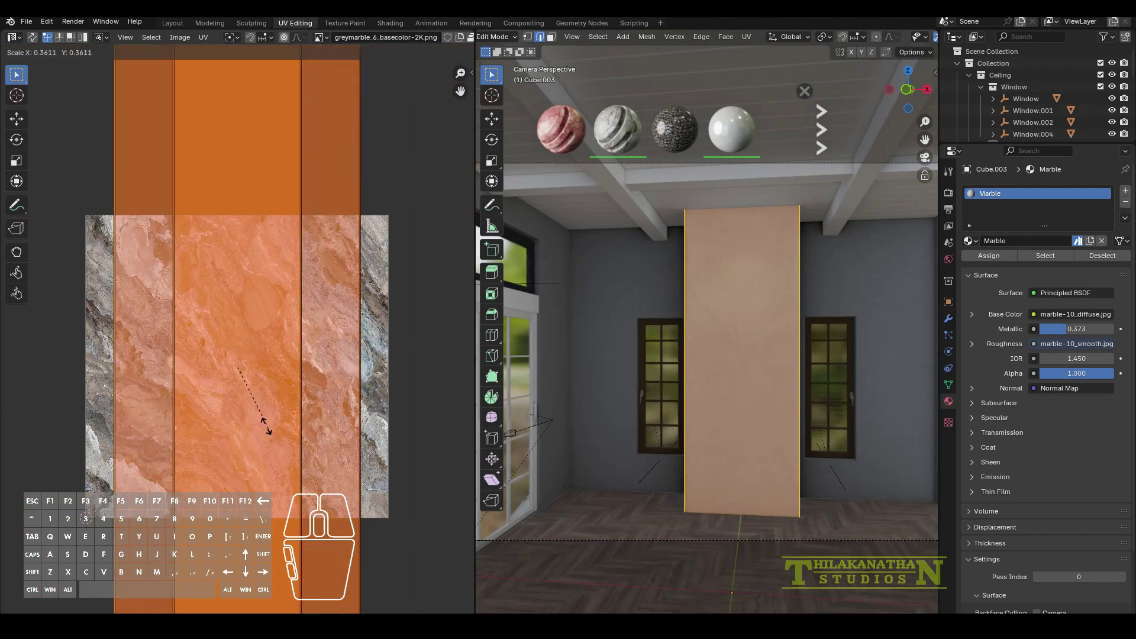
pyautogui.click(263, 388)
pyautogui.scroll(4, 722, 437)
# Scale all of the column's UVs up about 1.37 times and return to object mode in the Layout workspace.
pyautogui.click(722, 437)
pyautogui.press('a')
pyautogui.press('s')
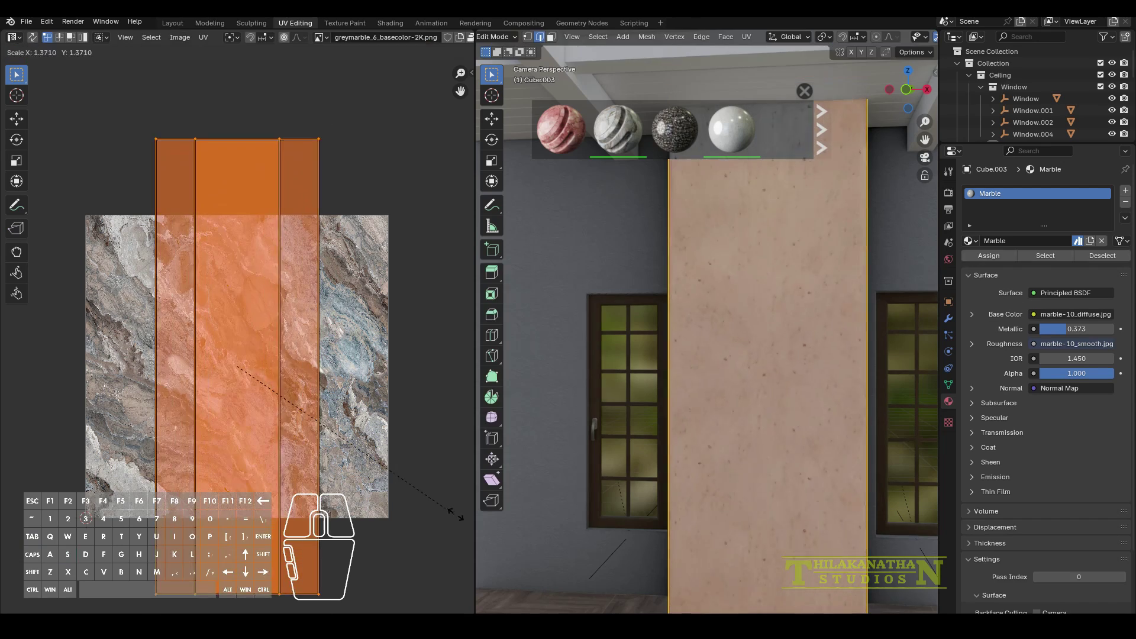
pyautogui.click(456, 515)
pyautogui.press('Tab')
pyautogui.click(174, 23)
pyautogui.scroll(-4, 333, 268)
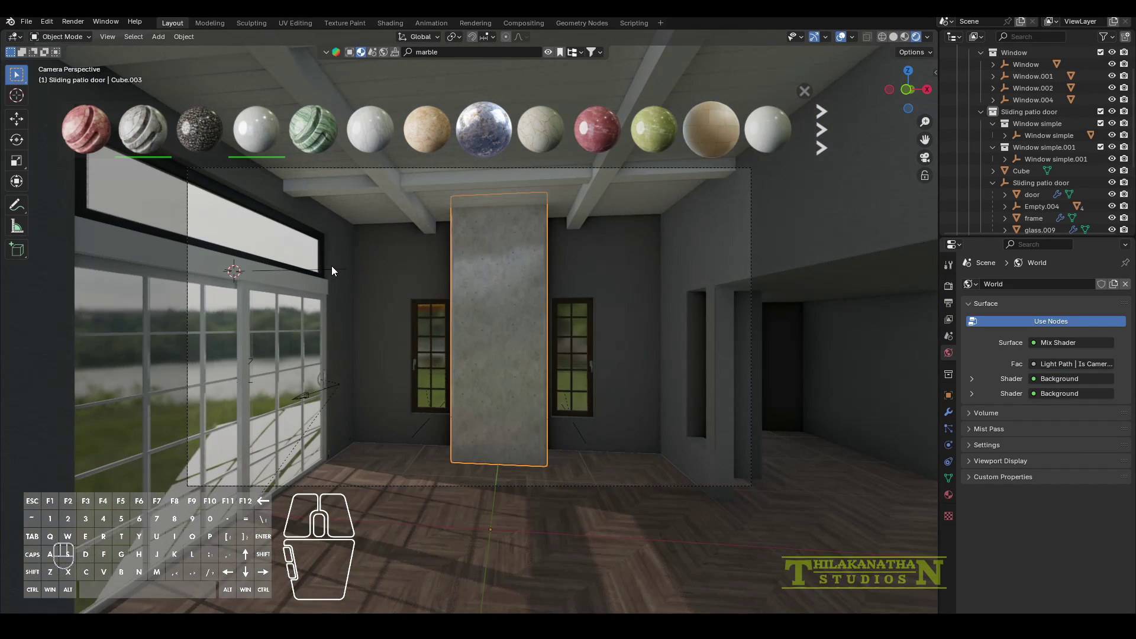
# Select the ceiling's wood planks and search the material library for "paint".
pyautogui.click(361, 214)
pyautogui.press('BackSpace')
pyautogui.press('BackSpace')
pyautogui.press('BackSpace')
pyautogui.press('BackSpace')
pyautogui.press('BackSpace')
pyautogui.press('BackSpace')
pyautogui.write('paint')
pyautogui.press('Return')
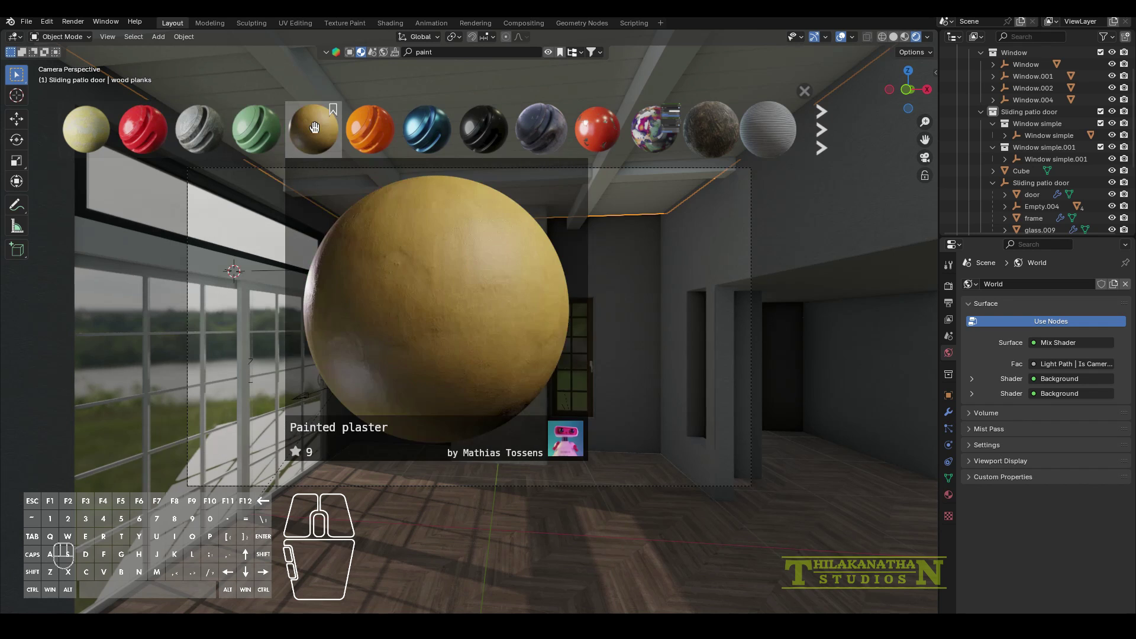
# Search the material library for "painted plaster" and browse to the second set of results.
pyautogui.click(465, 50)
pyautogui.write('ed plaste')
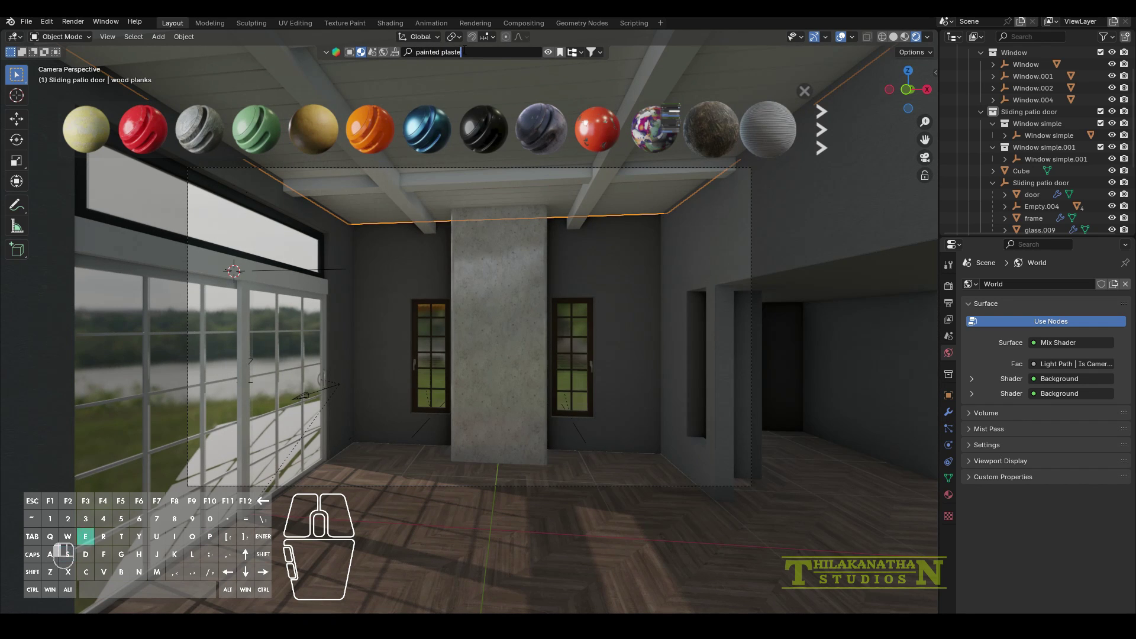
pyautogui.write('r')
pyautogui.press('Return')
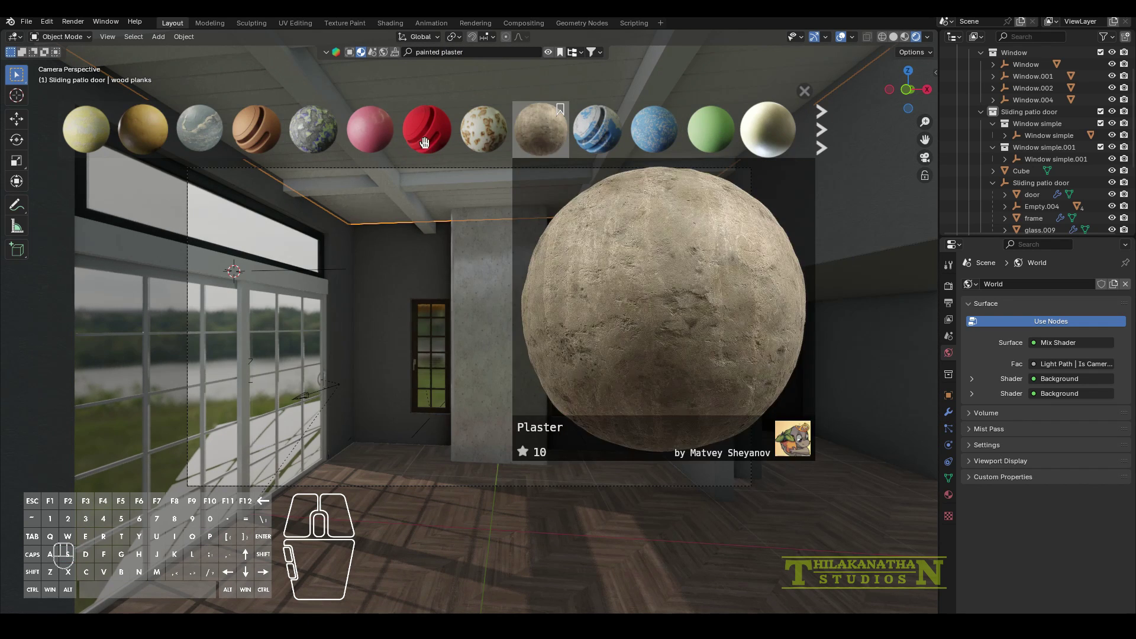
pyautogui.moveTo(125, 141)
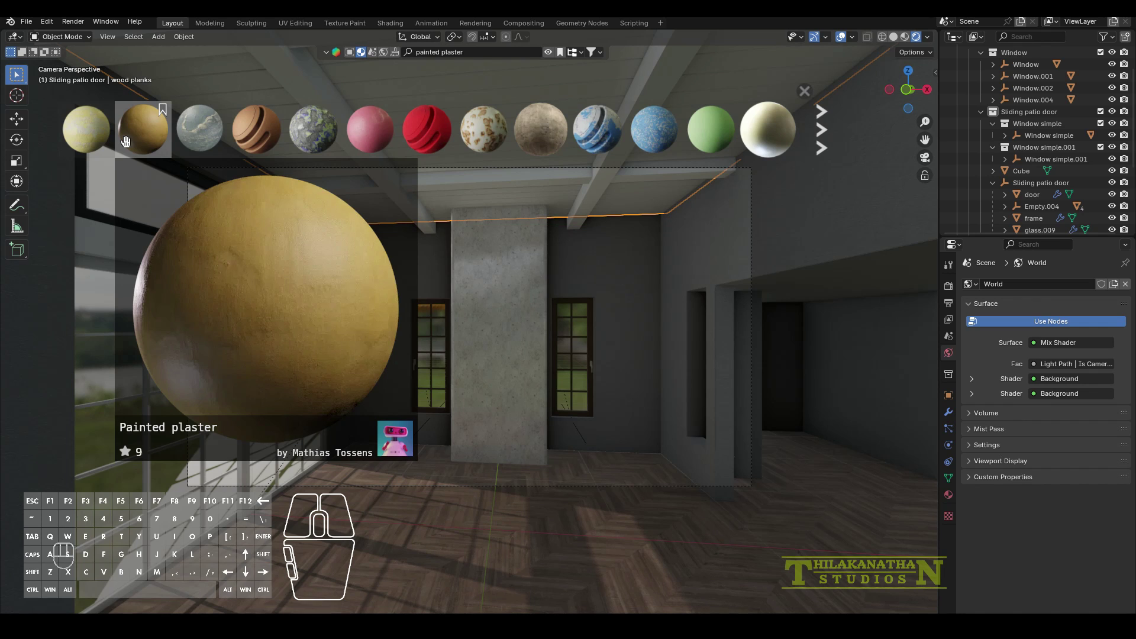
pyautogui.click(822, 122)
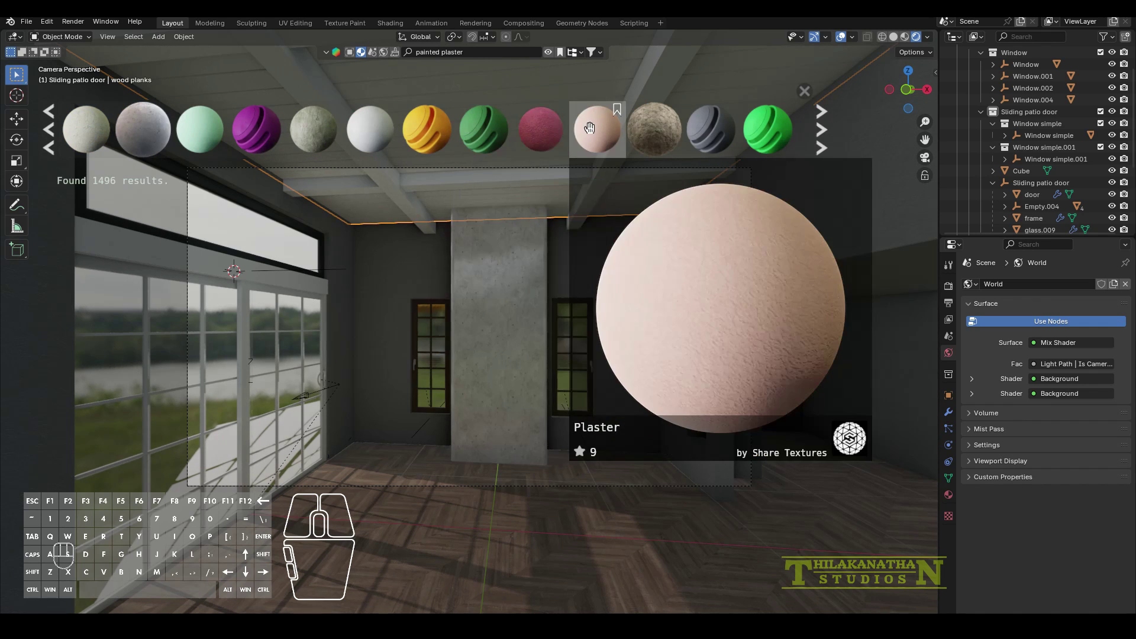
# Apply the white AR3DMat procedural painted plaster material to the ceiling planks and the crossbeam.
pyautogui.moveTo(364, 128)
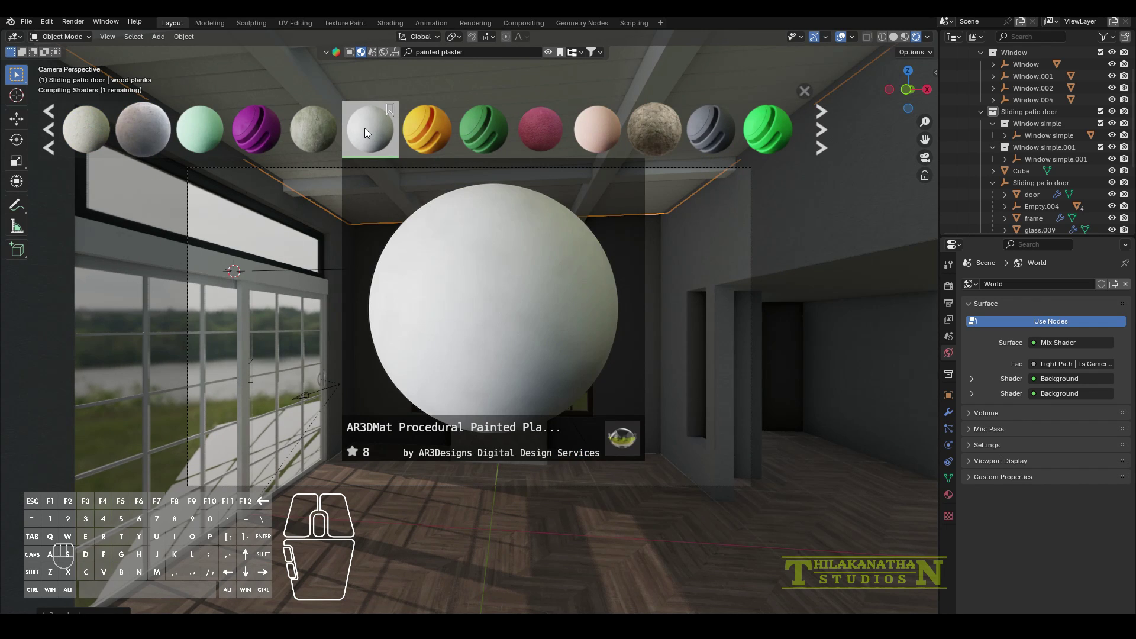
pyautogui.click(375, 182)
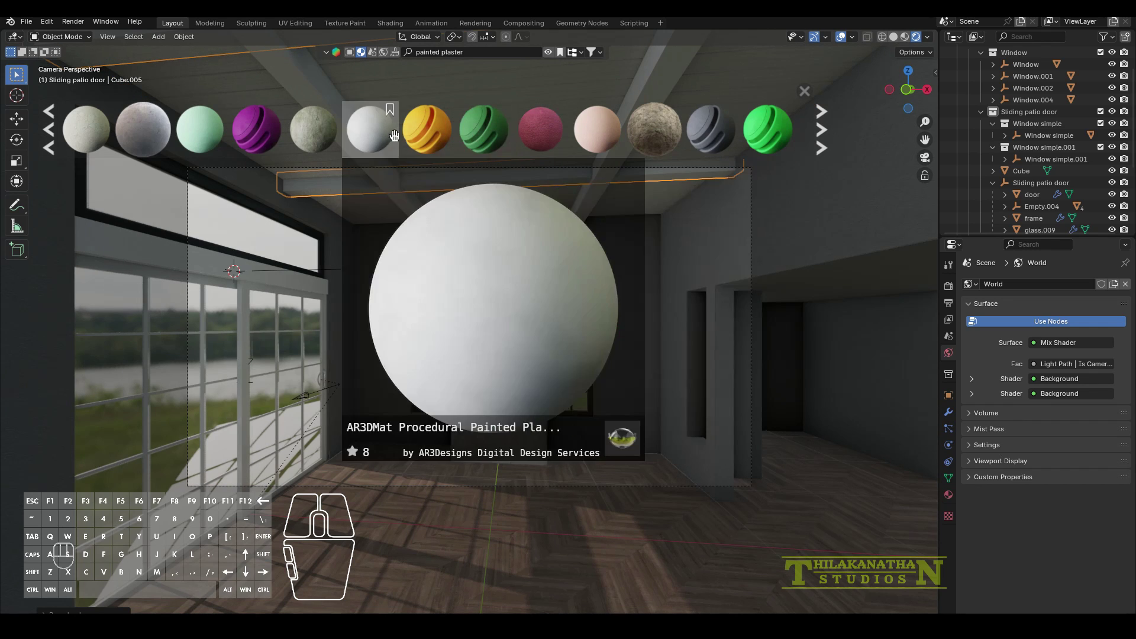
pyautogui.click(373, 139)
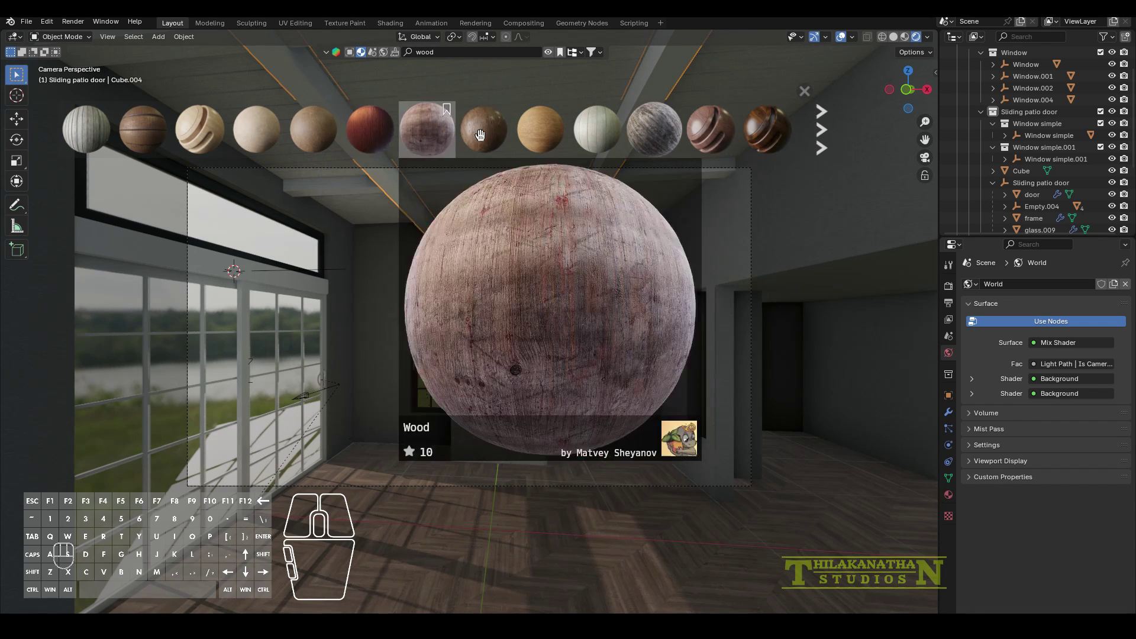
# Apply the brown wood material to the two long ceiling beams and inspect the patio door's and window's materials.
pyautogui.click(481, 136)
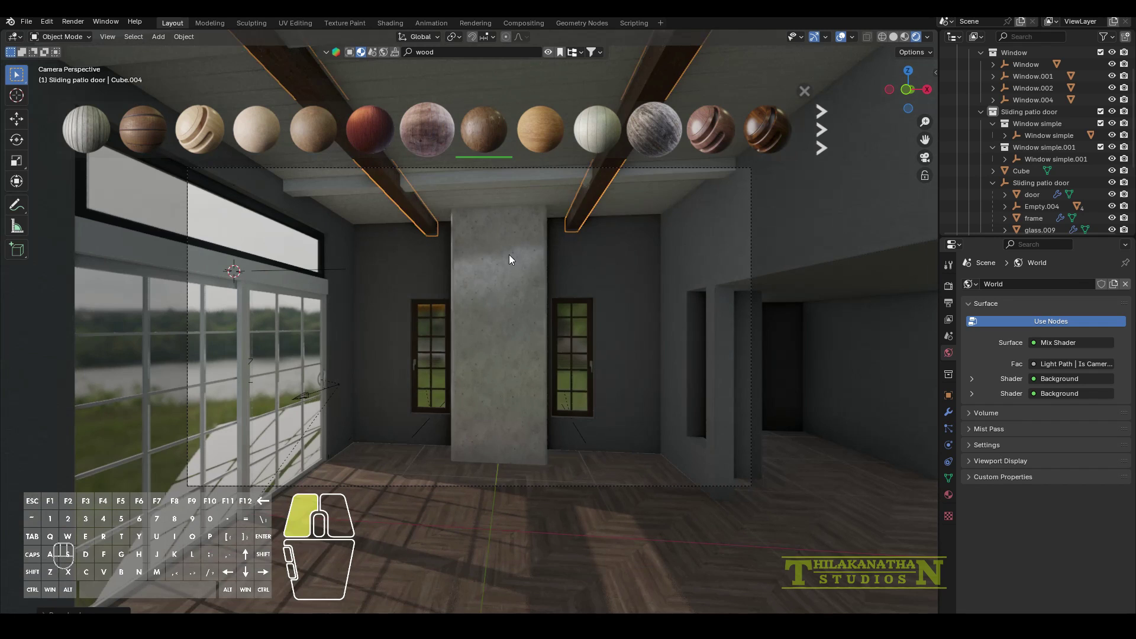
pyautogui.click(510, 257)
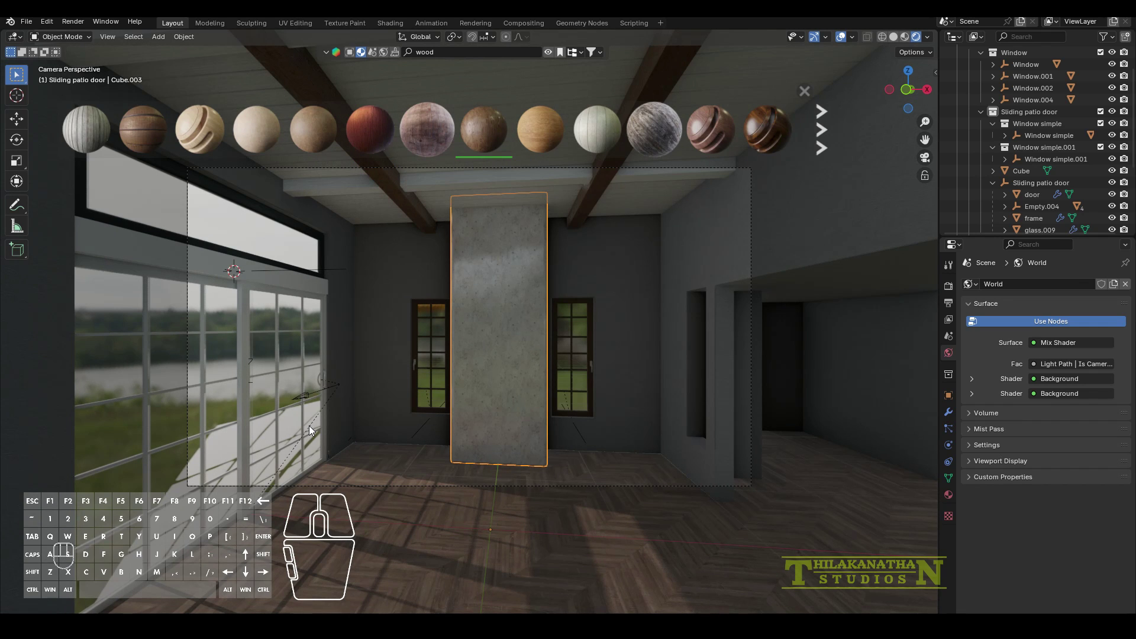
pyautogui.click(323, 313)
pyautogui.click(949, 494)
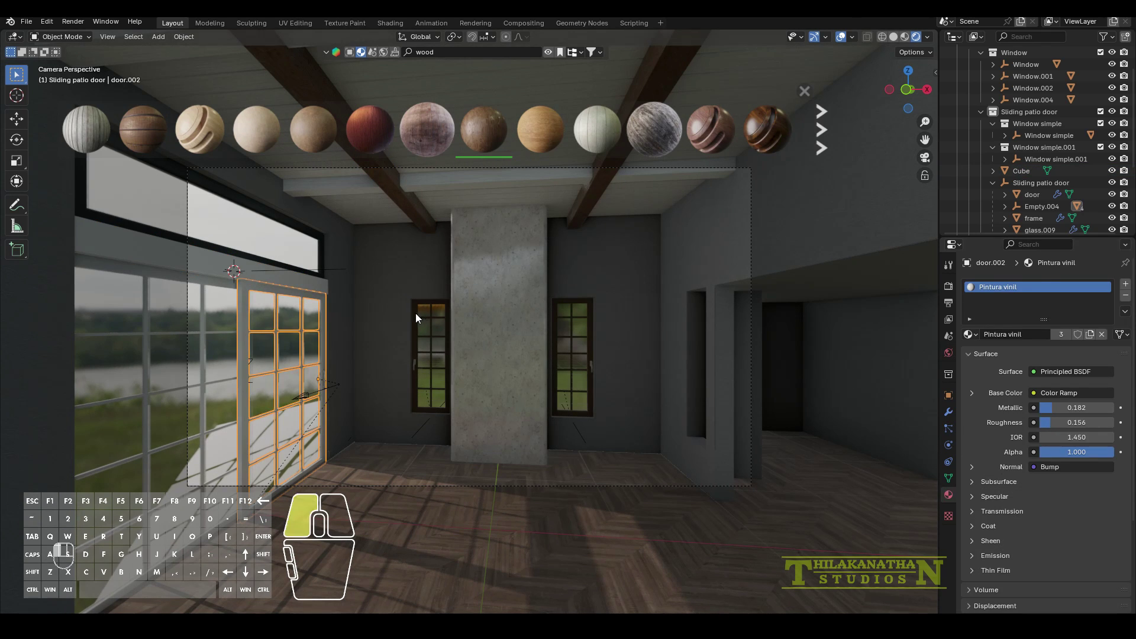
pyautogui.click(416, 314)
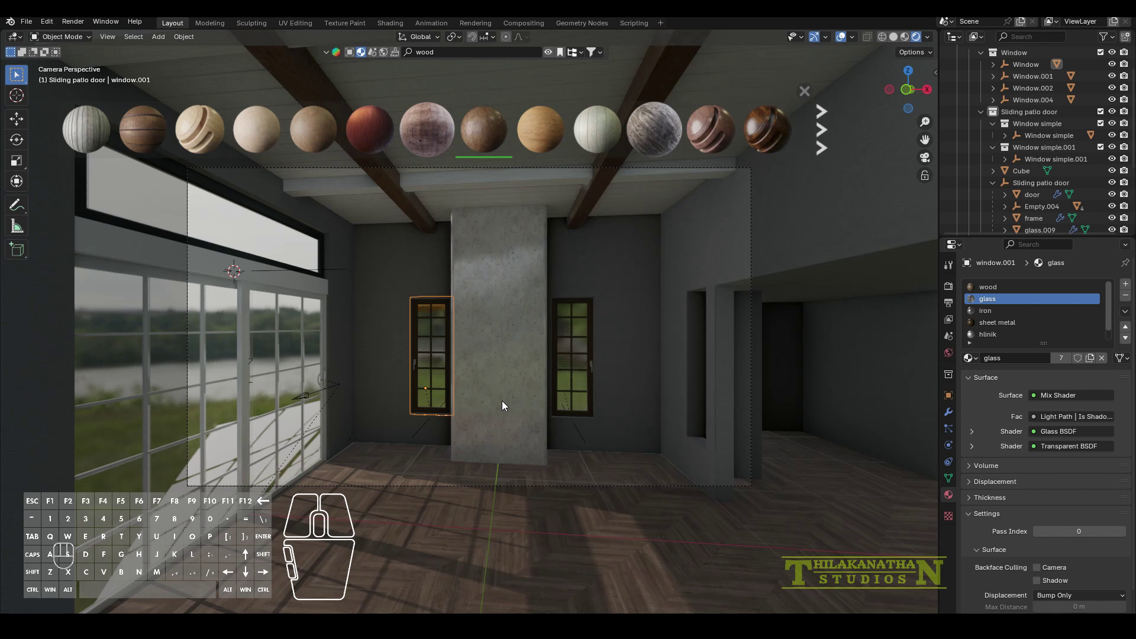
# Search the model library for "tv" and add the TV set by Mesk911 on the floor in front of the column.
pyautogui.click(442, 51)
pyautogui.write('tv')
pyautogui.press('Return')
pyautogui.click(349, 52)
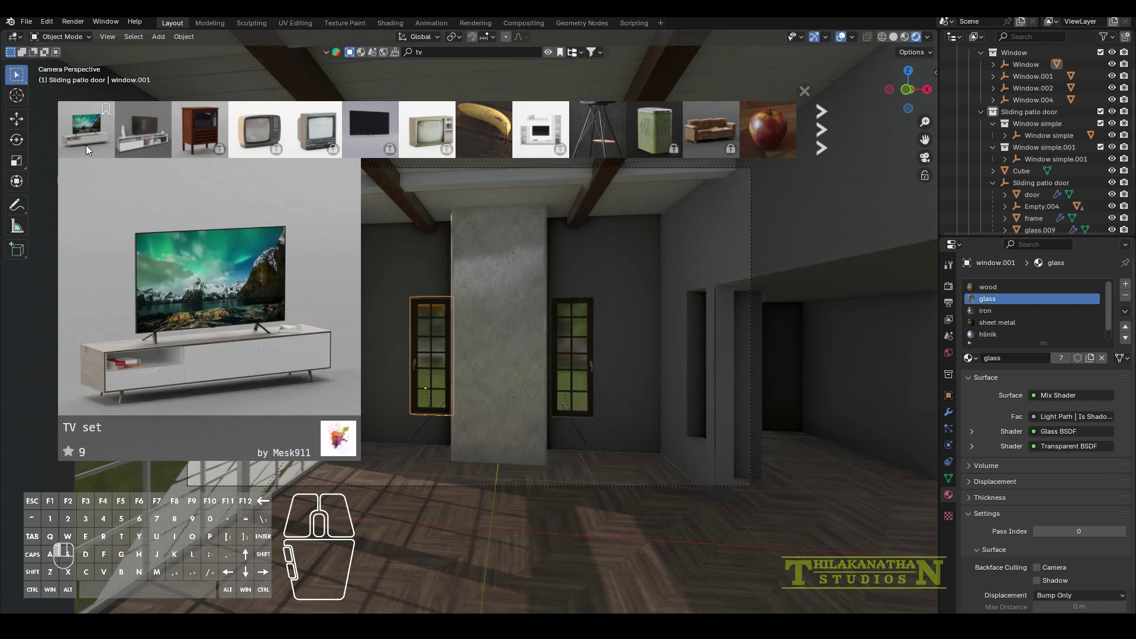
pyautogui.click(87, 150)
pyautogui.press('g')
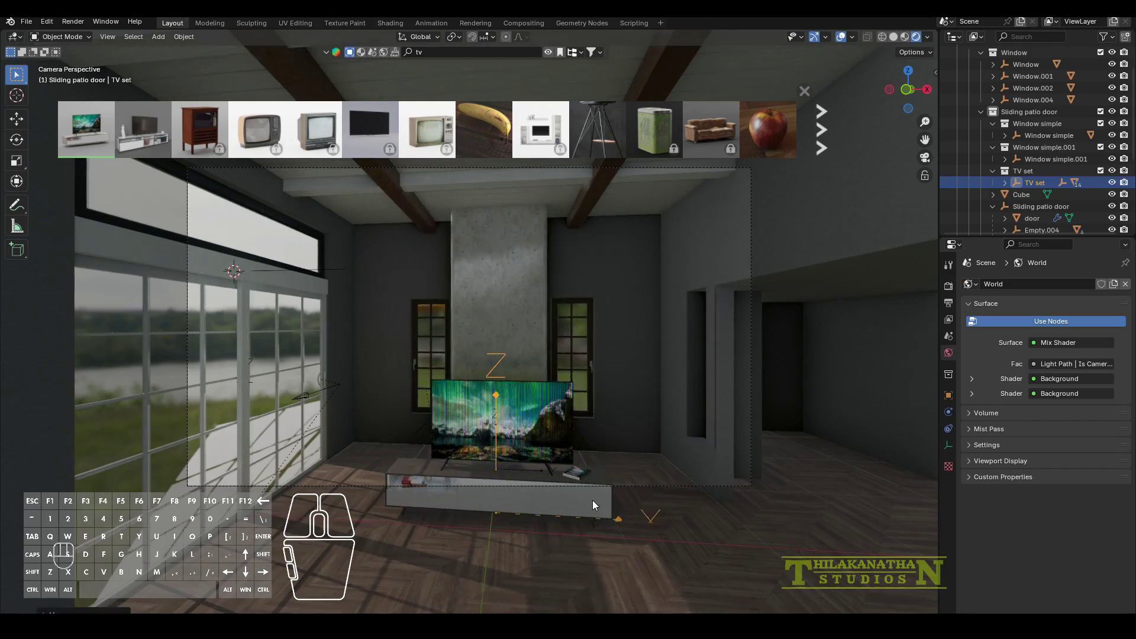
# Lower the TV set about 0.025 m along the Z axis so its legs rest on the floor.
pyautogui.press('KP_Decimal')
pyautogui.moveTo(634, 432); pyautogui.dragTo(631, 373, button='middle')
pyautogui.scroll(3, 632, 373)
pyautogui.press('g')
pyautogui.press('z')
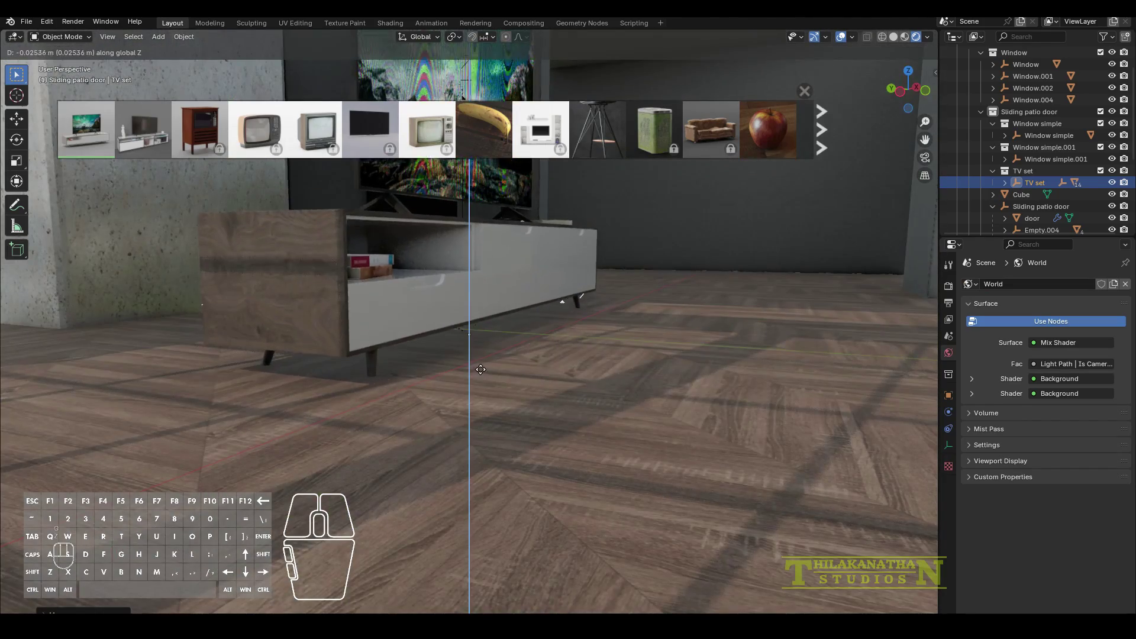
pyautogui.click(480, 370)
pyautogui.scroll(-3, 468, 363)
# Move the TV set about 0.7 m along the Y axis towards the column and return to the camera view.
pyautogui.moveTo(452, 356); pyautogui.dragTo(491, 382, button='middle')
pyautogui.scroll(3, 491, 382)
pyautogui.press('g')
pyautogui.press('y')
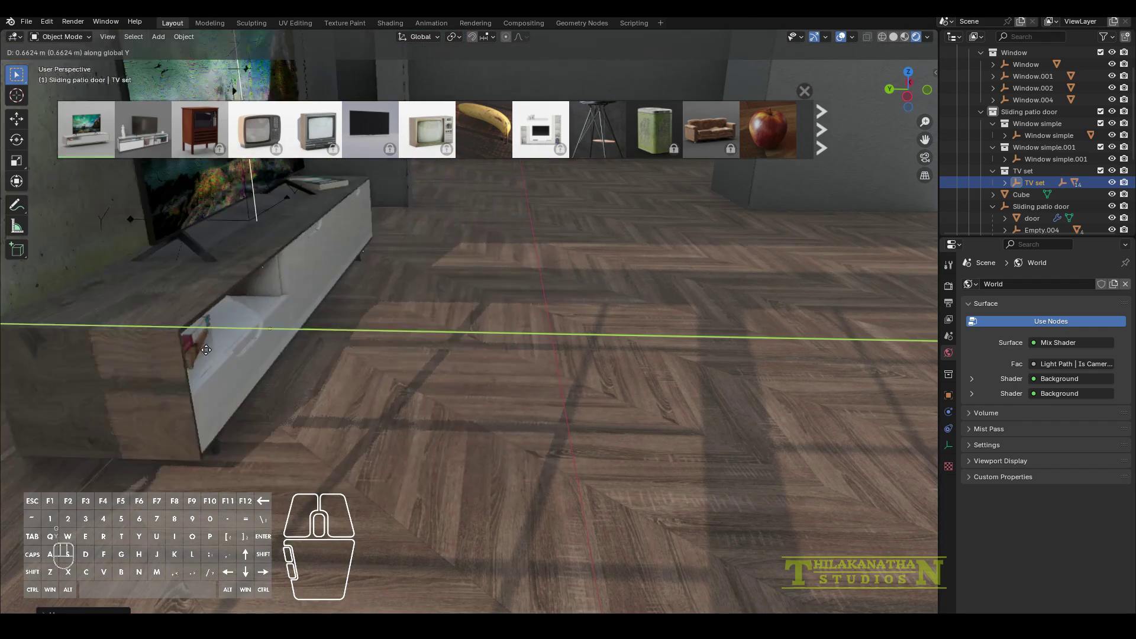
pyautogui.click(195, 351)
pyautogui.moveTo(332, 370); pyautogui.dragTo(288, 353, button='middle')
pyautogui.scroll(-2, 288, 353)
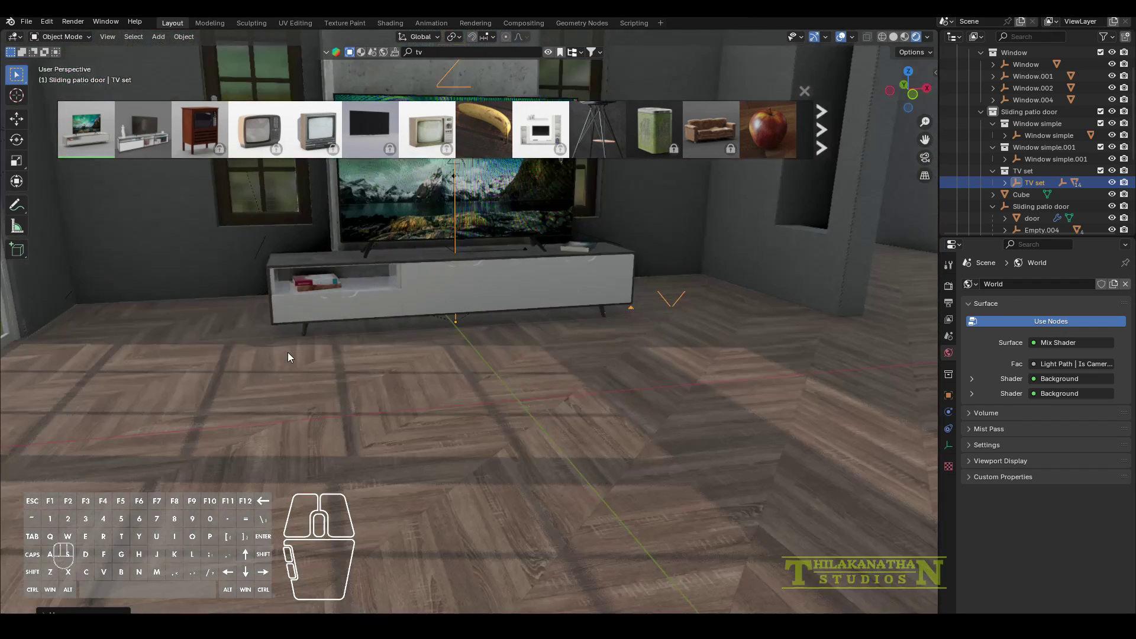
pyautogui.press('KP_0')
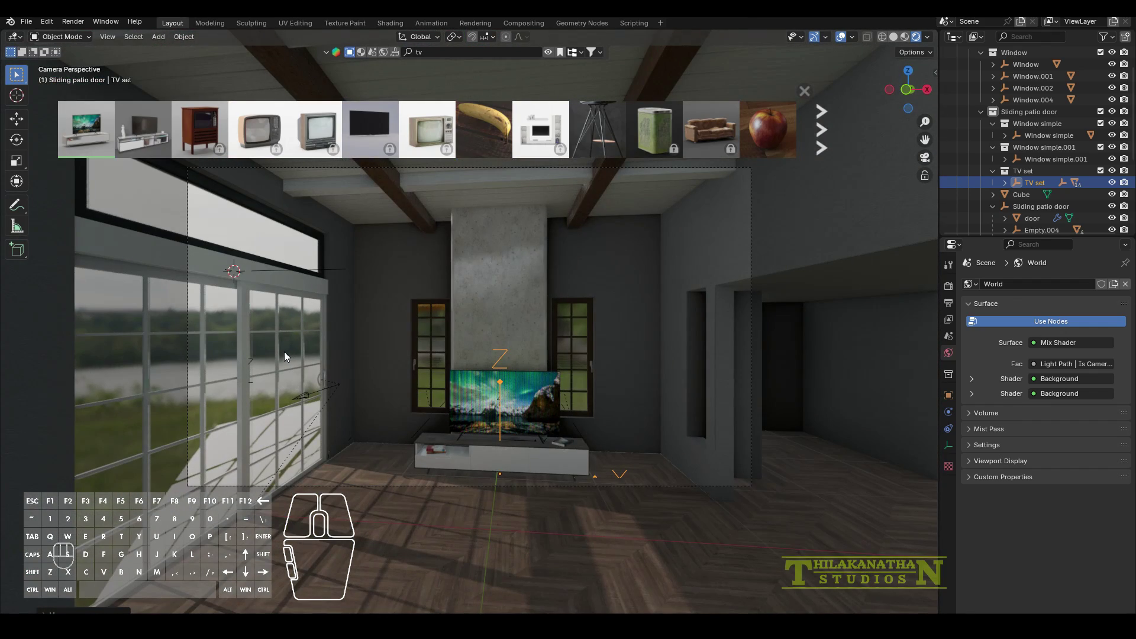
# Search the model library for "sofa" and browse through further sets of results.
pyautogui.click(431, 51)
pyautogui.write('sofa')
pyautogui.press('Return')
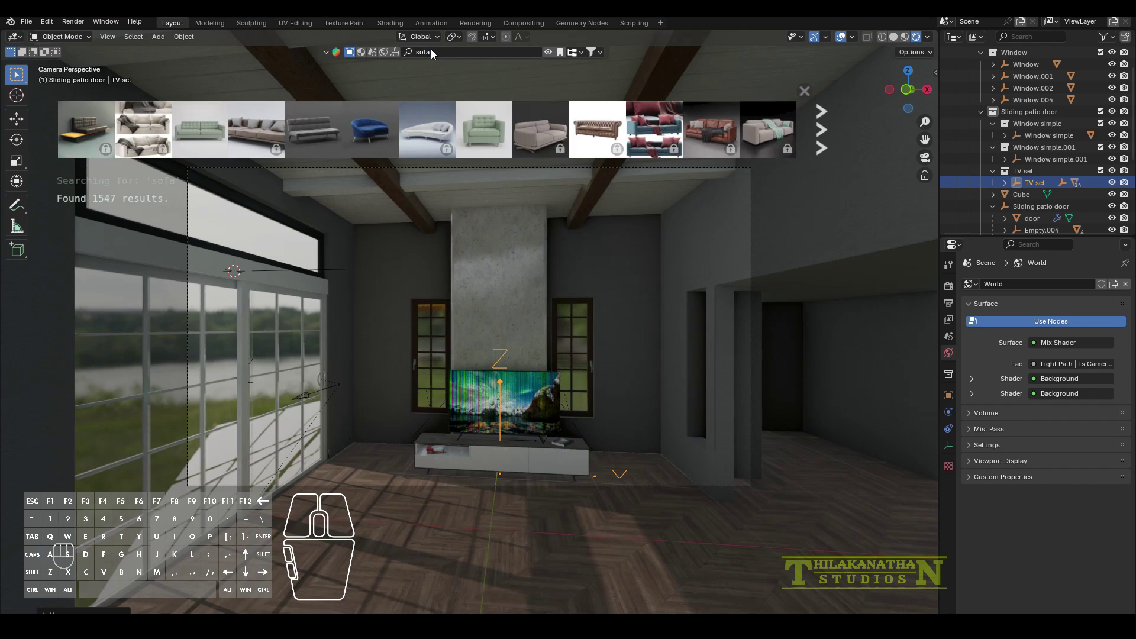
pyautogui.moveTo(704, 135)
pyautogui.click(821, 125)
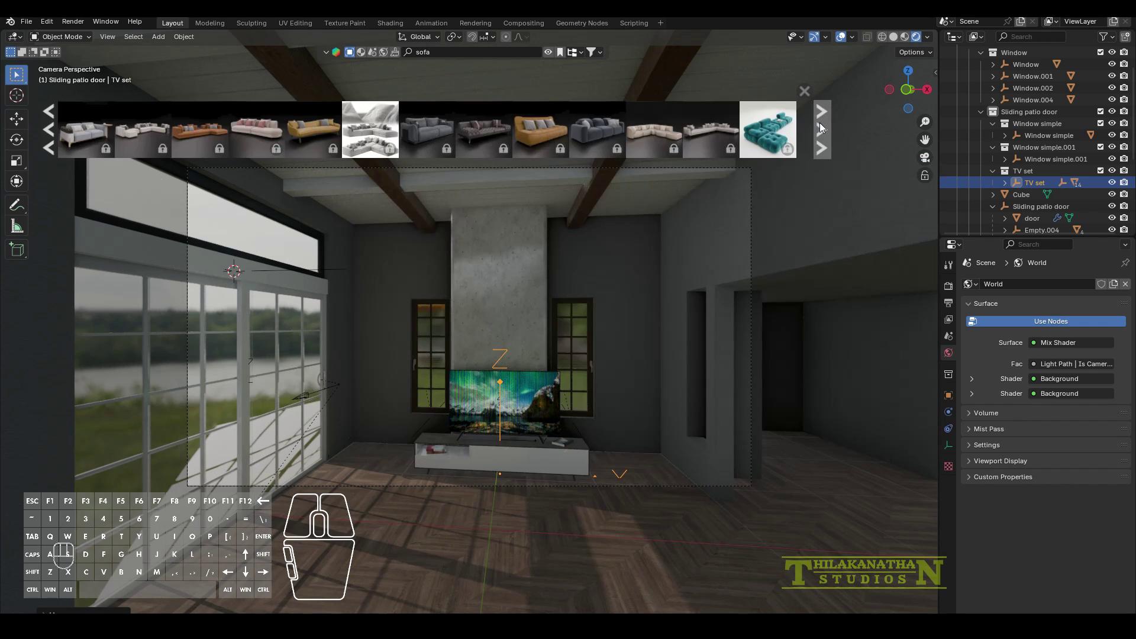
pyautogui.click(820, 125)
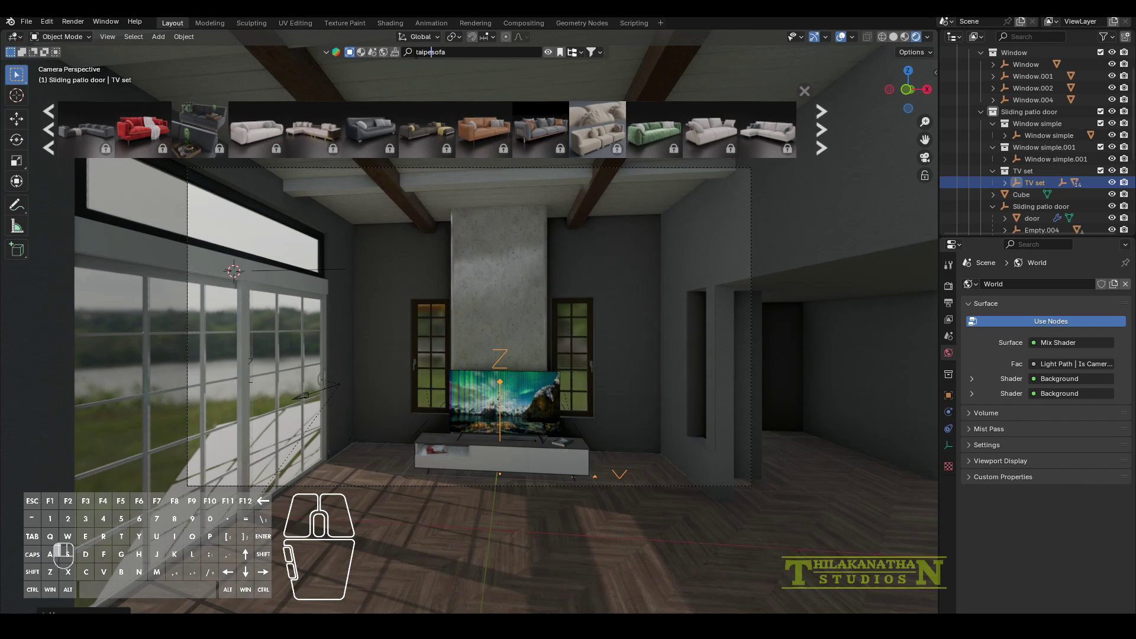
# Search the model library for "taipei sofa" and add the Taipei Sofa to the scene.
pyautogui.write('i')
pyautogui.press('Return')
pyautogui.moveTo(87, 137)
pyautogui.moveTo(87, 137); pyautogui.dragTo(339, 273)
# Select the Taipei Sofa and place it upright on the floor in front of the TV set.
pyautogui.click(236, 277)
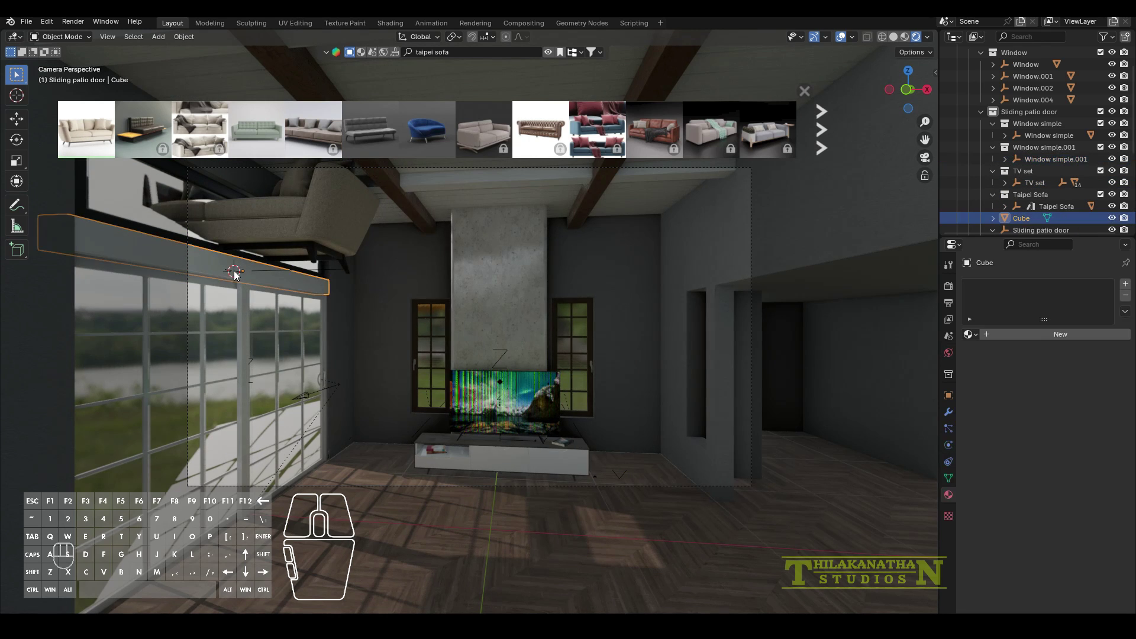
pyautogui.click(237, 276)
pyautogui.press('g')
pyautogui.click(398, 476)
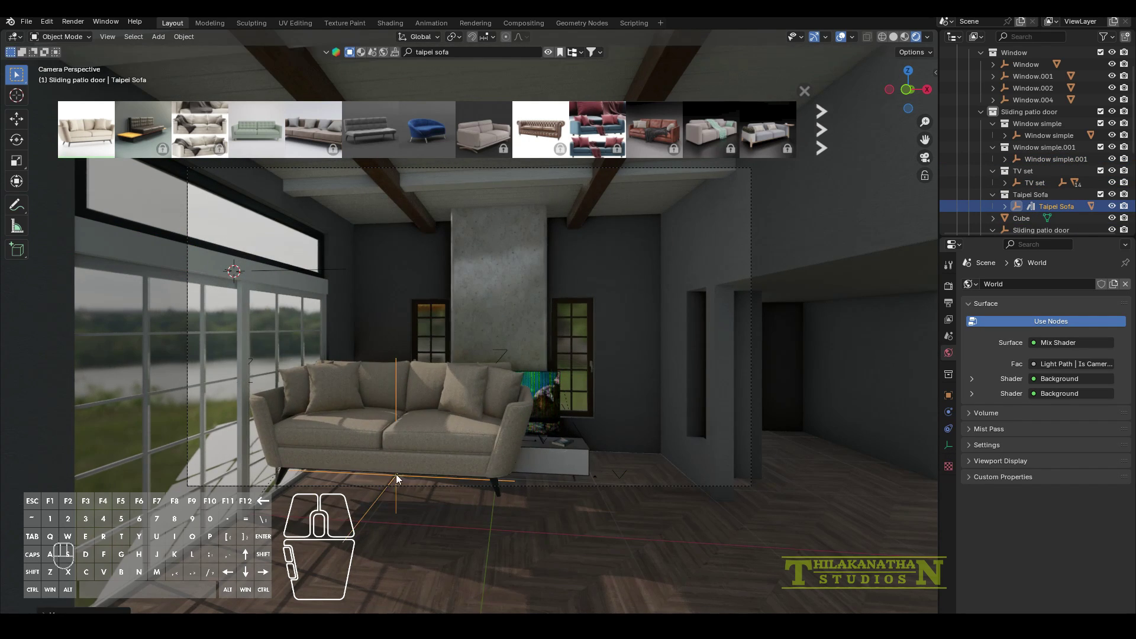
# Focus on the Taipei Sofa and adjust its height along the Z axis to rest on the floor.
pyautogui.press('KP_Decimal')
pyautogui.press('g')
pyautogui.press('z')
pyautogui.click(494, 423)
pyautogui.moveTo(494, 423); pyautogui.dragTo(572, 370, button='middle')
# Rotate the Taipei Sofa 90° about the Z axis, position it beside the patio door and return to the camera view.
pyautogui.write('rz90')
pyautogui.press('Return')
pyautogui.moveTo(778, 295); pyautogui.dragTo(632, 312, button='middle')
pyautogui.moveTo(331, 403); pyautogui.dragTo(304, 411, button='middle')
pyautogui.press('KP_0')
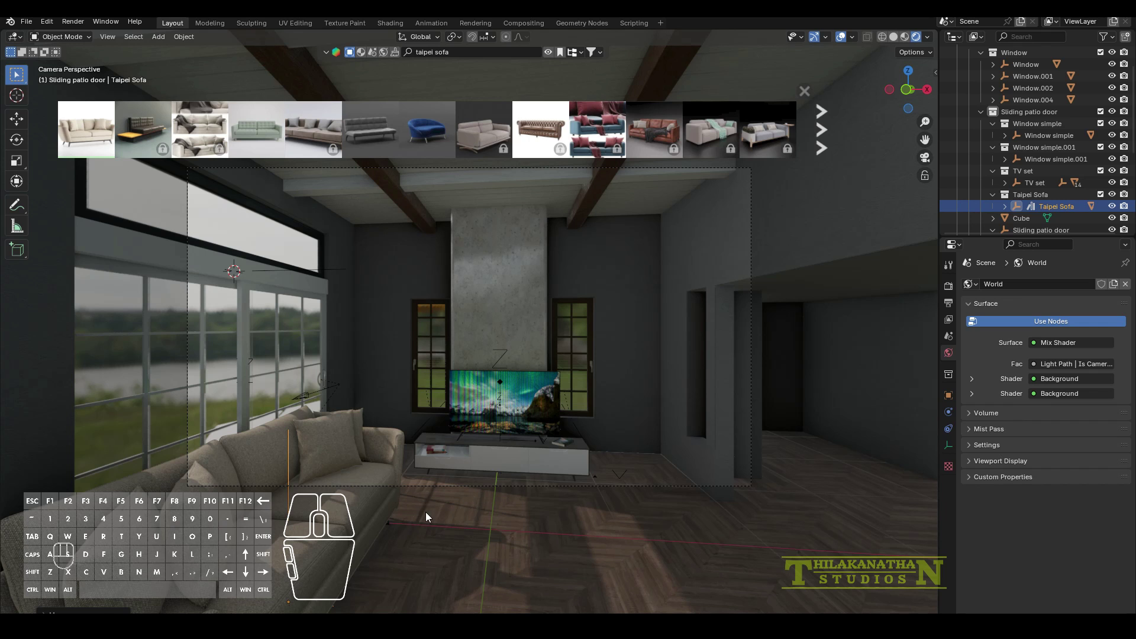
# Shift the Taipei Sofa slightly along the X axis beside the patio door.
pyautogui.press('g')
pyautogui.press('x')
pyautogui.click(436, 517)
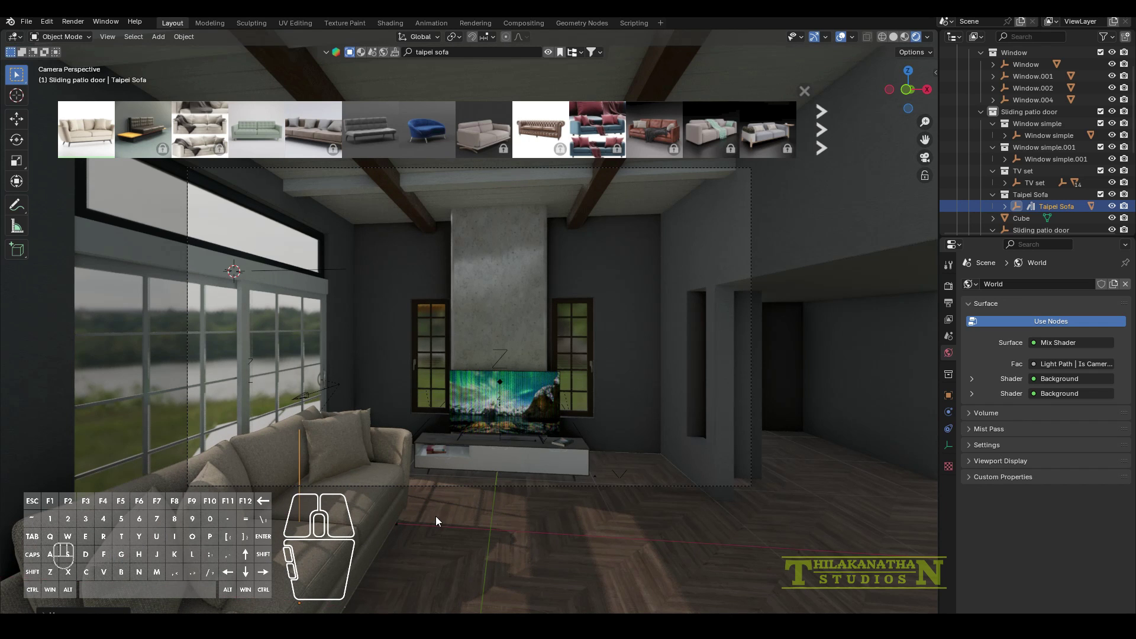
# Duplicate the Taipei Sofa, place the copy on the opposite side along the X axis and turn it to face the original.
pyautogui.rightClick(1071, 212)
pyautogui.rightClick(1071, 212)
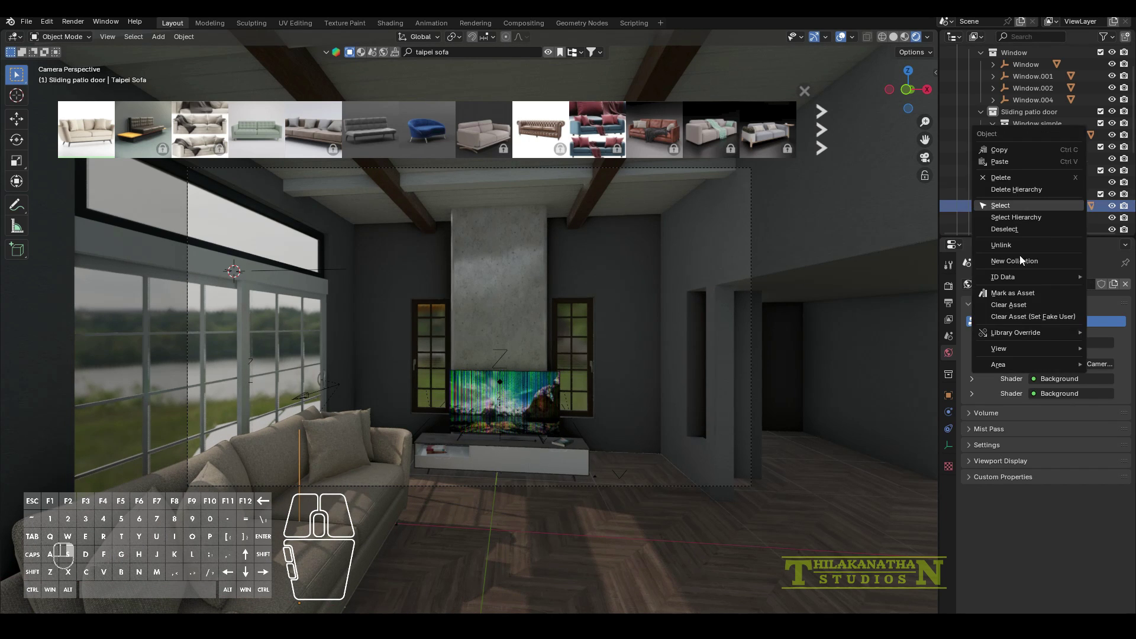
pyautogui.hotkey('shift', 'd')
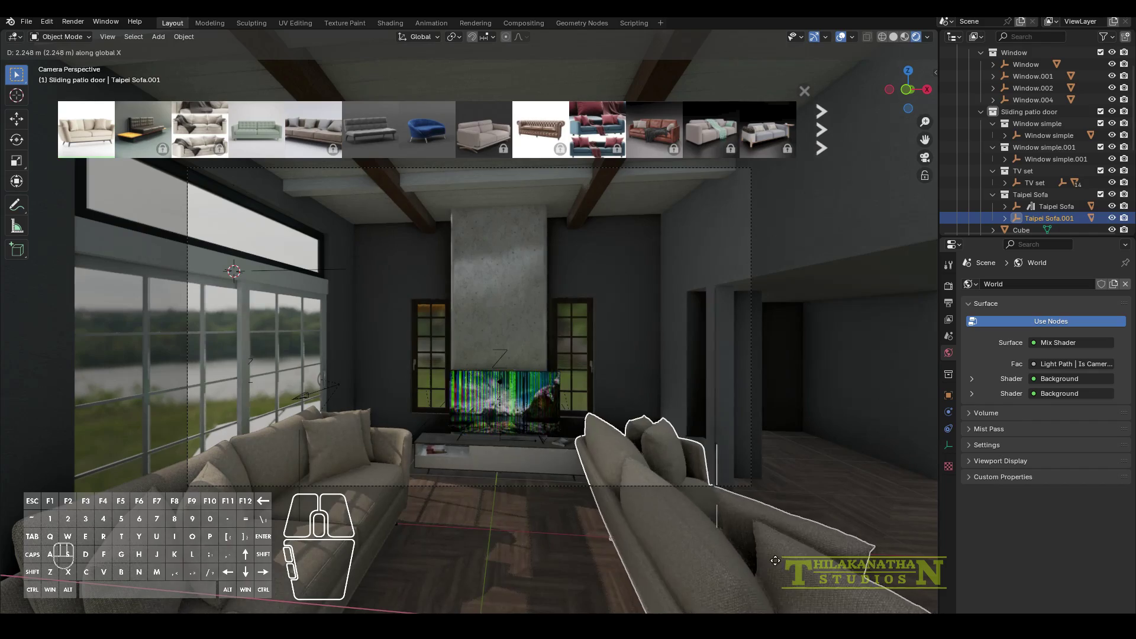
pyautogui.press('Return')
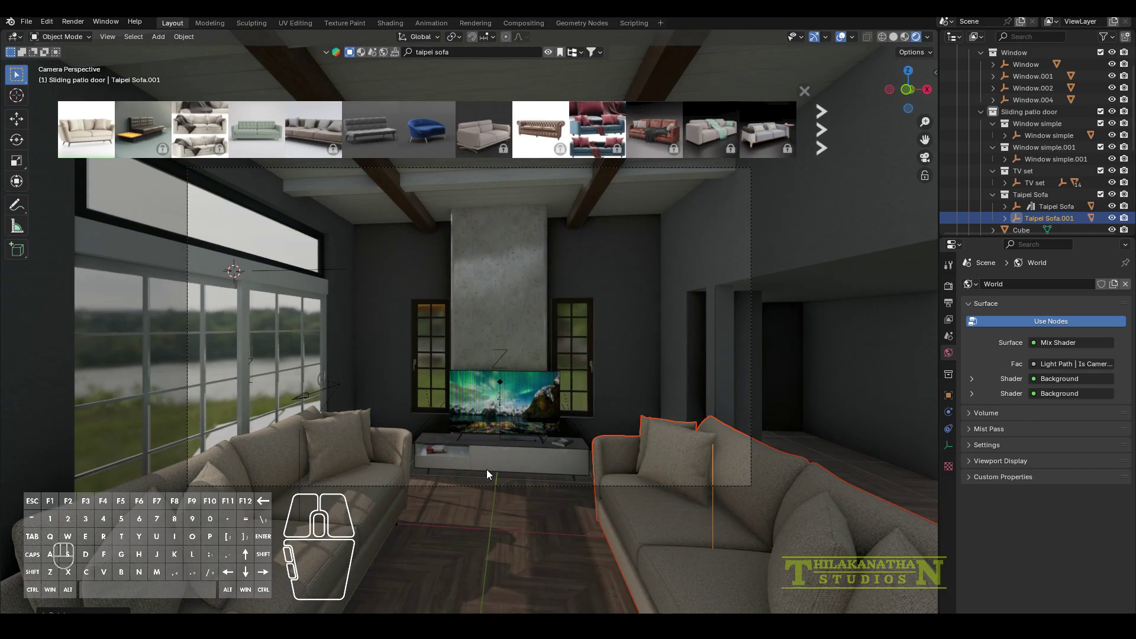
# Move the duplicated sofa along the Y axis away from the TV set.
pyautogui.moveTo(417, 509); pyautogui.dragTo(679, 349, button='middle')
pyautogui.scroll(-1, 680, 349)
pyautogui.scroll(1, 660, 446)
pyautogui.scroll(-2, 657, 477)
pyautogui.scroll(1, 657, 477)
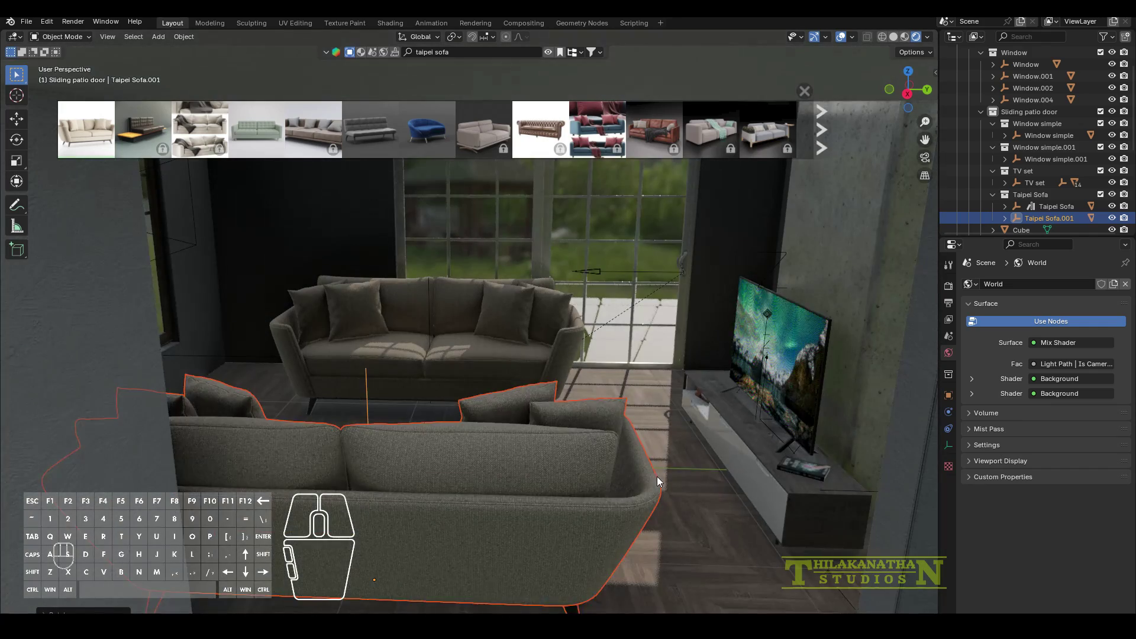
pyautogui.press('g')
pyautogui.press('x')
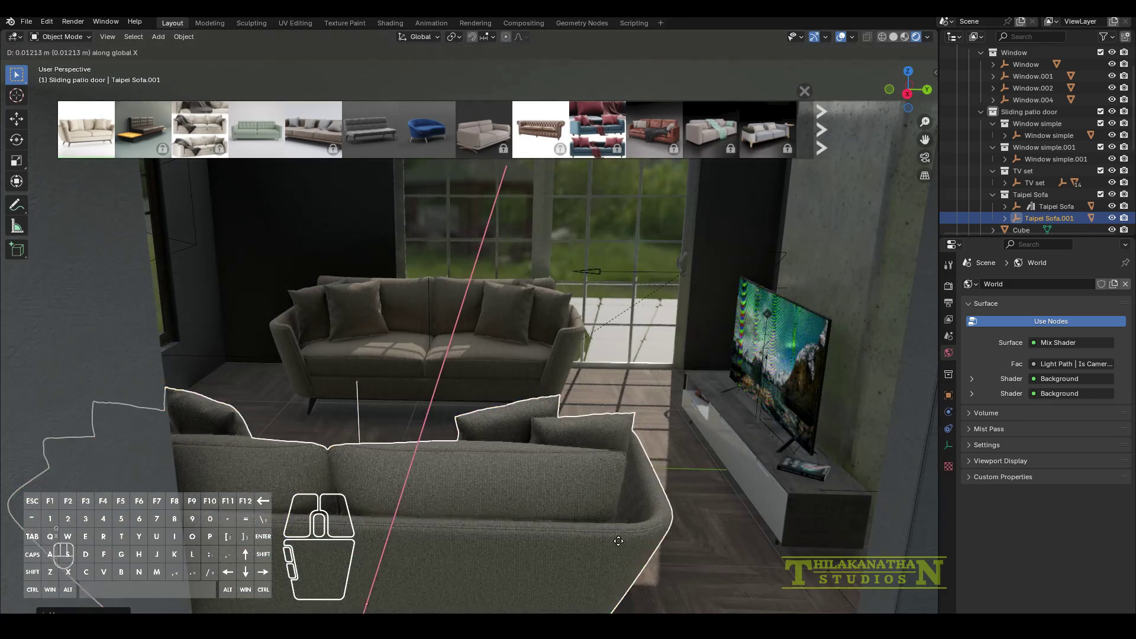
pyautogui.press('y')
pyautogui.click(592, 526)
# Move the original Taipei Sofa along the Y axis to line up with its duplicate and return to the camera view.
pyautogui.click(427, 330)
pyautogui.click(431, 288)
pyautogui.press('g')
pyautogui.press('y')
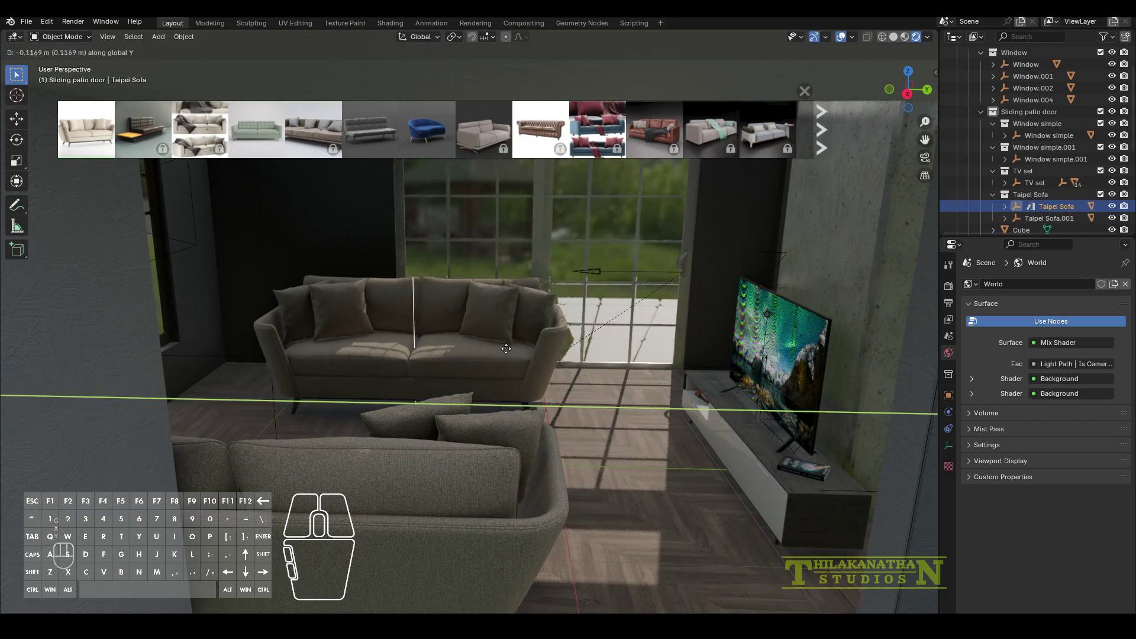
pyautogui.click(493, 348)
pyautogui.press('KP_0')
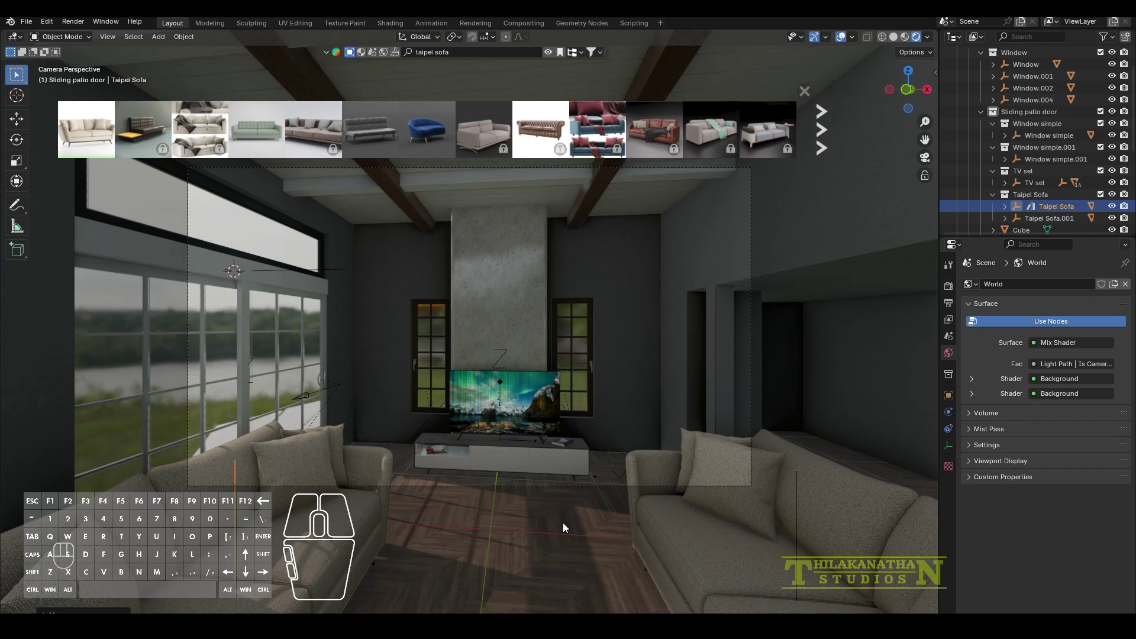
pyautogui.scroll(1, 563, 523)
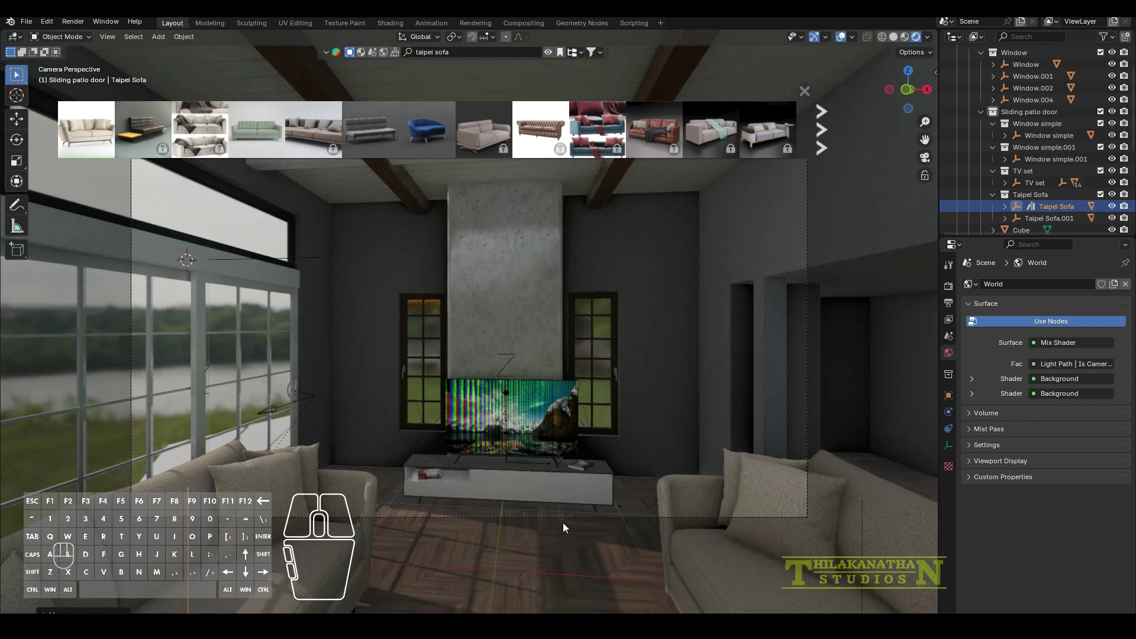
# Search the model library for "coffee table".
pyautogui.click(362, 334)
pyautogui.scroll(-4, 362, 335)
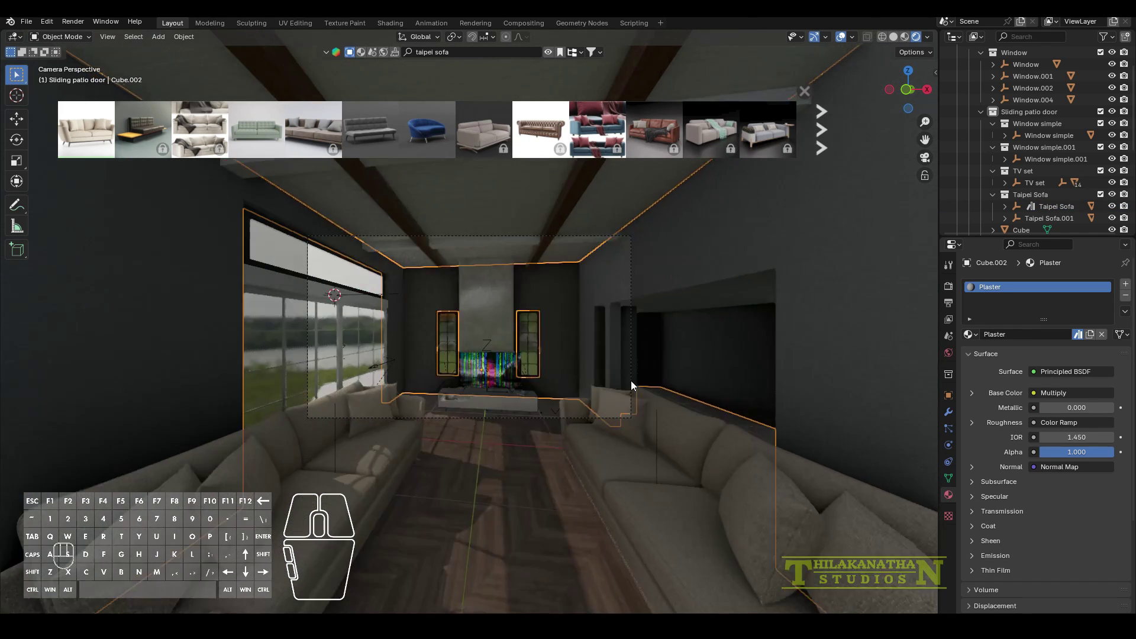
pyautogui.scroll(4, 631, 385)
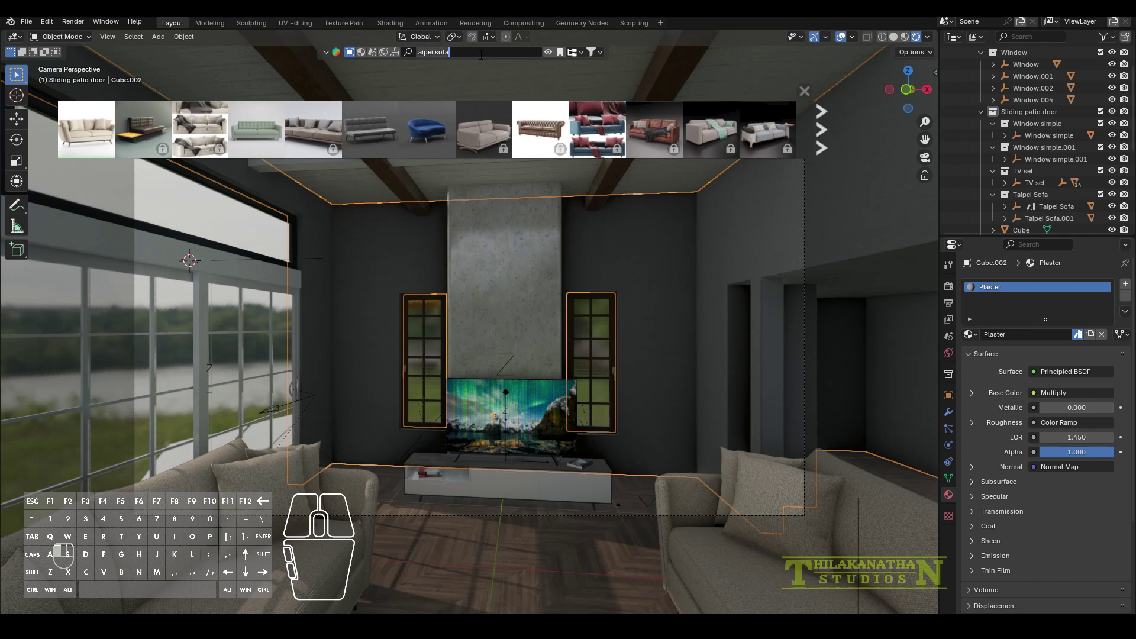
pyautogui.write('e table')
pyautogui.press('Return')
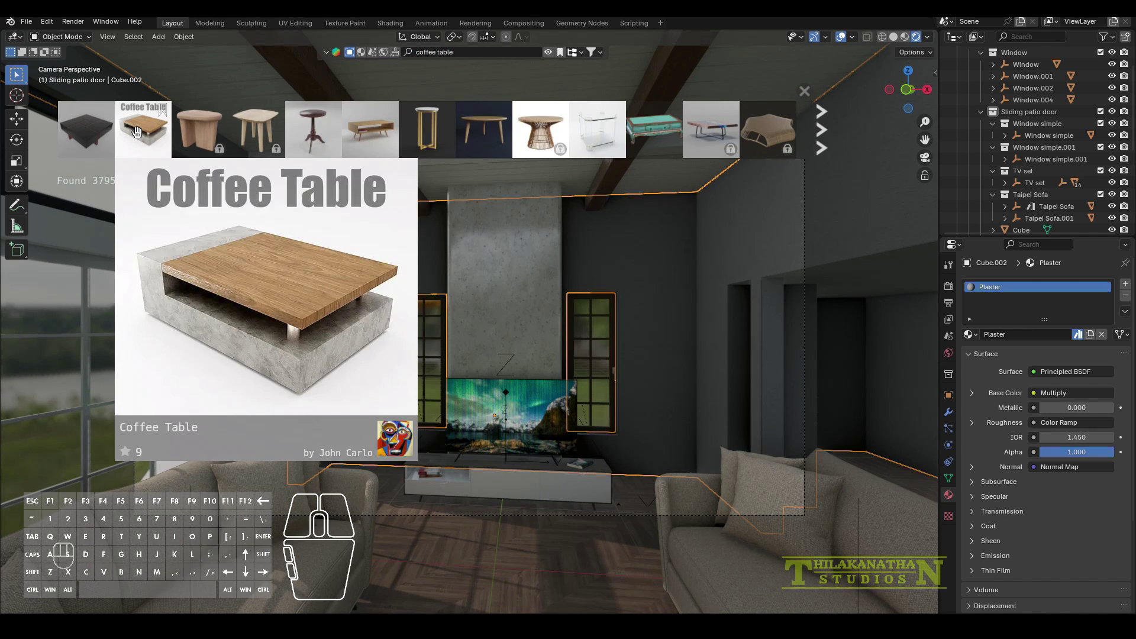
# Snap the 3D cursor to the floor face between the two sofas.
pyautogui.click(452, 556)
pyautogui.scroll(-2, 460, 544)
pyautogui.press('Tab')
pyautogui.click(464, 538)
pyautogui.click(463, 511)
pyautogui.hotkey('shift', 's')
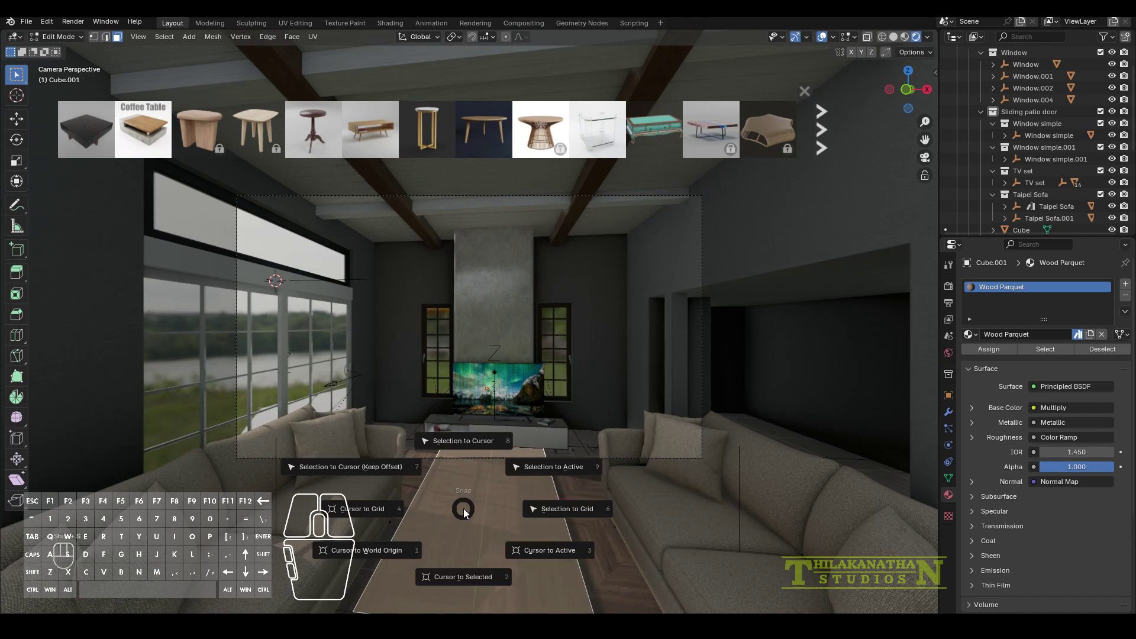
pyautogui.click(464, 573)
pyautogui.press('Tab')
# Add the Coffee Table with the wooden top and concrete base at the 3D cursor and select it.
pyautogui.click(143, 129)
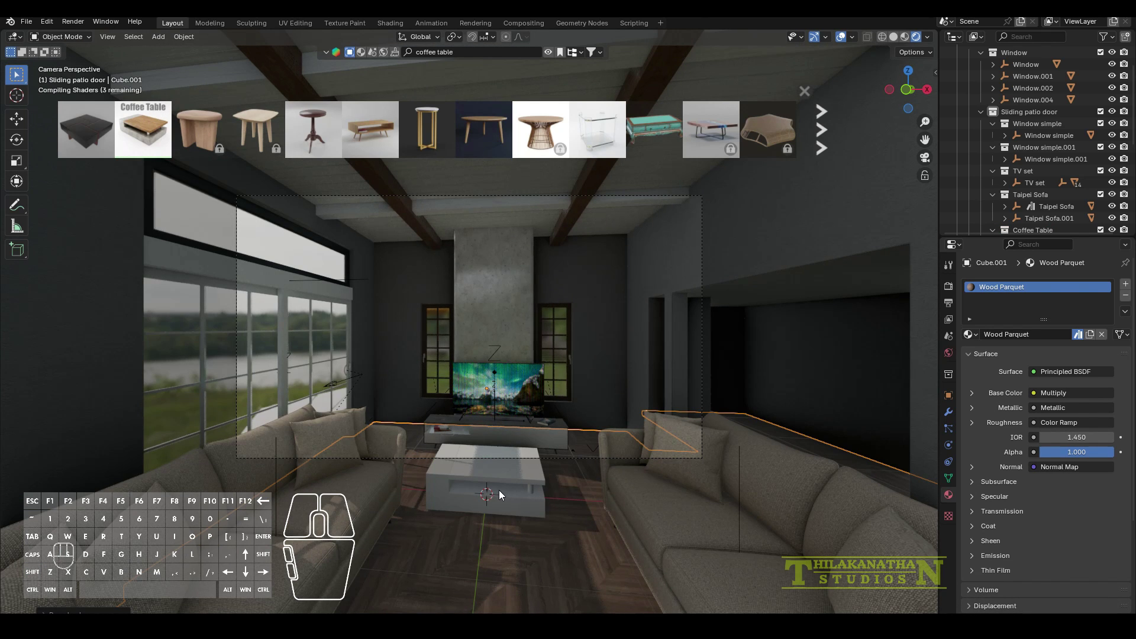
pyautogui.click(482, 499)
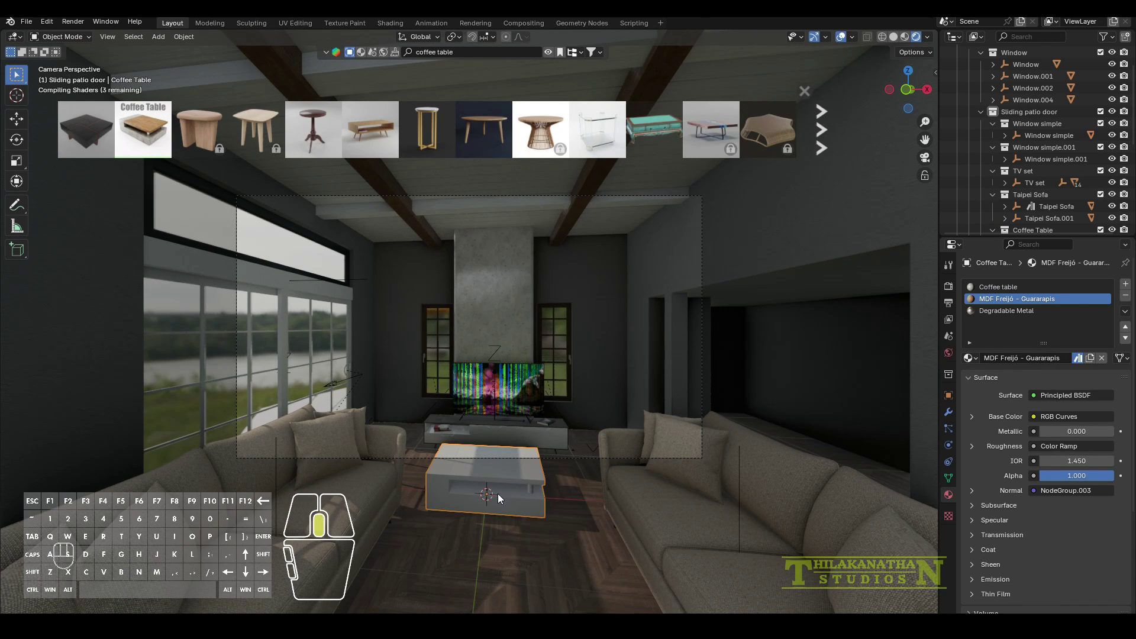
pyautogui.moveTo(500, 499); pyautogui.dragTo(539, 357, button='middle')
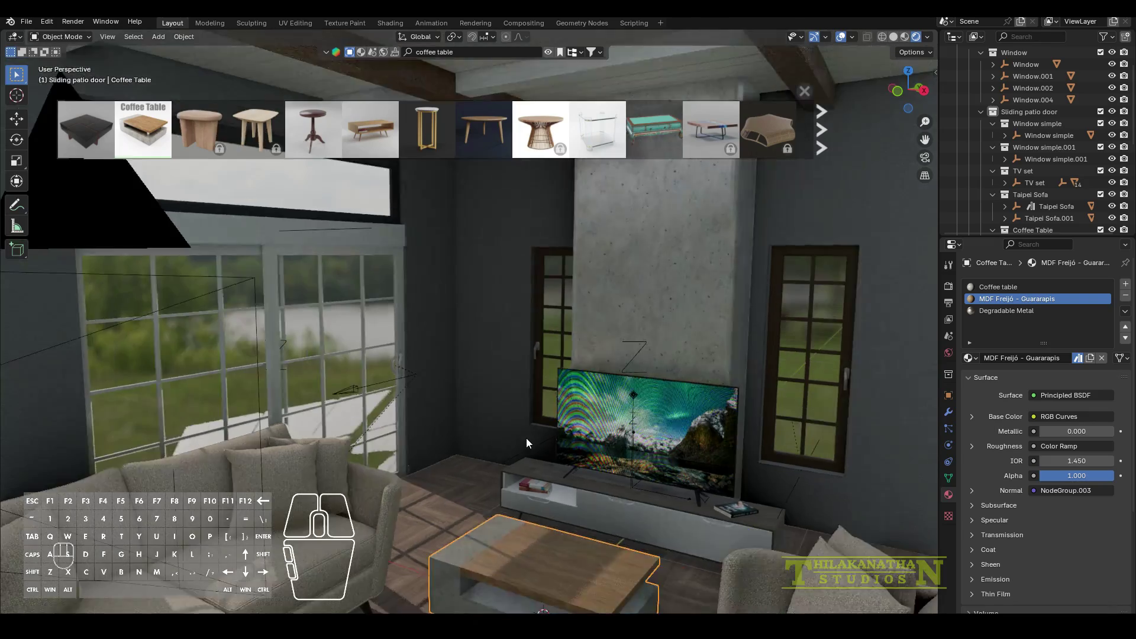
pyautogui.moveTo(527, 438)
pyautogui.keyDown('shift'); pyautogui.mouseDown(button='middle')
pyautogui.moveTo(524, 346)
pyautogui.moveTo(542, 452)
pyautogui.mouseUp(button='middle'); pyautogui.keyUp('shift')
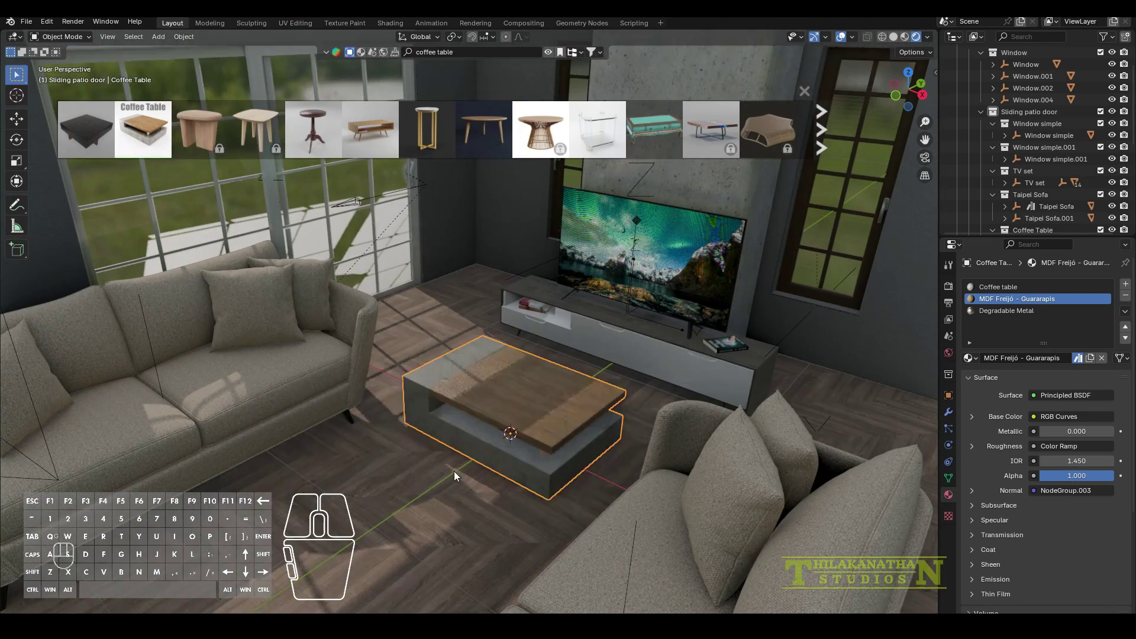
# Move the Coffee Table along the Y axis to sit between the two sofas, fine-tuning its position from the camera view.
pyautogui.press('g')
pyautogui.press('x')
pyautogui.press('y')
pyautogui.click(363, 478)
pyautogui.press('KP_0')
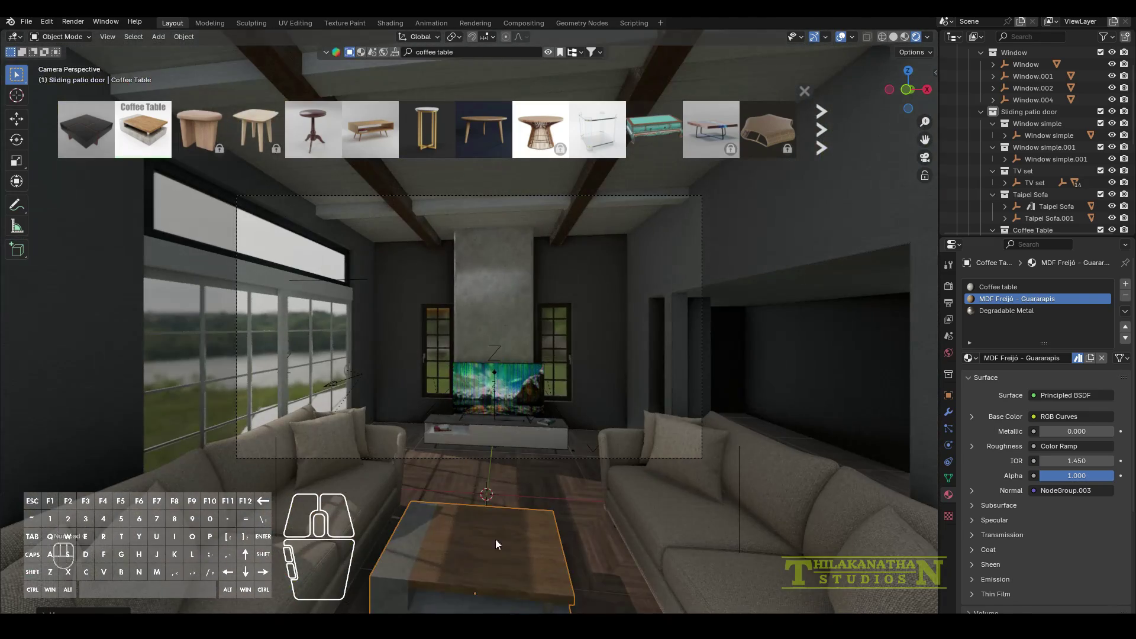
pyautogui.press('g')
pyautogui.press('y')
pyautogui.click(517, 505)
# Search the model library for "carpet" and place the Shaggy carpet on the floor between the sofas.
pyautogui.click(480, 50)
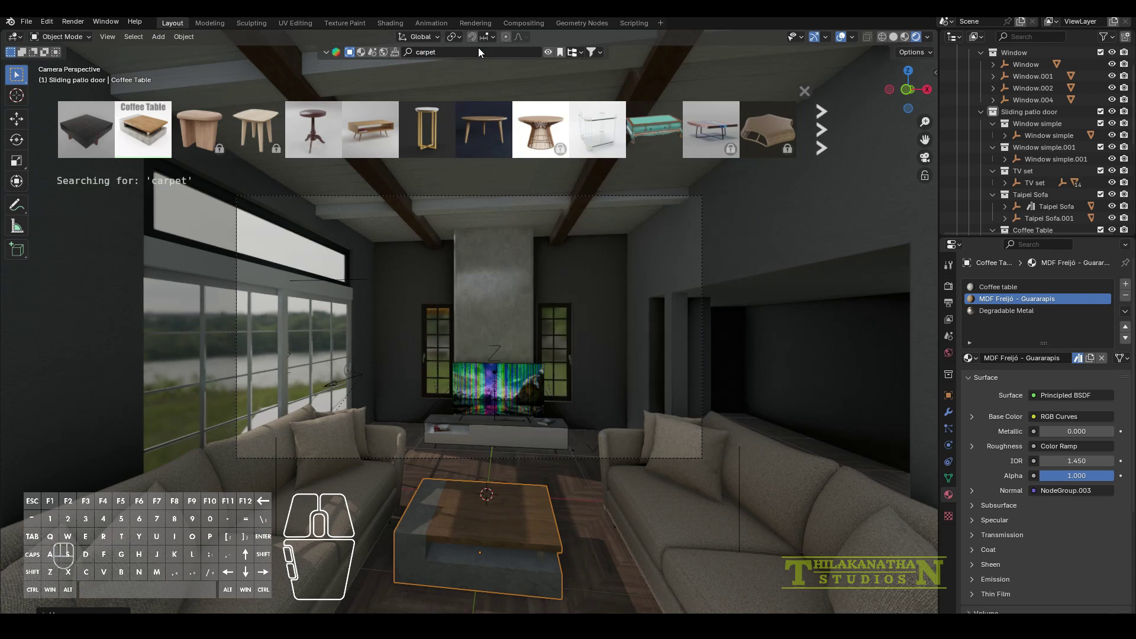
pyautogui.click(821, 129)
pyautogui.moveTo(314, 130); pyautogui.dragTo(512, 467)
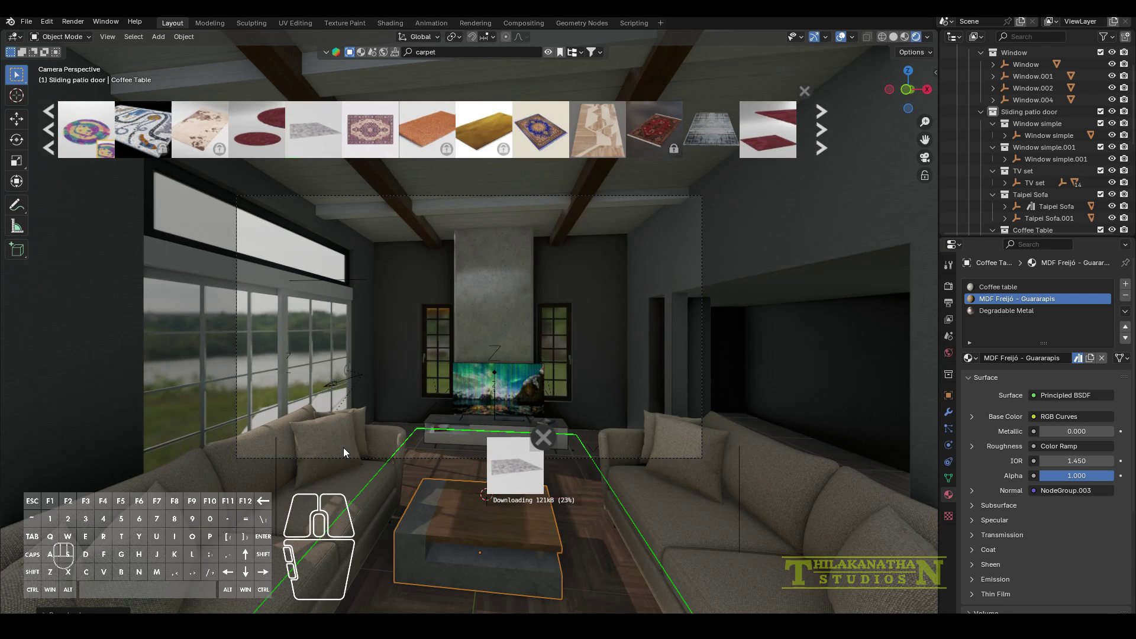
# Select the Shaggy carpet, move it along the Y axis under the coffee table and return to the camera view.
pyautogui.moveTo(343, 448); pyautogui.dragTo(649, 588, button='middle')
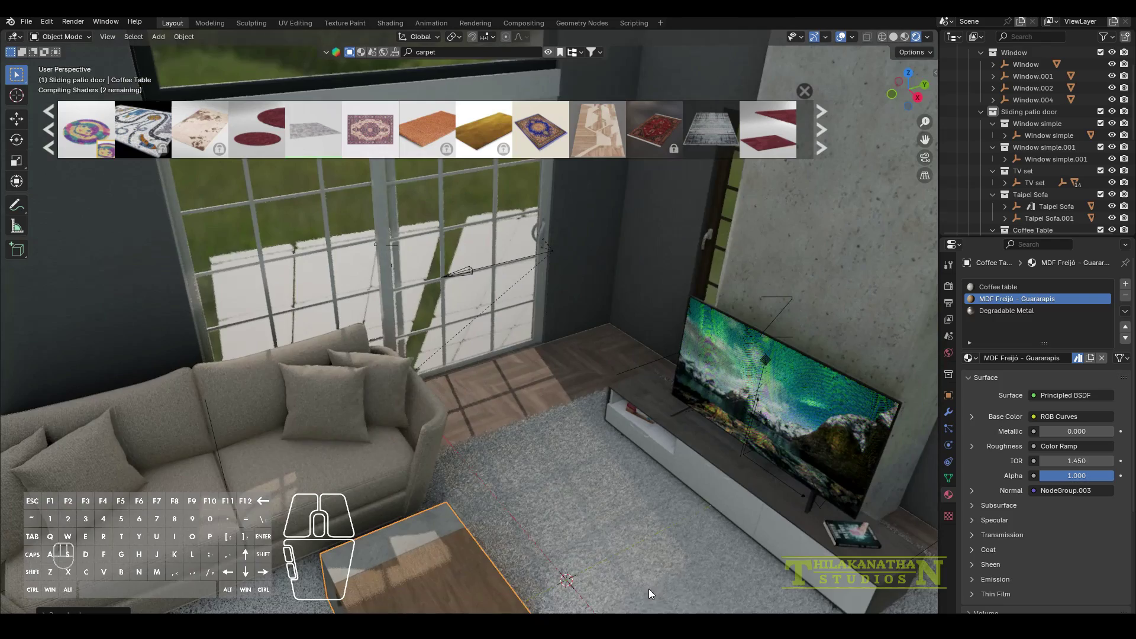
pyautogui.click(601, 531)
pyautogui.scroll(-3, 595, 524)
pyautogui.press('KP_Decimal')
pyautogui.scroll(2, 595, 523)
pyautogui.press('g')
pyautogui.press('y')
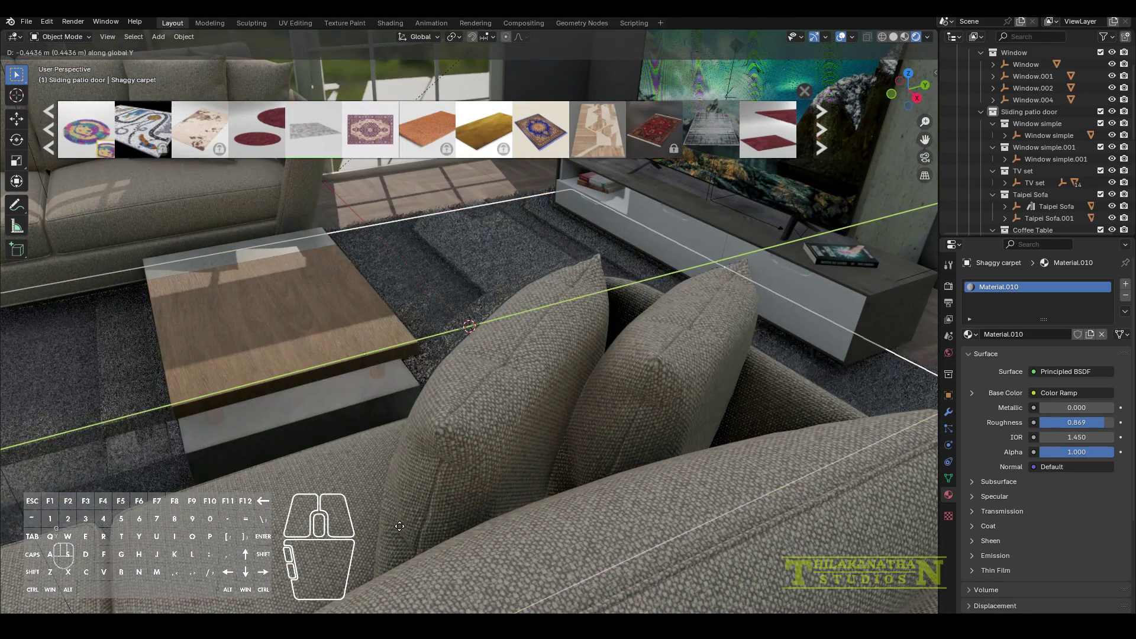
pyautogui.click(225, 515)
pyautogui.press('KP_0')
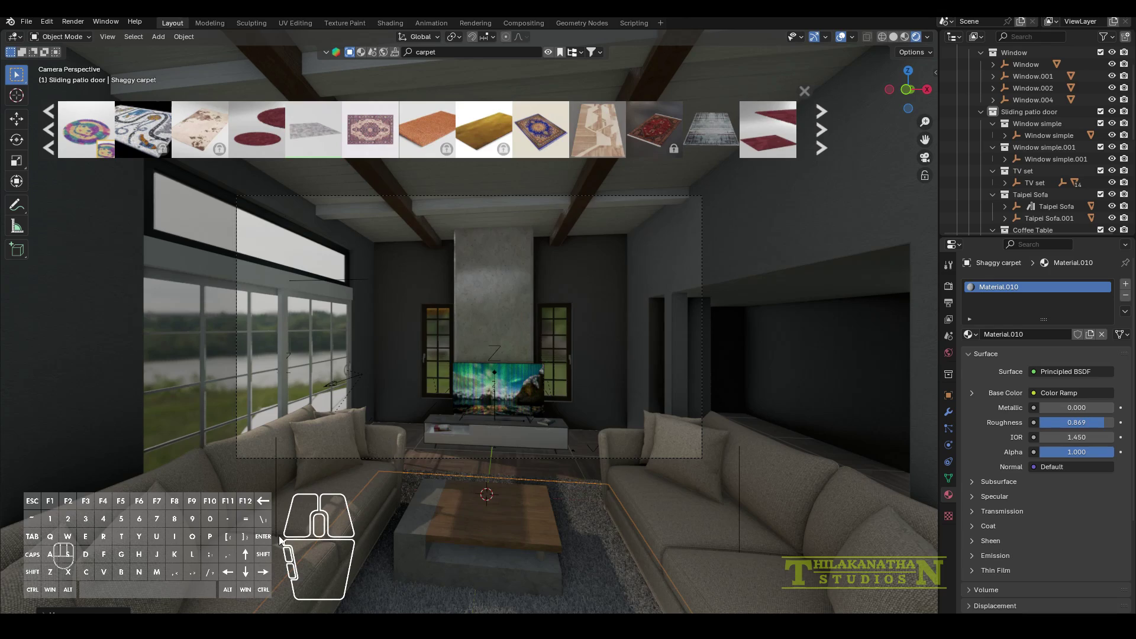
# Search the model library for "vase" and add the Arcs Vase with red flowers near the coffee table.
pyautogui.write('vase')
pyautogui.press('Return')
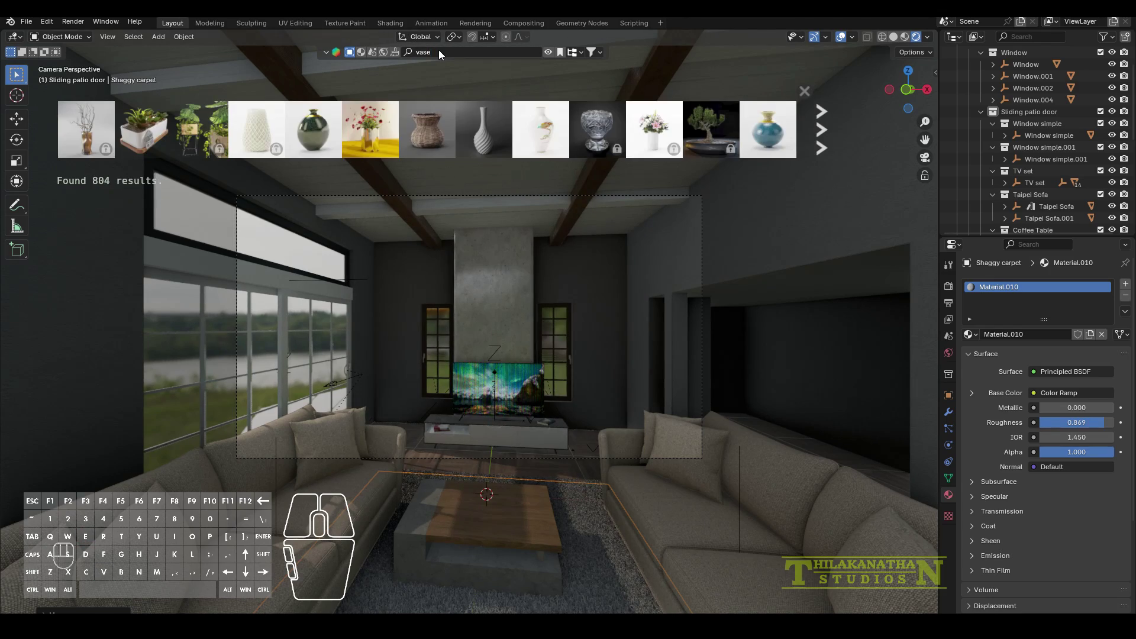
pyautogui.moveTo(367, 134)
pyautogui.moveTo(367, 135); pyautogui.dragTo(489, 492)
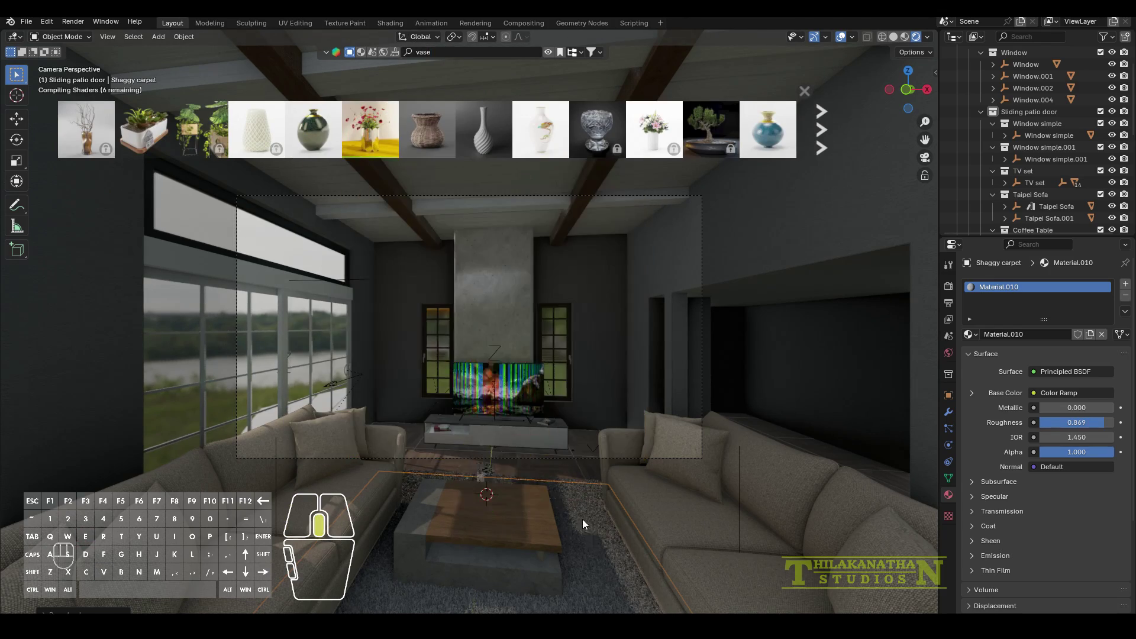
# Select the Arcs Vase, set it on top of the coffee table by adjusting its height along Z, and return to the camera view.
pyautogui.moveTo(583, 522); pyautogui.dragTo(452, 531, button='middle')
pyautogui.press('KP_Decimal')
pyautogui.scroll(4, 424, 485)
pyautogui.moveTo(424, 484); pyautogui.dragTo(430, 502, button='middle')
pyautogui.scroll(1, 431, 502)
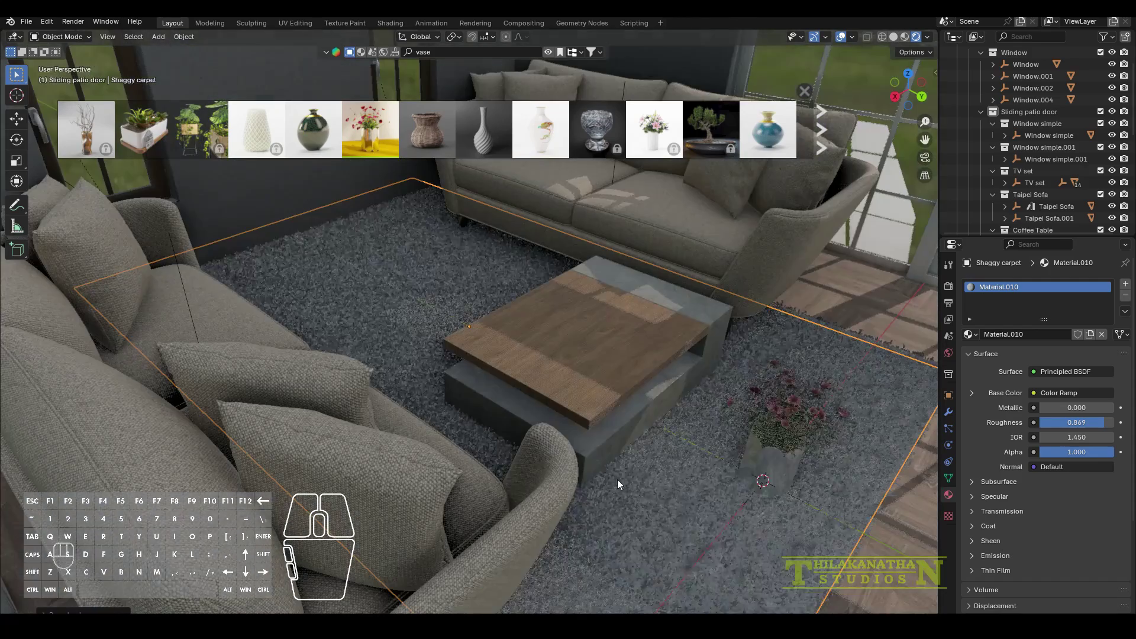
pyautogui.scroll(-6, 1031, 172)
pyautogui.rightClick(1042, 151)
pyautogui.click(995, 151)
pyautogui.press('g')
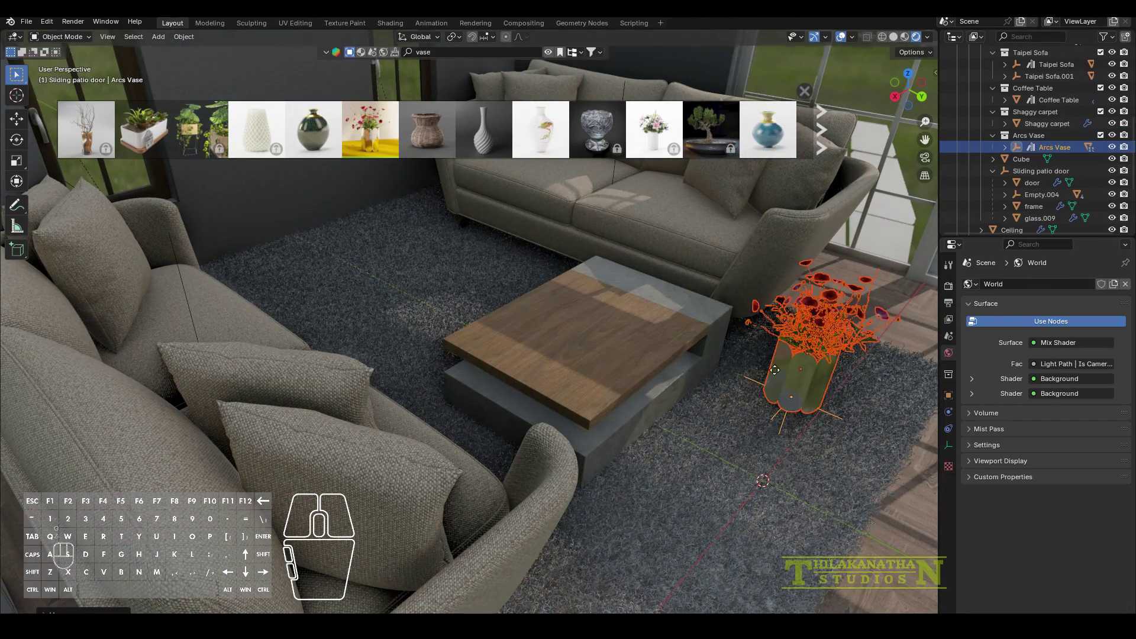
pyautogui.press('z')
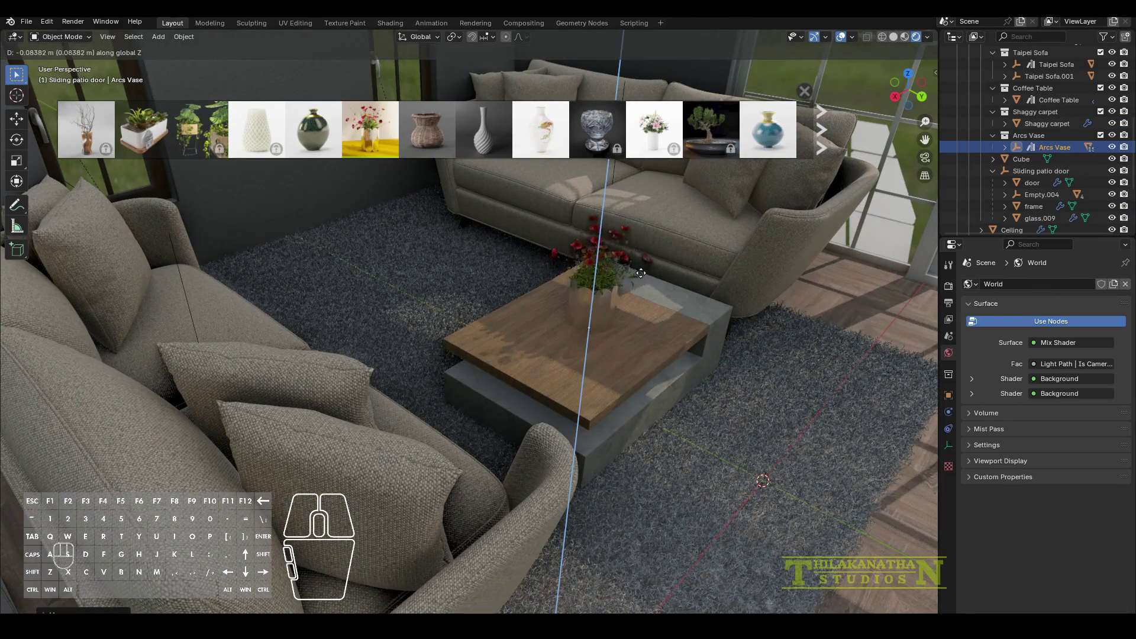
pyautogui.click(641, 273)
pyautogui.press('KP_0')
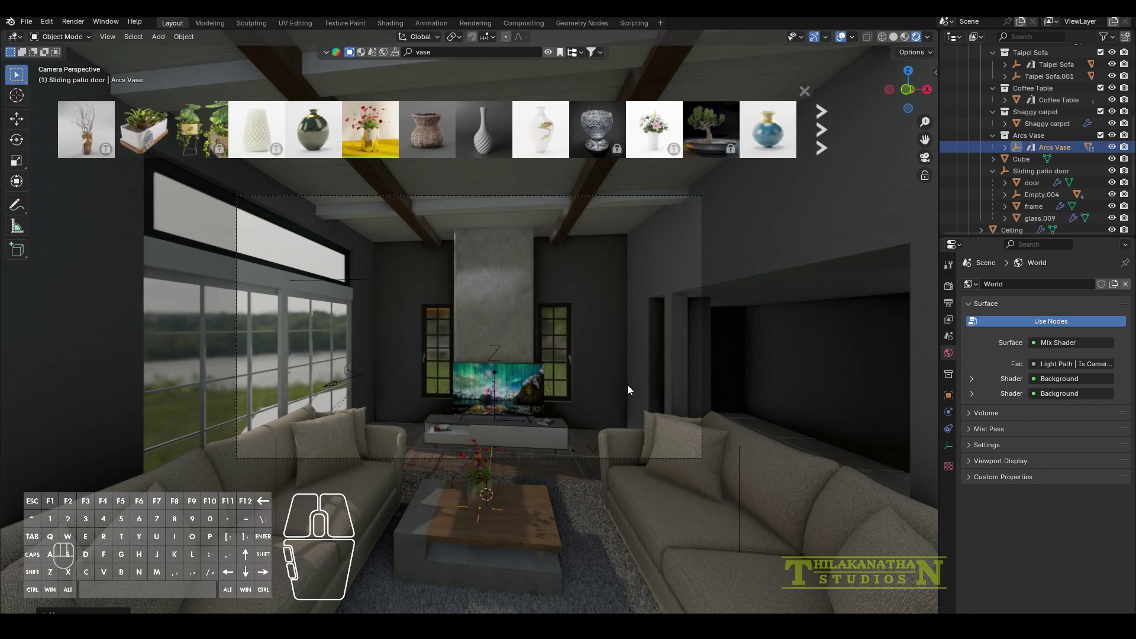
# Select the room walls, search the material library for "painted wall" and apply the White Wall Paint material.
pyautogui.click(373, 253)
pyautogui.click(361, 52)
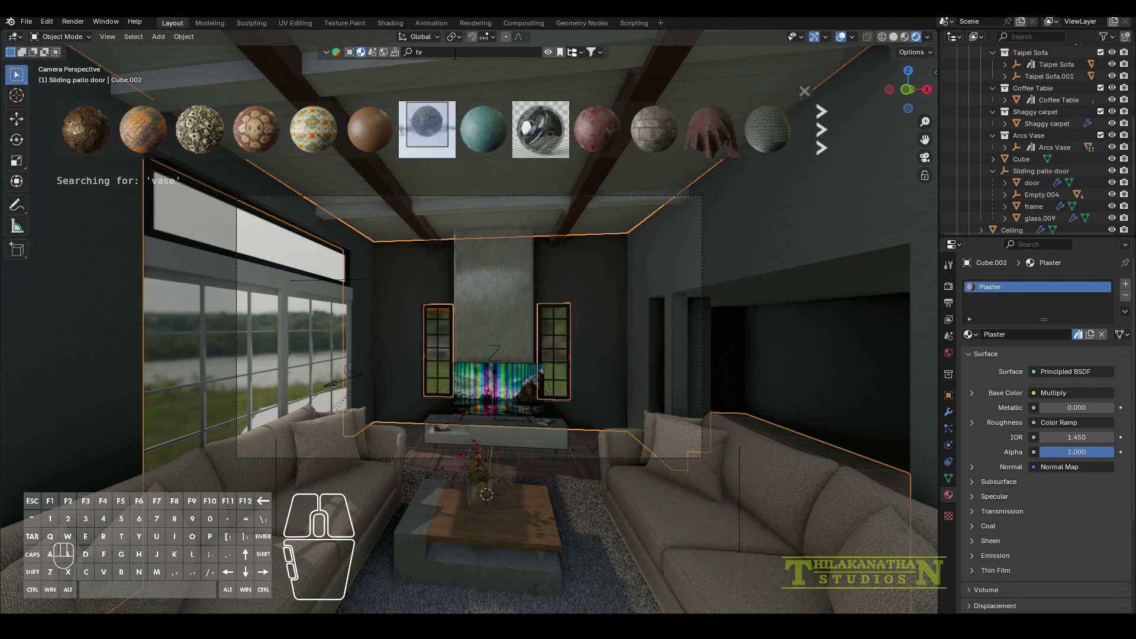
pyautogui.click(455, 53)
pyautogui.press('BackSpace')
pyautogui.write('painted wall')
pyautogui.press('Return')
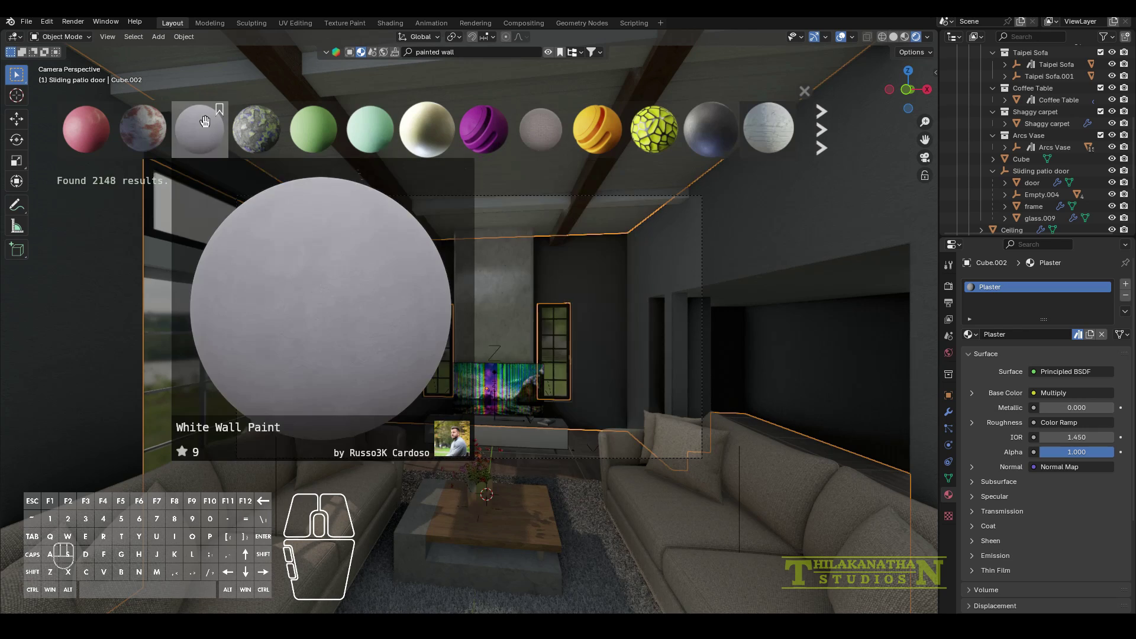
pyautogui.click(205, 121)
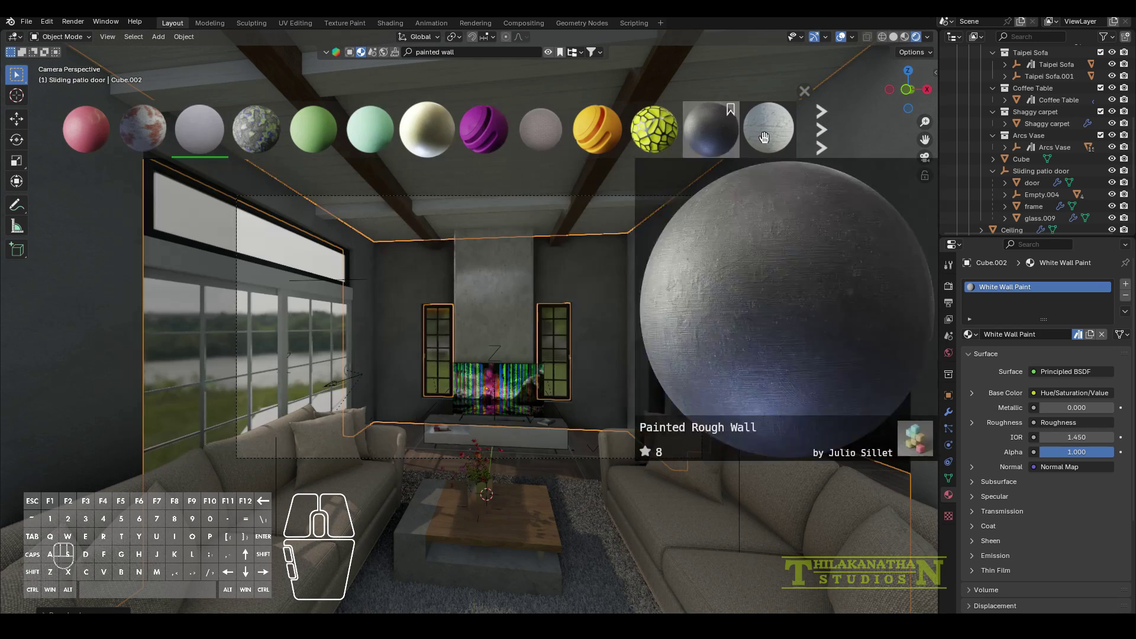
# Enter edit mode on the room walls, turn on X-ray, clear the selection and box-select wall geometry around the room's far end.
pyautogui.moveTo(567, 270); pyautogui.dragTo(570, 268, button='middle')
pyautogui.scroll(5, 569, 267)
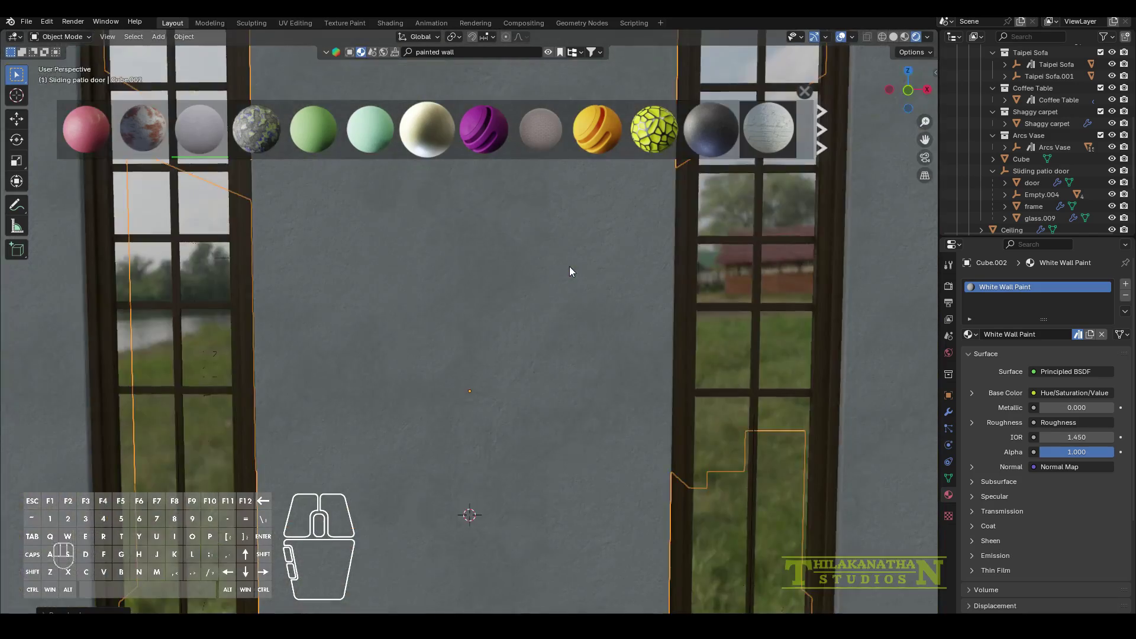
pyautogui.press('KP_0')
pyautogui.scroll(1, 558, 320)
pyautogui.moveTo(557, 321); pyautogui.dragTo(522, 353, button='middle')
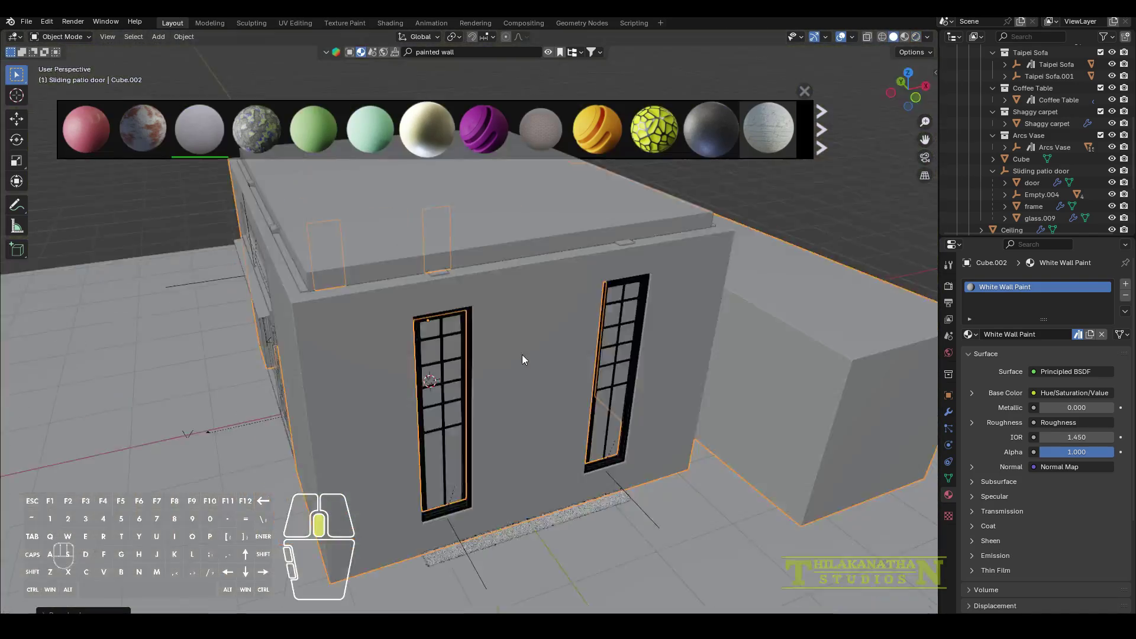
pyautogui.press('KP_0')
pyautogui.press('Tab')
pyautogui.press('KP_3')
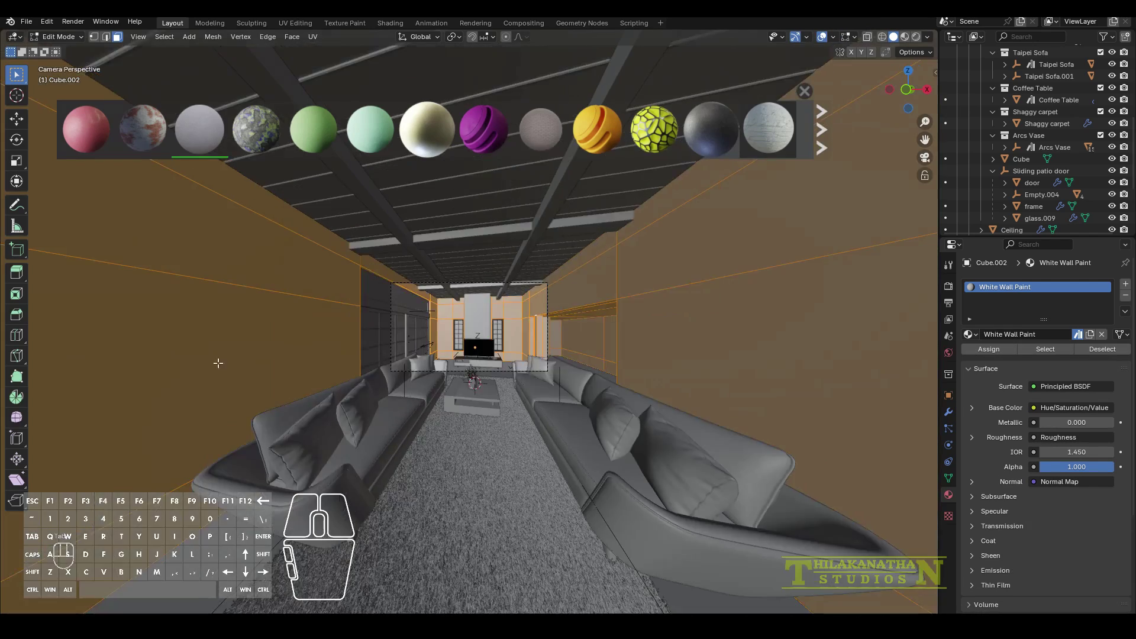
pyautogui.press('KP_1')
pyautogui.hotkey('alt', 'z')
pyautogui.hotkey('alt', 'a')
pyautogui.moveTo(254, 189); pyautogui.dragTo(590, 491)
pyautogui.moveTo(574, 484); pyautogui.dragTo(526, 507, button='middle')
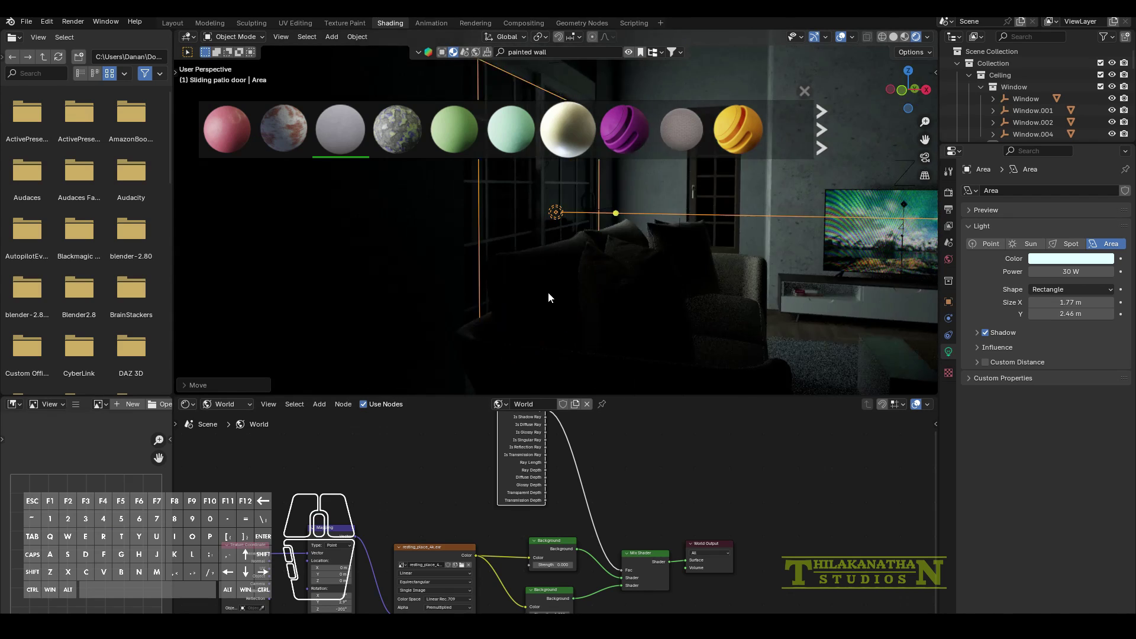
# Duplicate the patio door's area light up along Z to the high window and set its Size X to 0.55 m.
pyautogui.hotkey('shift', 'd')
pyautogui.press('z')
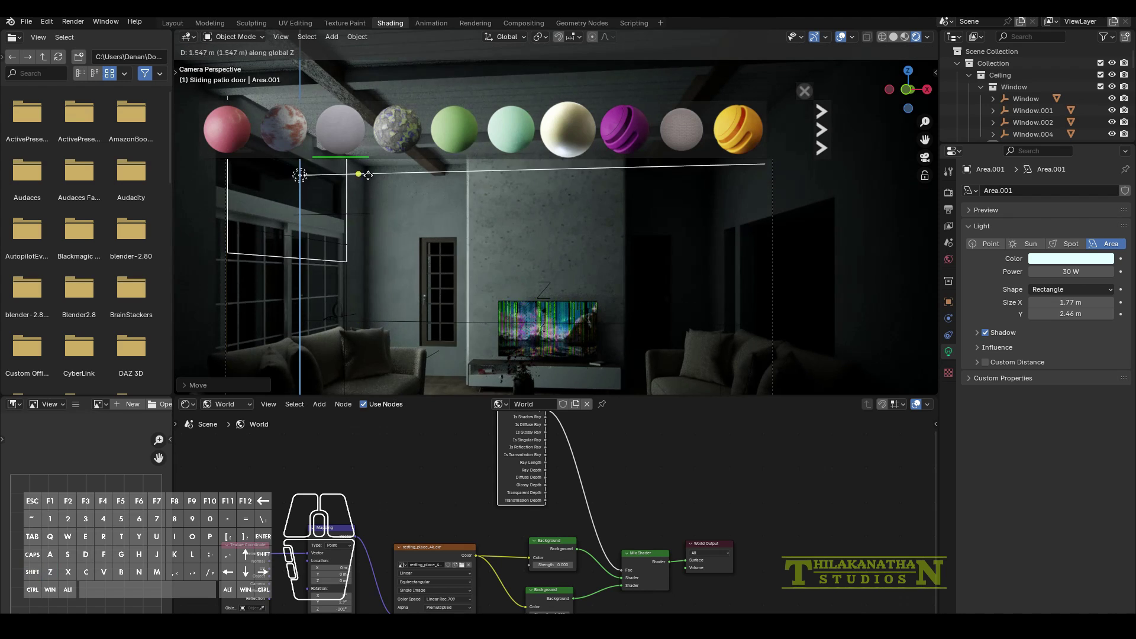
pyautogui.click(358, 171)
pyautogui.moveTo(1064, 314); pyautogui.dragTo(1054, 314)
pyautogui.hotkey('ctrl', 'z')
pyautogui.moveTo(1063, 302); pyautogui.dragTo(989, 302)
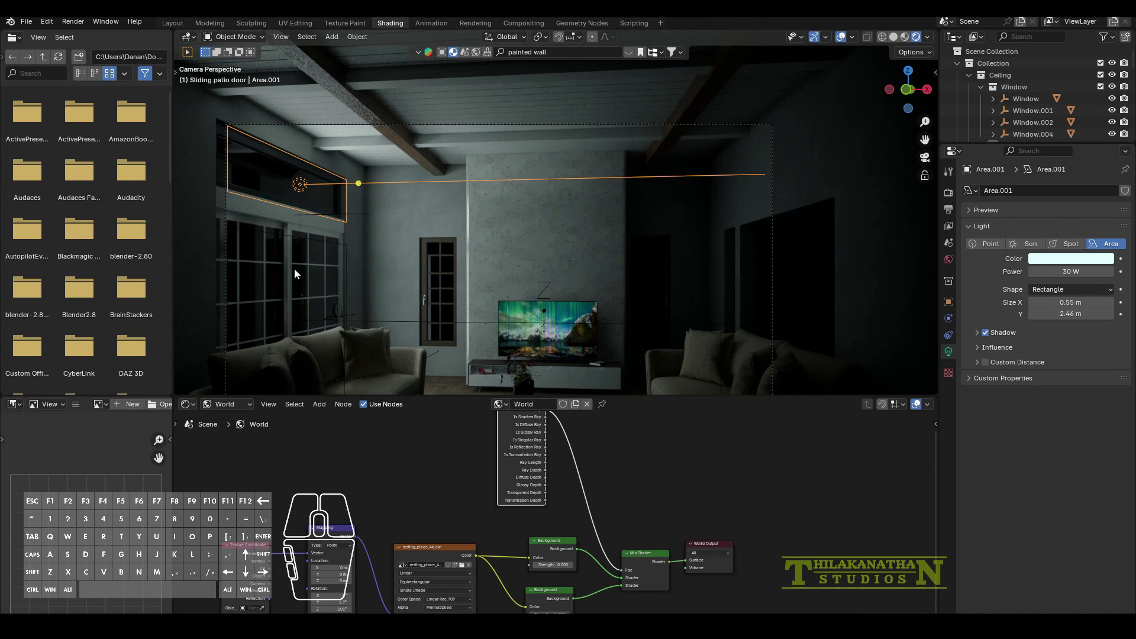
# Duplicate the high window's area light towards the TV wall and rotate the copy -90 degrees about Z.
pyautogui.hotkey('shift', 'd')
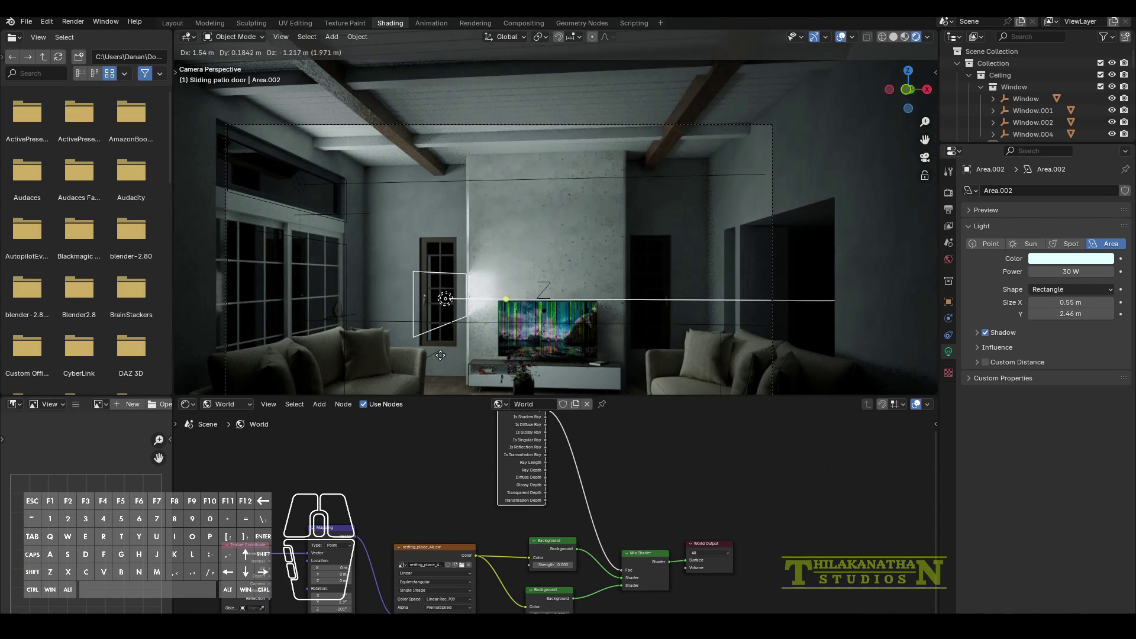
pyautogui.click(445, 351)
pyautogui.write('rz-90')
pyautogui.press('Return')
# Move the rotated area light along X and Y to line it up with the narrow window on the patio-door side.
pyautogui.press('g')
pyautogui.press('x')
pyautogui.click(424, 353)
pyautogui.moveTo(424, 353); pyautogui.dragTo(388, 340, button='middle')
pyautogui.press('g')
pyautogui.press('y')
pyautogui.click(606, 246)
pyautogui.moveTo(606, 246); pyautogui.dragTo(511, 199, button='middle')
pyautogui.press('g')
pyautogui.press('x')
pyautogui.click(497, 218)
# Resize the narrow window's area light to 1.48 m in X and 0.46 m in Y.
pyautogui.moveTo(1058, 314); pyautogui.dragTo(939, 315)
pyautogui.moveTo(1057, 302); pyautogui.dragTo(1112, 302)
pyautogui.press('KP_0')
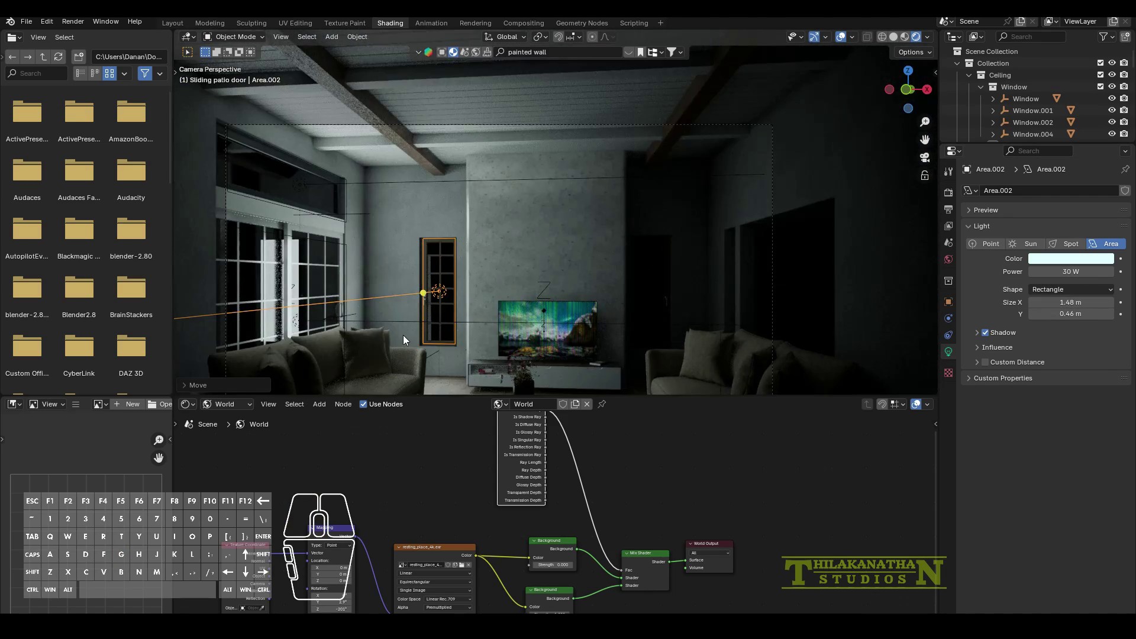
# Duplicate the narrow window's area light along X to the matching window across the TV wall, and check both lights.
pyautogui.hotkey('shift', 'd')
pyautogui.press('x')
pyautogui.press('Return')
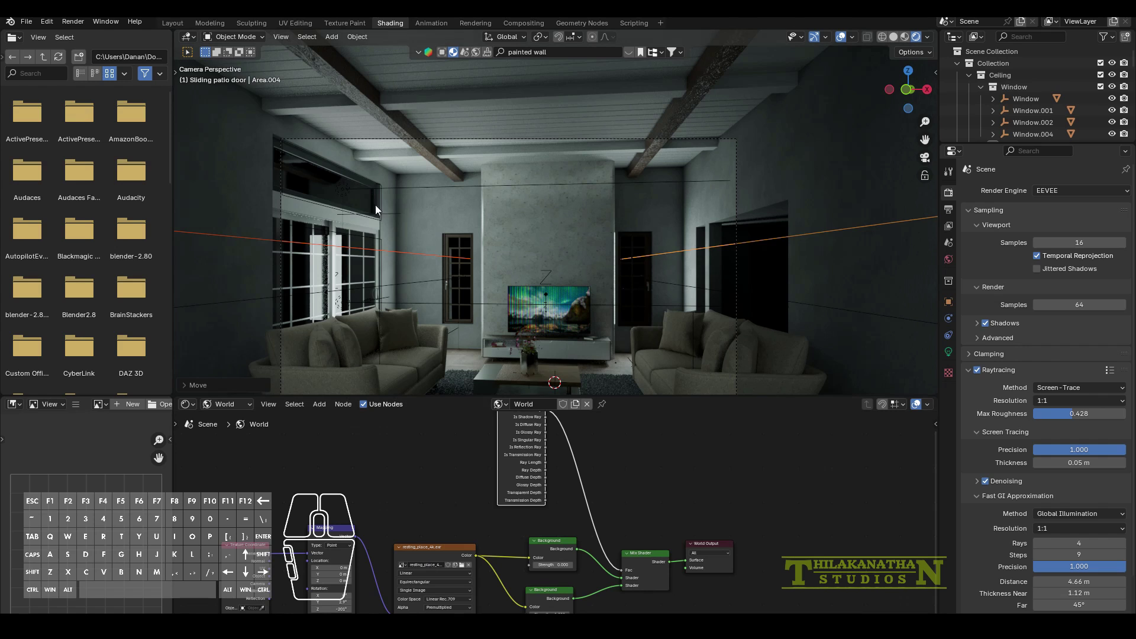
pyautogui.scroll(2, 431, 291)
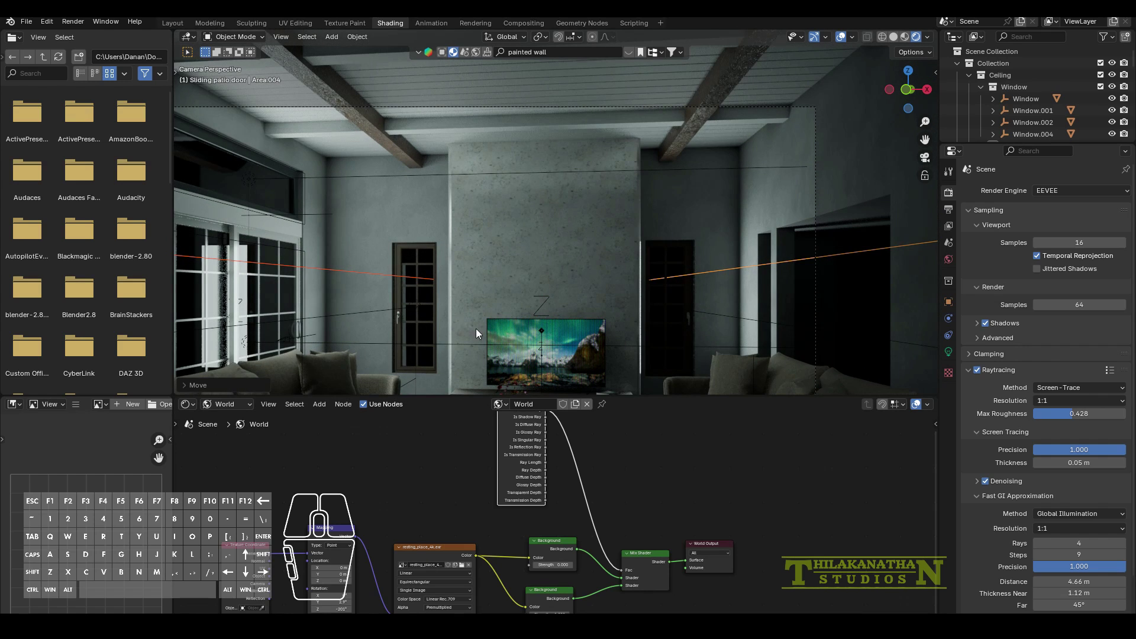
pyautogui.click(692, 298)
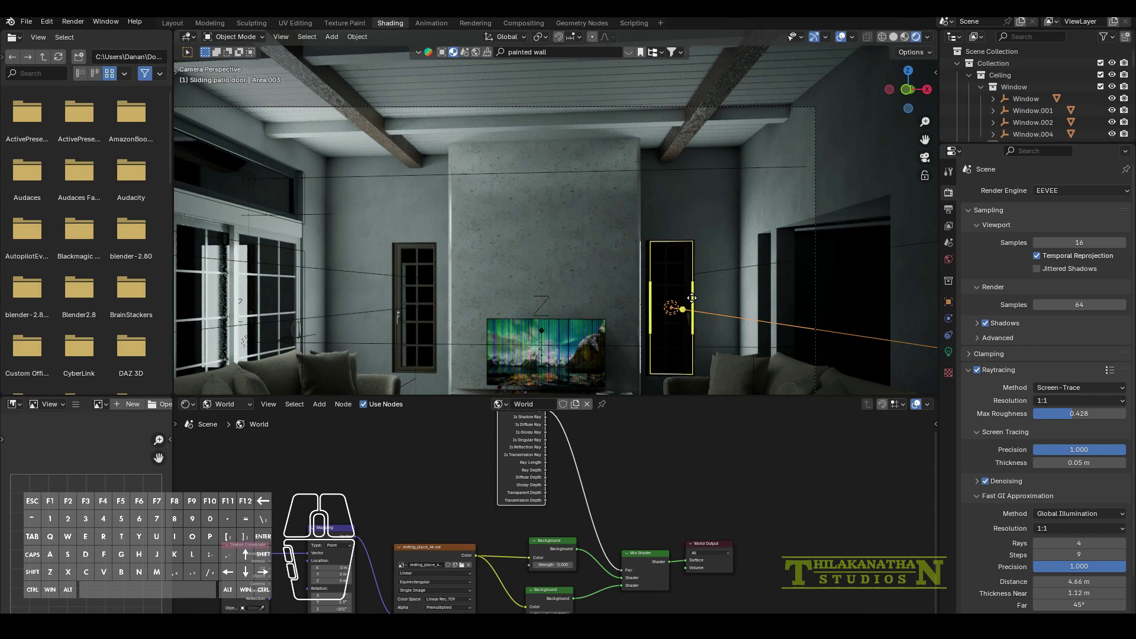
pyautogui.click(406, 307)
pyautogui.scroll(-3, 407, 305)
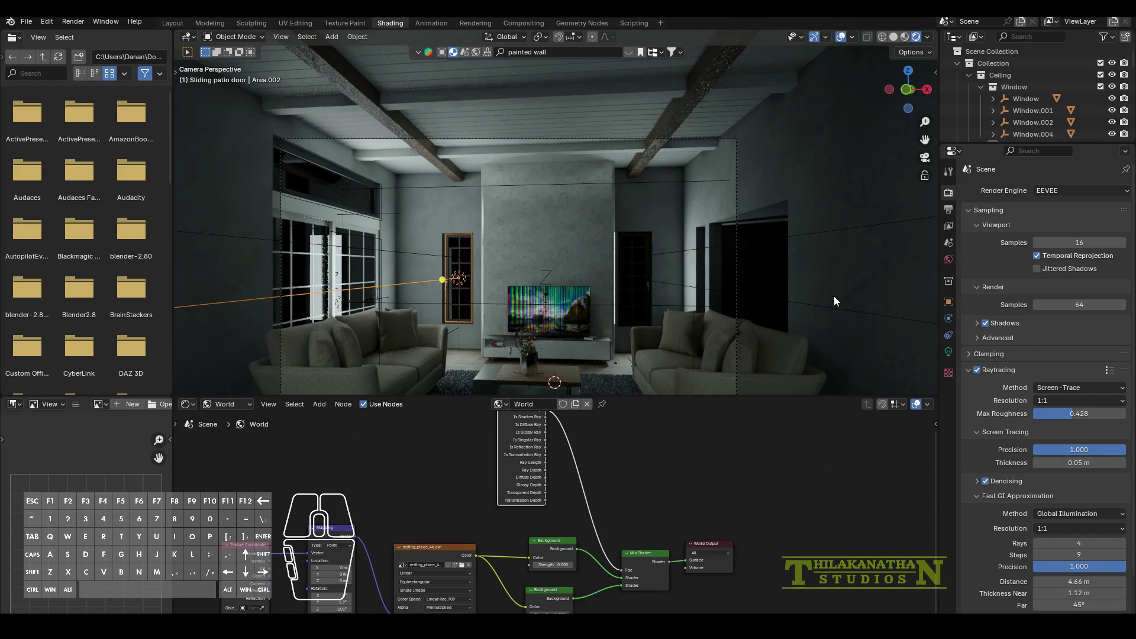
# Duplicate an area light and position the copy along X, Y and Z in the adjoining side room.
pyautogui.moveTo(835, 301); pyautogui.dragTo(578, 352, button='middle')
pyautogui.hotkey('shift', 'd')
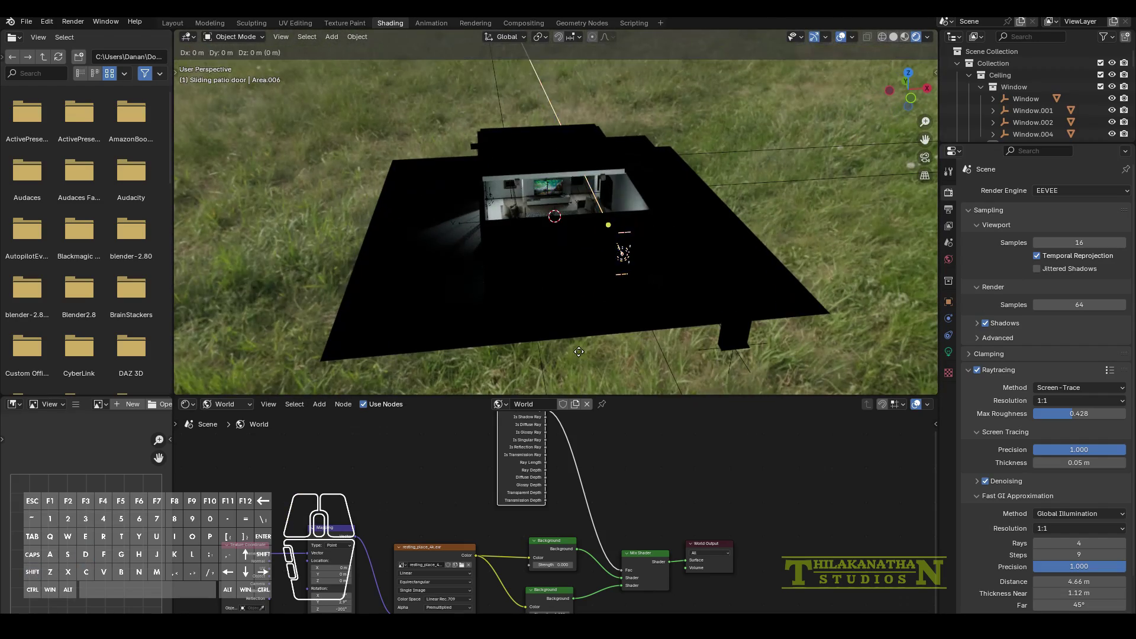
pyautogui.press('x')
pyautogui.click(635, 345)
pyautogui.press('g')
pyautogui.press('y')
pyautogui.click(638, 327)
pyautogui.press('KP_0')
pyautogui.press('g')
pyautogui.press('z')
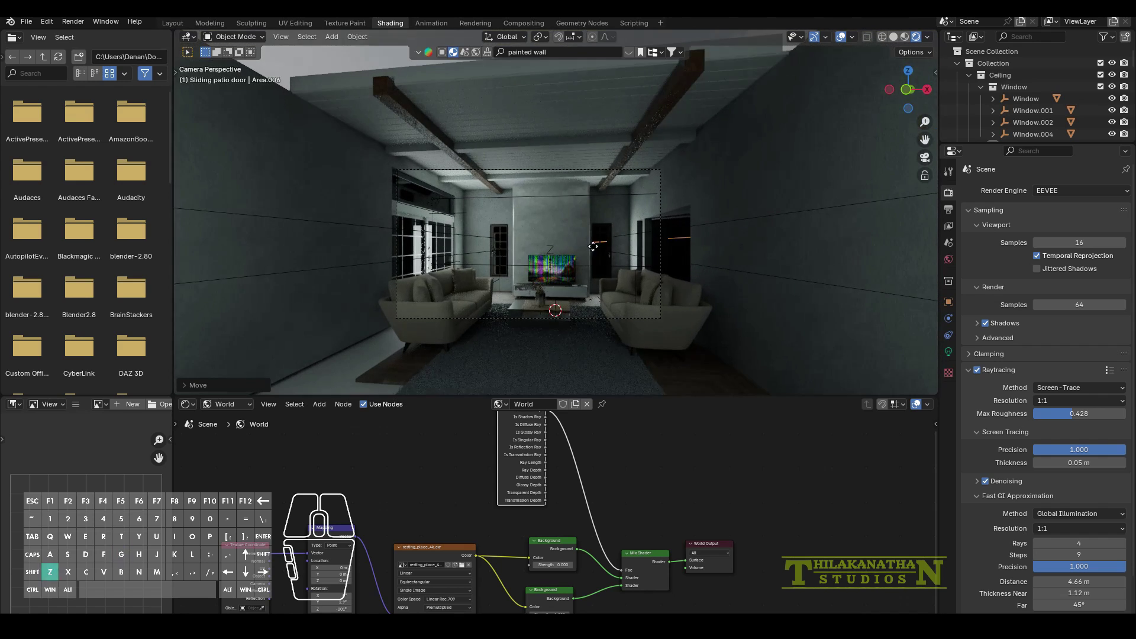
pyautogui.moveTo(700, 297); pyautogui.dragTo(516, 323, button='middle')
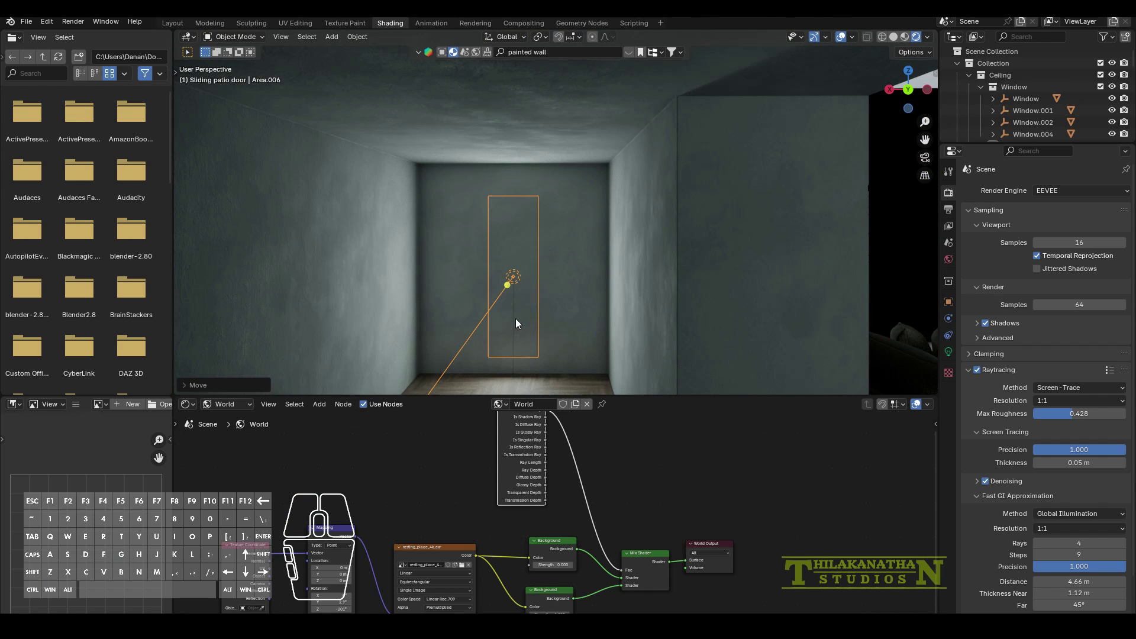
pyautogui.press('KP_0')
# Select the glass panes of the sliding patio door and delete them.
pyautogui.click(351, 261)
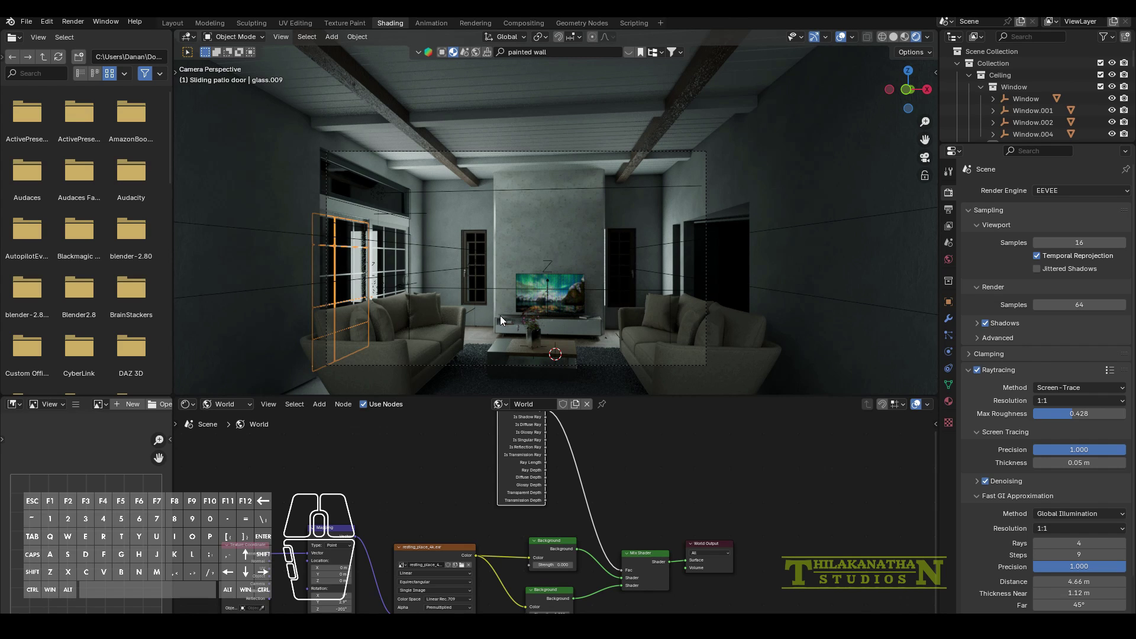
pyautogui.moveTo(501, 317); pyautogui.dragTo(344, 274, button='middle')
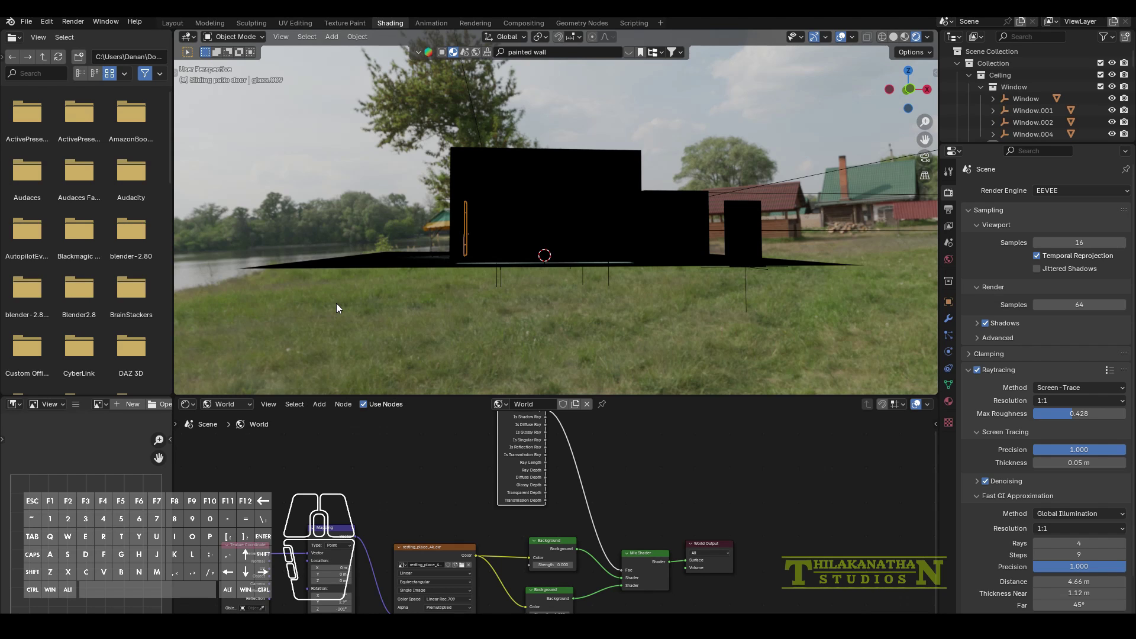
pyautogui.press('KP_0')
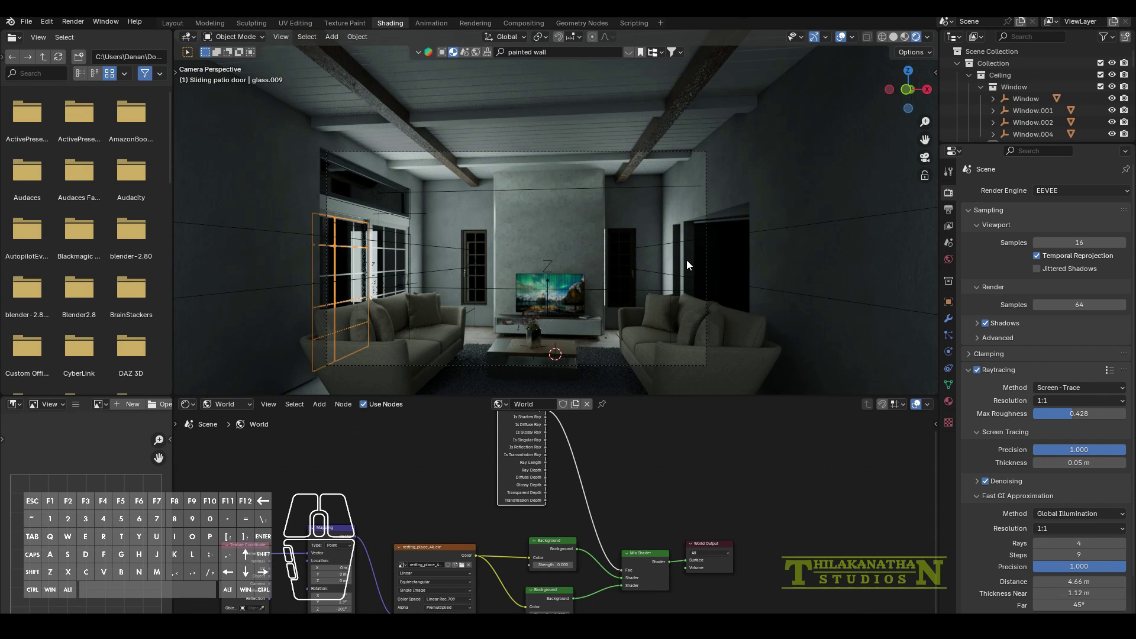
pyautogui.keyDown('shift'); pyautogui.click(378, 272); pyautogui.keyUp('shift')
pyautogui.press('x')
pyautogui.click(325, 275)
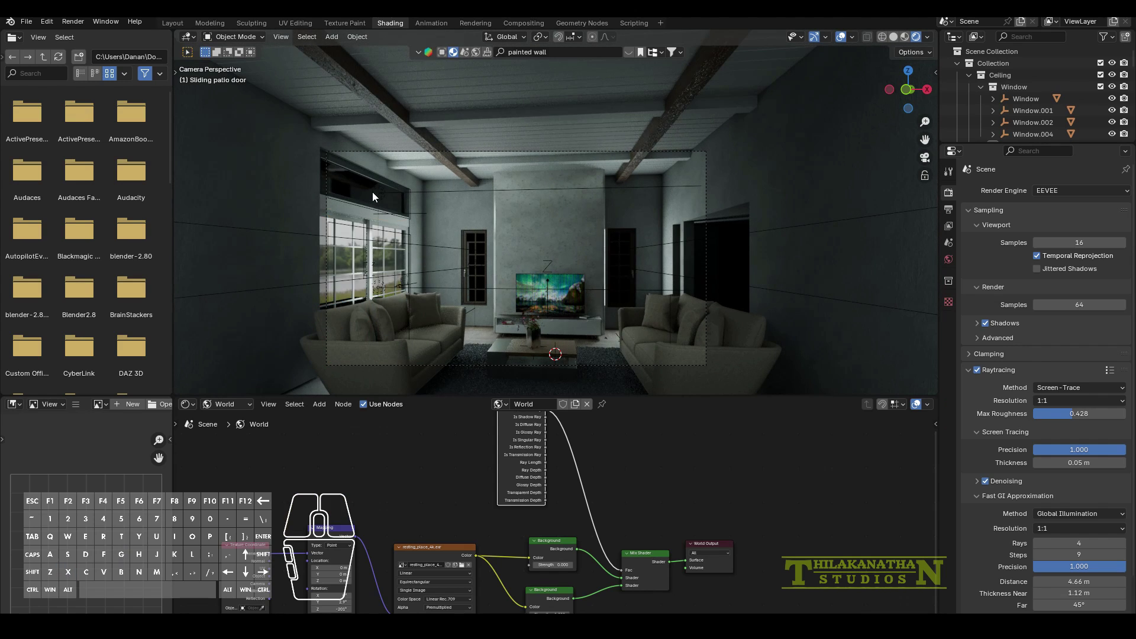
# Delete the glass from the high window above the patio door in edit mode.
pyautogui.click(366, 194)
pyautogui.press('Tab')
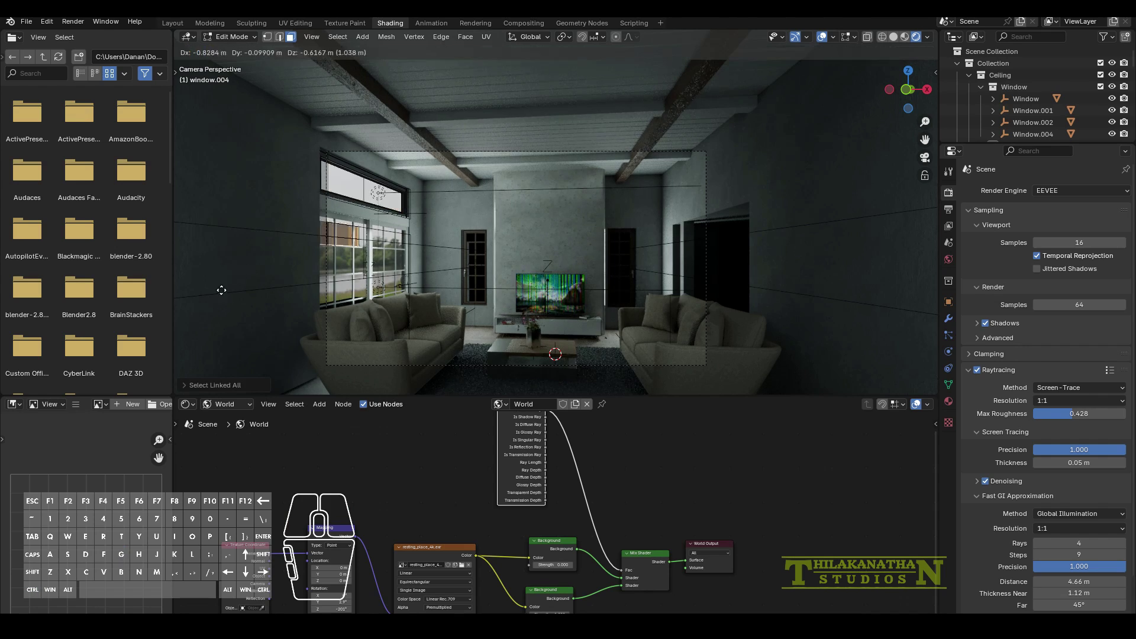
pyautogui.press('x')
pyautogui.click(225, 294)
pyautogui.press('Tab')
# Delete the faces with the glass material from the narrow window on the patio-door side.
pyautogui.click(470, 265)
pyautogui.click(477, 253)
pyautogui.press('Tab')
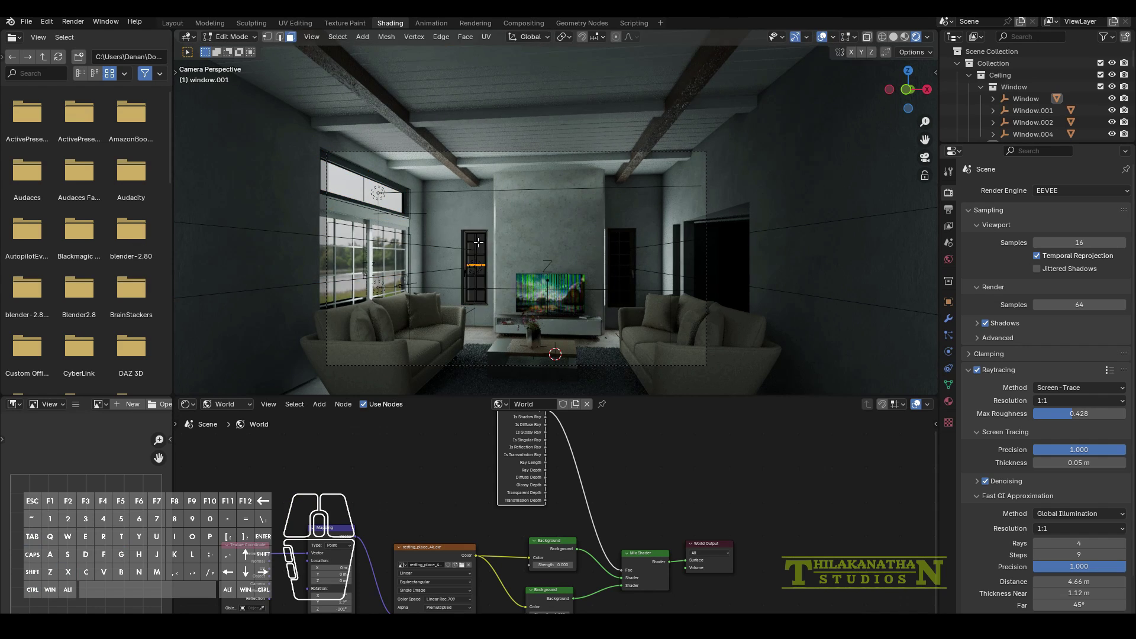
pyautogui.click(949, 401)
pyautogui.press('x')
pyautogui.click(502, 282)
pyautogui.press('Tab')
# Select the faces assigned to the glass material in the other narrow window, delete them and clear the selection.
pyautogui.click(631, 271)
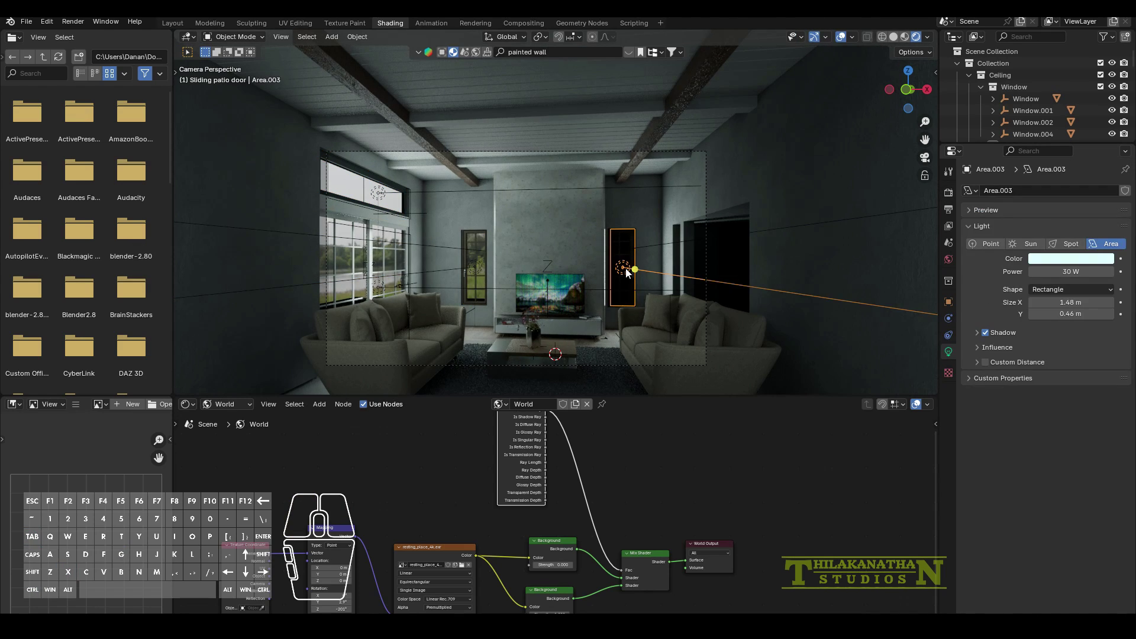
pyautogui.click(623, 243)
pyautogui.press('Tab')
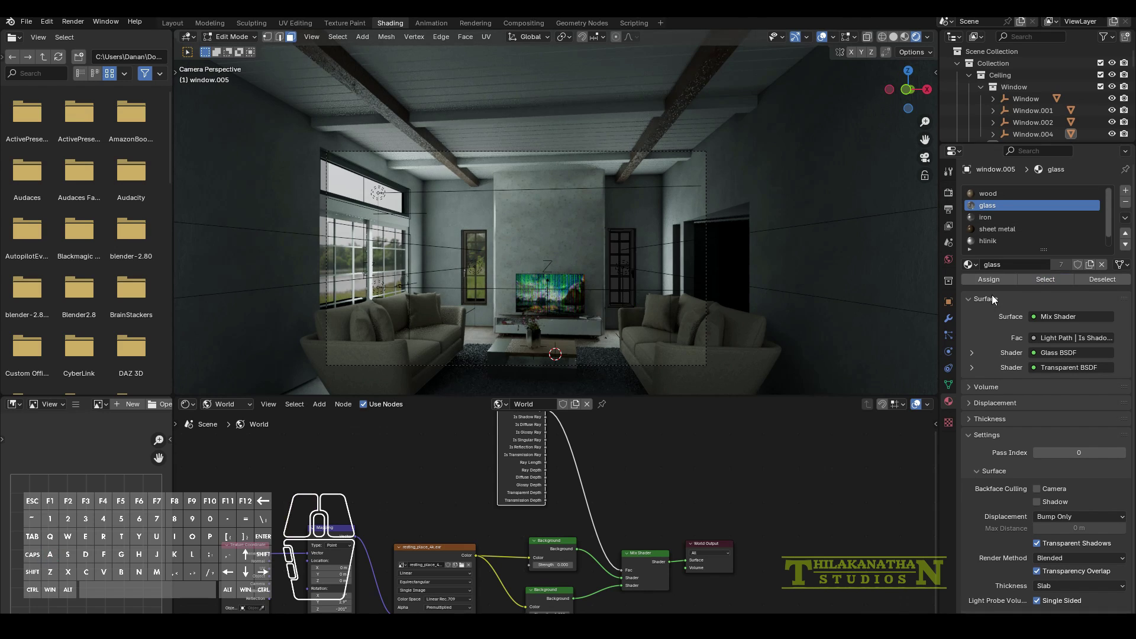
pyautogui.click(1045, 279)
pyautogui.press('x')
pyautogui.click(703, 331)
pyautogui.press('Tab')
pyautogui.press('a')
pyautogui.press('a')
pyautogui.scroll(2, 391, 361)
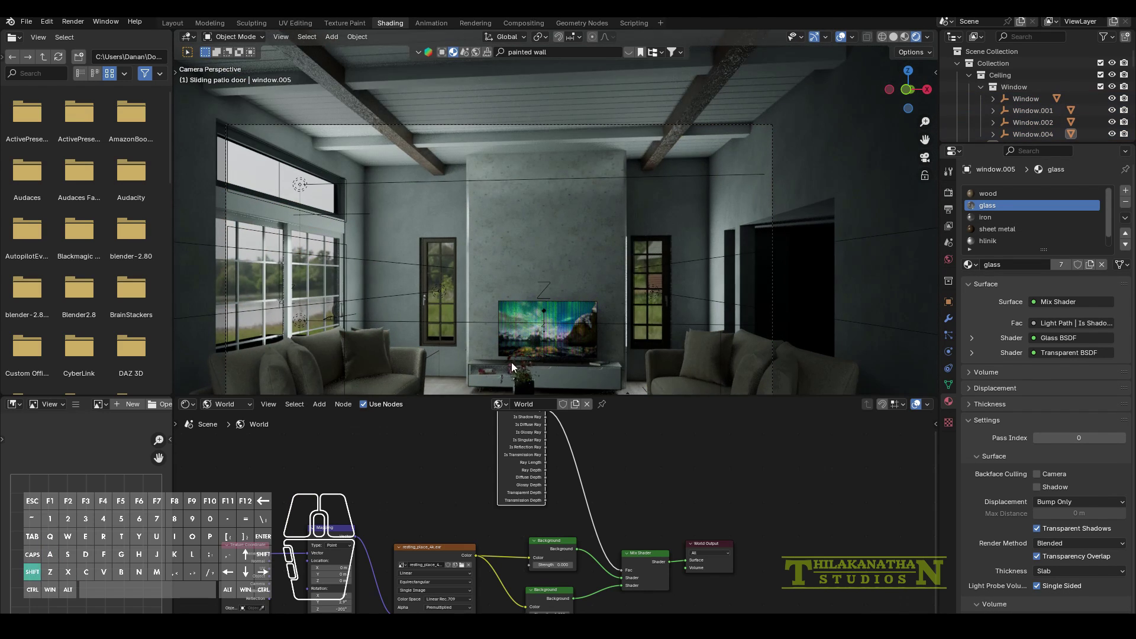
pyautogui.keyDown('shift'); pyautogui.moveTo(521, 369); pyautogui.dragTo(509, 283, button='middle'); pyautogui.keyUp('shift')
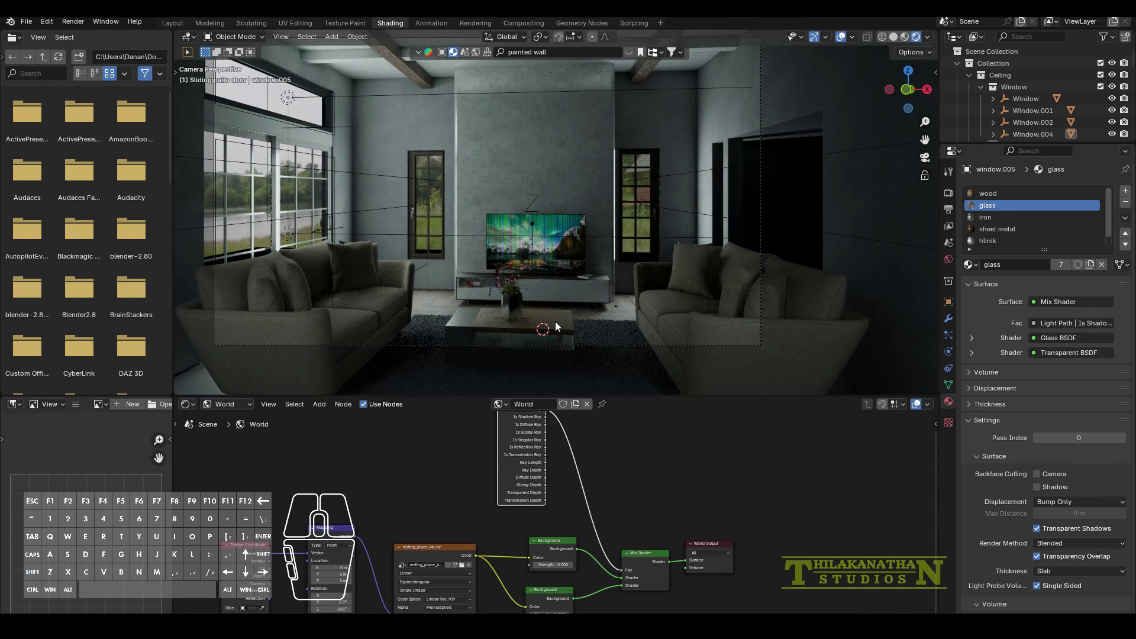
# Set the power of the area light at the narrow window farther from the patio door to 15 W.
pyautogui.click(672, 210)
pyautogui.doubleClick(1054, 270)
pyautogui.write('15')
pyautogui.press('Return')
pyautogui.press('a')
pyautogui.press('a')
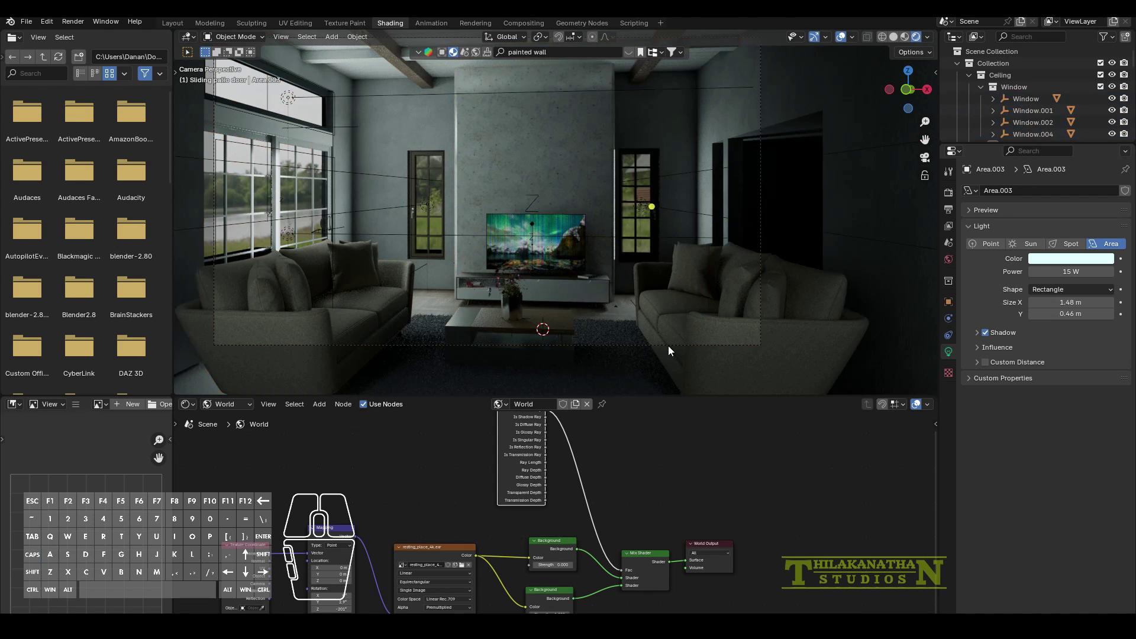
pyautogui.scroll(-3, 654, 322)
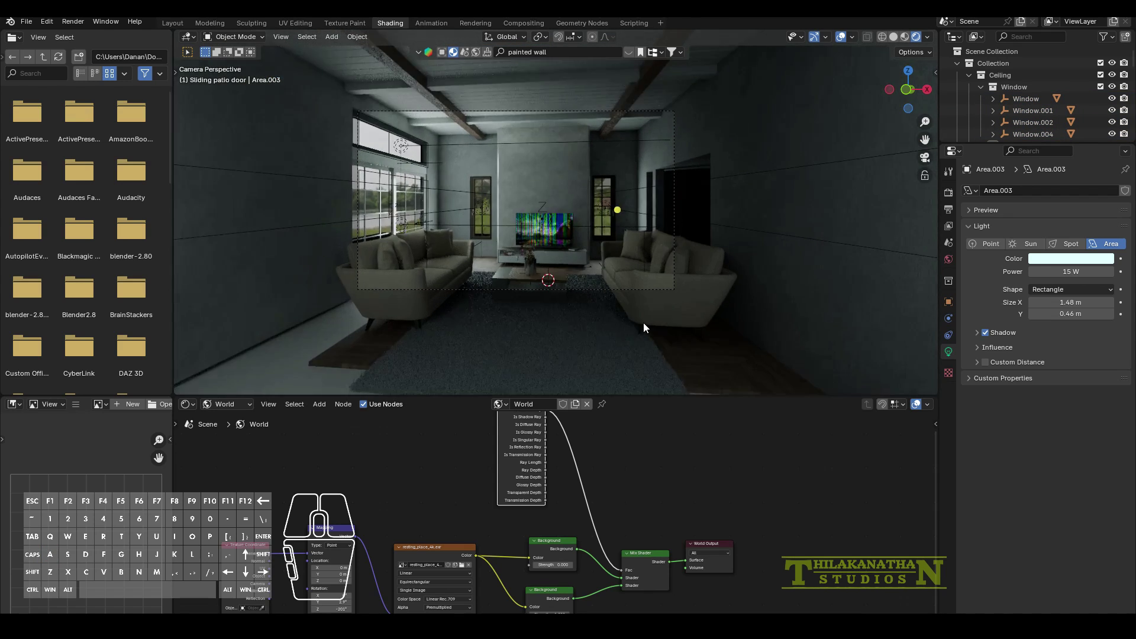
pyautogui.scroll(4, 644, 323)
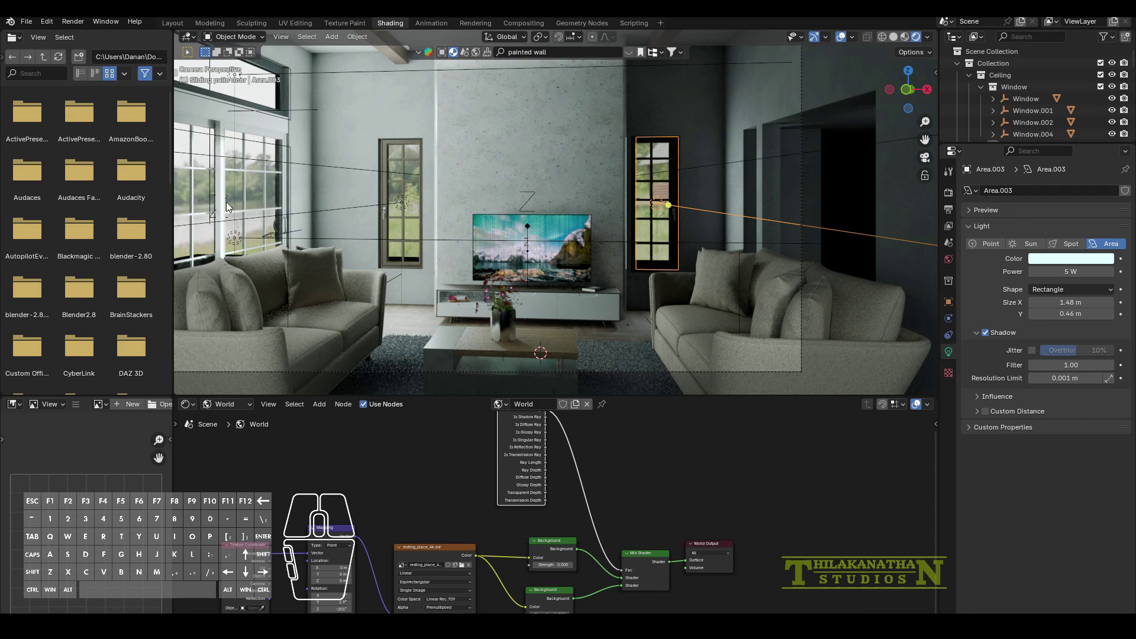
# Snap the 3D cursor to the patio door's area light, add a Sun light there and move it near the patio door.
pyautogui.scroll(-2, 407, 301)
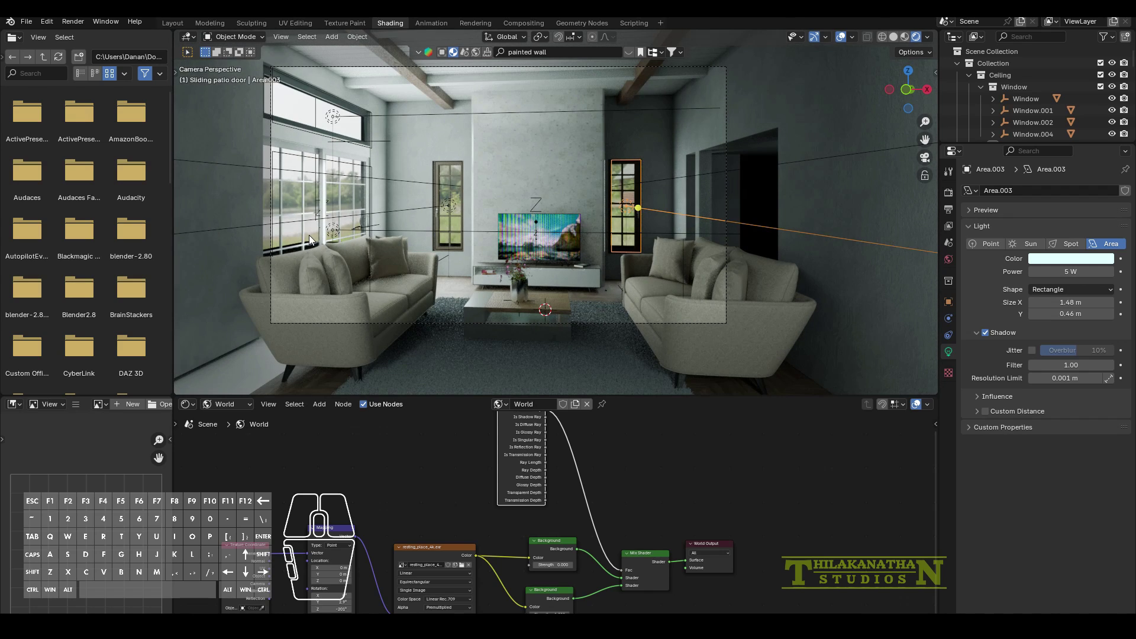
pyautogui.scroll(1, 309, 239)
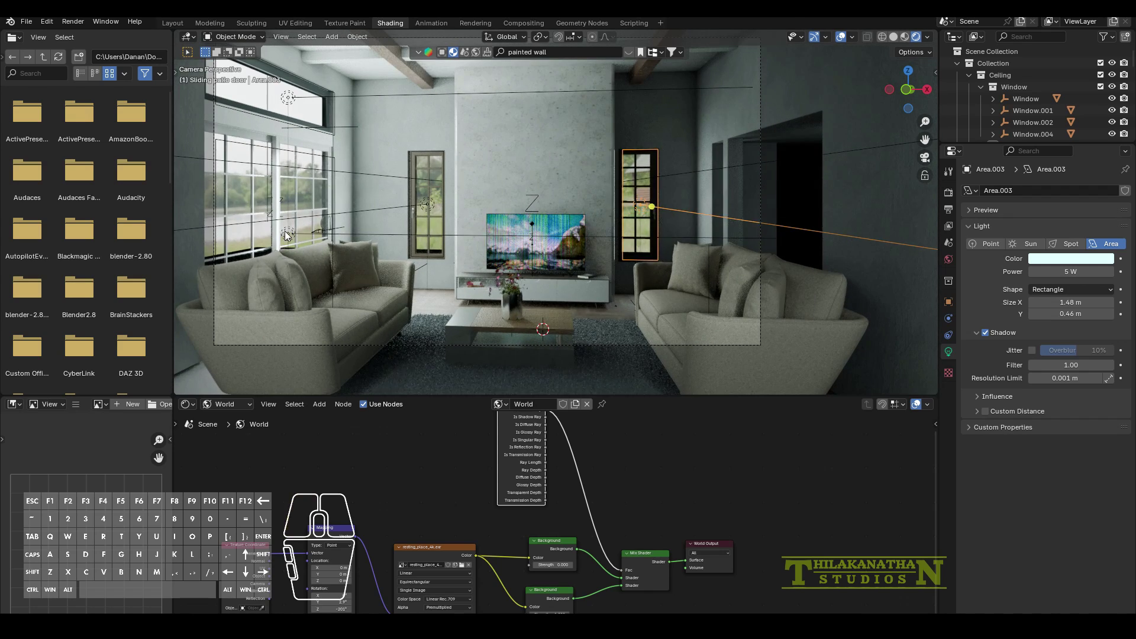
pyautogui.click(285, 232)
pyautogui.hotkey('shift', 's')
pyautogui.click(303, 298)
pyautogui.hotkey('shift', 'a')
pyautogui.click(345, 303)
pyautogui.press('g')
pyautogui.click(345, 225)
# Give the Sun light a pale warm yellow colour and set its strength to 8.
pyautogui.click(1063, 259)
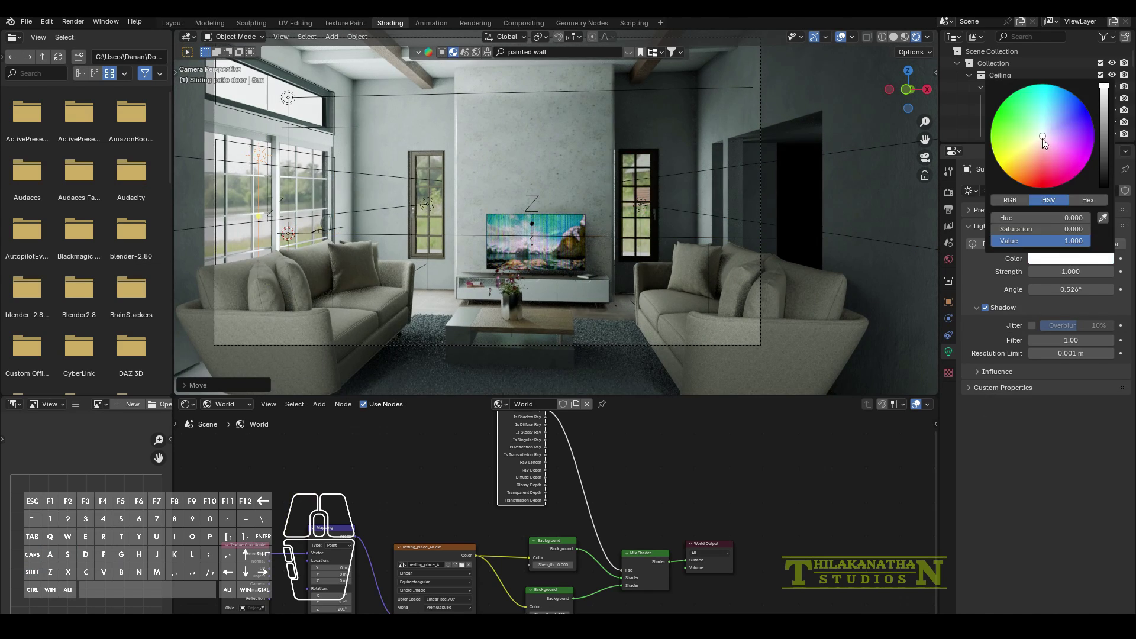
pyautogui.click(1039, 138)
pyautogui.doubleClick(1063, 272)
pyautogui.write('8')
pyautogui.press('Return')
# Rotate the Sun light freely and about Z so sunlight enters through the patio door onto the TV wall.
pyautogui.press('r')
pyautogui.click(391, 256)
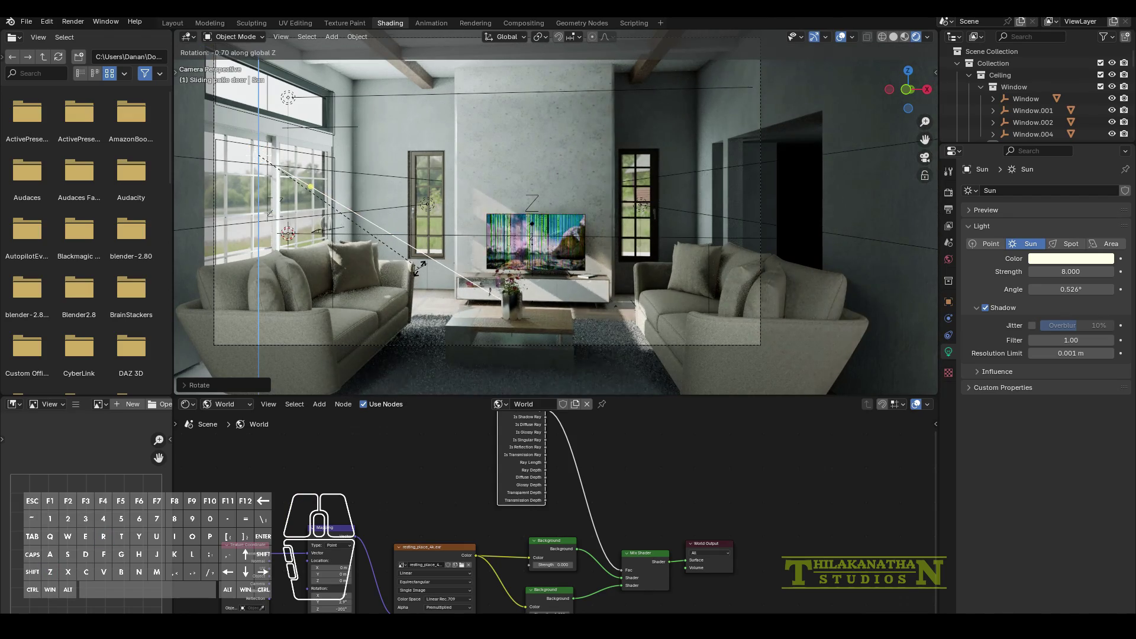
pyautogui.scroll(1, 442, 269)
pyautogui.scroll(1, 442, 268)
pyautogui.press('r')
pyautogui.press('z')
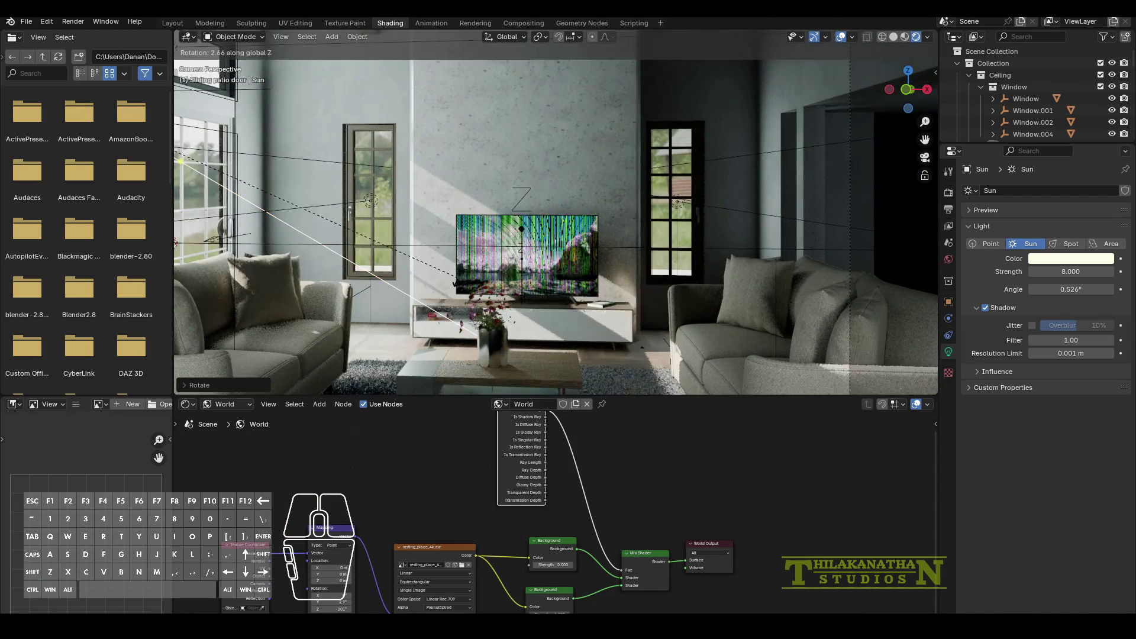
pyautogui.click(535, 289)
pyautogui.scroll(-2, 536, 291)
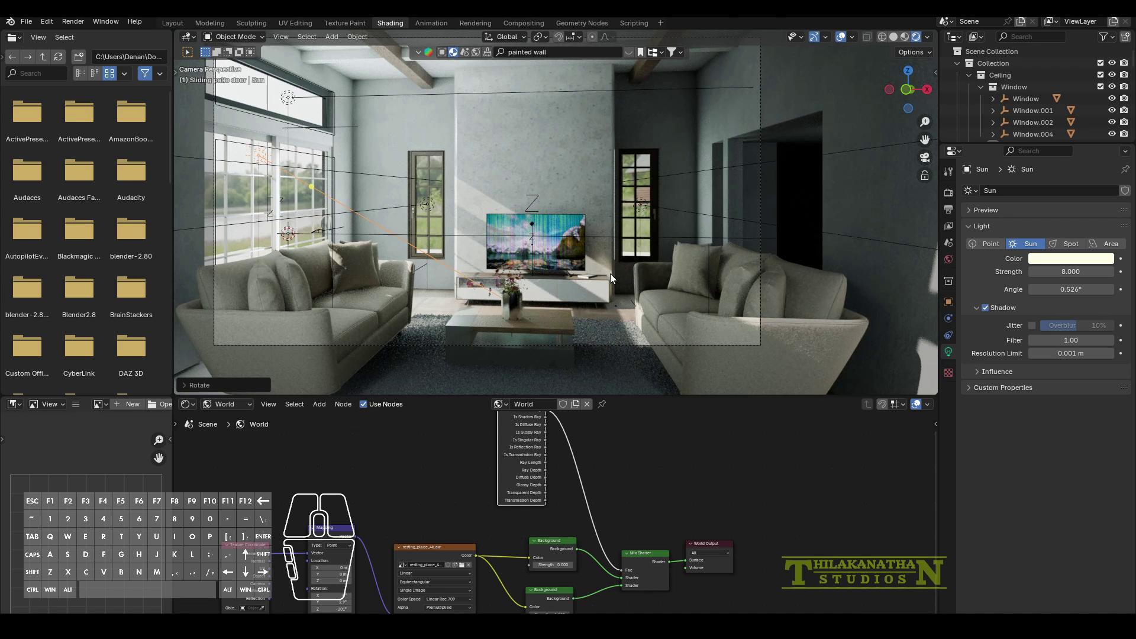
pyautogui.click(948, 192)
pyautogui.scroll(-4, 1081, 543)
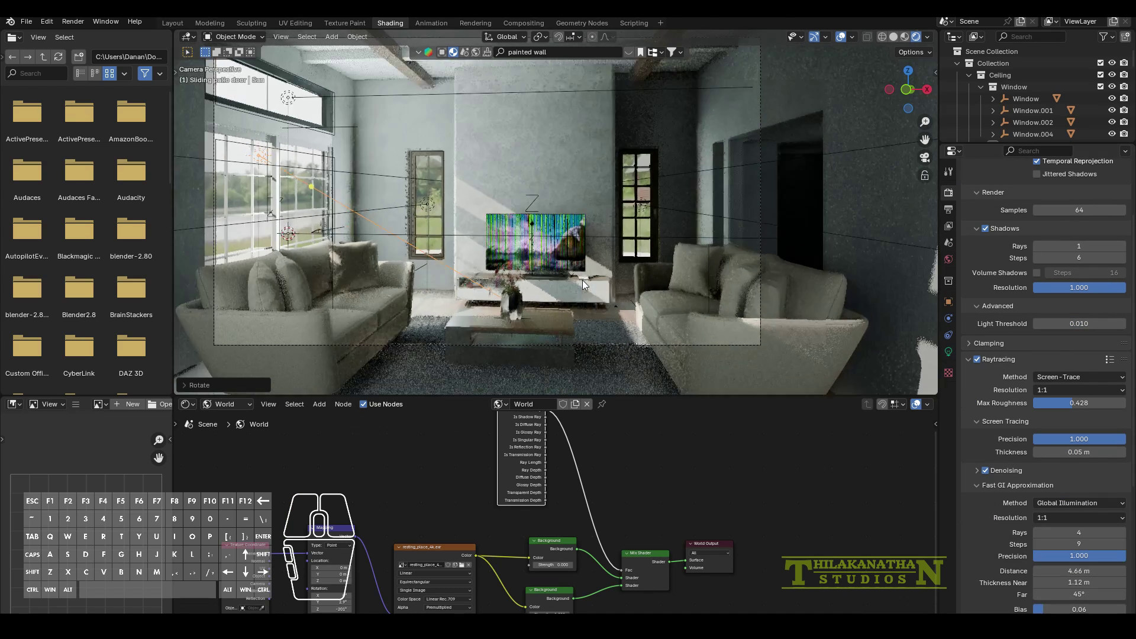
pyautogui.scroll(1, 582, 280)
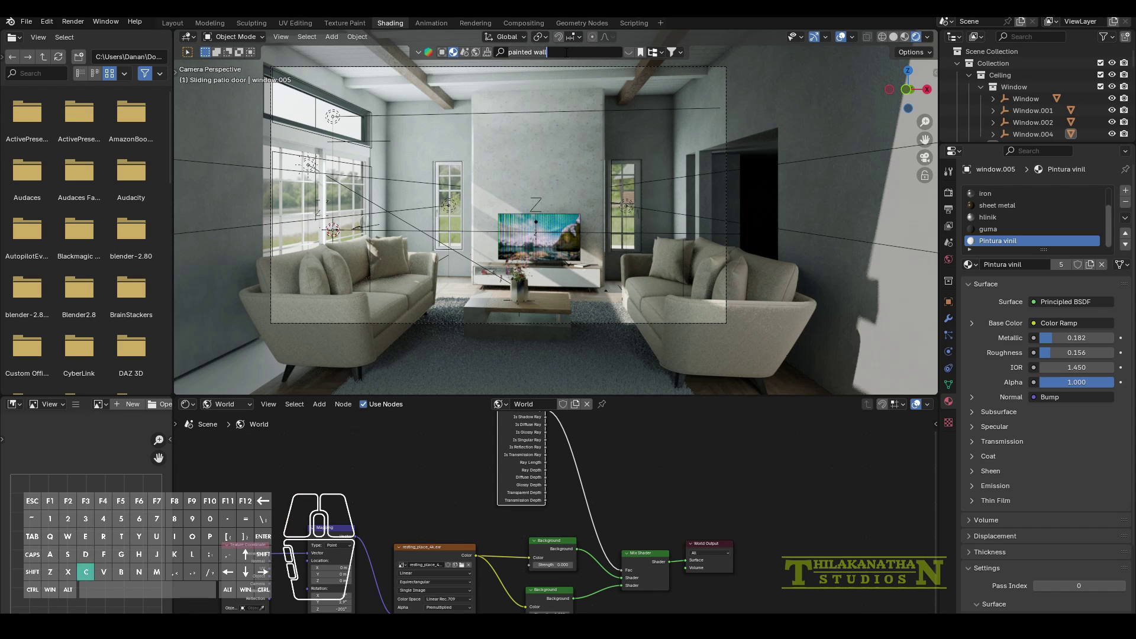
# Search the asset library for "chandelier" and place the beaded crystal Chandelier model in the room.
pyautogui.click(443, 52)
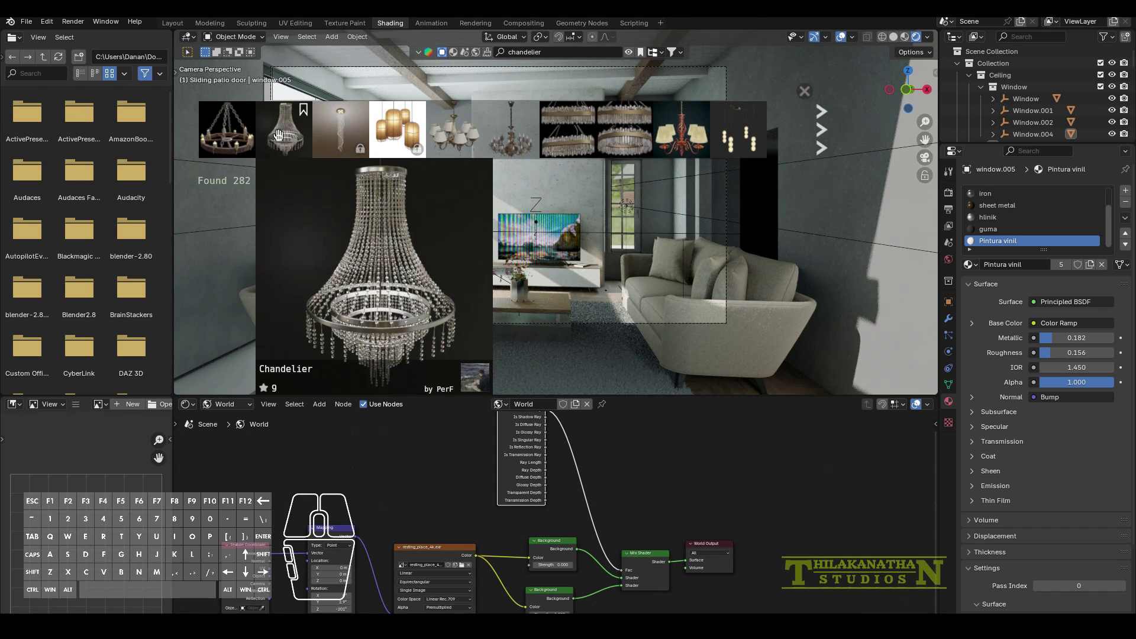
pyautogui.click(278, 135)
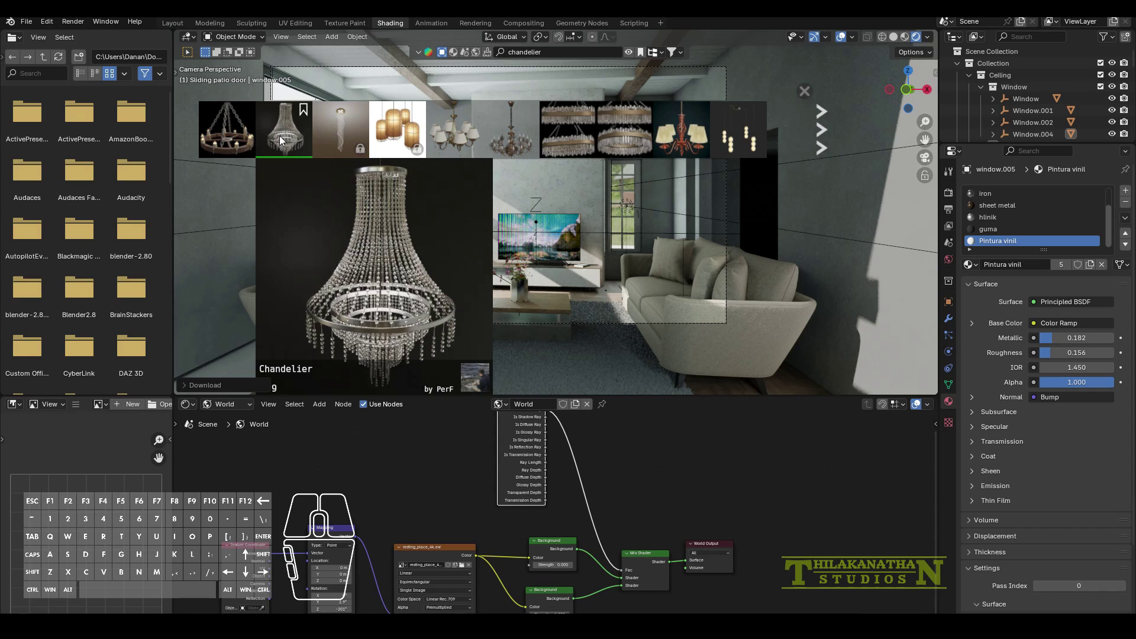
pyautogui.click(336, 231)
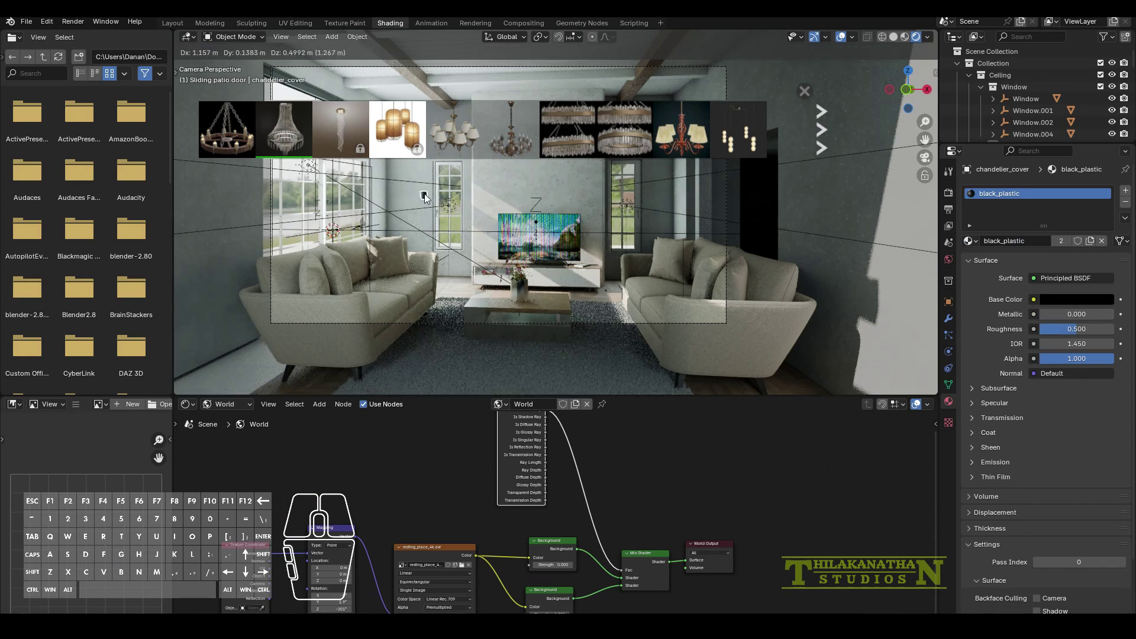
# Select the whole chandelier assembly and raise it along Z so it hangs near the ceiling above the coffee table.
pyautogui.press('KP_Decimal')
pyautogui.scroll(-5, 450, 246)
pyautogui.click(556, 177)
pyautogui.press('KP_Decimal')
pyautogui.press('KP_0')
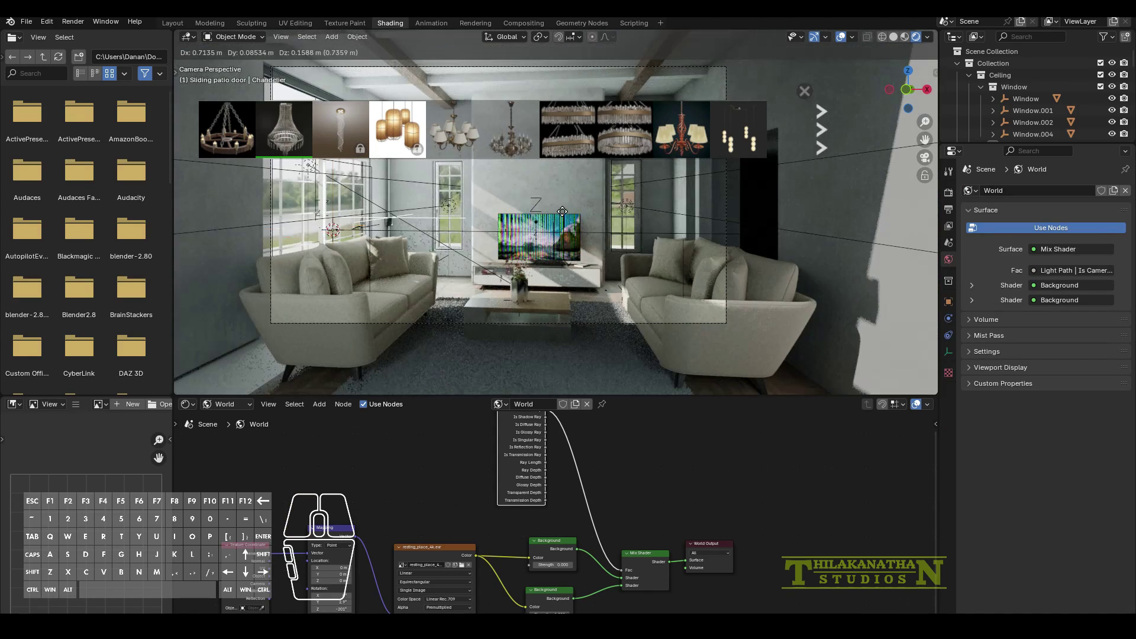
pyautogui.press('g')
pyautogui.press('z')
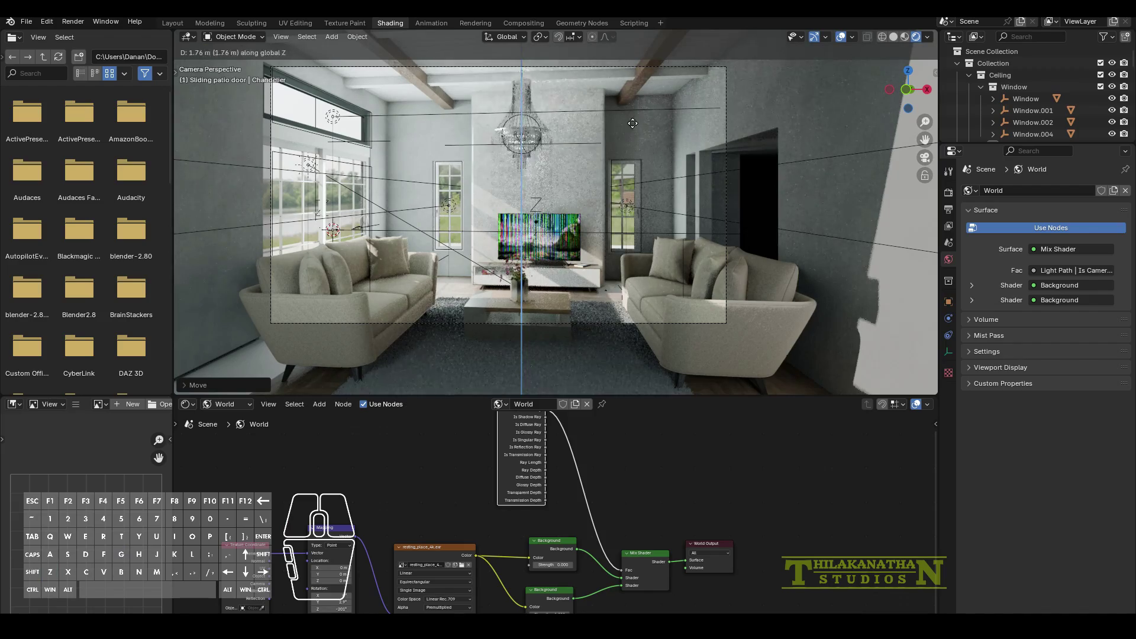
pyautogui.click(635, 151)
# Fine-tune the chandelier's position so its ceiling mount meets the ceiling boards between the beams.
pyautogui.moveTo(637, 151); pyautogui.dragTo(583, 140, button='middle')
pyautogui.press('KP_Decimal')
pyautogui.press('g')
pyautogui.press('x')
pyautogui.press('y')
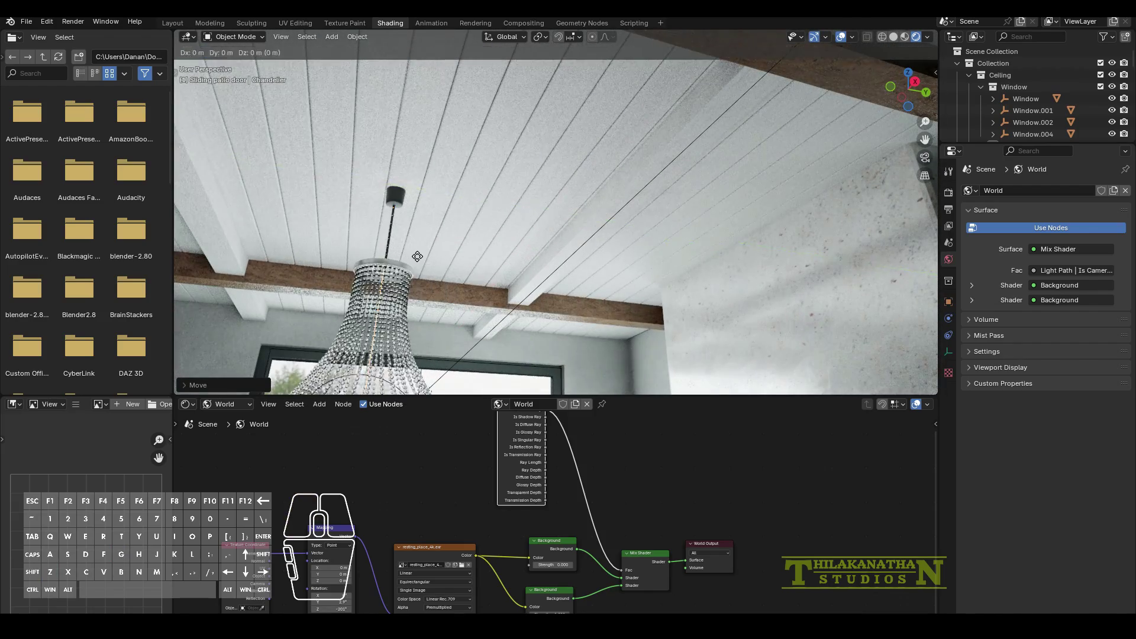
pyautogui.click(423, 256)
pyautogui.press('KP_0')
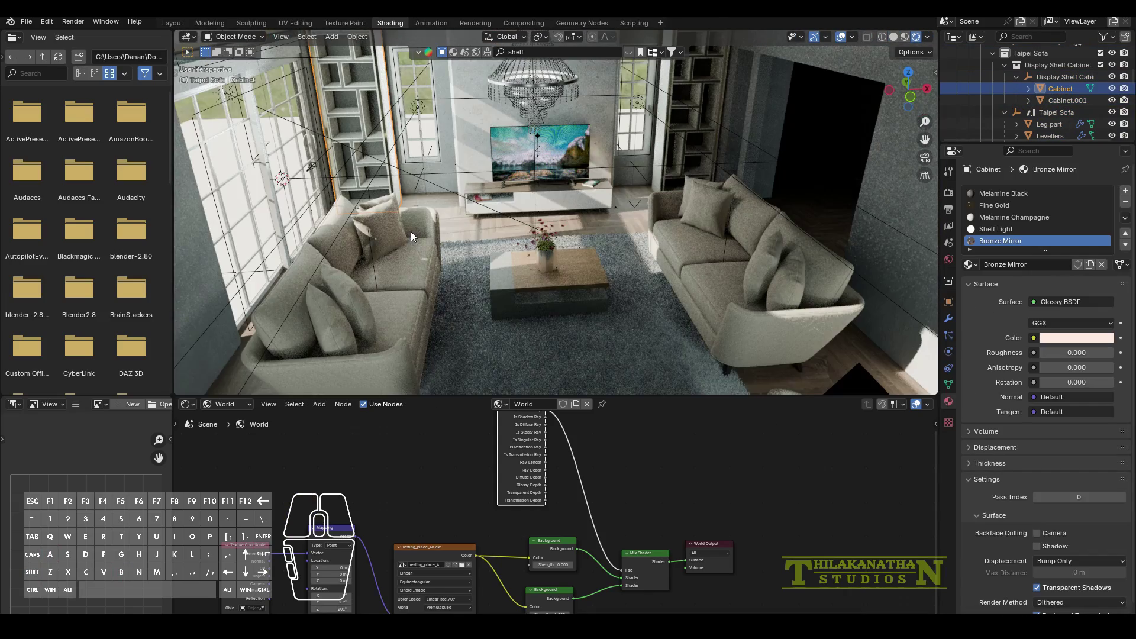
# Add a cube and move it along X into the space between the two sofas.
pyautogui.hotkey('shift', 'a')
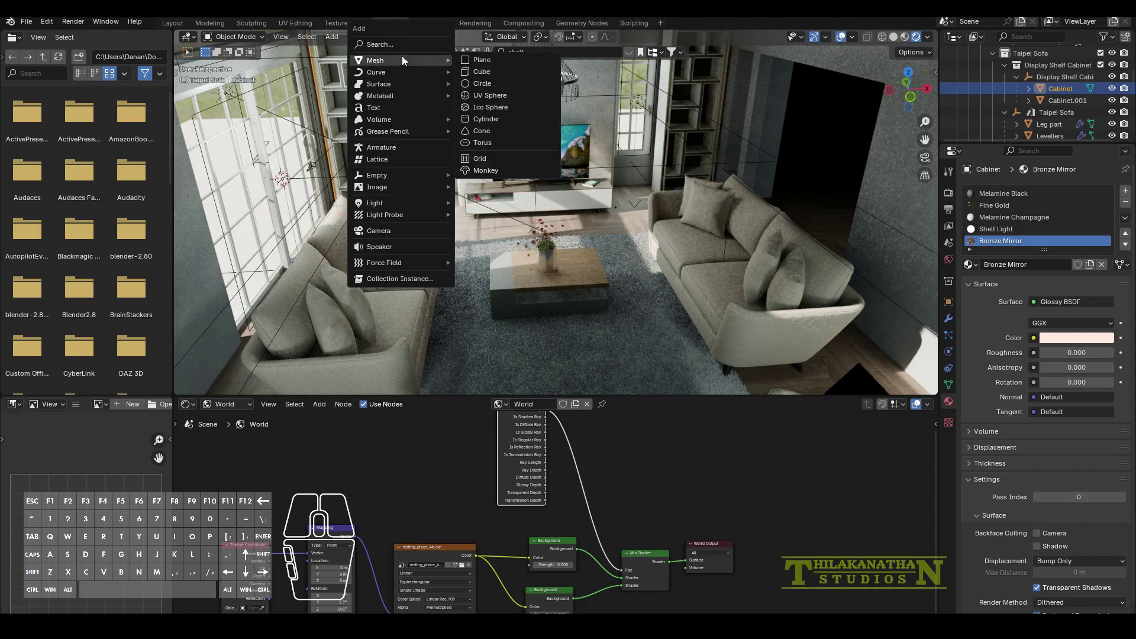
pyautogui.click(497, 55)
pyautogui.press('g')
pyautogui.press('x')
pyautogui.click(394, 204)
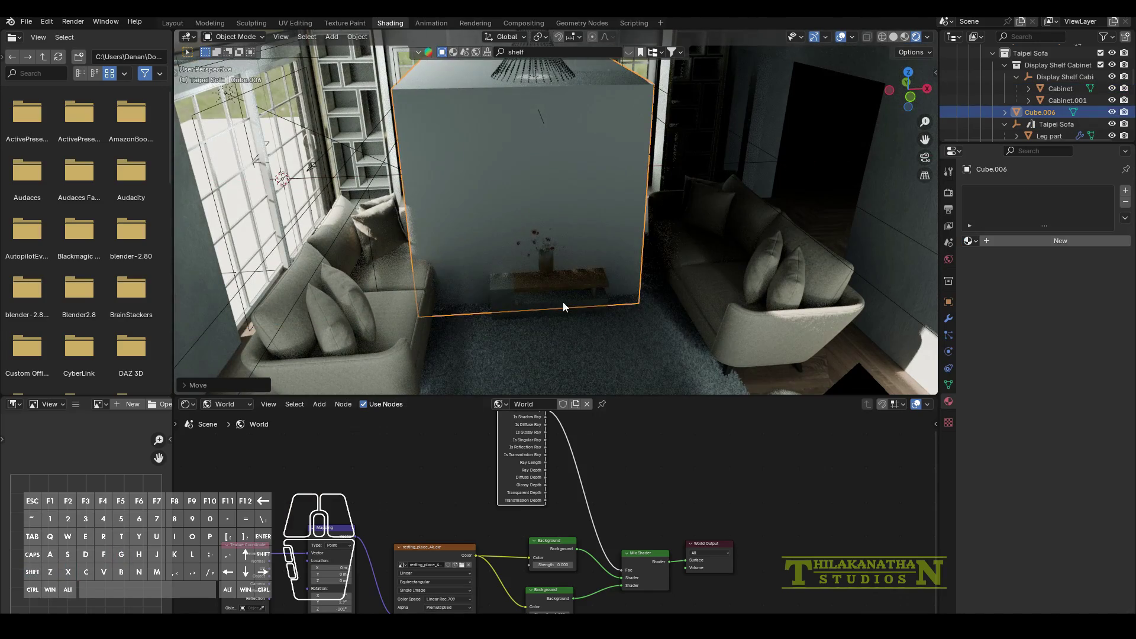
# Scale the cube down and move it to the floor beside the TV stand on the patio door side.
pyautogui.press('s')
pyautogui.click(533, 216)
pyautogui.press('z')
pyautogui.moveTo(558, 218); pyautogui.dragTo(515, 228, button='middle')
pyautogui.press('g')
pyautogui.click(290, 277)
pyautogui.press('g')
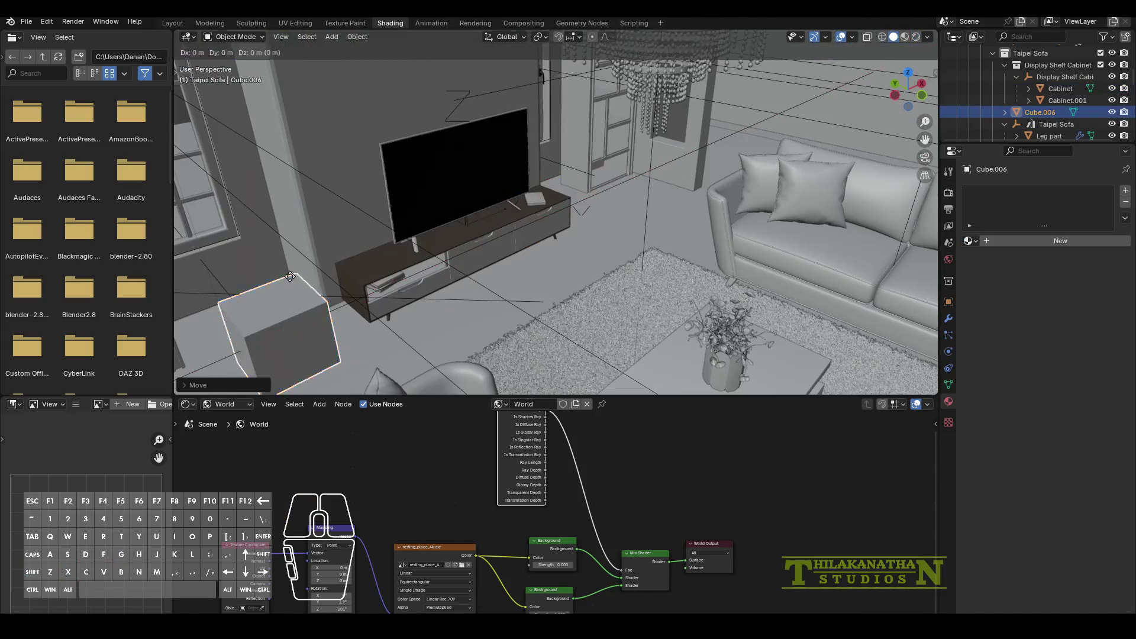
# Move the cube towards the corner between the display shelf and the narrow window nearer the patio door.
pyautogui.moveTo(935, 197); pyautogui.dragTo(563, 271, button='middle')
pyautogui.press('g')
pyautogui.click(611, 342)
pyautogui.moveTo(612, 343); pyautogui.dragTo(569, 338, button='middle')
pyautogui.press('g')
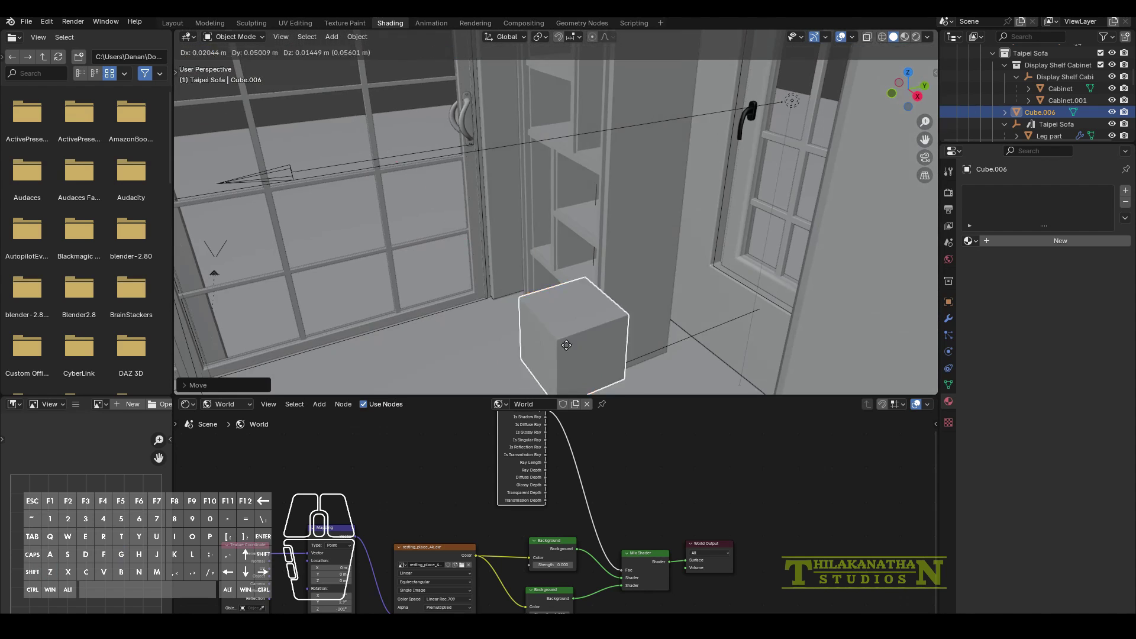
pyautogui.click(577, 356)
pyautogui.click(681, 237)
pyautogui.press('g')
pyautogui.click(681, 272)
# Adjust the cube's height along Z and its size beneath the narrow window nearer the patio door.
pyautogui.click(645, 370)
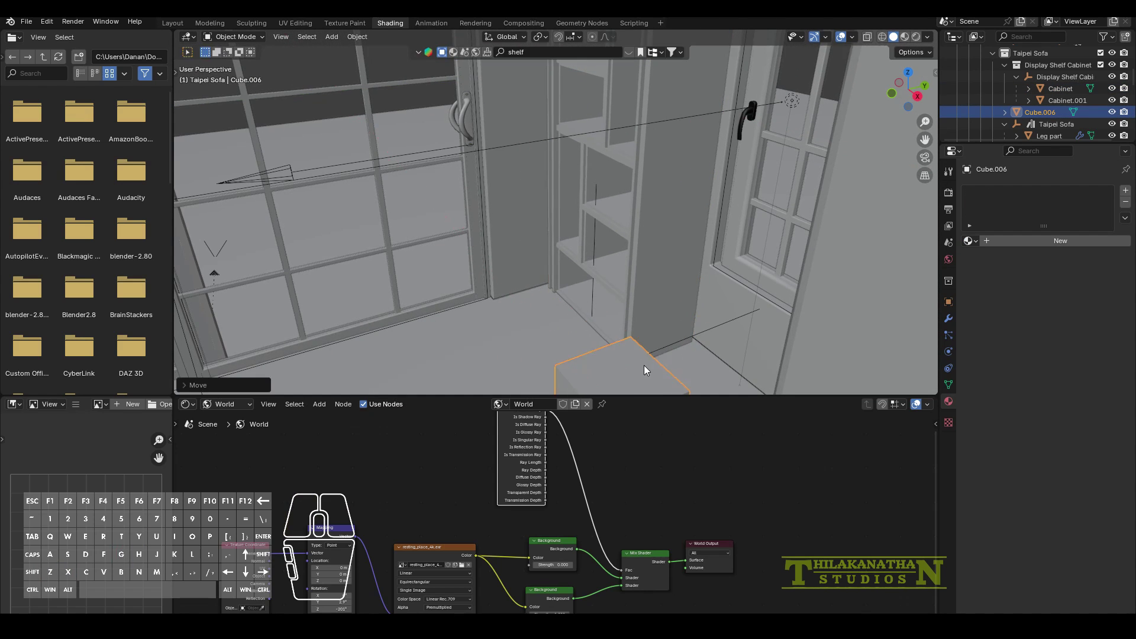
pyautogui.click(784, 313)
pyautogui.moveTo(784, 314); pyautogui.dragTo(648, 290, button='middle')
pyautogui.press('g')
pyautogui.press('z')
pyautogui.click(784, 331)
pyautogui.press('s')
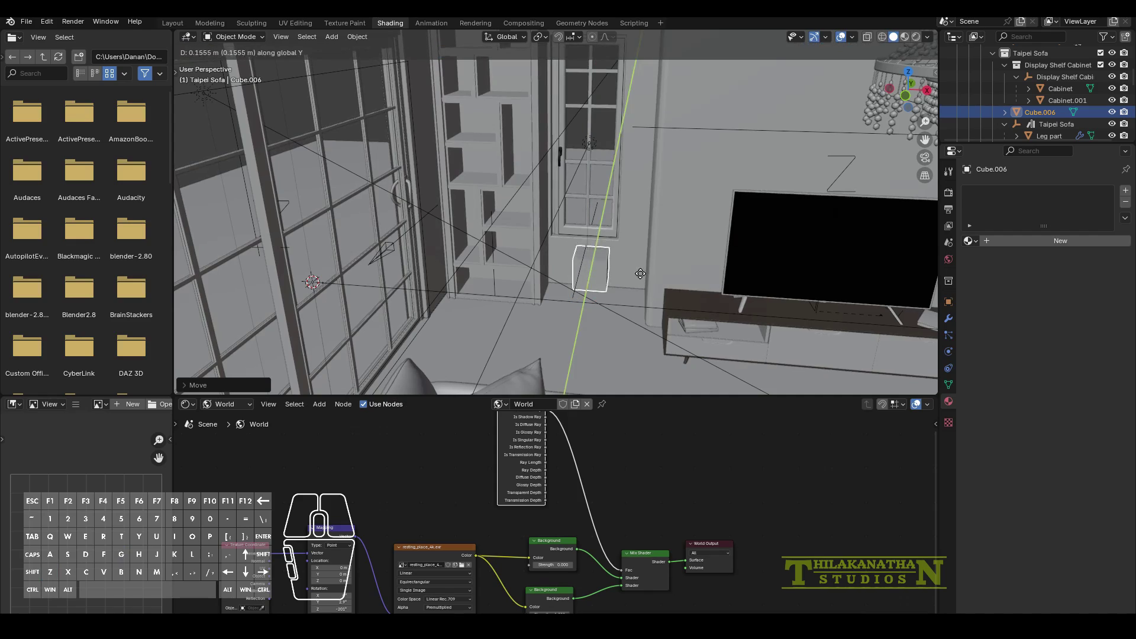
# Resize the cube into a low, wide box and fit it against the wall between the display shelf and the TV wall.
pyautogui.press('s')
pyautogui.press('z')
pyautogui.moveTo(685, 278); pyautogui.dragTo(525, 209, button='middle')
pyautogui.press('g')
pyautogui.press('z')
pyautogui.click(632, 269)
pyautogui.press('g')
pyautogui.click(638, 294)
pyautogui.scroll(-3, 638, 294)
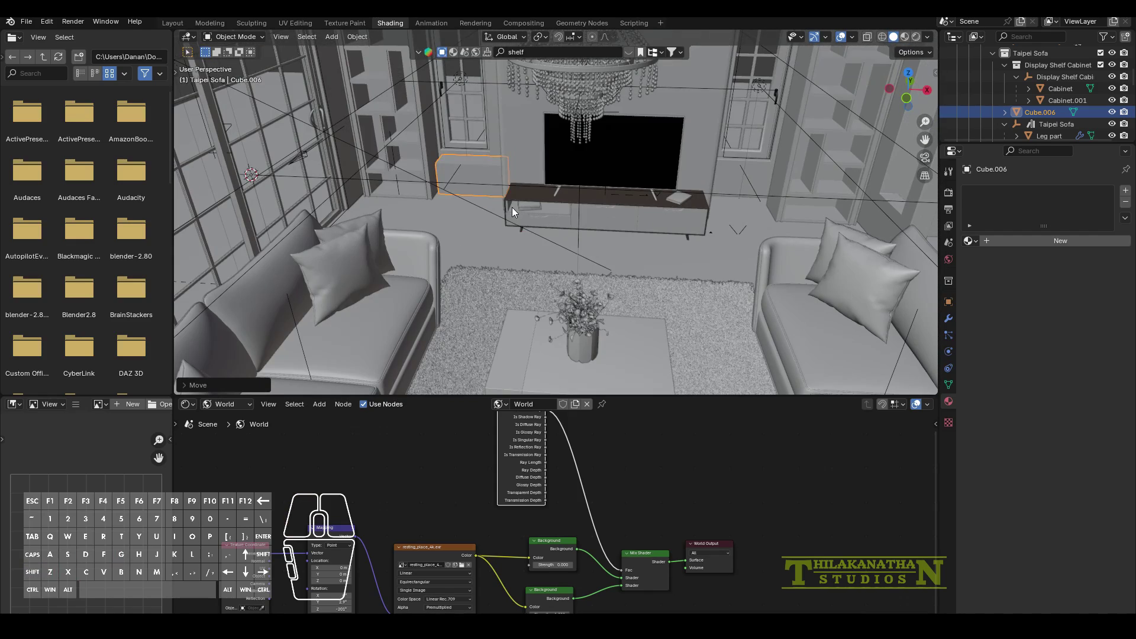
# Make a linked duplicate of the low box and align it along X below the narrow window on the opposite side of the TV.
pyautogui.hotkey('alt', 'd')
pyautogui.click(734, 221)
pyautogui.moveTo(734, 221); pyautogui.dragTo(822, 228, button='middle')
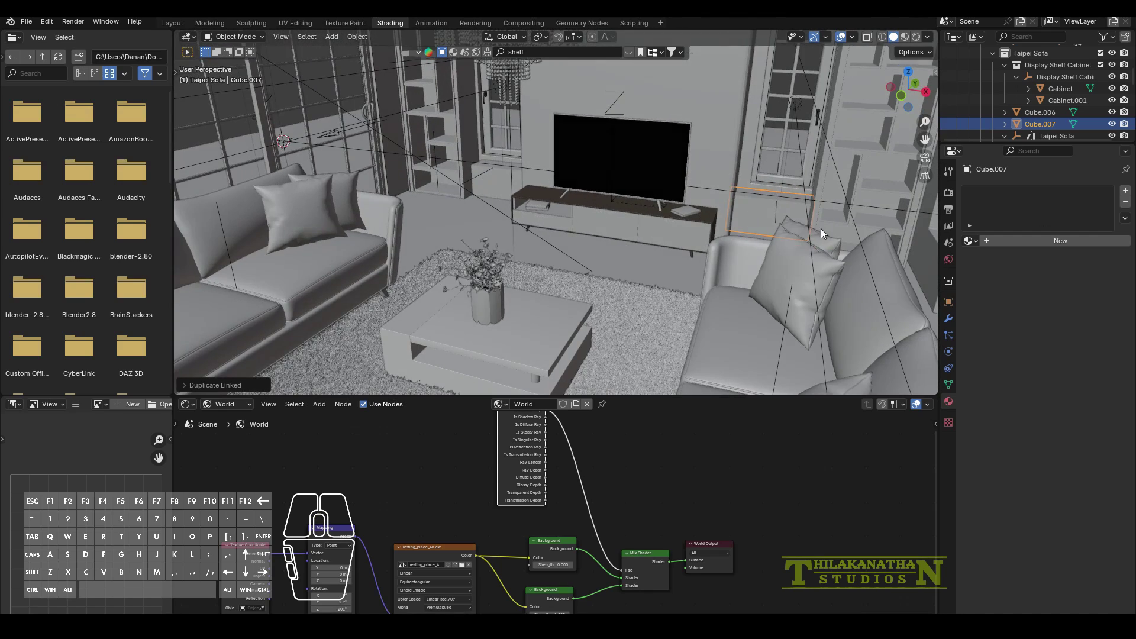
pyautogui.press('g')
pyautogui.press('x')
pyautogui.click(776, 229)
pyautogui.scroll(-2, 743, 229)
pyautogui.press('KP_0')
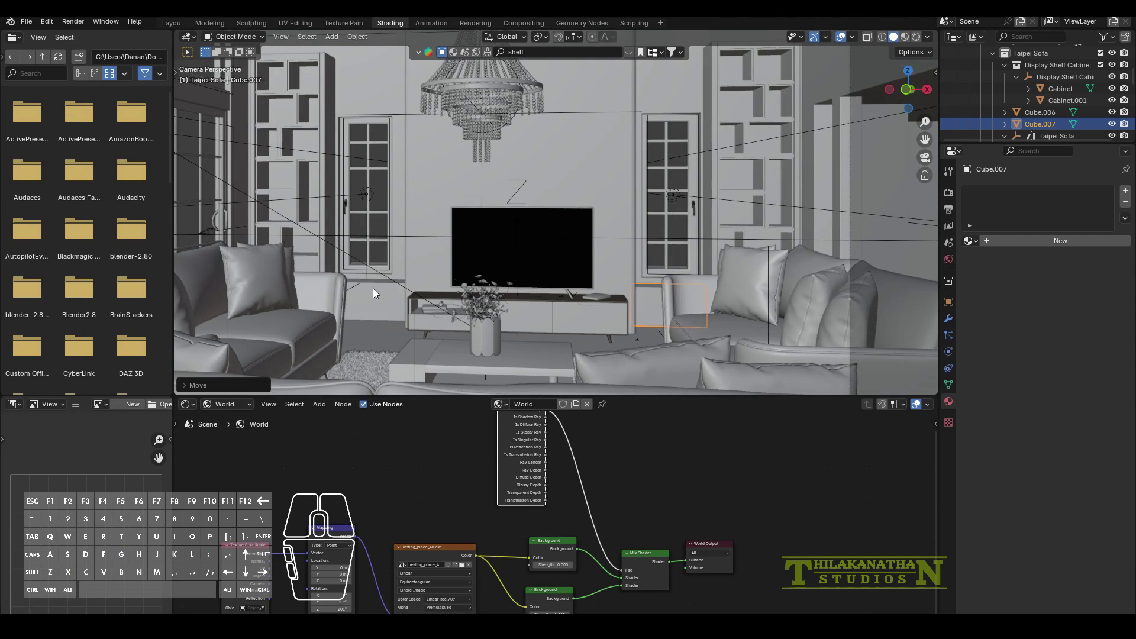
# Edit the original low box on the patio door side and add a horizontal loop cut near its top.
pyautogui.click(375, 291)
pyautogui.click(949, 318)
pyautogui.click(1048, 191)
pyautogui.moveTo(378, 303); pyautogui.dragTo(436, 330, button='middle')
pyautogui.press('Tab')
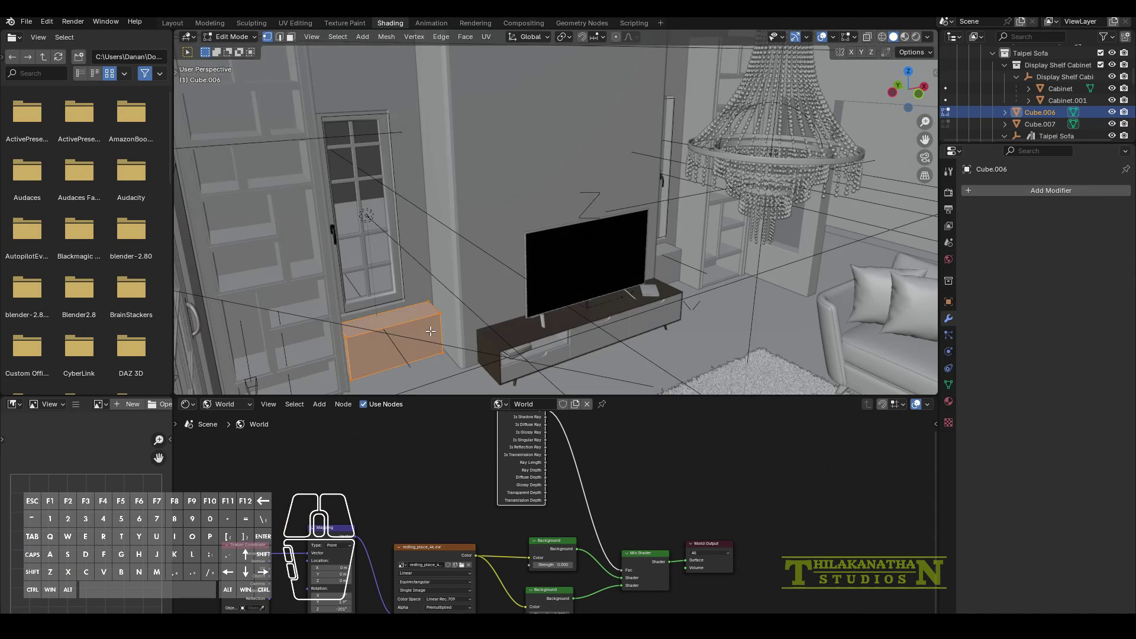
pyautogui.hotkey('ctrl', 'r')
pyautogui.click(441, 329)
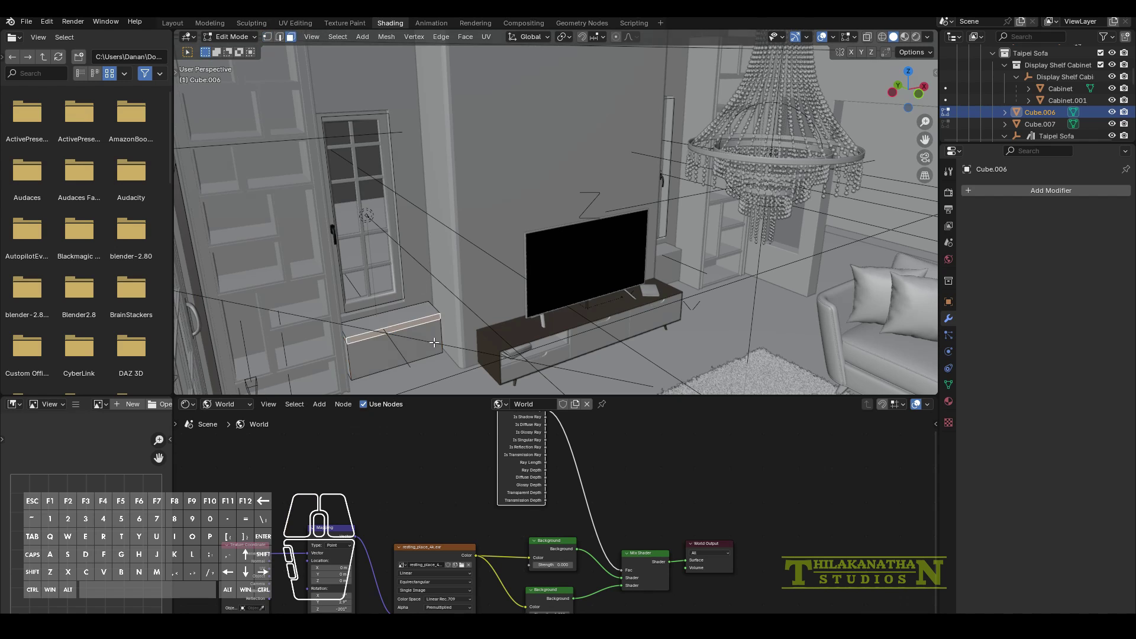
# Extrude the front face of the box's narrow top strip outward to form an overhanging countertop.
pyautogui.click(424, 345)
pyautogui.press('Tab')
pyautogui.moveTo(409, 342); pyautogui.dragTo(393, 190, button='middle')
# Add a vertical loop cut through the middle of the box to split its front into two doors.
pyautogui.press('Tab')
pyautogui.click(418, 359)
pyautogui.hotkey('ctrl', 'r')
pyautogui.doubleClick(418, 360)
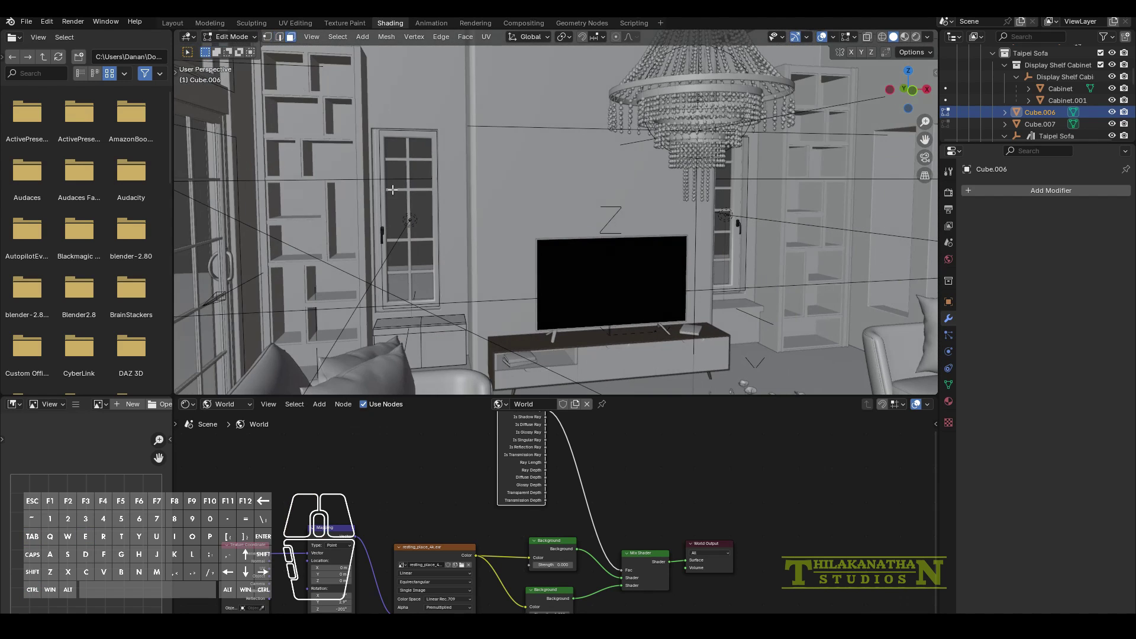
# Inset the two front door faces, extrude them inward and scale them to about 0.91 to form recessed panels.
pyautogui.click(477, 363)
pyautogui.keyDown('shift'); pyautogui.click(411, 348); pyautogui.keyUp('shift')
pyautogui.press('KP_Decimal')
pyautogui.moveTo(470, 328); pyautogui.dragTo(571, 288, button='middle')
pyautogui.press('e')
pyautogui.click(669, 319)
pyautogui.press('s')
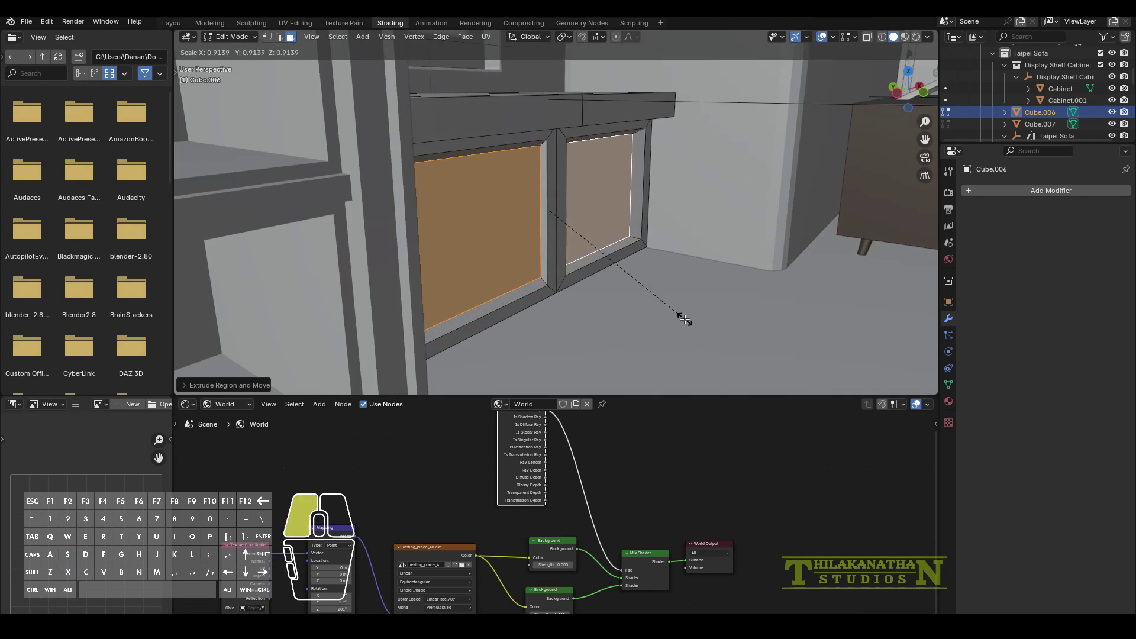
pyautogui.click(685, 320)
# Extrude both recessed door faces again and scale them down to give the panels a stepped profile.
pyautogui.moveTo(684, 320); pyautogui.dragTo(627, 278, button='middle')
pyautogui.click(527, 229)
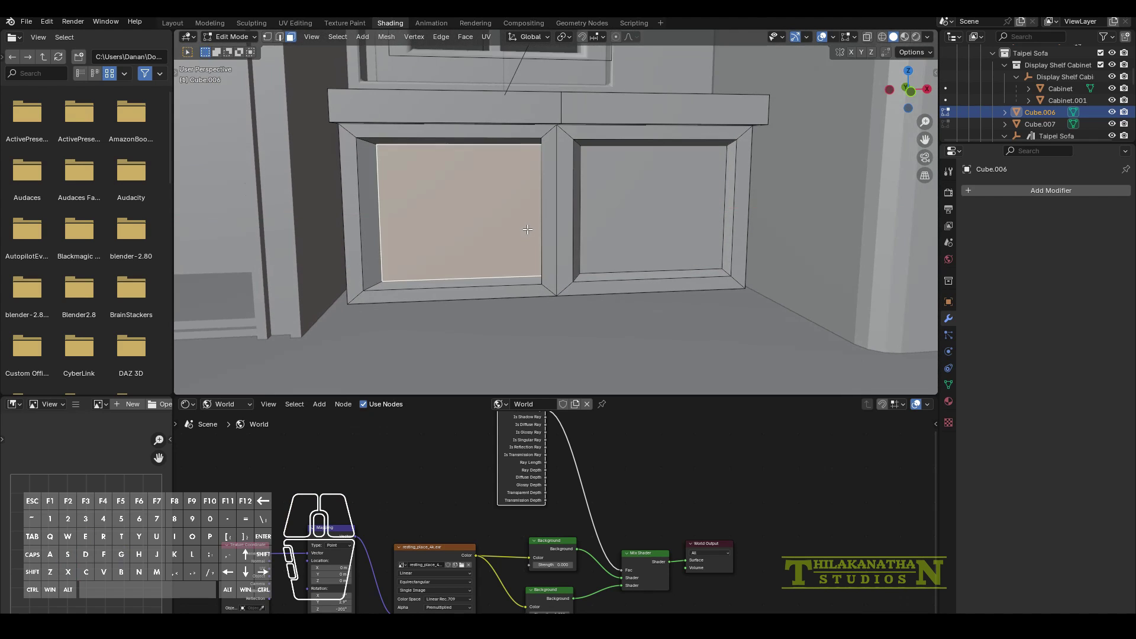
pyautogui.click(517, 229)
pyautogui.moveTo(516, 228); pyautogui.dragTo(614, 218, button='middle')
pyautogui.keyDown('shift'); pyautogui.click(614, 218); pyautogui.keyUp('shift')
pyautogui.press('e')
pyautogui.press('s')
pyautogui.click(756, 329)
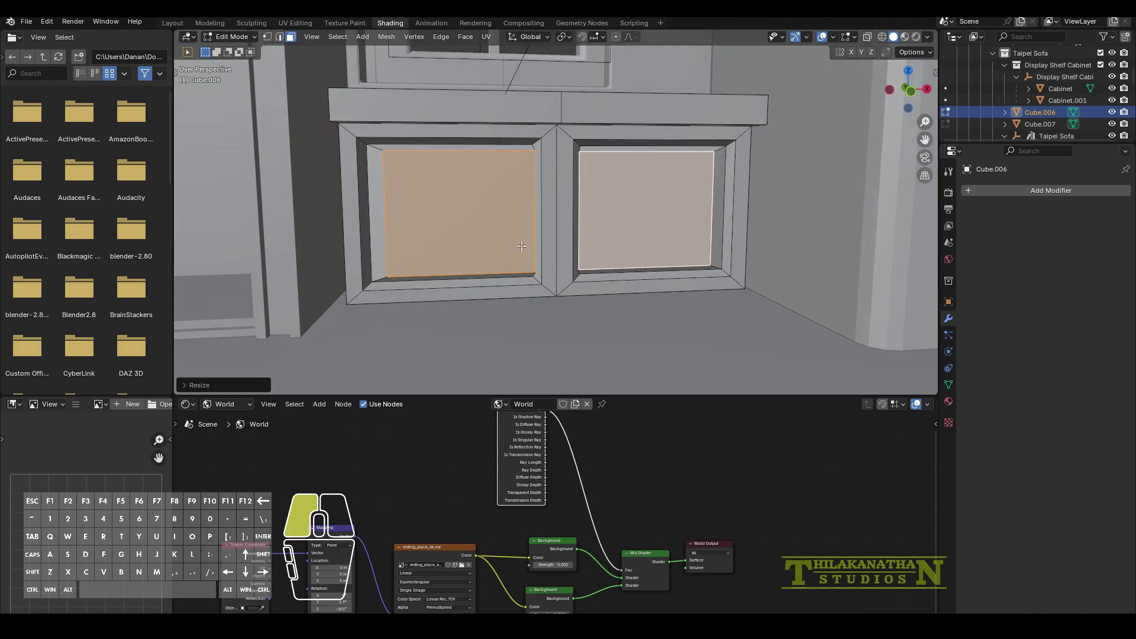
pyautogui.click(690, 254)
pyautogui.press('g')
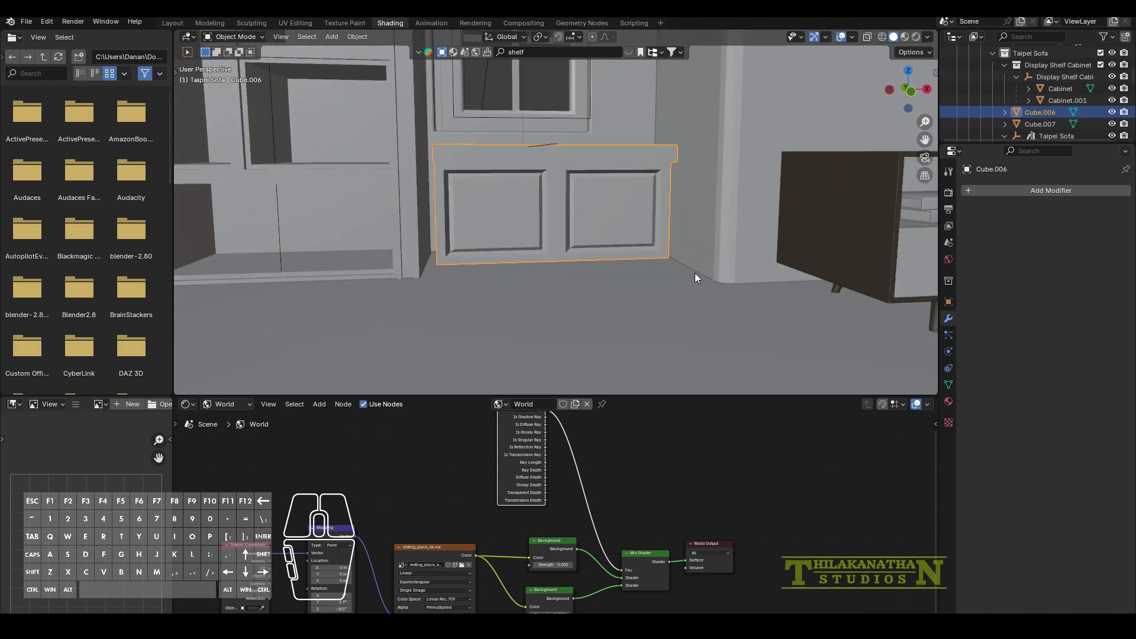
# Bevel the upper front edge of the cabinet's countertop.
pyautogui.moveTo(695, 273); pyautogui.dragTo(648, 226, button='middle')
pyautogui.press('KP_0')
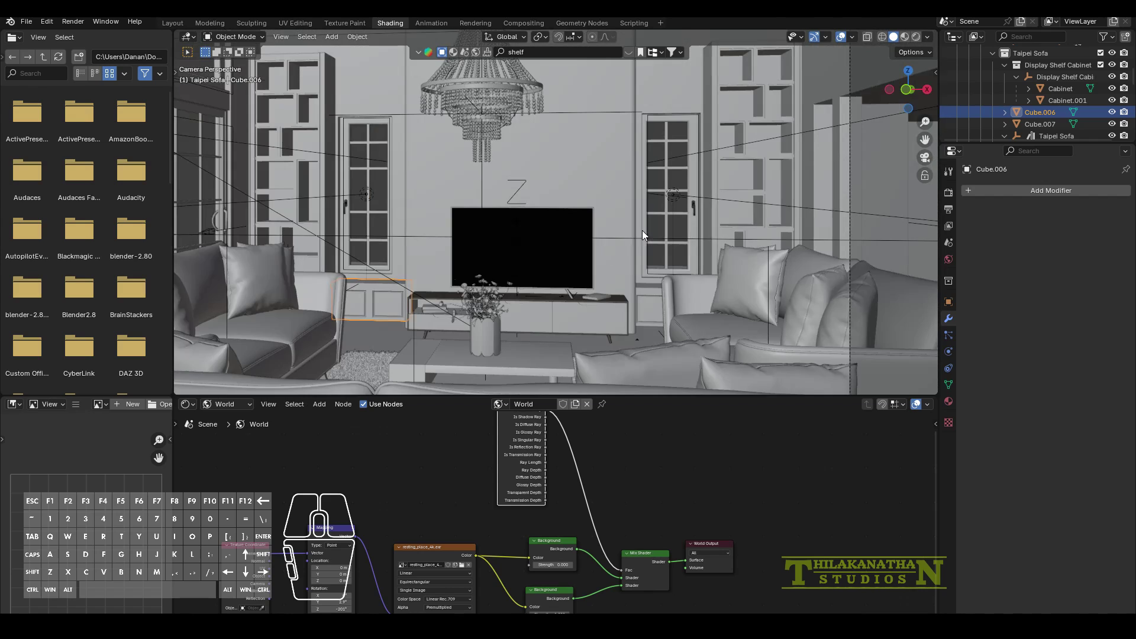
pyautogui.scroll(4, 307, 318)
pyautogui.keyDown('shift'); pyautogui.moveTo(307, 314); pyautogui.dragTo(613, 252, button='middle'); pyautogui.keyUp('shift')
pyautogui.scroll(3, 613, 252)
pyautogui.press('Tab')
pyautogui.click(515, 354)
pyautogui.moveTo(409, 319); pyautogui.dragTo(464, 360, button='middle')
pyautogui.scroll(3, 464, 358)
pyautogui.press('2')
pyautogui.click(463, 246)
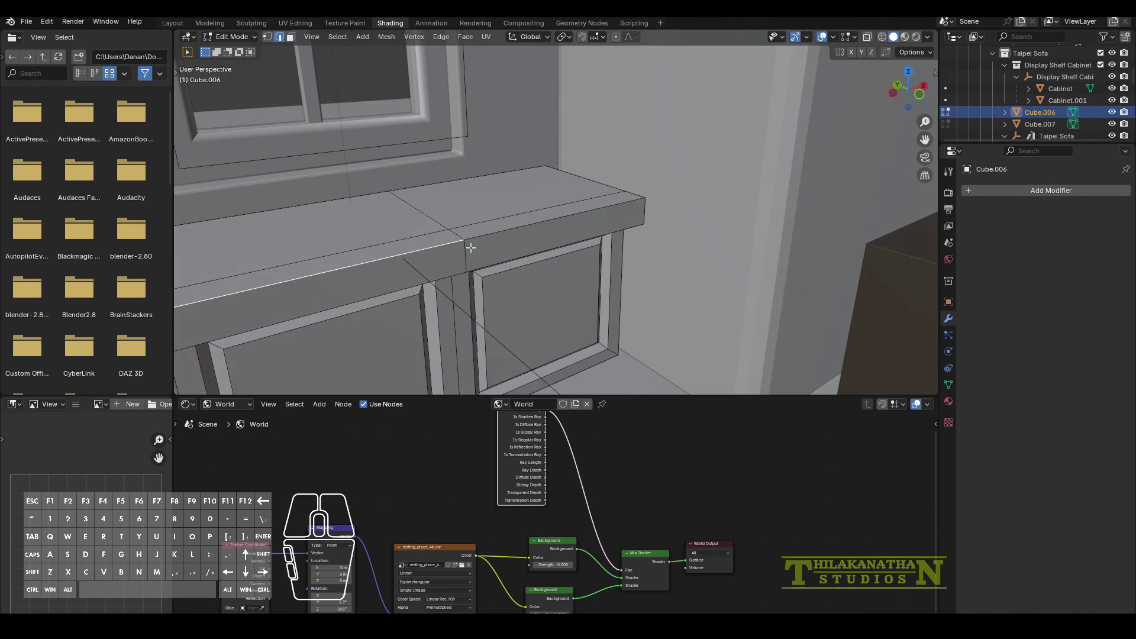
pyautogui.click(584, 286)
# Bevel the lower front edge of the countertop and adjust the cabinet top's height along Z.
pyautogui.moveTo(585, 286); pyautogui.dragTo(500, 244, button='middle')
pyautogui.click(499, 244)
pyautogui.keyDown('ctrl'); pyautogui.click(379, 254); pyautogui.keyUp('ctrl')
pyautogui.hotkey('ctrl', 'v')
pyautogui.hotkey('ctrl', 'b')
pyautogui.click(558, 347)
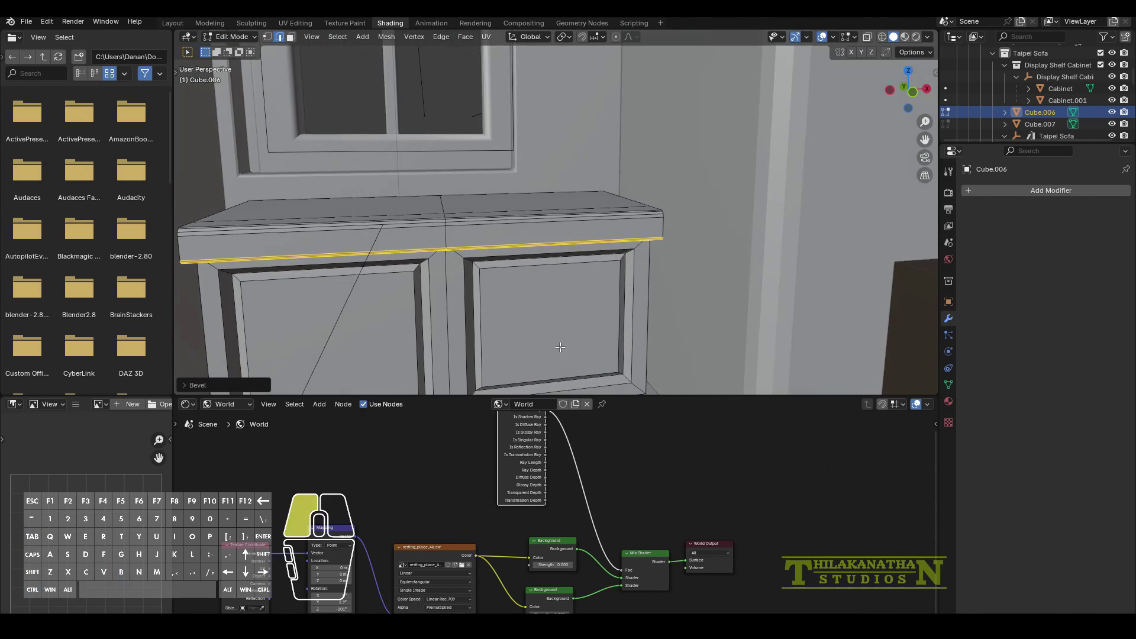
pyautogui.press('Tab')
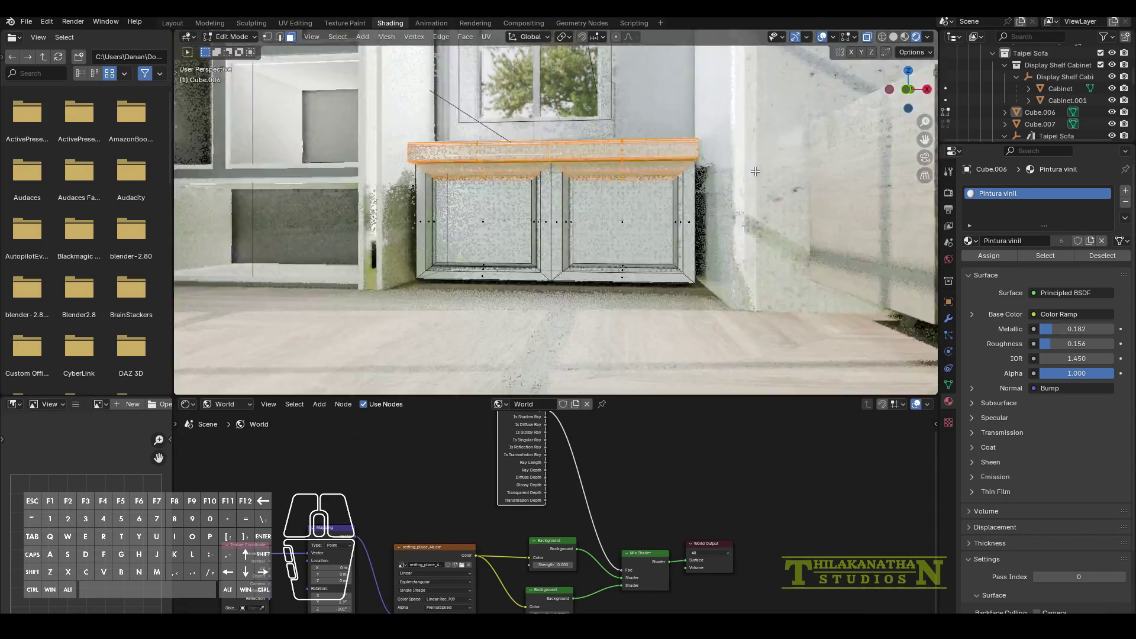
pyautogui.press('g')
pyautogui.press('z')
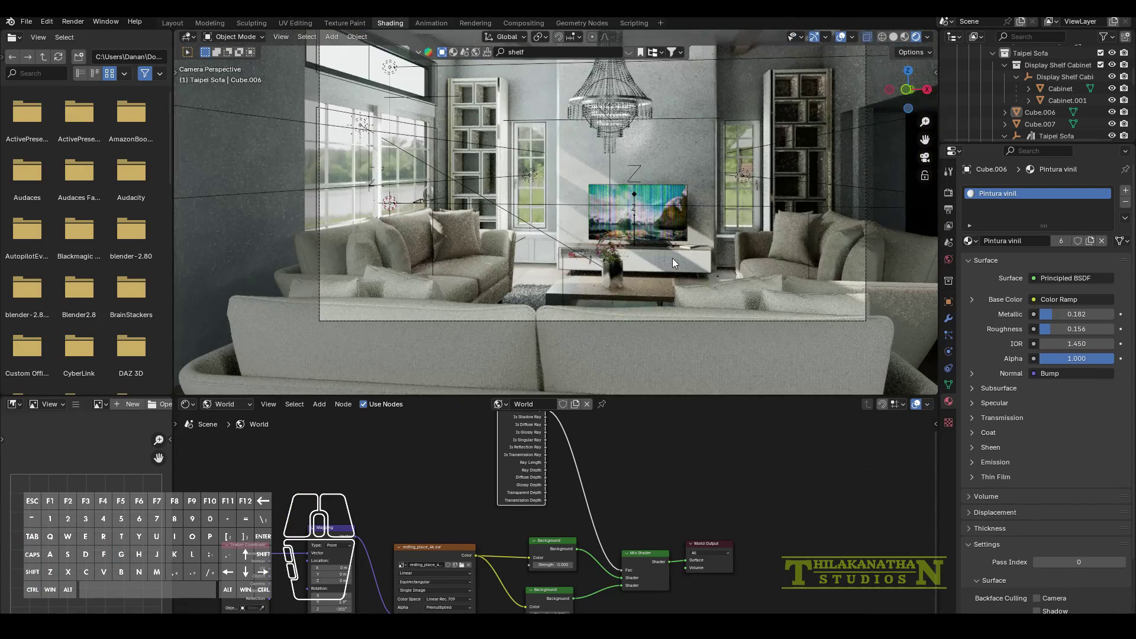
# Enable depth of field on the camera, show its limits and set the focus distance to 5 m.
pyautogui.click(573, 320)
pyautogui.click(977, 341)
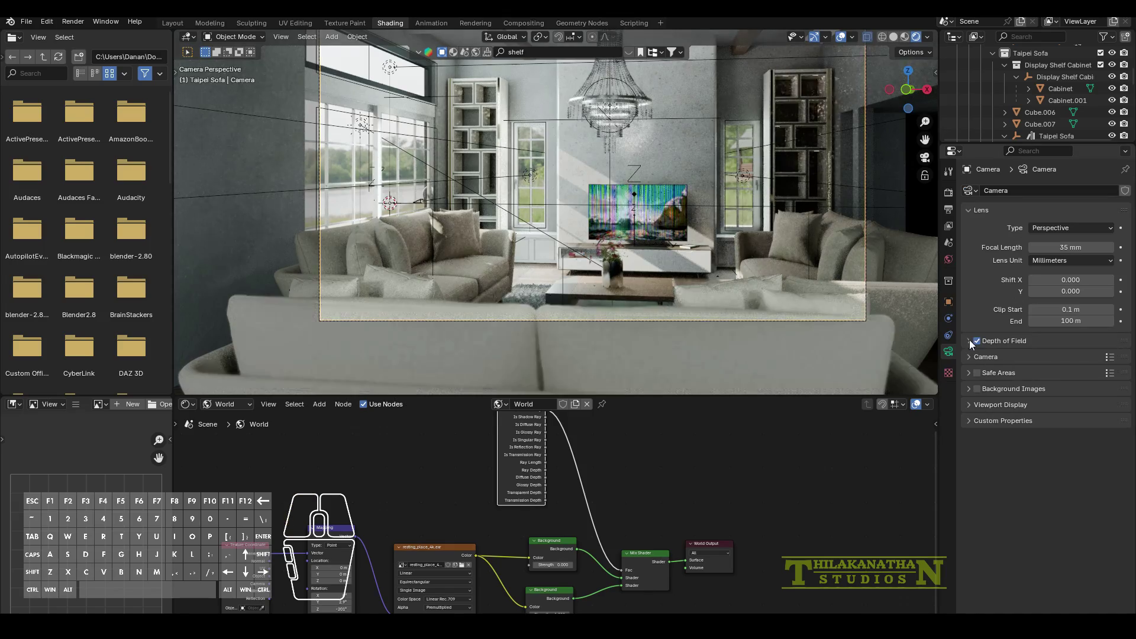
pyautogui.moveTo(729, 252)
pyautogui.mouseDown(button='middle')
pyautogui.moveTo(673, 268)
pyautogui.moveTo(734, 249)
pyautogui.mouseUp(button='middle')
pyautogui.keyDown('shift'); pyautogui.moveTo(734, 248); pyautogui.dragTo(781, 207, button='middle'); pyautogui.keyUp('shift')
pyautogui.scroll(2, 781, 207)
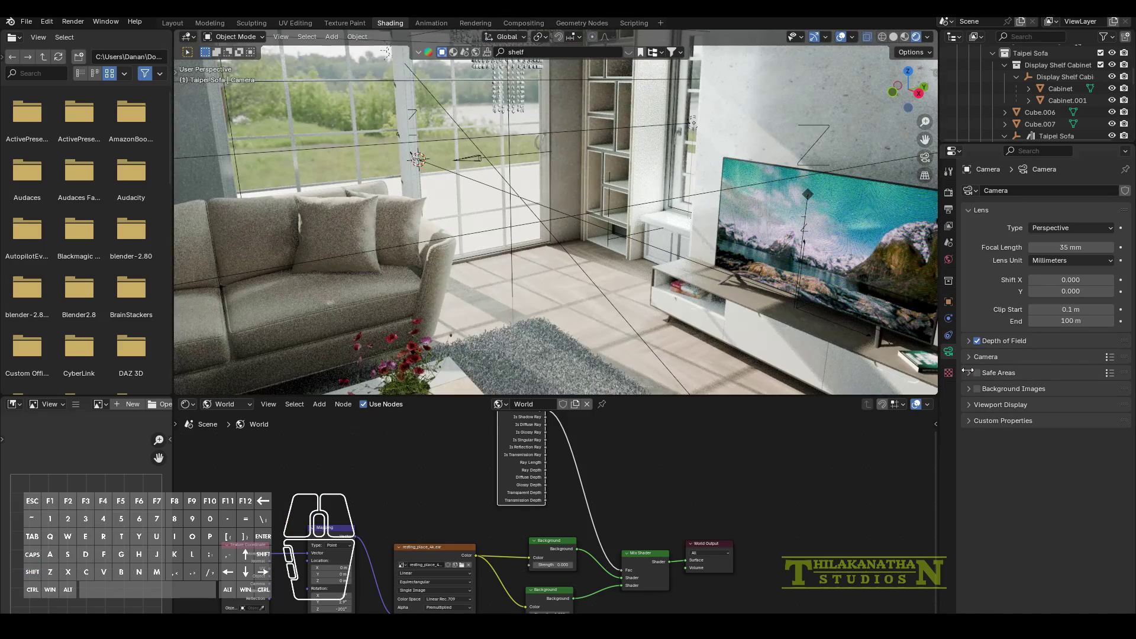
pyautogui.click(969, 405)
pyautogui.click(1059, 341)
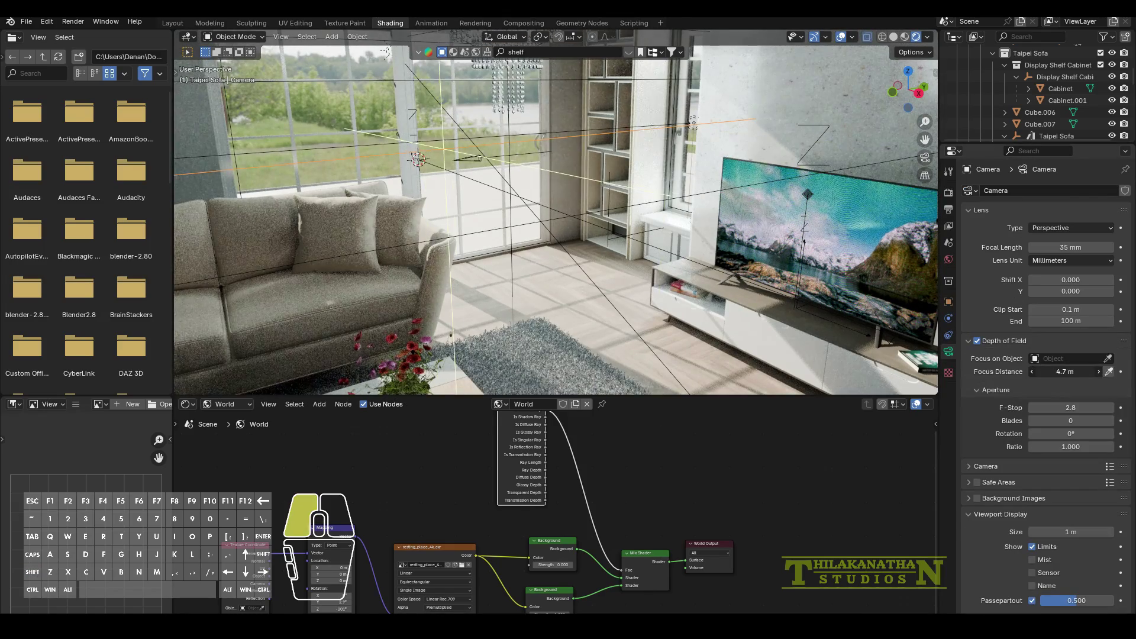
pyautogui.press('KP_0')
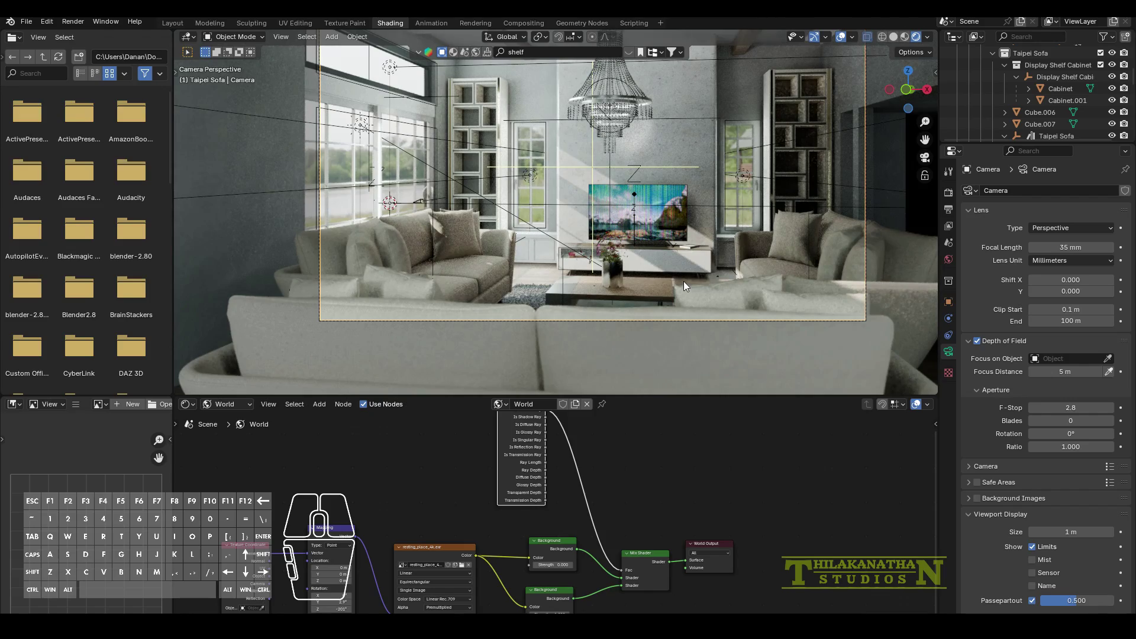
# Save the project file.
pyautogui.click(26, 22)
pyautogui.click(39, 98)
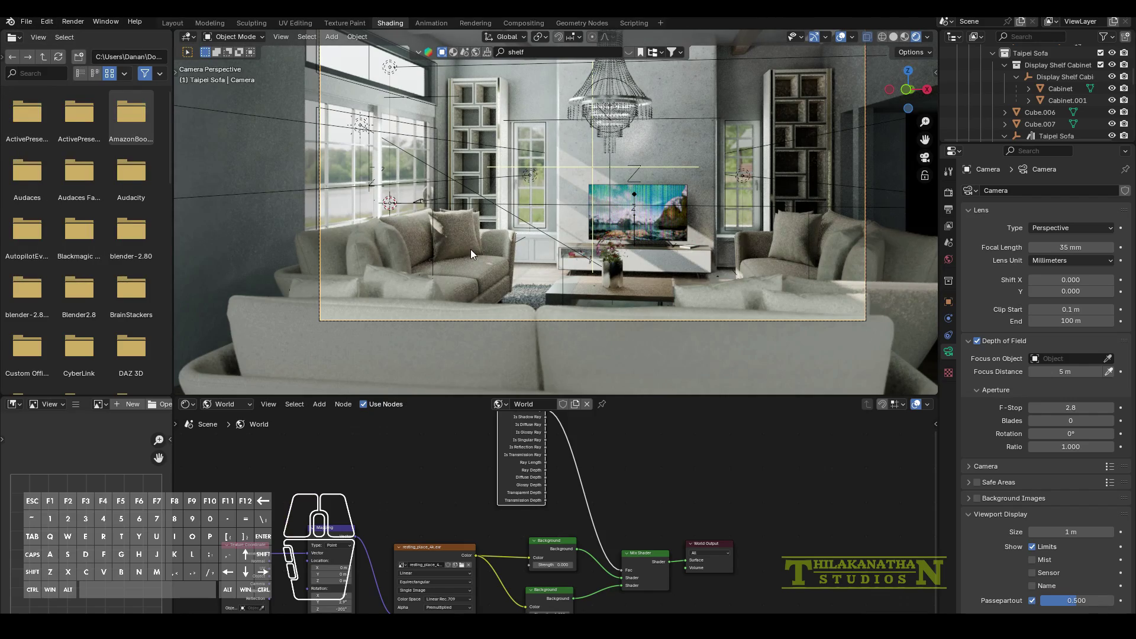
# Make a linked duplicate of the book on the TV console and place it on the coffee table.
pyautogui.click(693, 245)
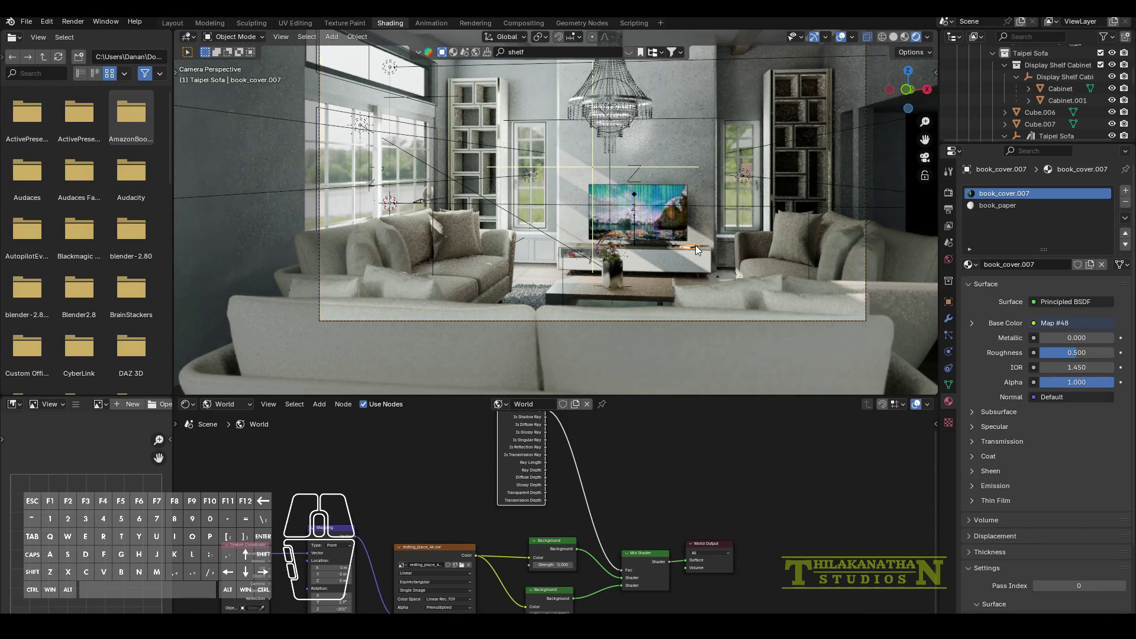
pyautogui.press('KP_Decimal')
pyautogui.moveTo(651, 244); pyautogui.dragTo(592, 294, button='middle')
pyautogui.scroll(-4, 591, 294)
pyautogui.keyDown('shift'); pyautogui.moveTo(438, 291); pyautogui.dragTo(655, 172, button='middle'); pyautogui.keyUp('shift')
pyautogui.scroll(-5, 655, 172)
pyautogui.hotkey('alt', 'd')
pyautogui.press('x')
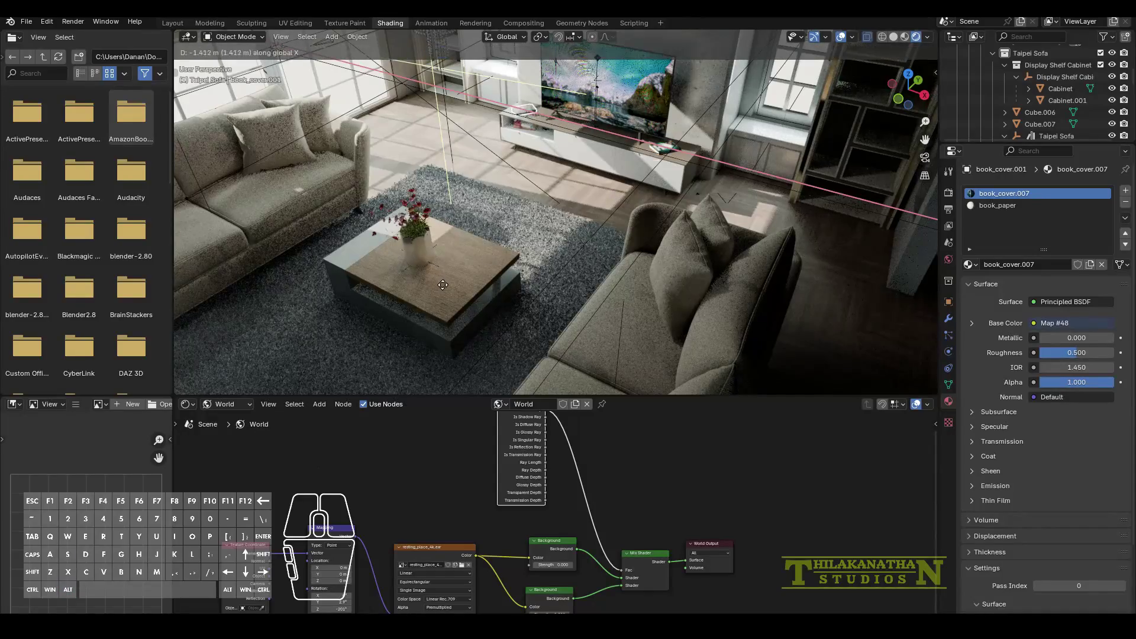
pyautogui.click(523, 290)
pyautogui.press('g')
pyautogui.click(427, 338)
pyautogui.press('g')
pyautogui.press('x')
pyautogui.click(487, 312)
# Rotate the coffee table book about the Z axis and fine-tune its position along X and Y.
pyautogui.press('r')
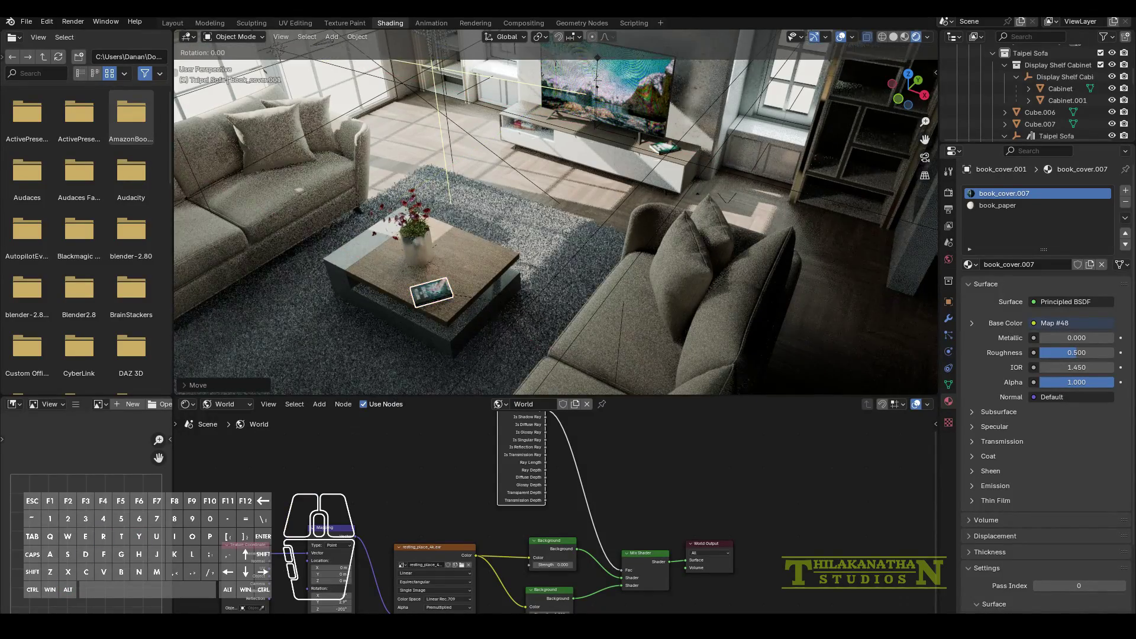
pyautogui.press('z')
pyautogui.click(488, 317)
pyautogui.press('r')
pyautogui.press('z')
pyautogui.click(472, 316)
pyautogui.press('g')
pyautogui.press('x')
pyautogui.click(480, 320)
pyautogui.press('g')
pyautogui.press('y')
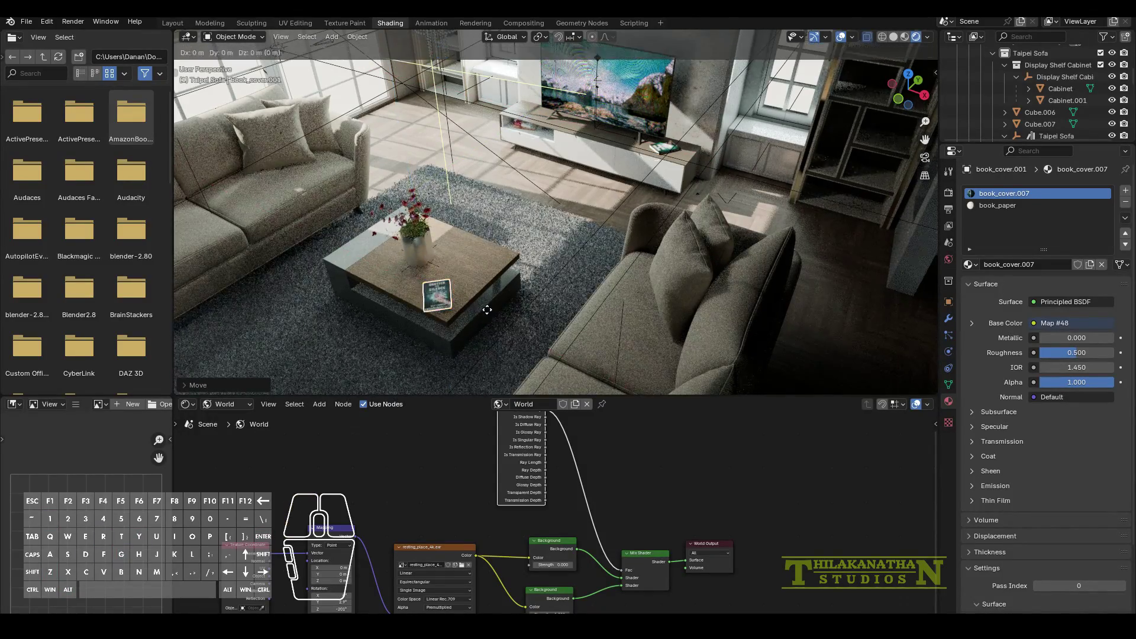
pyautogui.click(492, 310)
# Rotate the coffee table book further about the Z axis and save the project file from the camera view.
pyautogui.press('KP_Decimal')
pyautogui.moveTo(652, 293); pyautogui.dragTo(665, 299, button='middle')
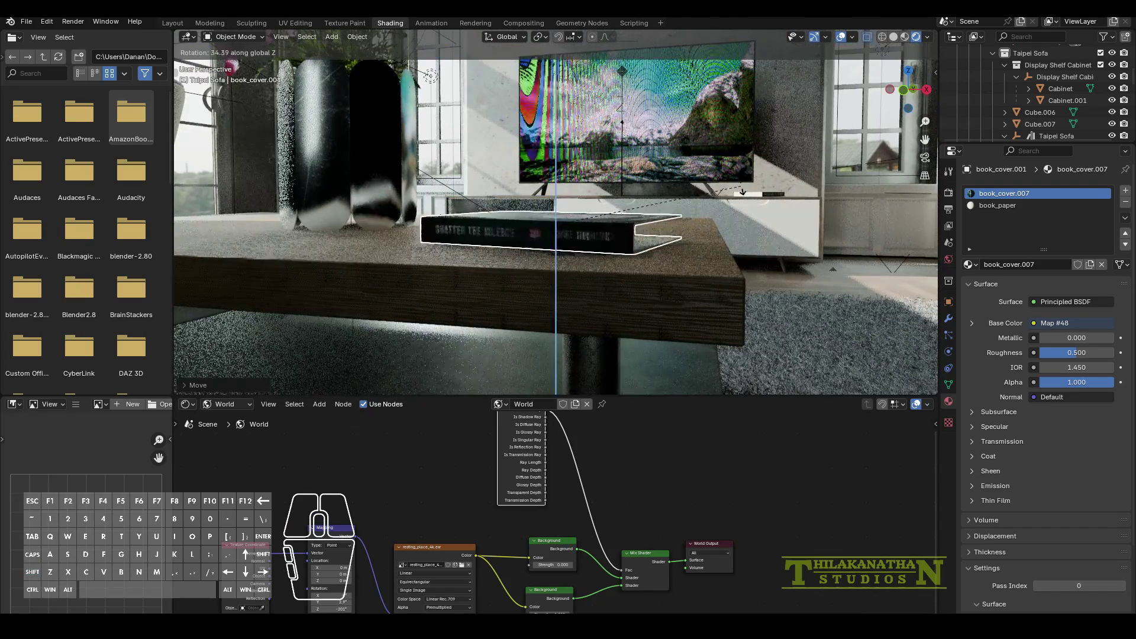
pyautogui.press('KP_0')
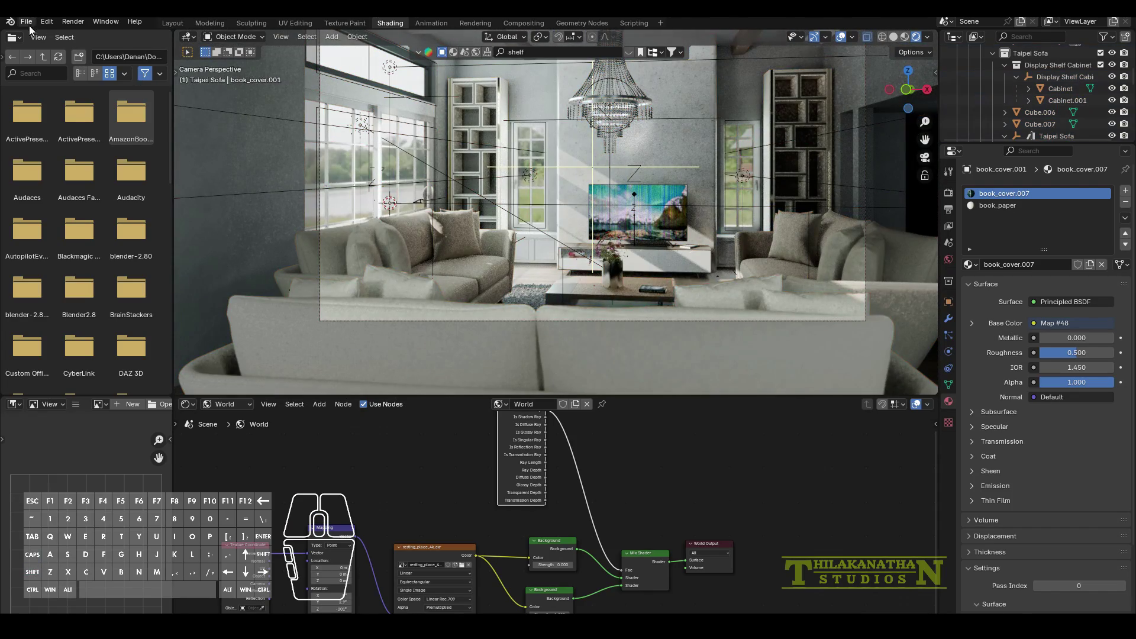
pyautogui.click(27, 21)
pyautogui.click(36, 99)
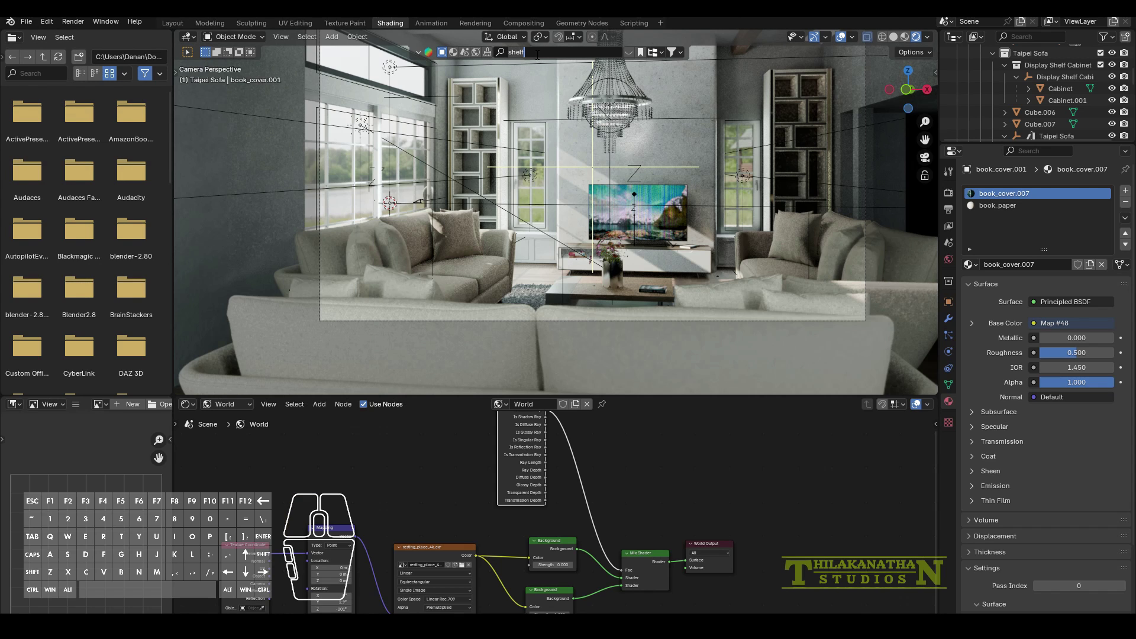
# Search the asset library for "wine glass" and place the plain wine glass on a shelf of the cabinet beside the large windows.
pyautogui.press('Return')
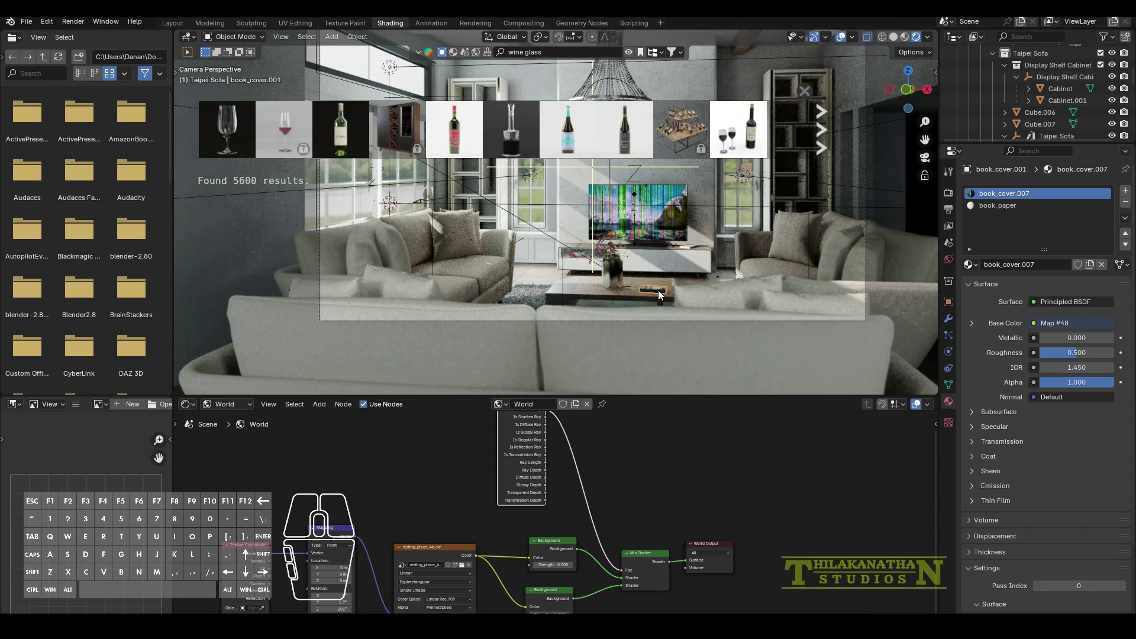
pyautogui.click(470, 172)
pyautogui.press('Tab')
pyautogui.moveTo(470, 172); pyautogui.dragTo(480, 192, button='middle')
pyautogui.click(403, 173)
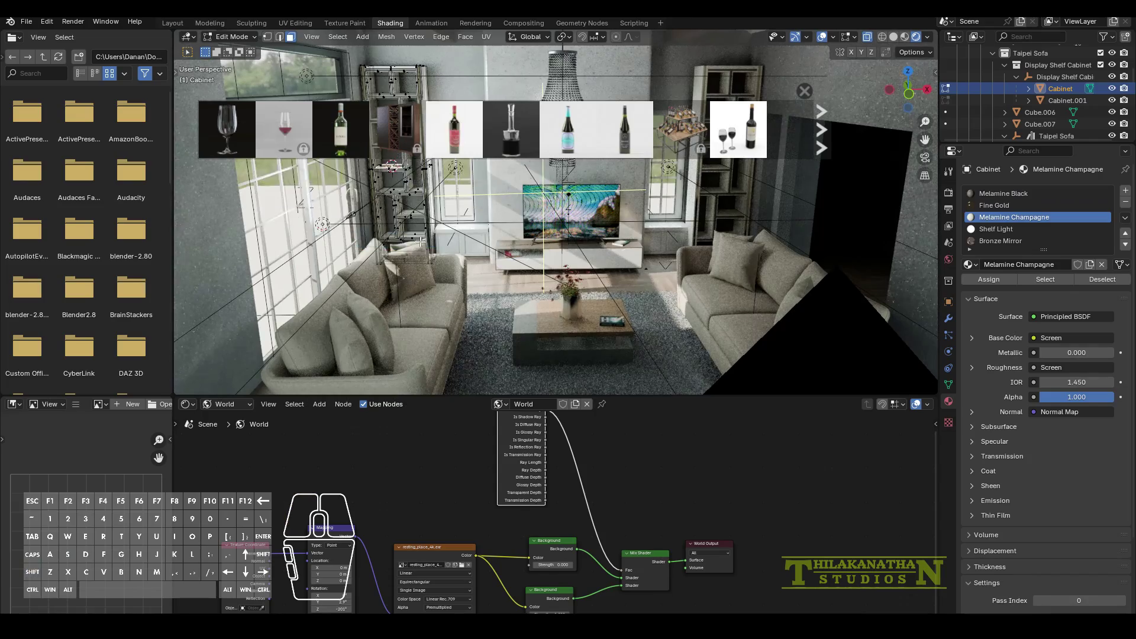
pyautogui.press('Tab')
pyautogui.moveTo(227, 129); pyautogui.dragTo(710, 310)
pyautogui.click(392, 167)
pyautogui.press('KP_Decimal')
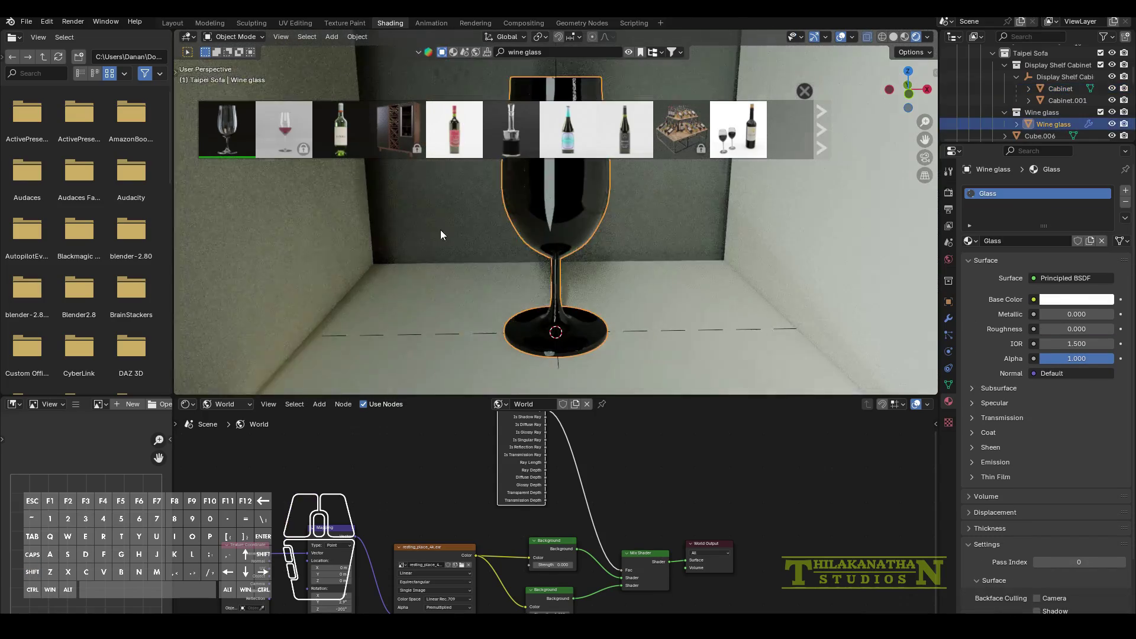
# Make two linked duplicates of the wine glass to form a row of three along X on the shelf.
pyautogui.click(442, 235)
pyautogui.rightClick(1039, 123)
pyautogui.click(988, 124)
pyautogui.scroll(-2, 888, 266)
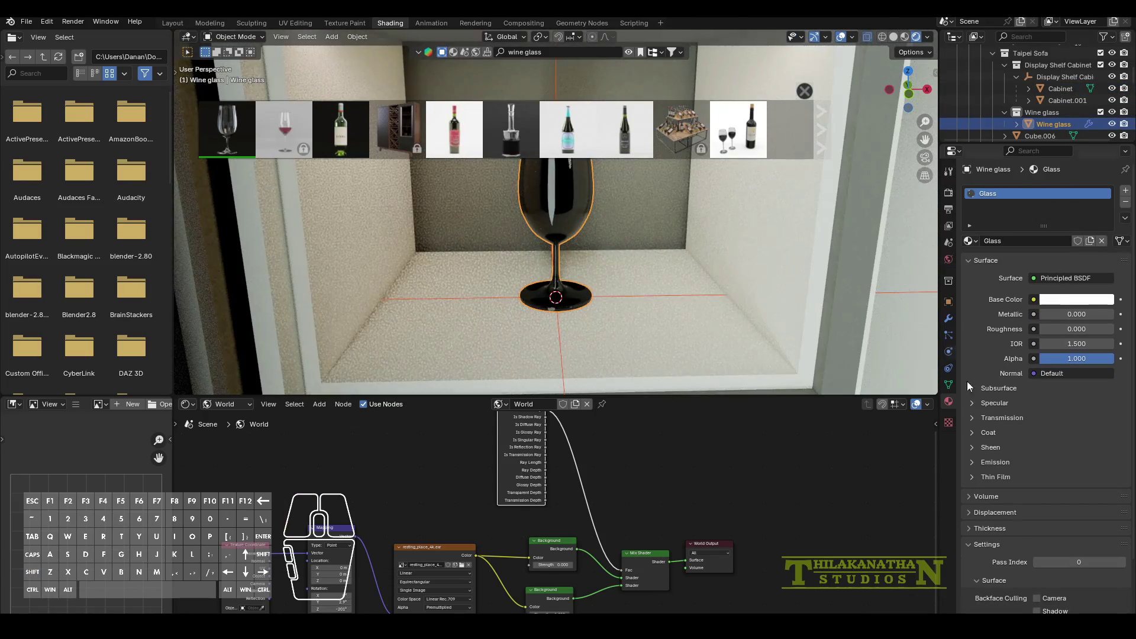
pyautogui.hotkey('alt', 'd')
pyautogui.click(613, 293)
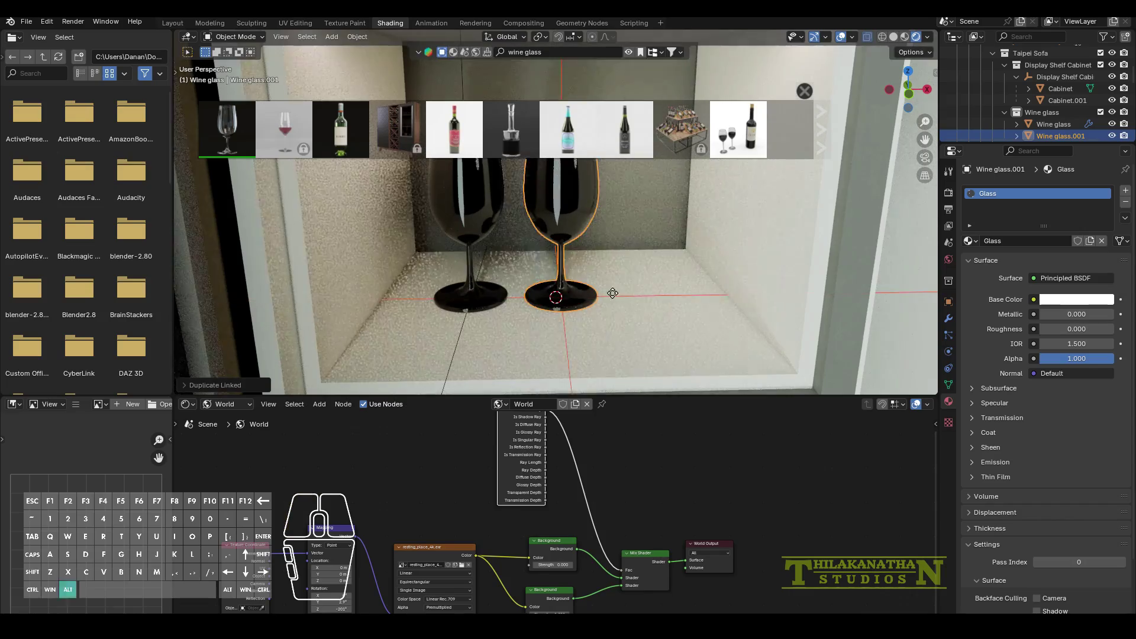
pyautogui.hotkey('alt', 'd')
pyautogui.press('x')
pyautogui.click(703, 296)
# Make another linked duplicate of the wine glass, move it forward along Y and position it in front of the row along X.
pyautogui.hotkey('alt', 'd')
pyautogui.press('y')
pyautogui.click(672, 376)
pyautogui.press('g')
pyautogui.press('x')
pyautogui.click(597, 373)
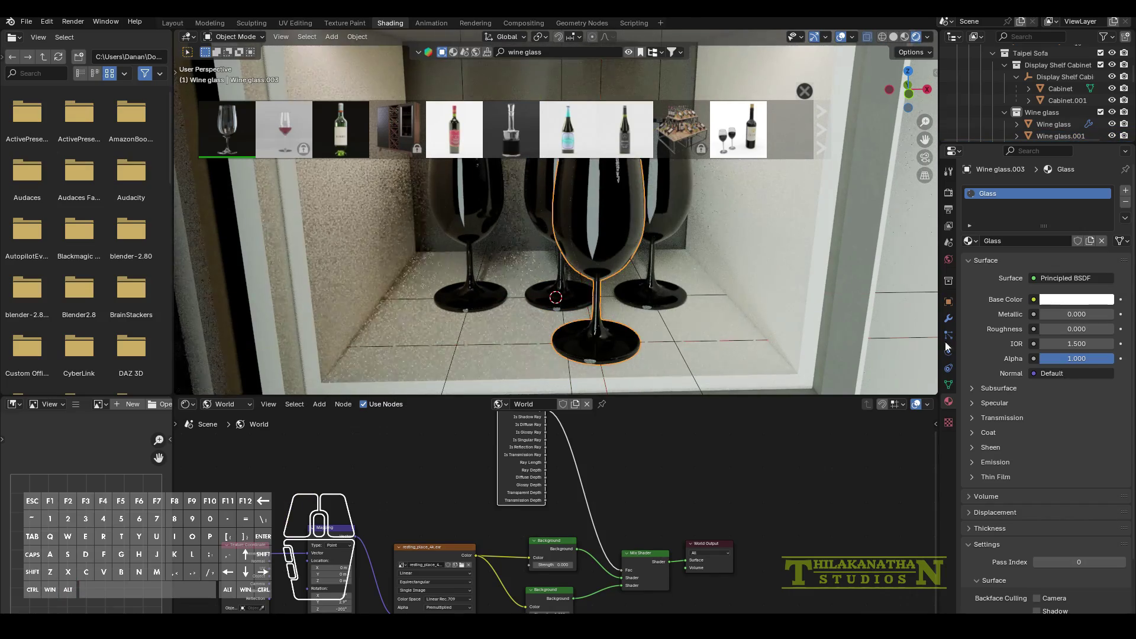
# Enable Raytraced Transmission for the wine glass's Glass material.
pyautogui.scroll(-6, 1010, 480)
pyautogui.click(1038, 537)
pyautogui.scroll(-15, 609, 302)
pyautogui.moveTo(612, 304); pyautogui.dragTo(598, 283, button='middle')
pyautogui.press('KP_Decimal')
# Select all the wine glasses and place linked duplicates of them along X in the display cabinet across the room.
pyautogui.rightClick(1018, 125)
pyautogui.click(1016, 129)
pyautogui.scroll(-2, 1074, 128)
pyautogui.keyDown('shift'); pyautogui.click(1057, 112); pyautogui.keyUp('shift')
pyautogui.rightClick(1007, 89)
pyautogui.click(1005, 113)
pyautogui.scroll(-3, 555, 285)
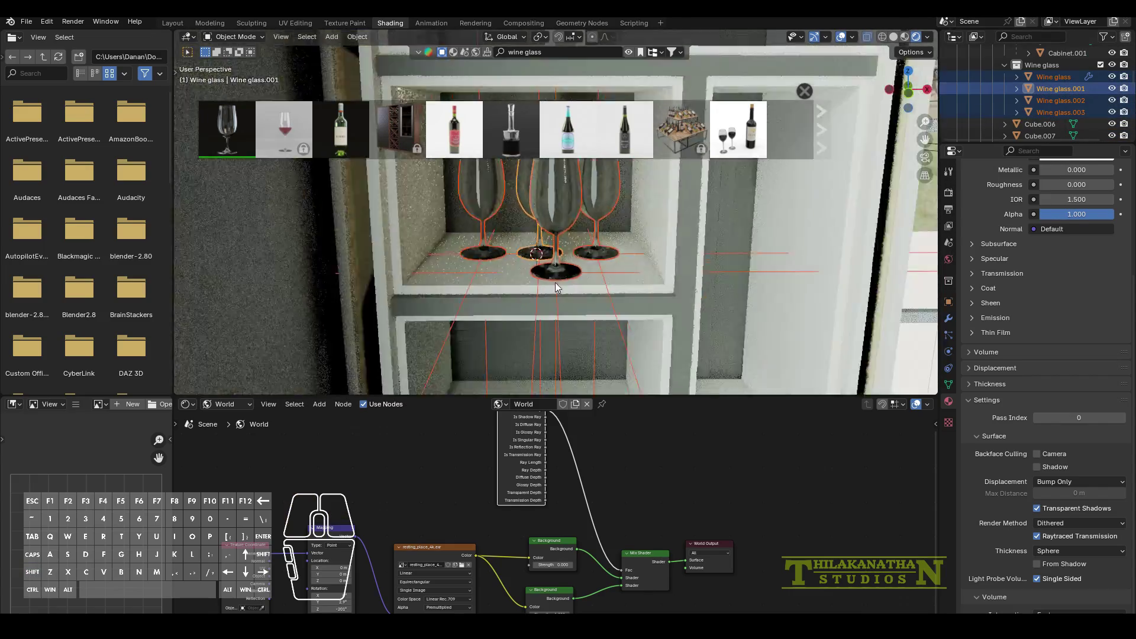
pyautogui.press('KP_0')
pyautogui.hotkey('shift', 'd')
pyautogui.press('x')
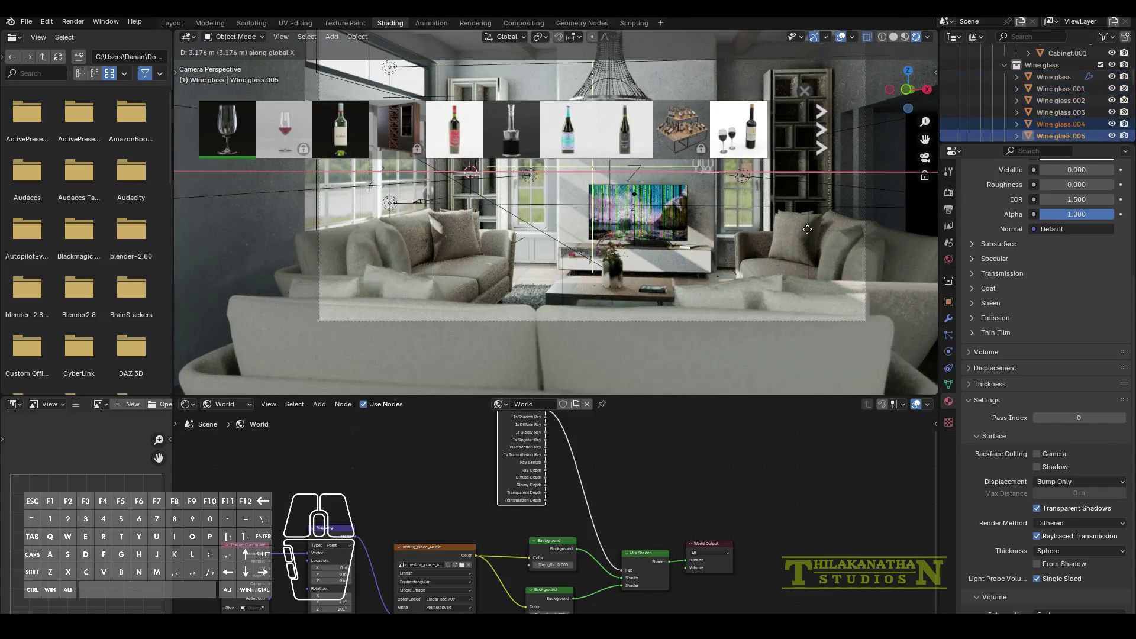
pyautogui.click(802, 239)
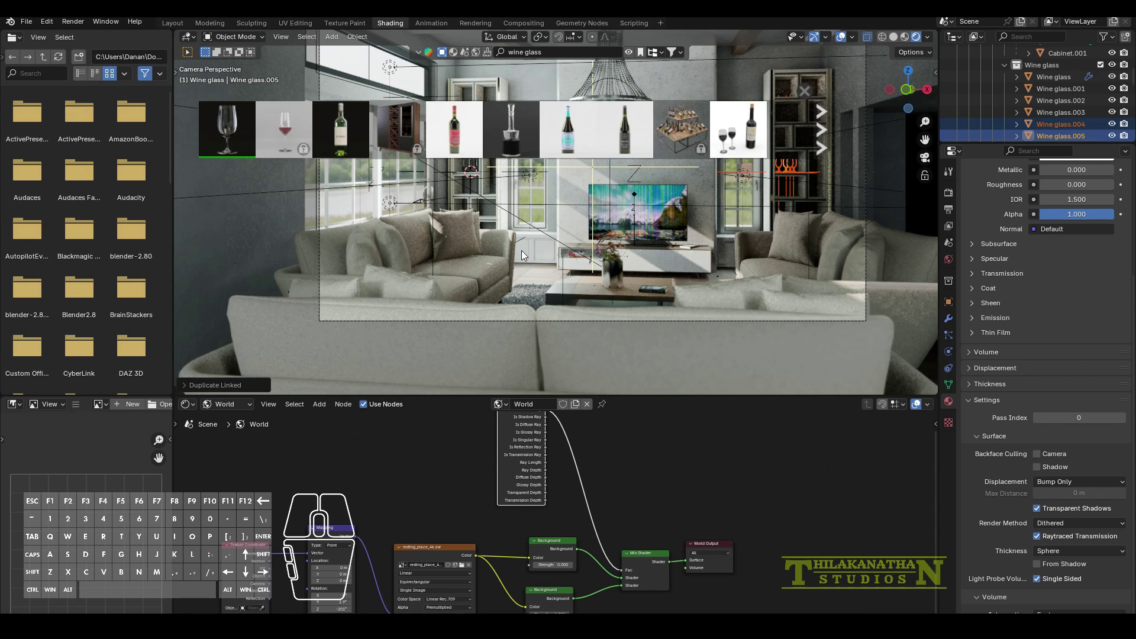
# Search the asset library for "plate" and place the Ikea Plate on a shelf of the cabinet beside the large windows.
pyautogui.moveTo(567, 123)
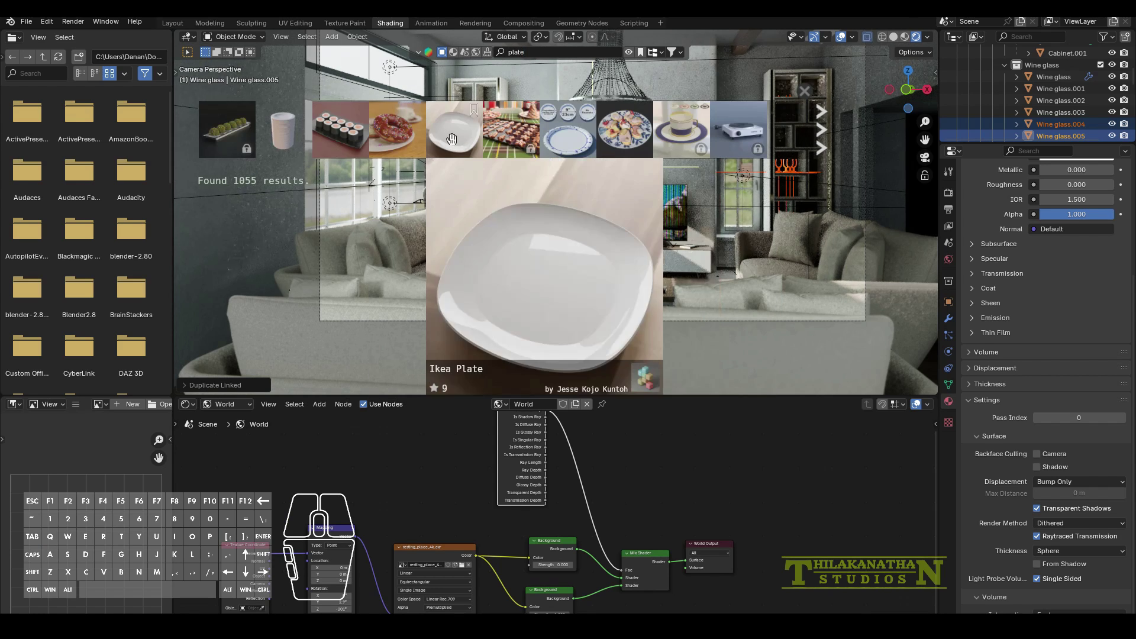
pyautogui.click(467, 199)
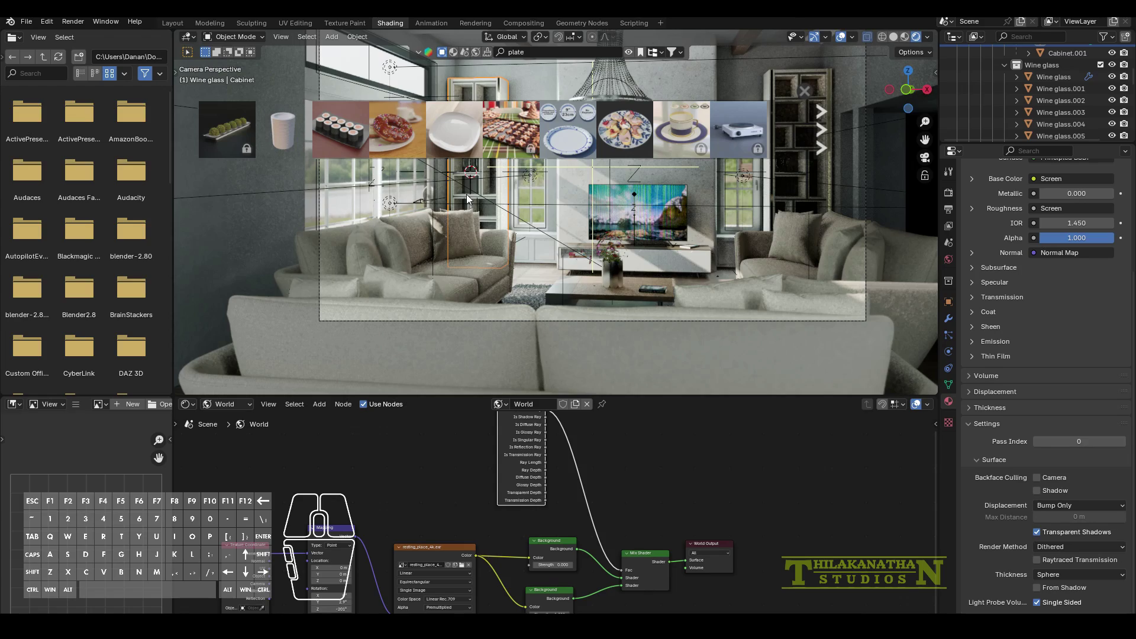
pyautogui.press('Tab')
pyautogui.press('KP_Decimal')
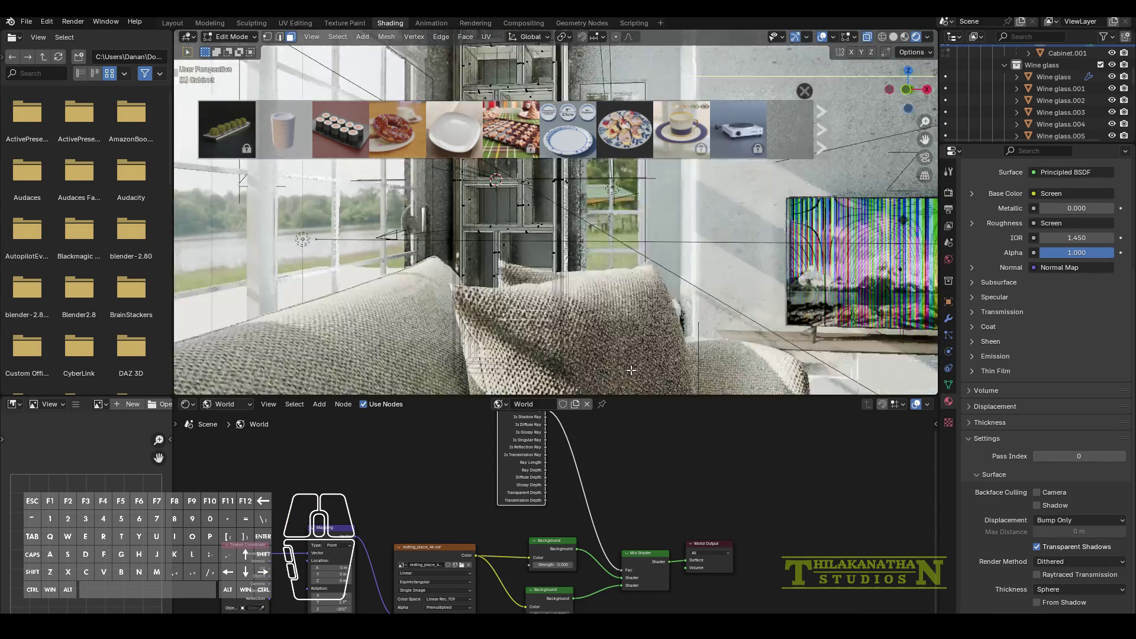
pyautogui.press('KP_0')
pyautogui.press('KP_Decimal')
pyautogui.press('Tab')
pyautogui.click(453, 134)
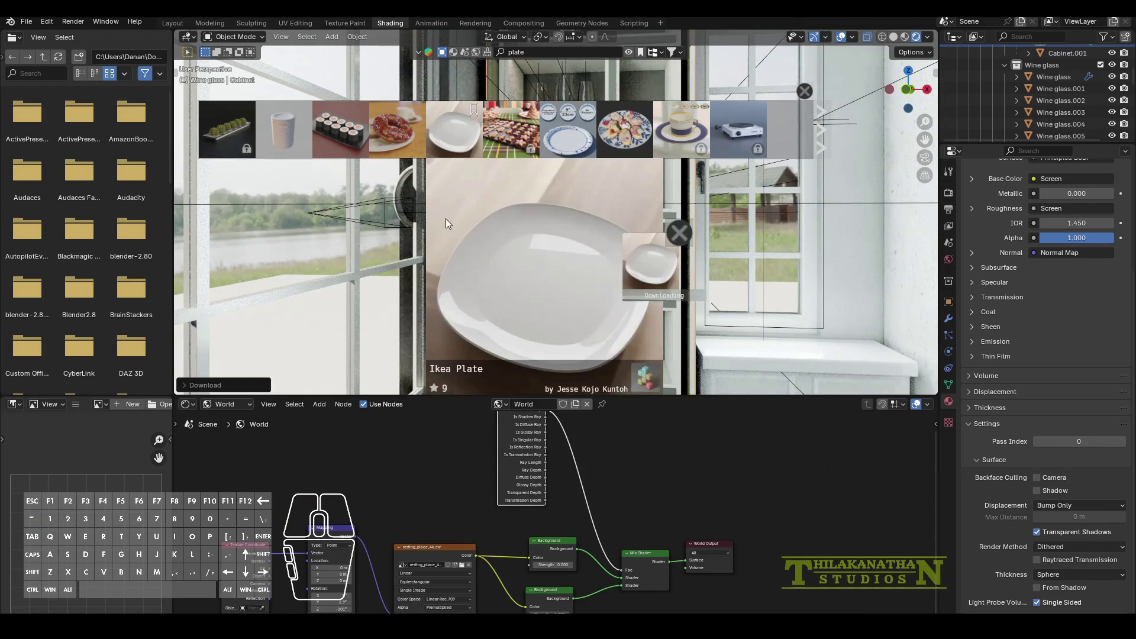
pyautogui.press('KP_Decimal')
# Tilt the plate upright about the X axis and adjust its height along Z on the shelf.
pyautogui.press('r')
pyautogui.press('x')
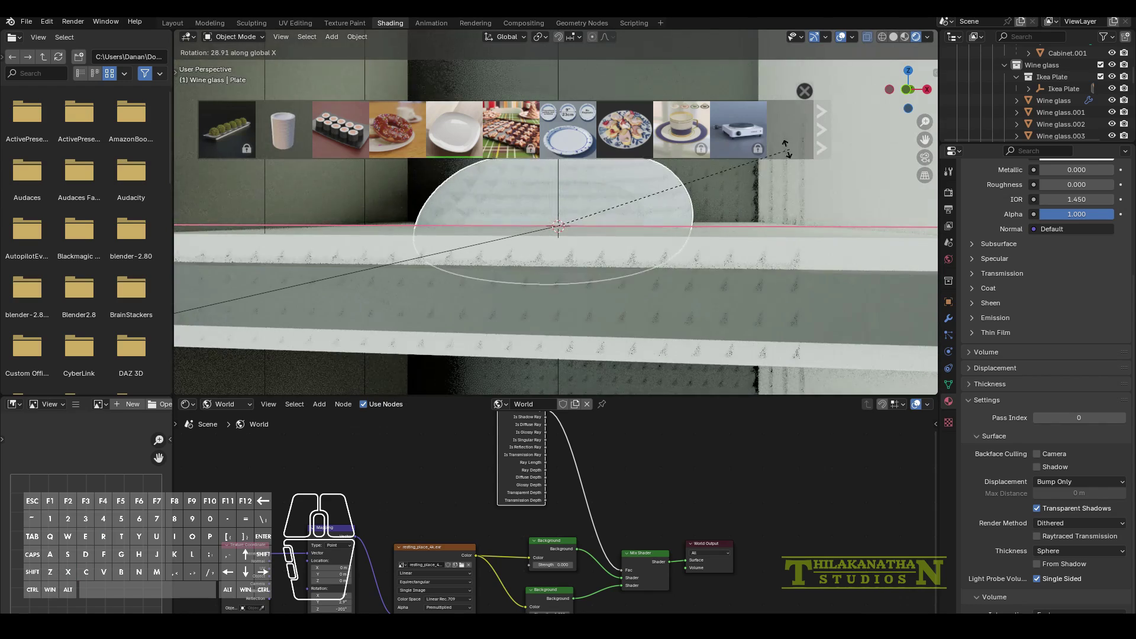
pyautogui.click(787, 150)
pyautogui.press('g')
pyautogui.press('z')
pyautogui.click(762, 180)
pyautogui.press('KP_0')
# Try to place linked duplicates of the plate on shelves of the display cabinet across the room.
pyautogui.hotkey('alt', 'd')
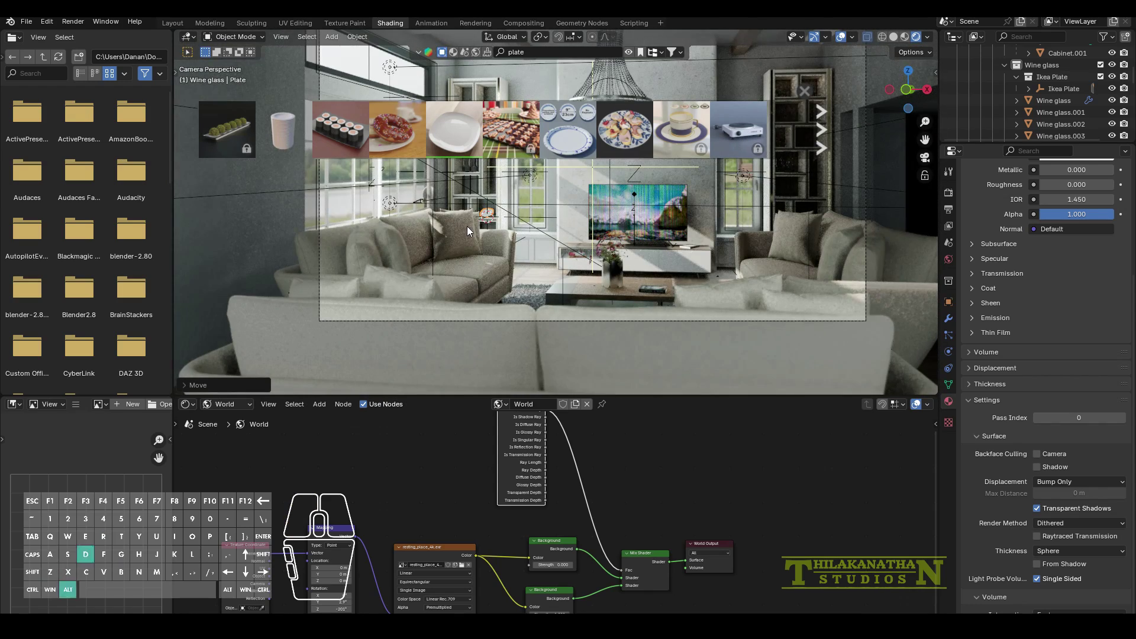
pyautogui.hotkey('alt', 'd')
pyautogui.press('z')
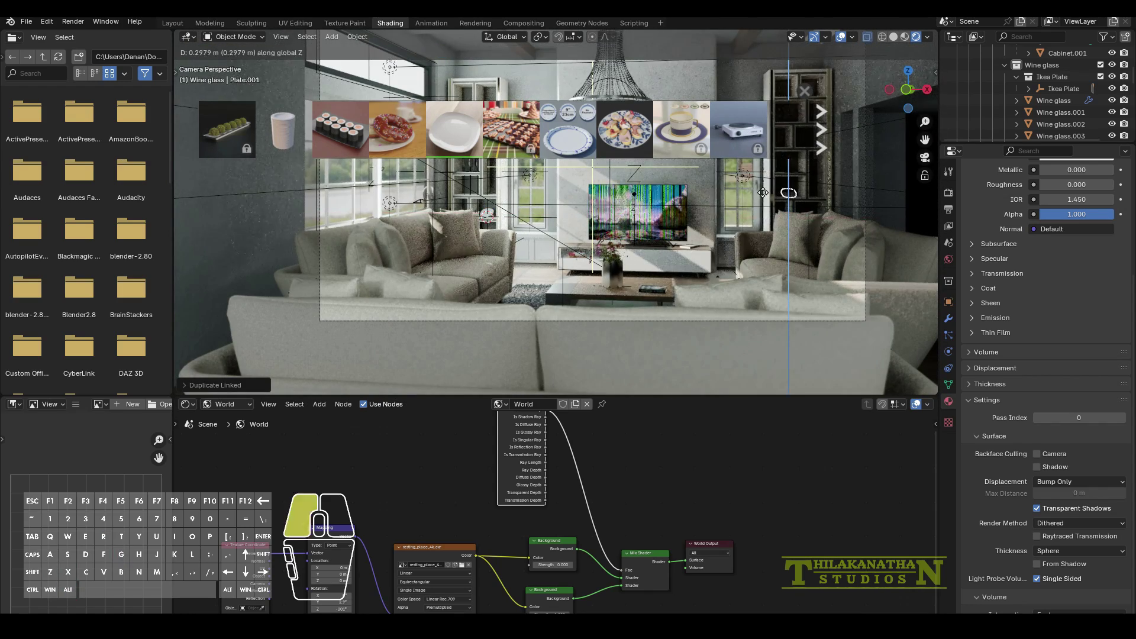
pyautogui.click(763, 192)
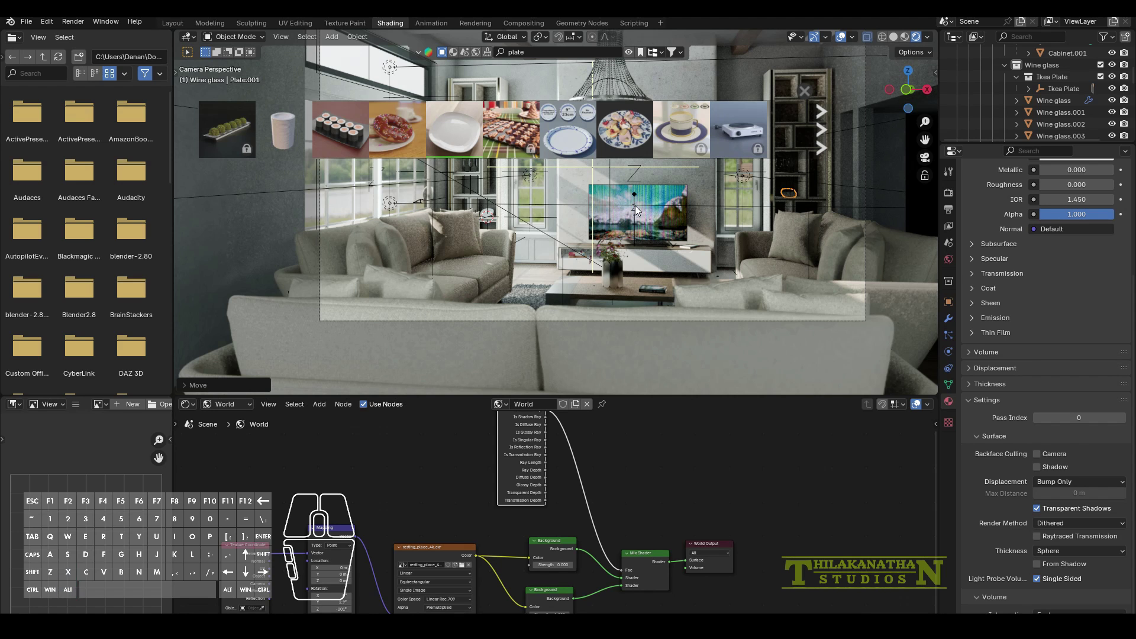
pyautogui.hotkey('alt', 'd')
pyautogui.press('x')
pyautogui.press('z')
pyautogui.click(654, 134)
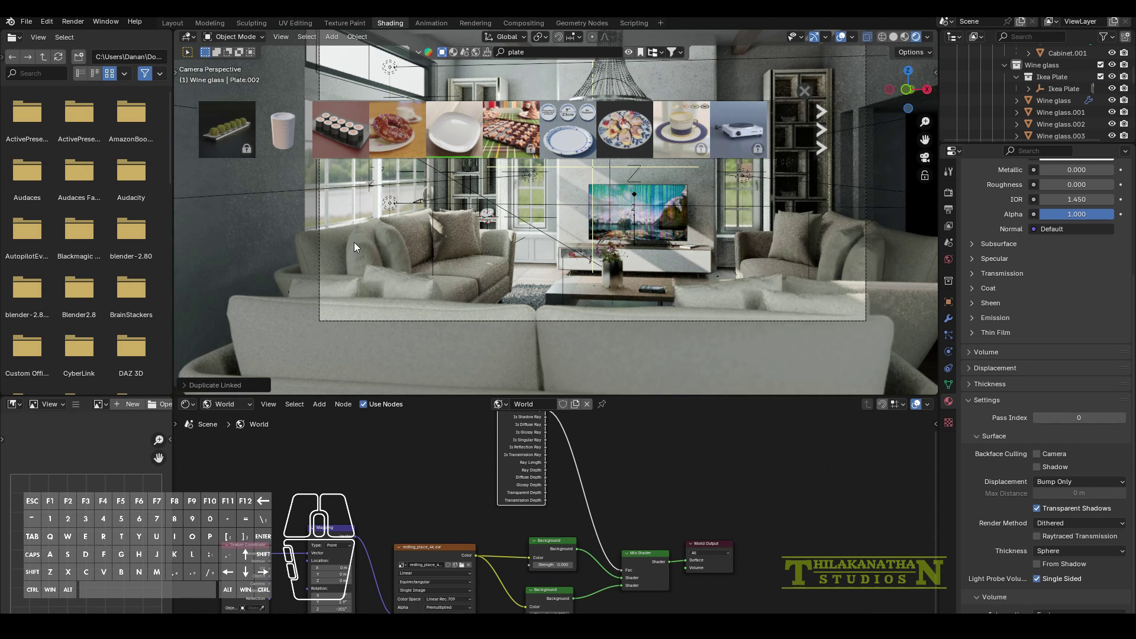
# Undo the last plate duplications and the move between them.
pyautogui.hotkey('ctrl', 'z')
pyautogui.hotkey('ctrl', 'z')
pyautogui.hotkey('ctrl', 'z')
# Make a linked duplicate of the plate and place it on a higher shelf of the same cabinet.
pyautogui.hotkey('alt', 'd')
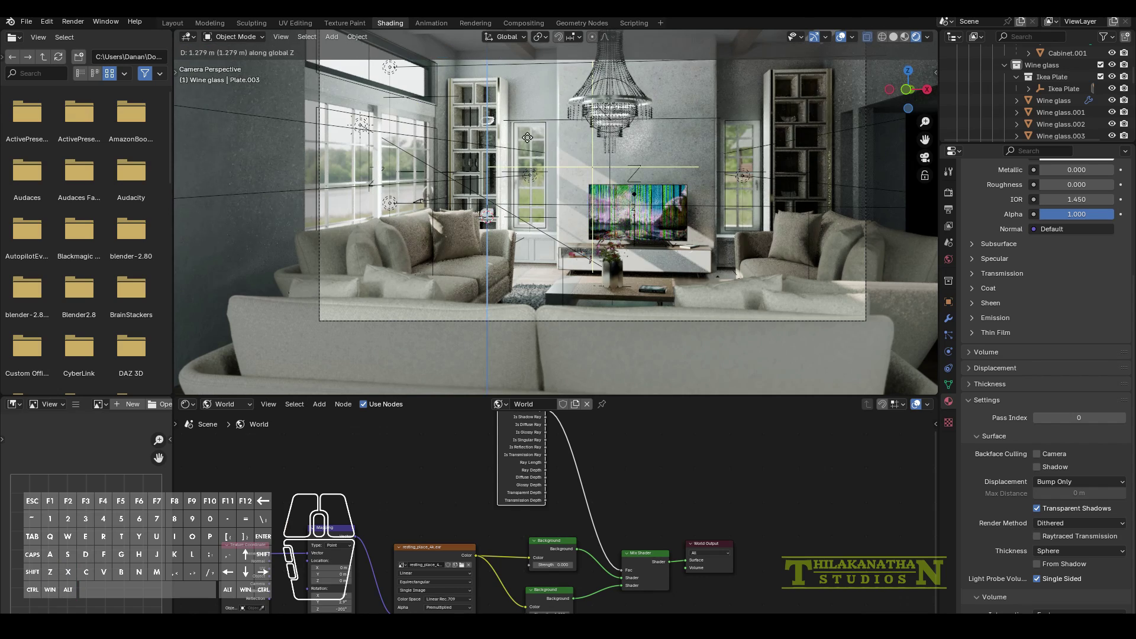
pyautogui.press('x')
pyautogui.click(538, 174)
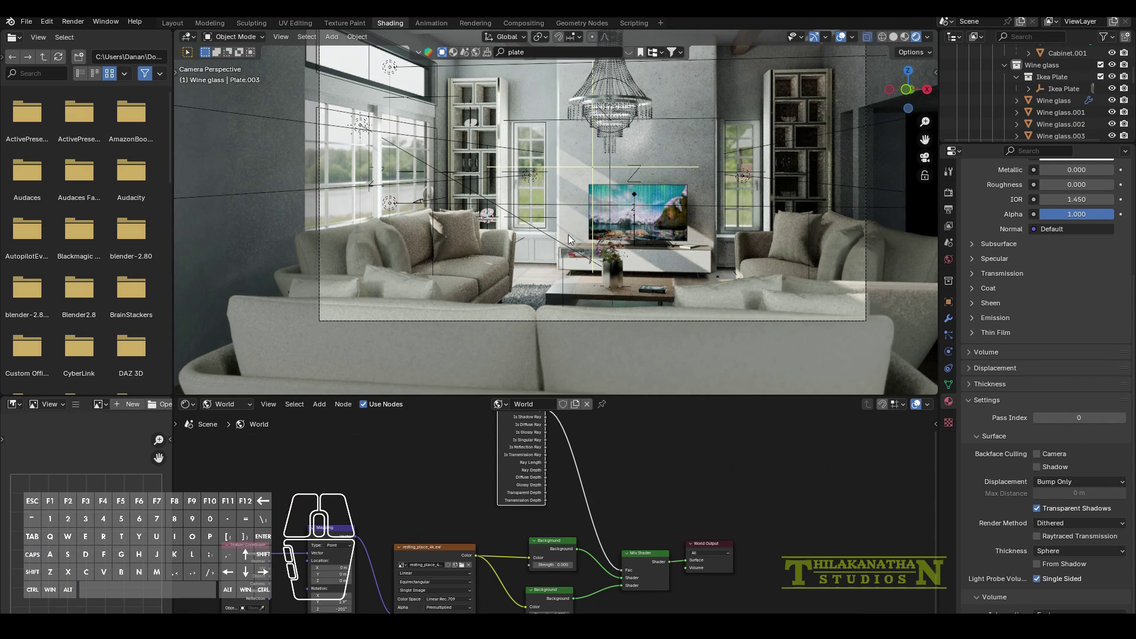
# Save the project file and render the image.
pyautogui.click(27, 22)
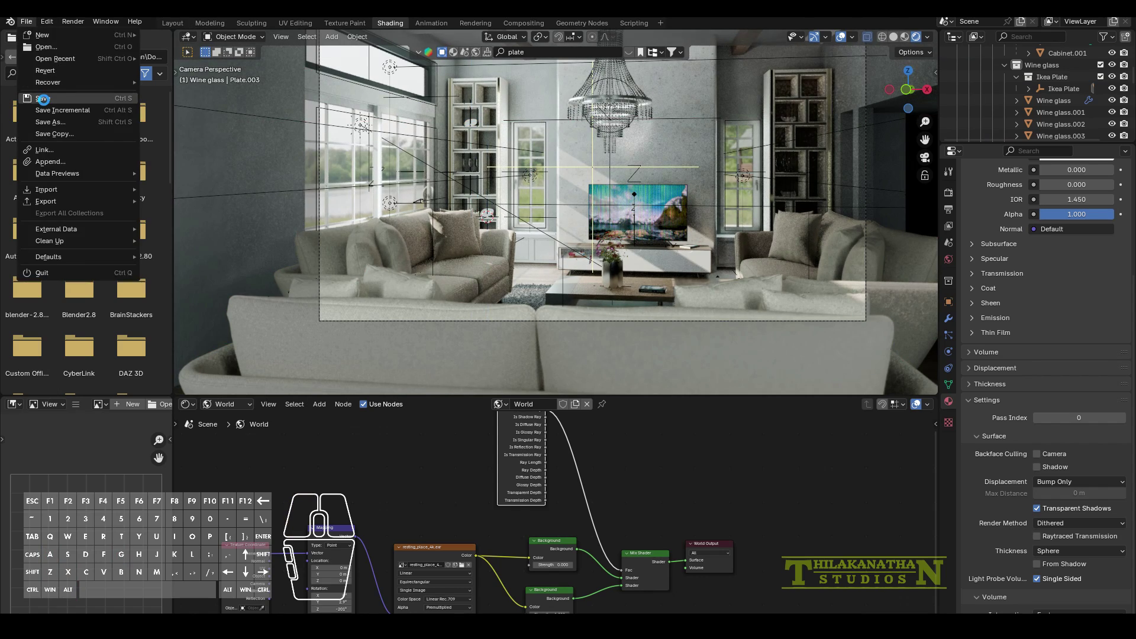
pyautogui.click(37, 98)
pyautogui.press('F12')
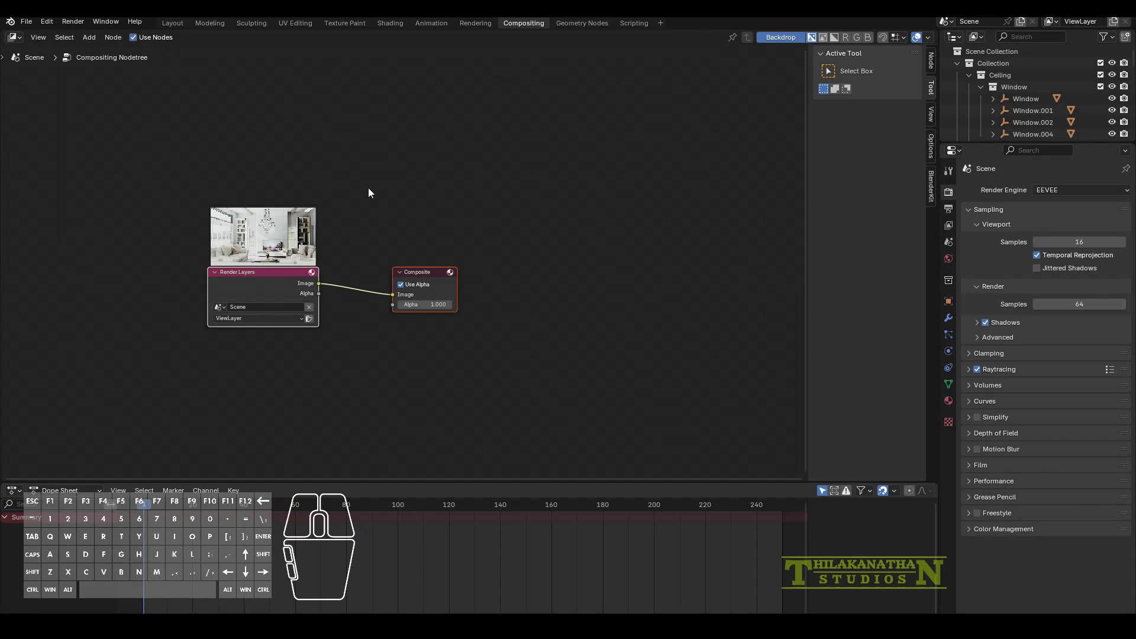
# Spread the Render Layers and Composite nodes apart in the compositor and add a Viewer node below Composite.
pyautogui.click(370, 190)
pyautogui.moveTo(420, 274); pyautogui.dragTo(664, 181)
pyautogui.moveTo(250, 273); pyautogui.dragTo(119, 223)
pyautogui.hotkey('shift', 'a')
pyautogui.moveTo(403, 369)
pyautogui.click(511, 382)
pyautogui.click(649, 254)
# Insert a Lens Distortion node between Render Layers and Composite and connect its image output to the Viewer as well.
pyautogui.hotkey('shift', 'a')
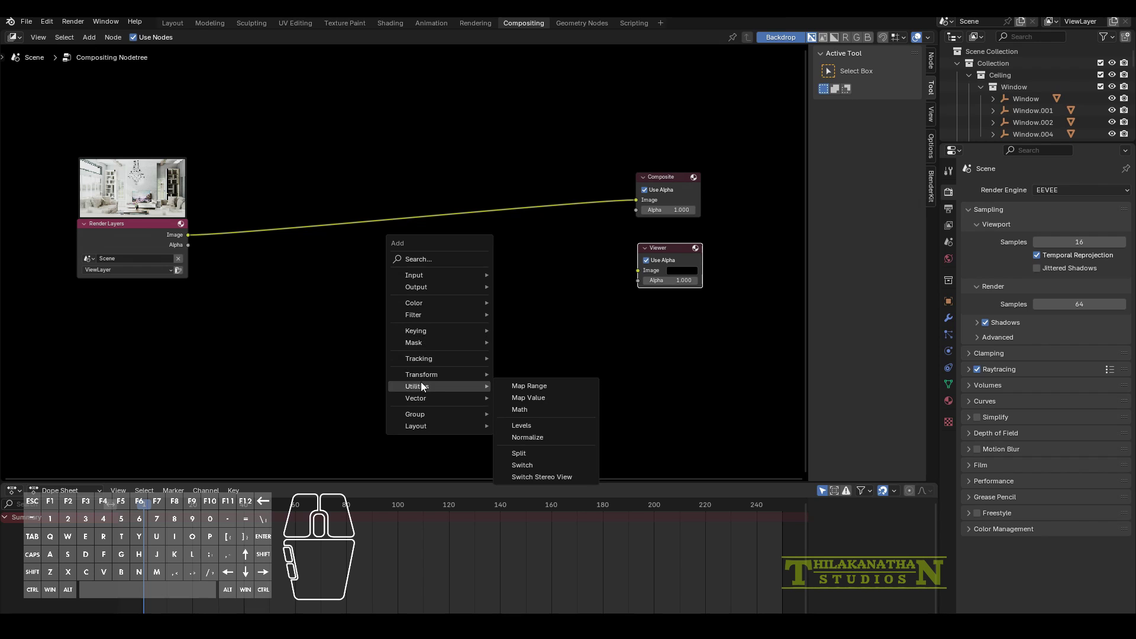
pyautogui.click(533, 492)
pyautogui.click(552, 219)
pyautogui.moveTo(607, 210); pyautogui.dragTo(636, 271)
# Set the Lens Distortion node's Distortion and Dispersion to 0.02 and enable Fit.
pyautogui.doubleClick(576, 263)
pyautogui.write('0.02')
pyautogui.press('Return')
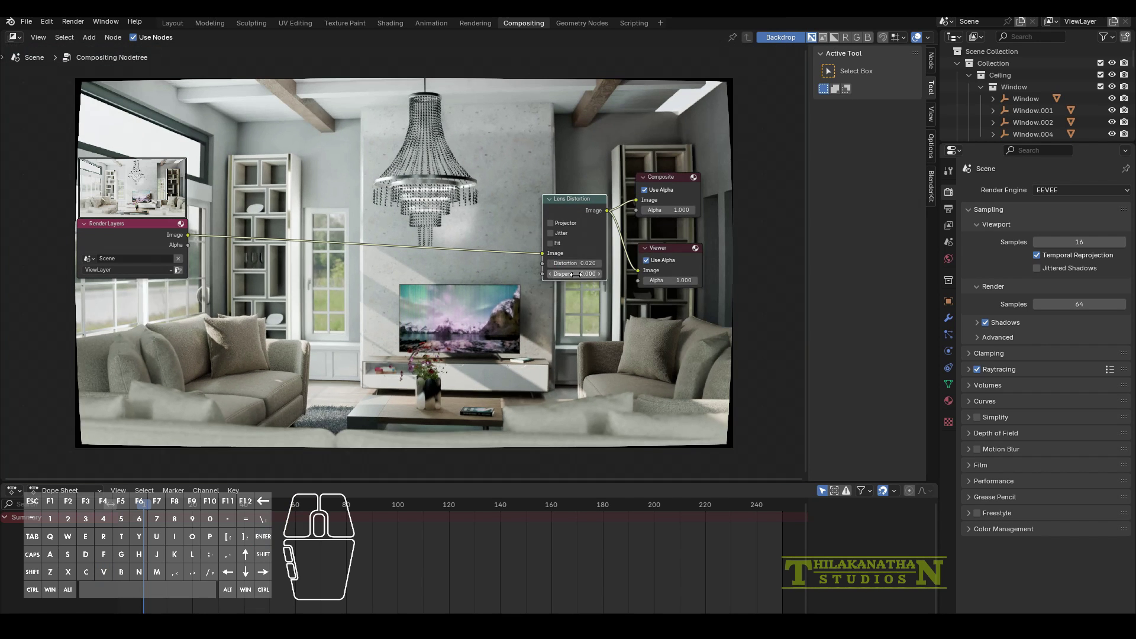
pyautogui.doubleClick(576, 274)
pyautogui.write('0.02')
pyautogui.press('Return')
pyautogui.click(552, 243)
# Move the Render Layers node aside and insert a Color Balance node between it and Lens Distortion.
pyautogui.moveTo(326, 337); pyautogui.dragTo(342, 376, button='middle')
pyautogui.moveTo(148, 284); pyautogui.dragTo(73, 299)
pyautogui.hotkey('shift', 'a')
pyautogui.moveTo(264, 362)
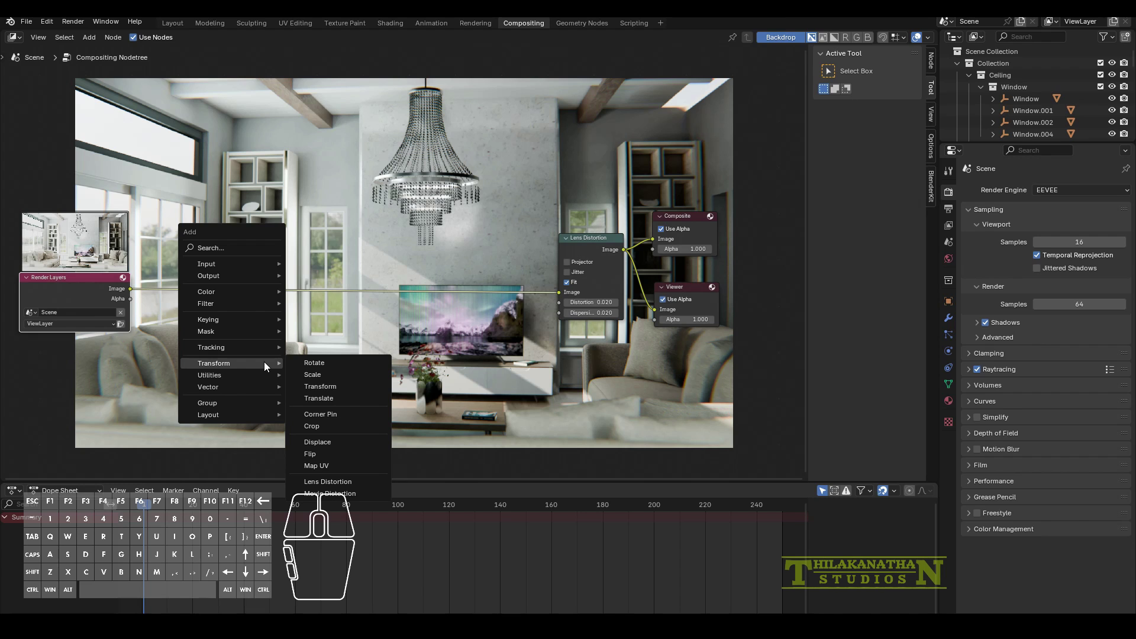
pyautogui.moveTo(282, 292)
pyautogui.moveTo(355, 291)
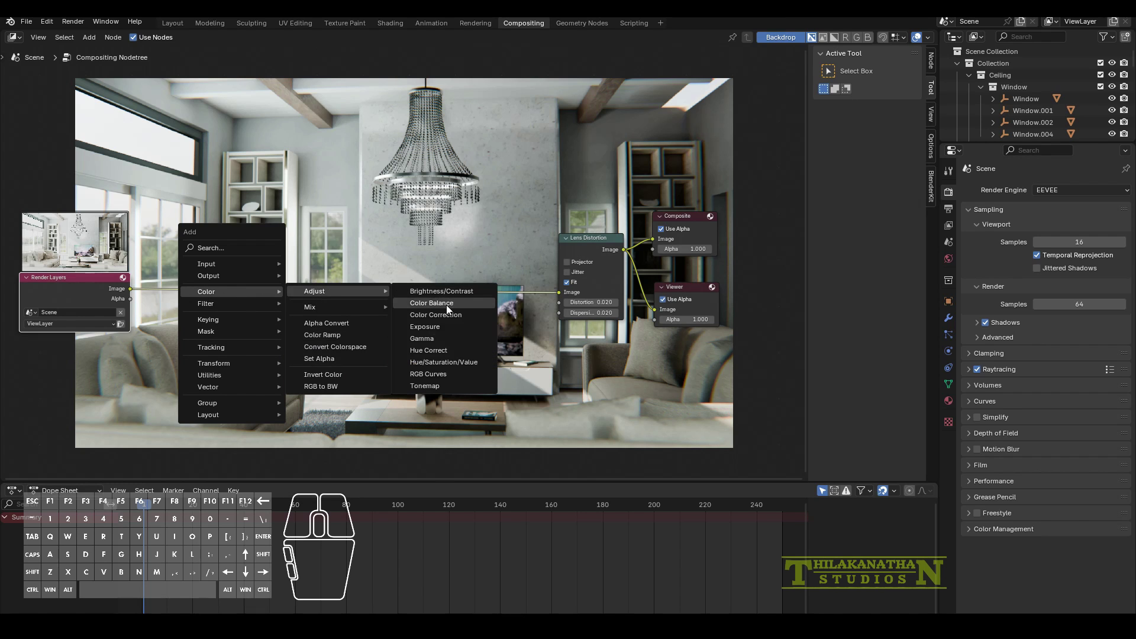
pyautogui.click(446, 304)
pyautogui.click(352, 276)
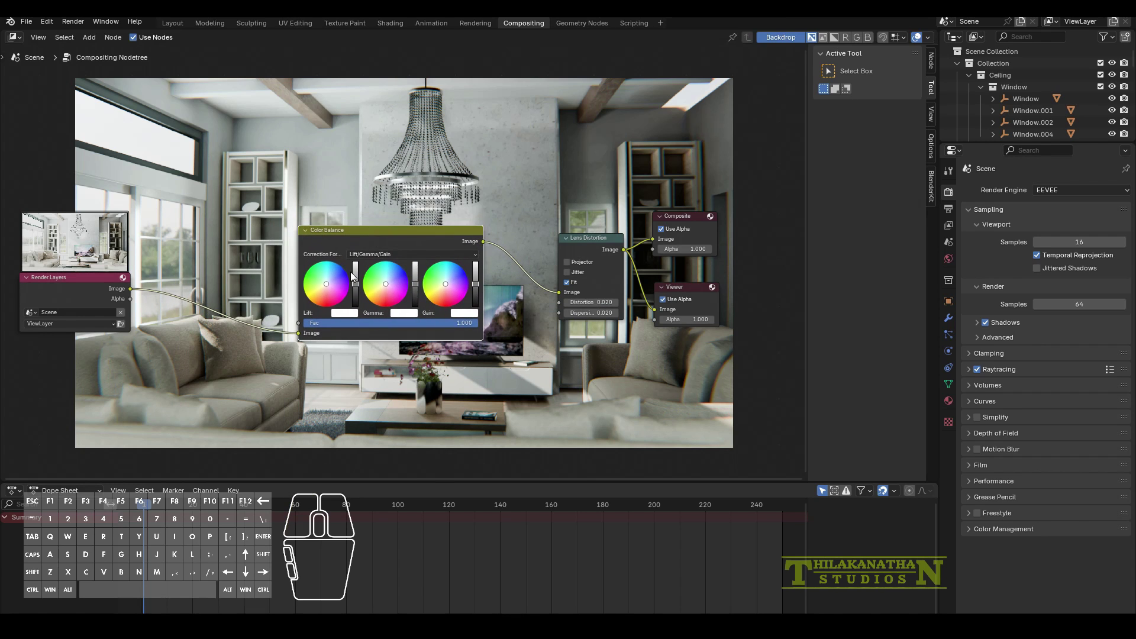
# Adjust the Lift, Gamma and Gain colors of the Color Balance node to tint the render.
pyautogui.moveTo(324, 286); pyautogui.dragTo(326, 280)
pyautogui.moveTo(318, 381); pyautogui.dragTo(408, 412, button='middle')
pyautogui.write('osb')
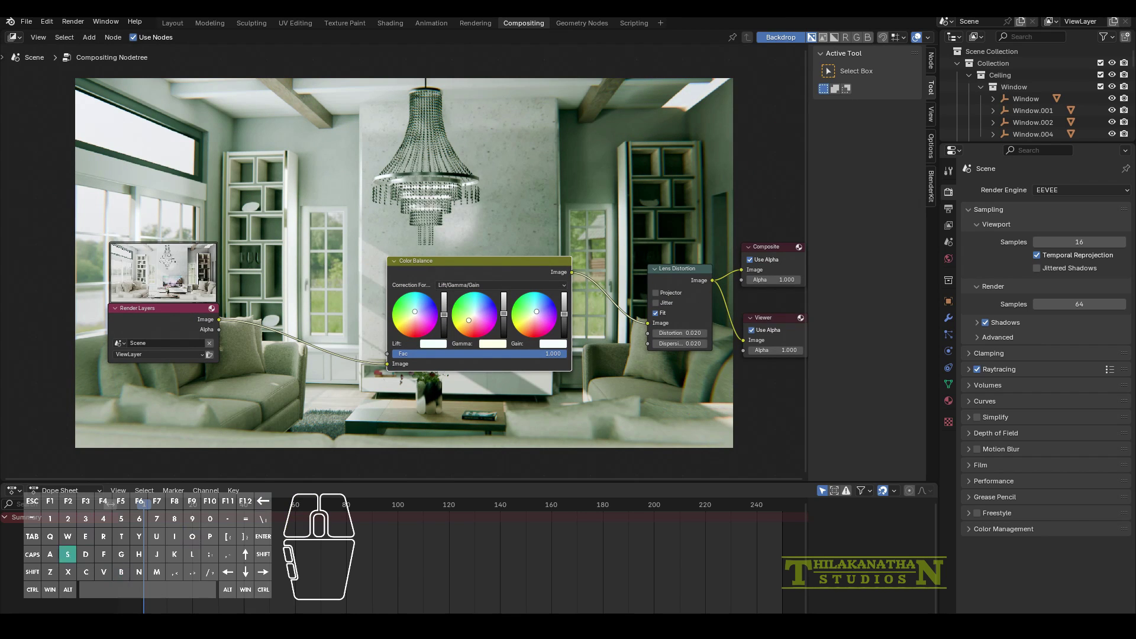